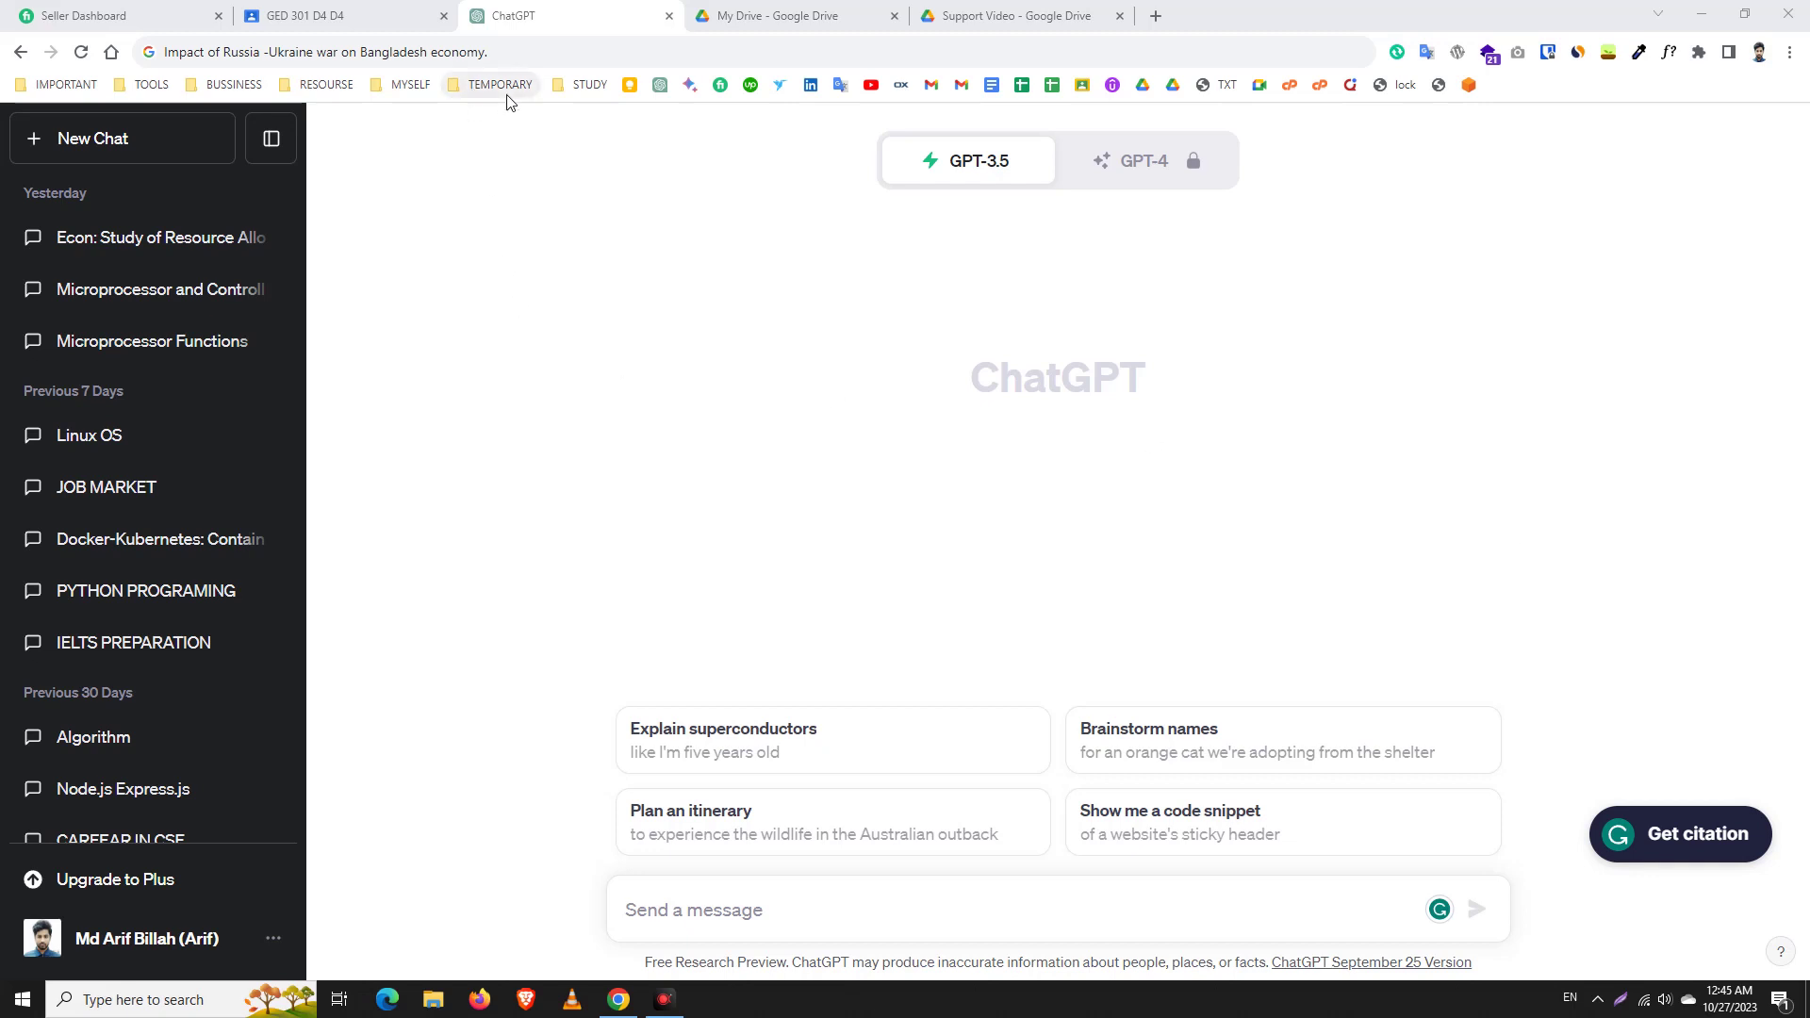
# Step: Copy the topic "Impact of Russia -Ukraine war on Bangladesh economy." from the address bar into the chat's message box
pyautogui.moveTo(488, 53); pyautogui.dragTo(162, 59)
pyautogui.rightClick(173, 55)
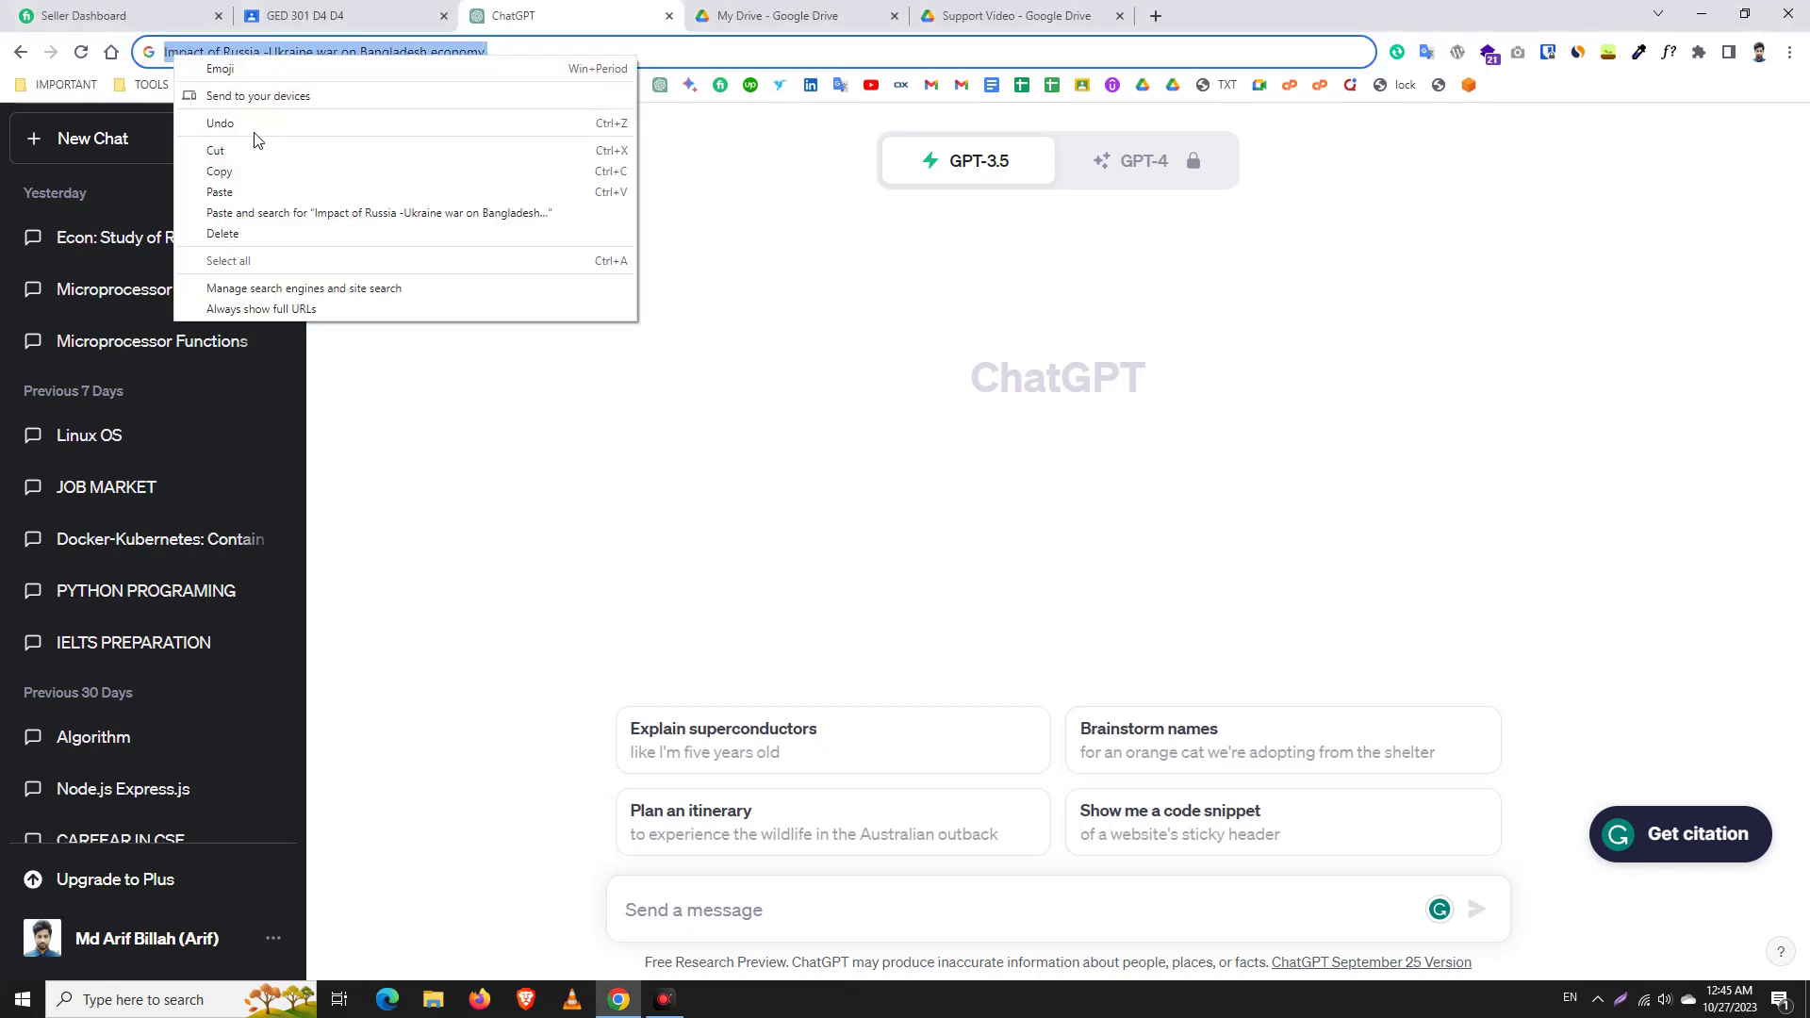
pyautogui.click(243, 171)
pyautogui.click(673, 911)
pyautogui.rightClick(673, 911)
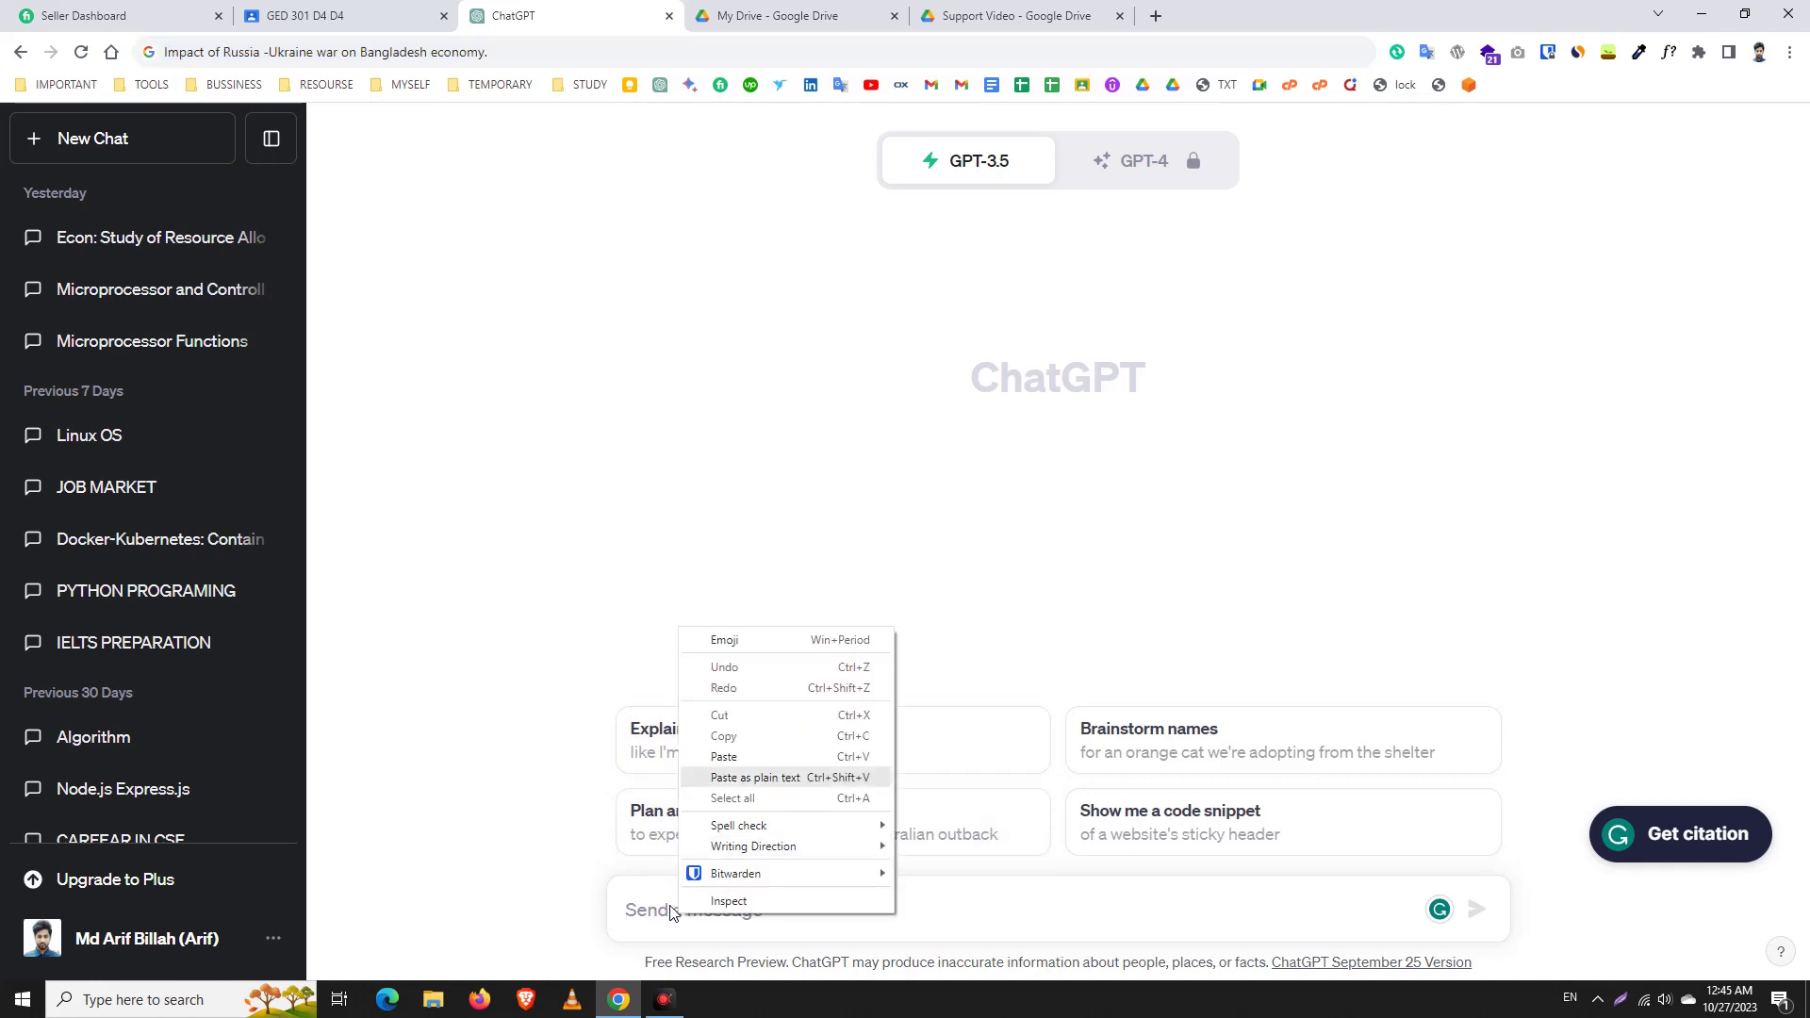
pyautogui.click(746, 785)
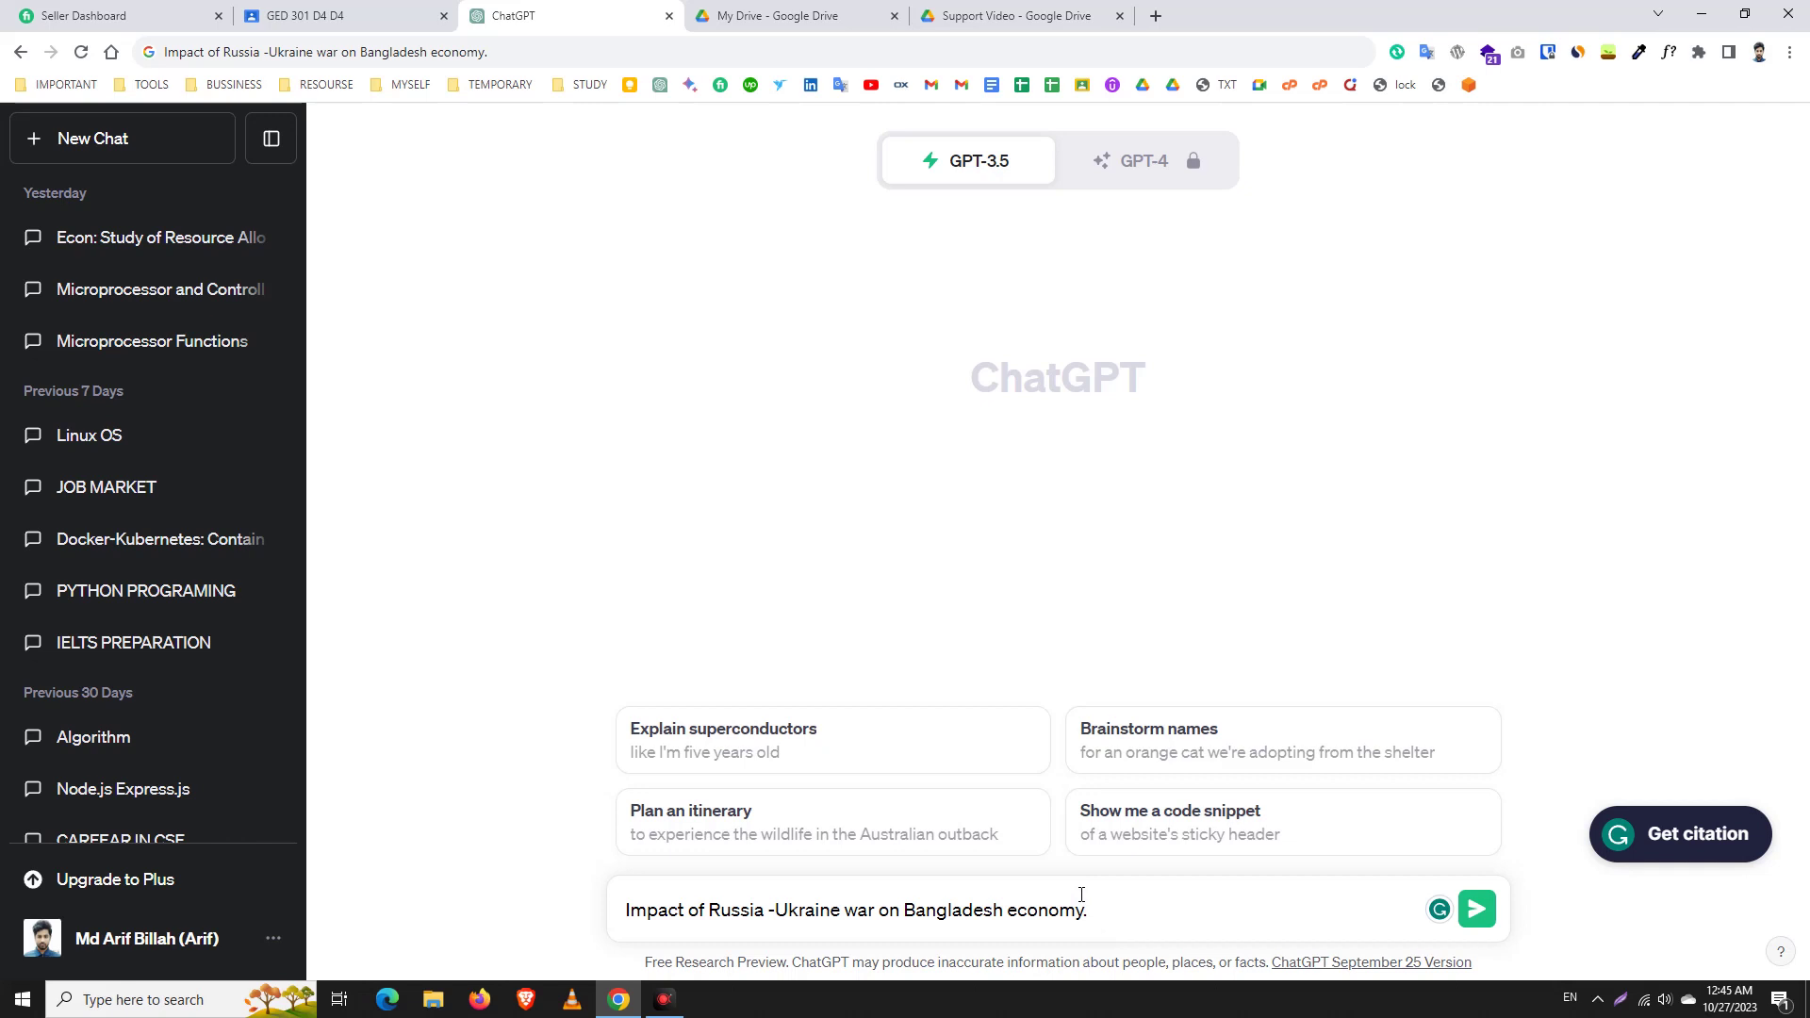
# Step: Cut the whole topic sentence out of the message box
pyautogui.moveTo(1100, 916); pyautogui.dragTo(566, 953)
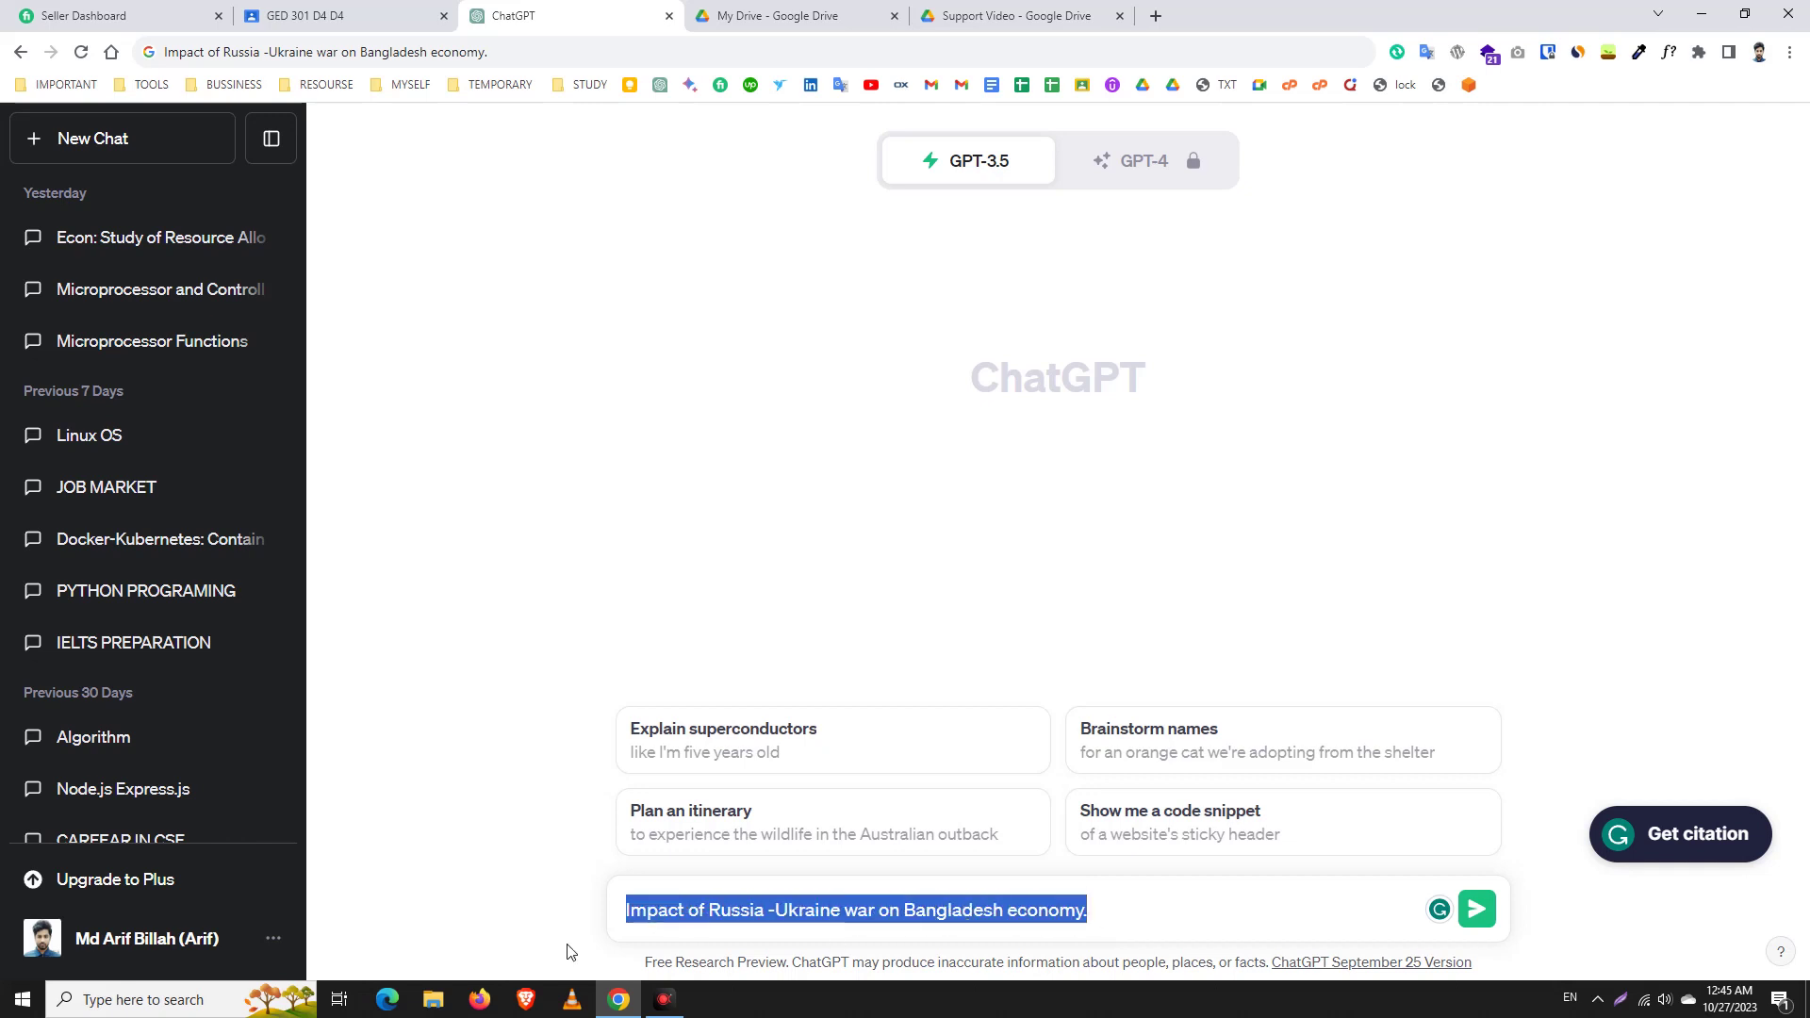
pyautogui.rightClick(660, 911)
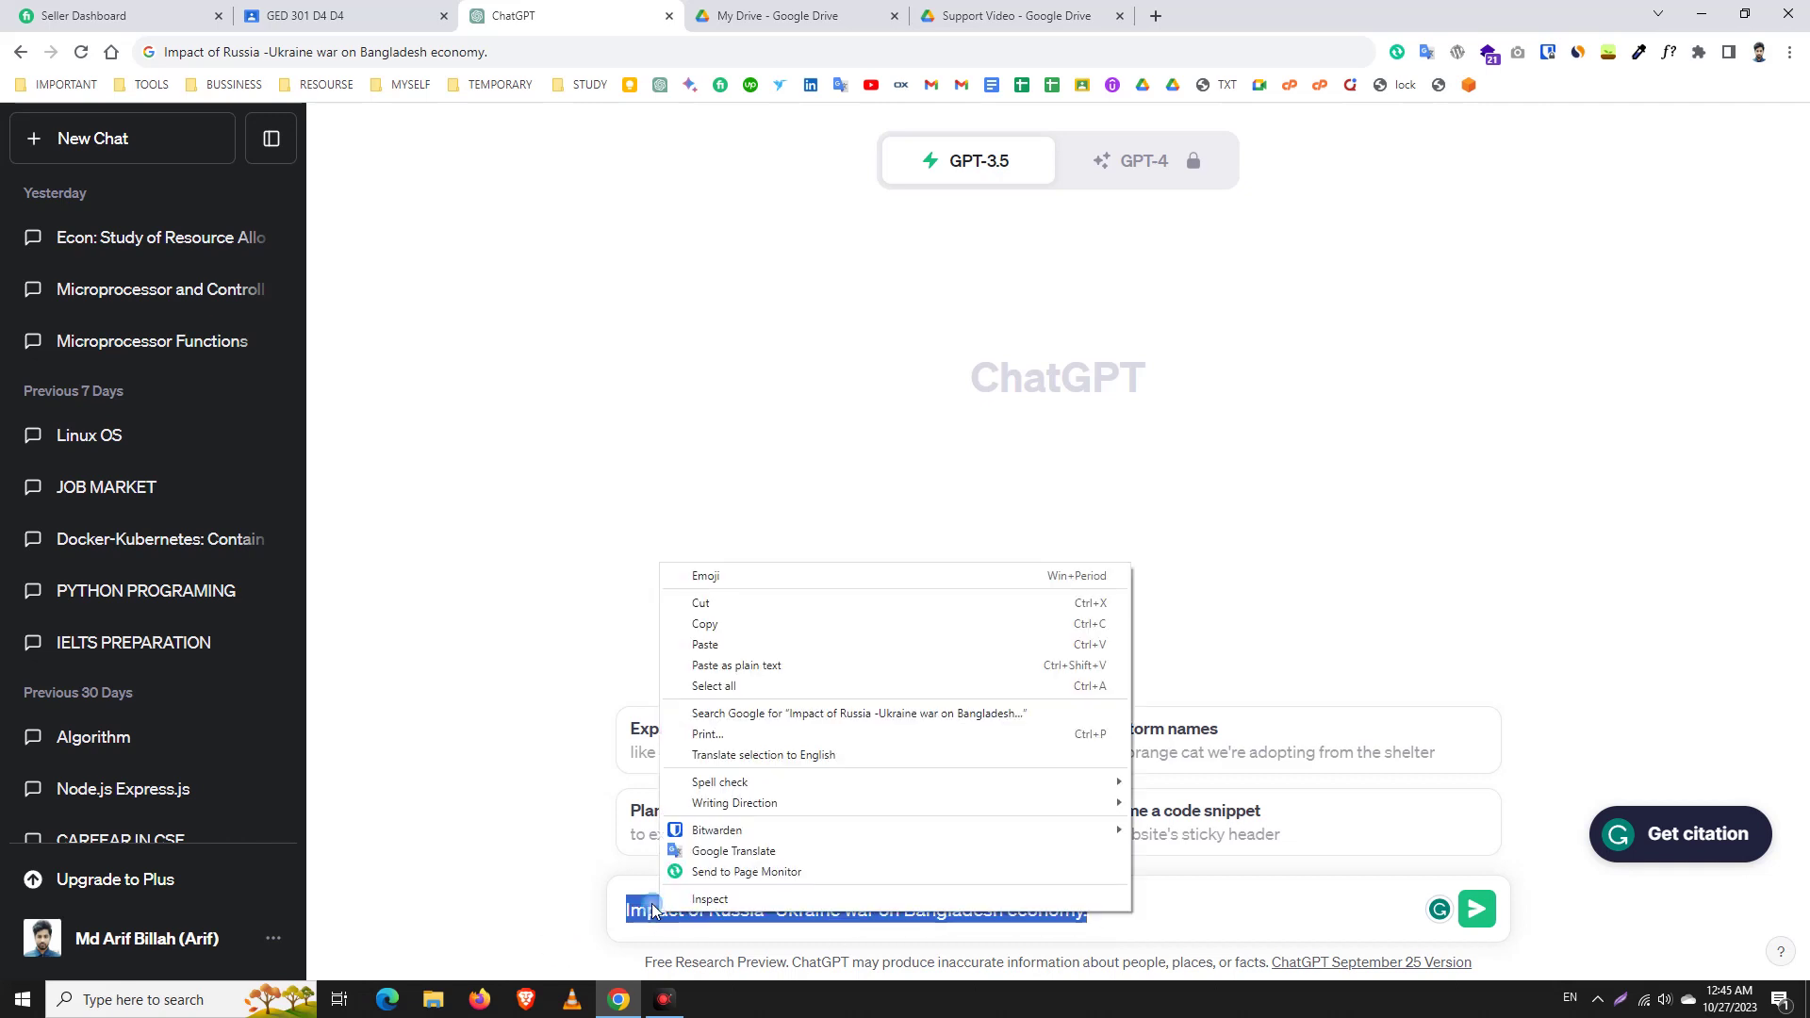
pyautogui.click(725, 607)
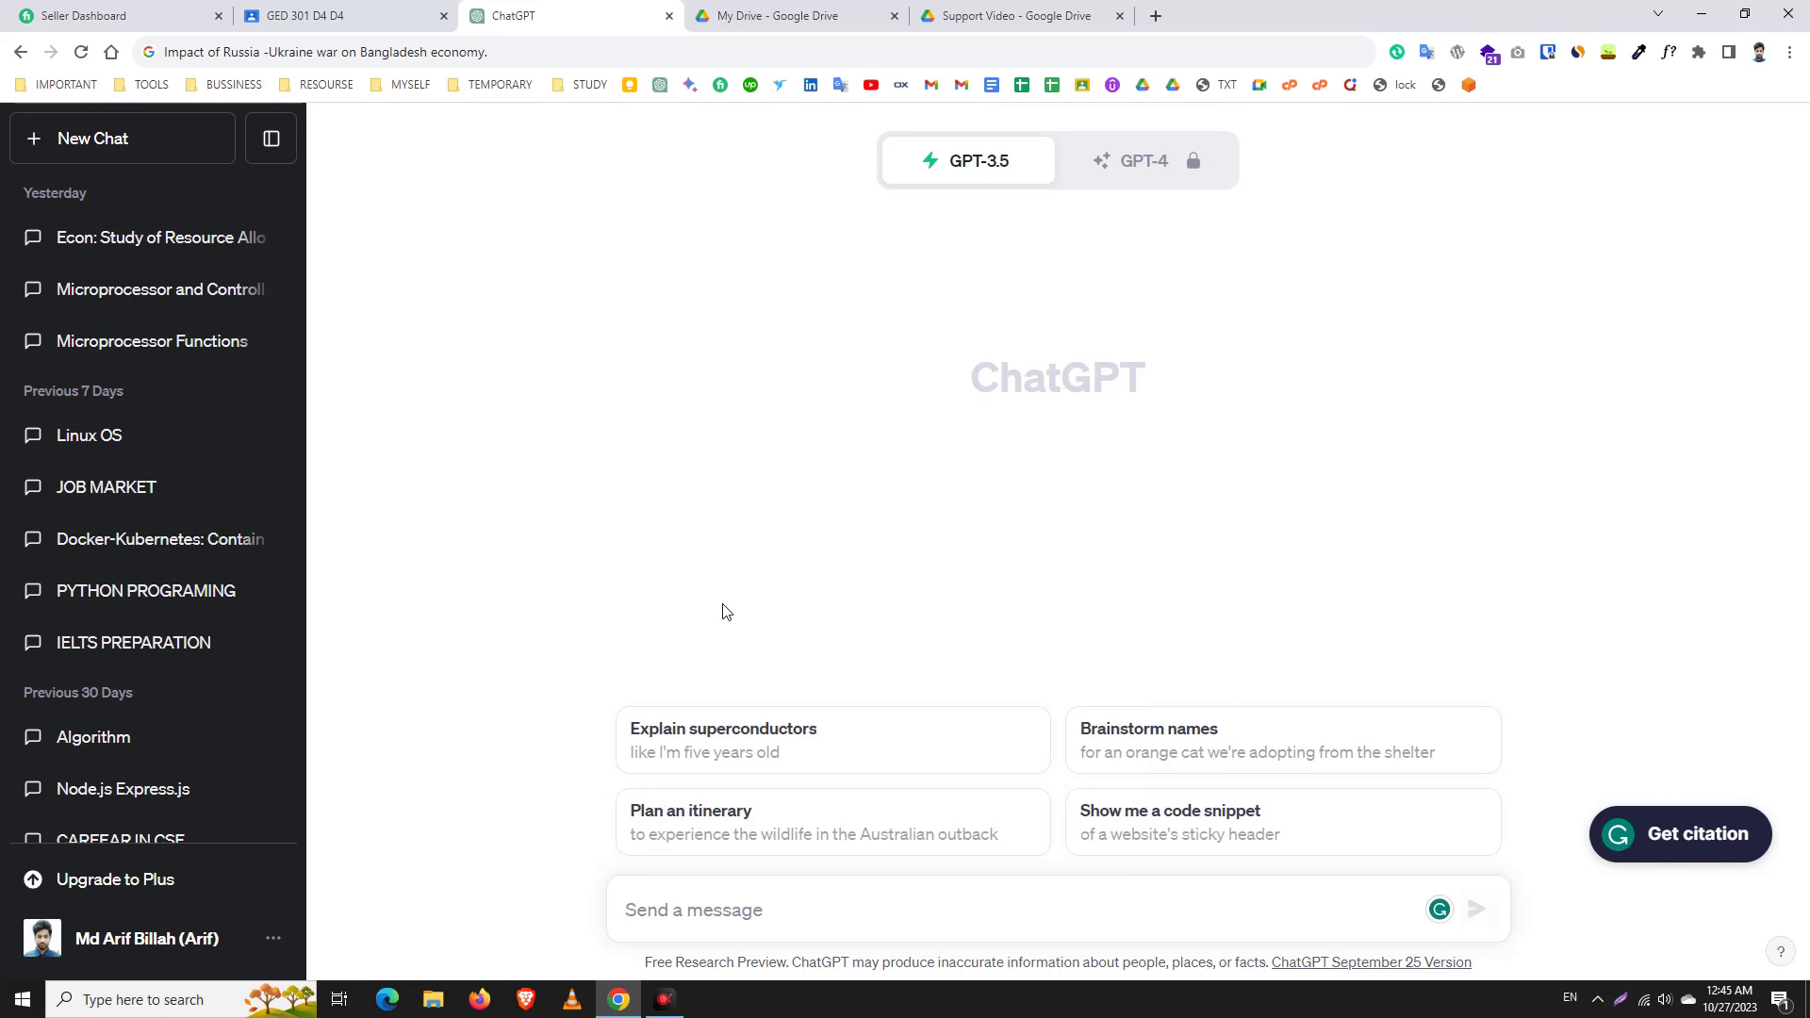
# Step: Send the prompt "Economy", followed by "Impact of Russia -Ukraine war on Bangladesh economy." as a second prompt
pyautogui.write('E')
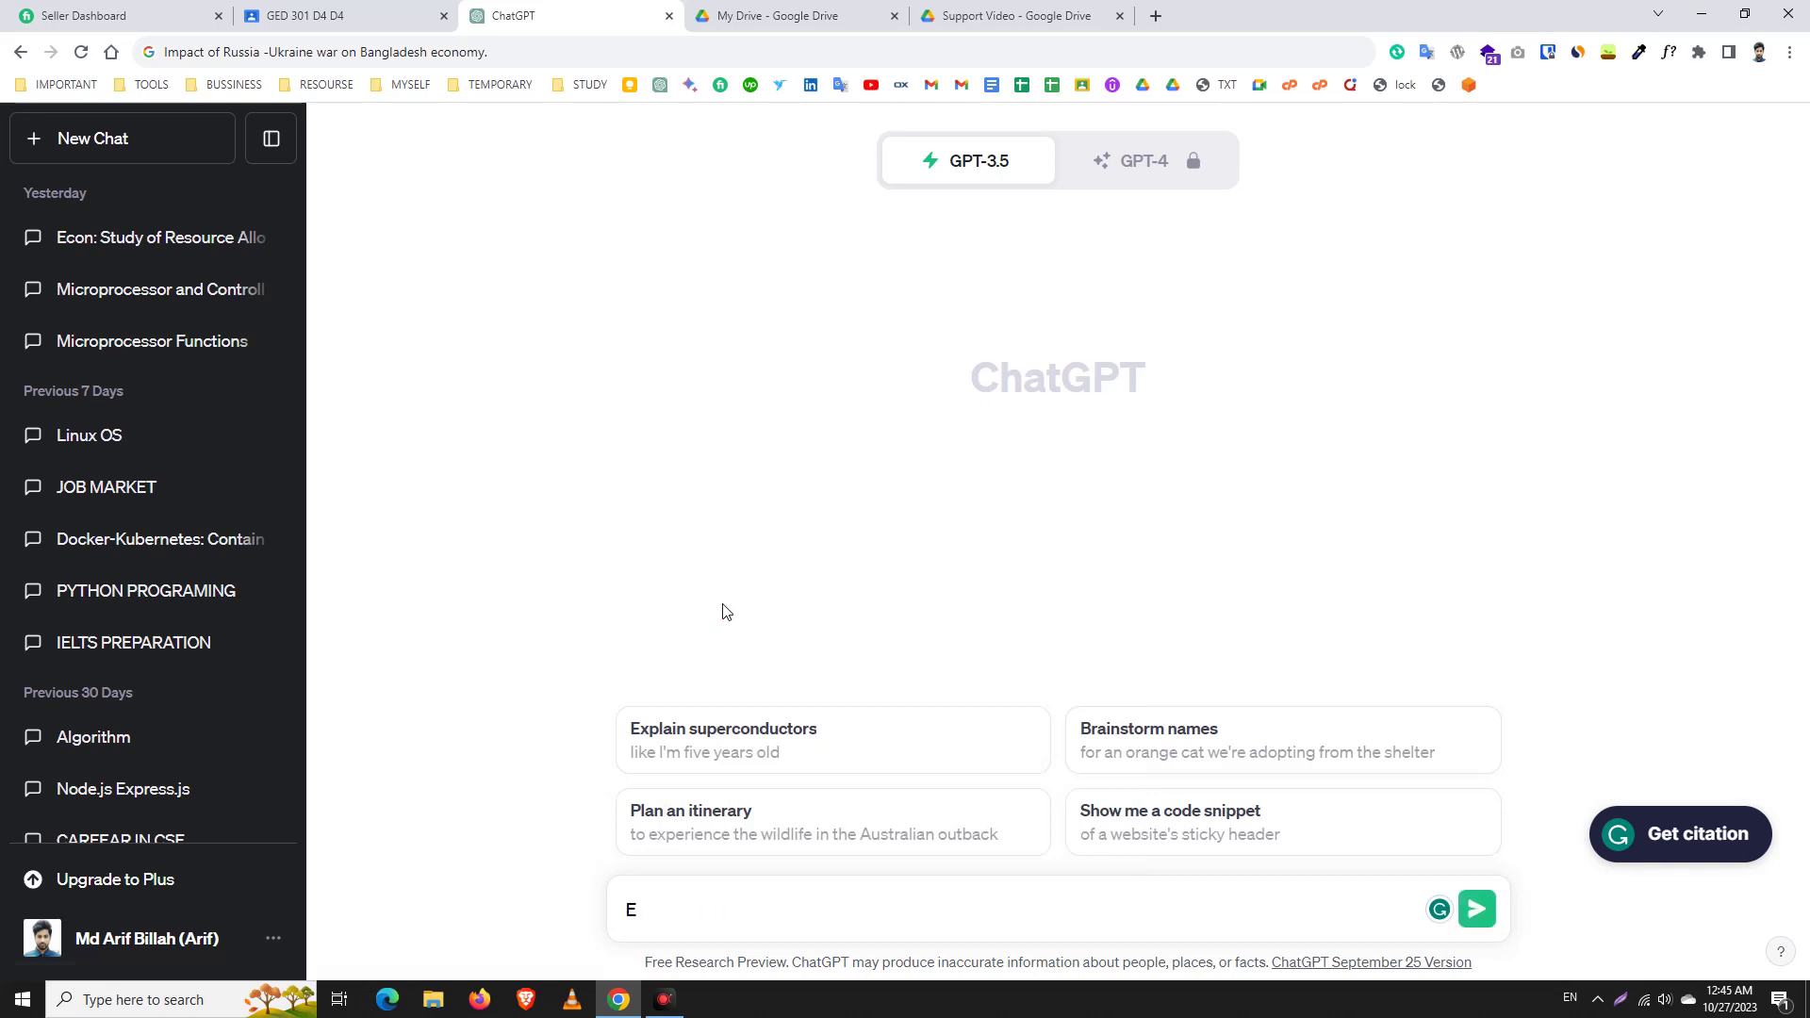
pyautogui.write('conomy')
pyautogui.press('Return')
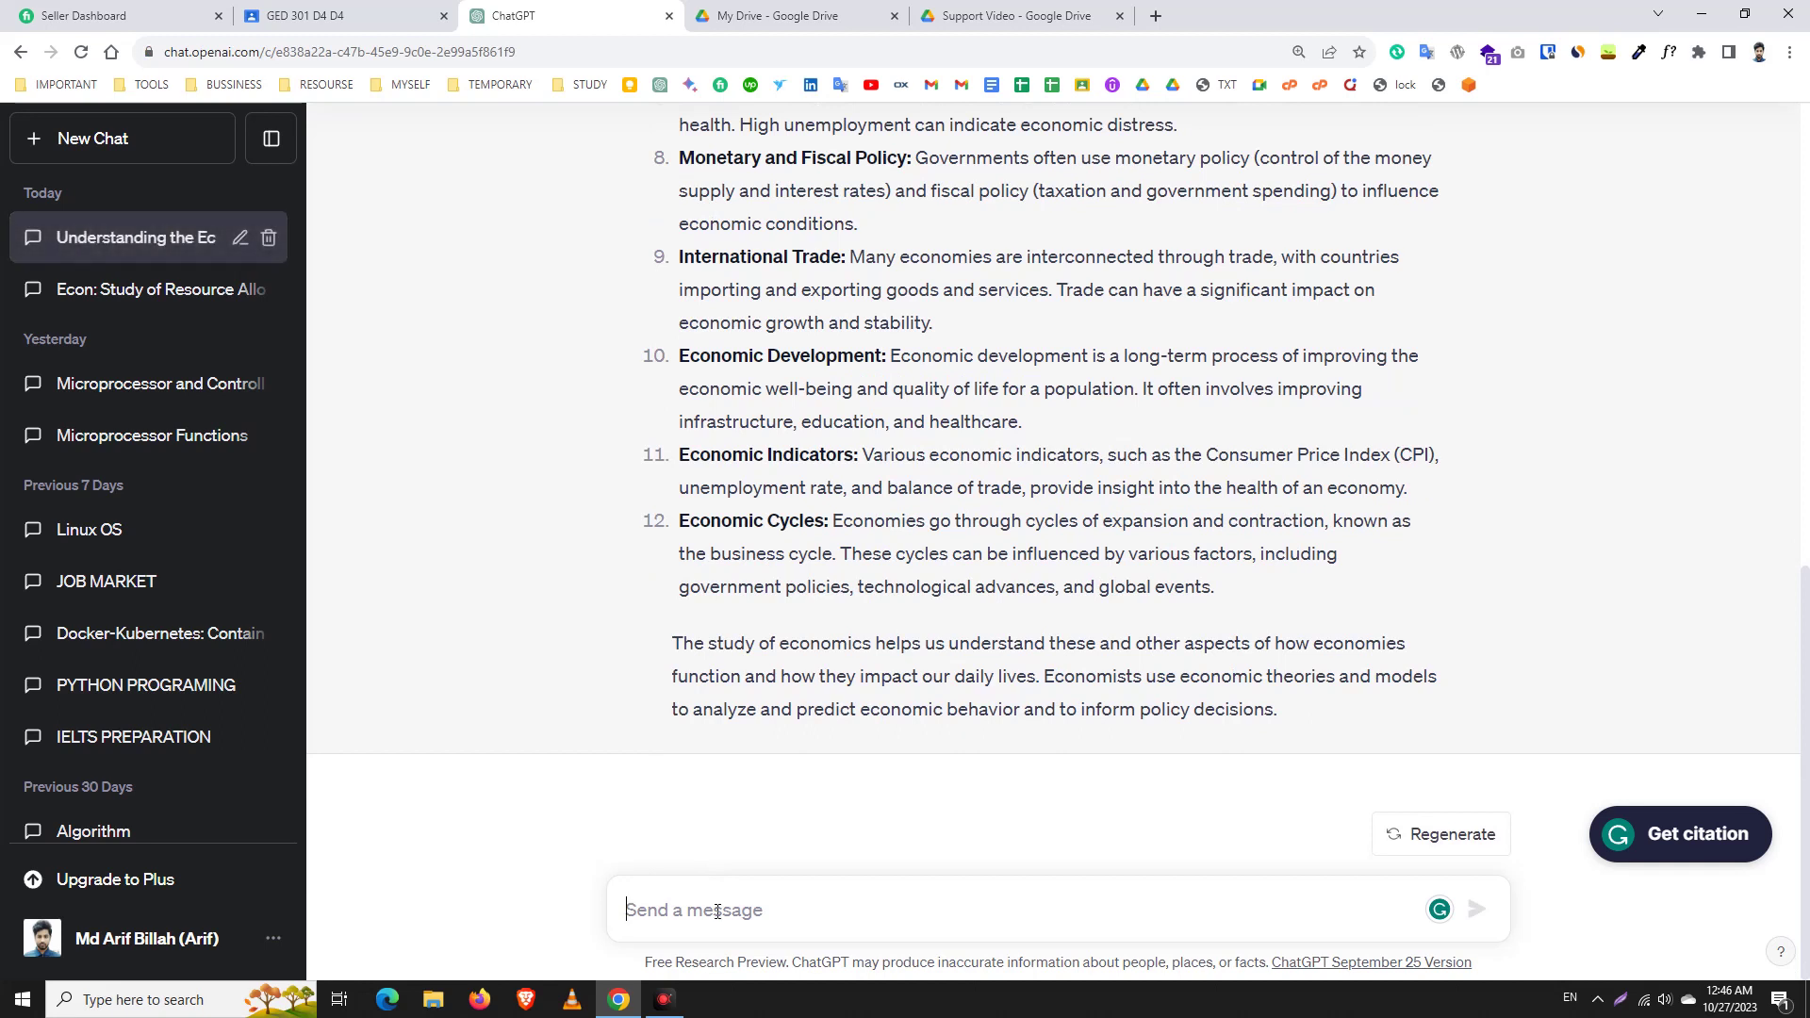
pyautogui.hotkey('ctrl', 'v')
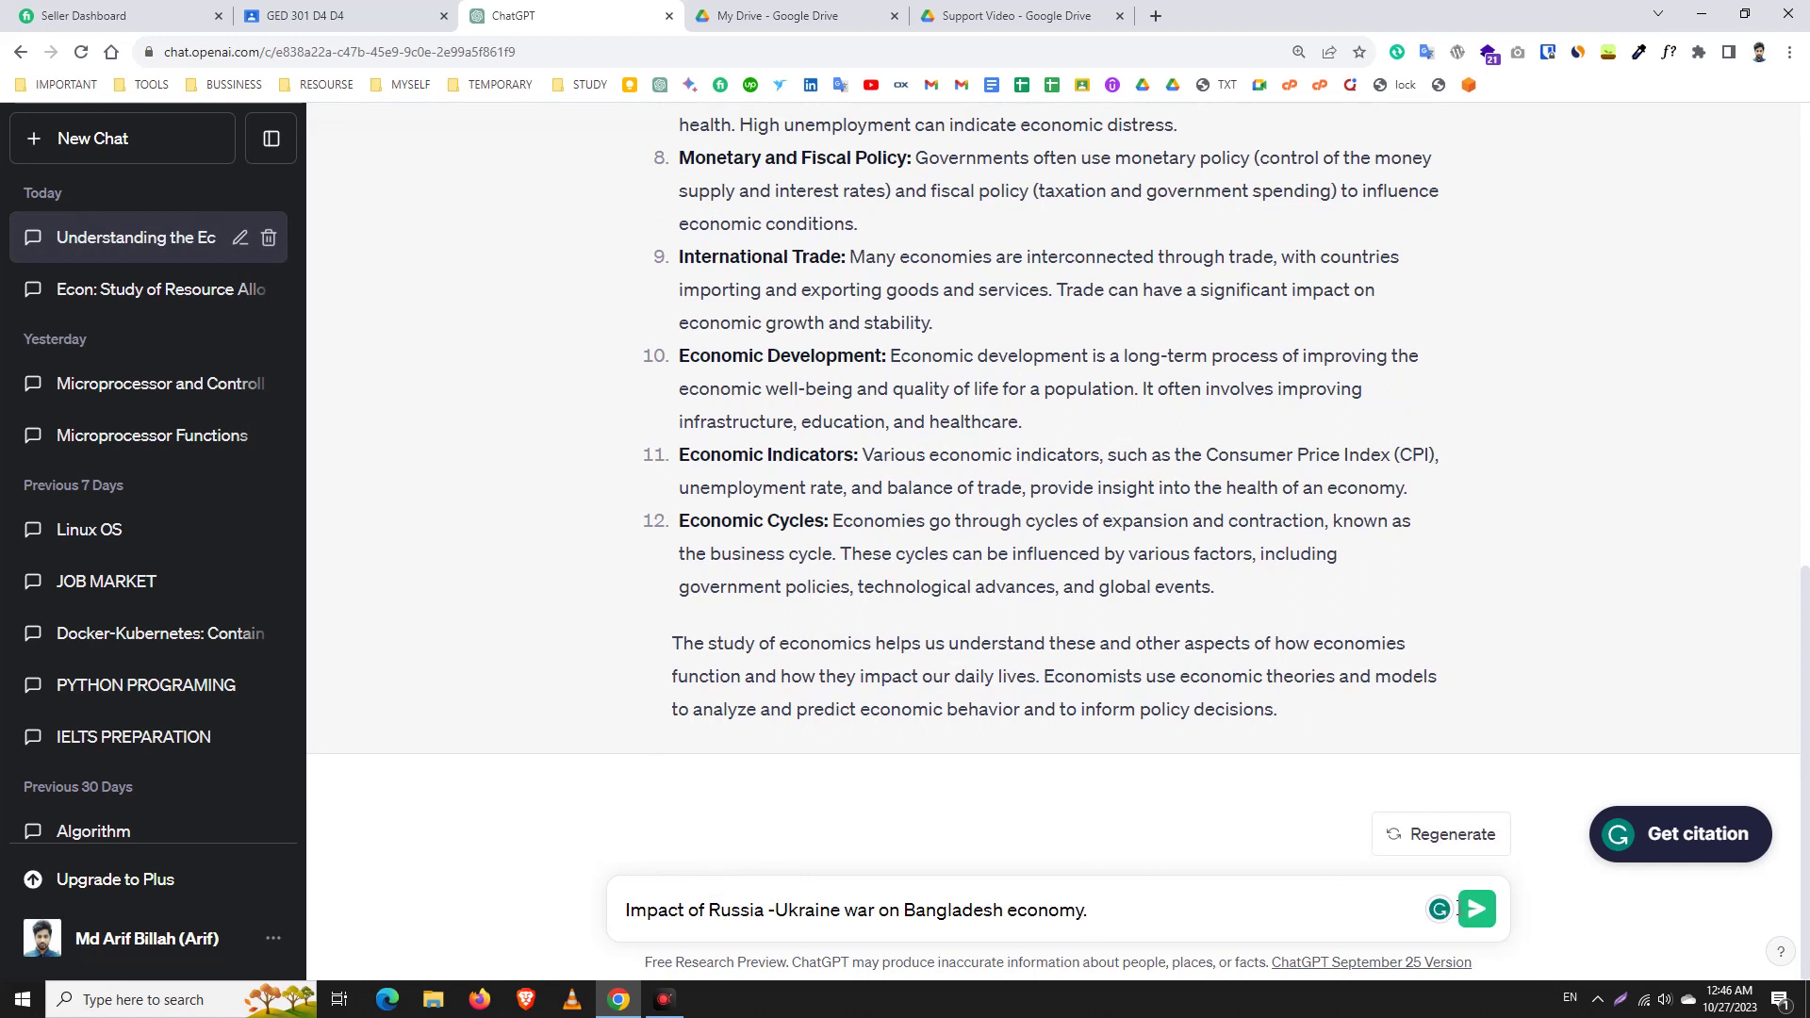
pyautogui.click(1476, 908)
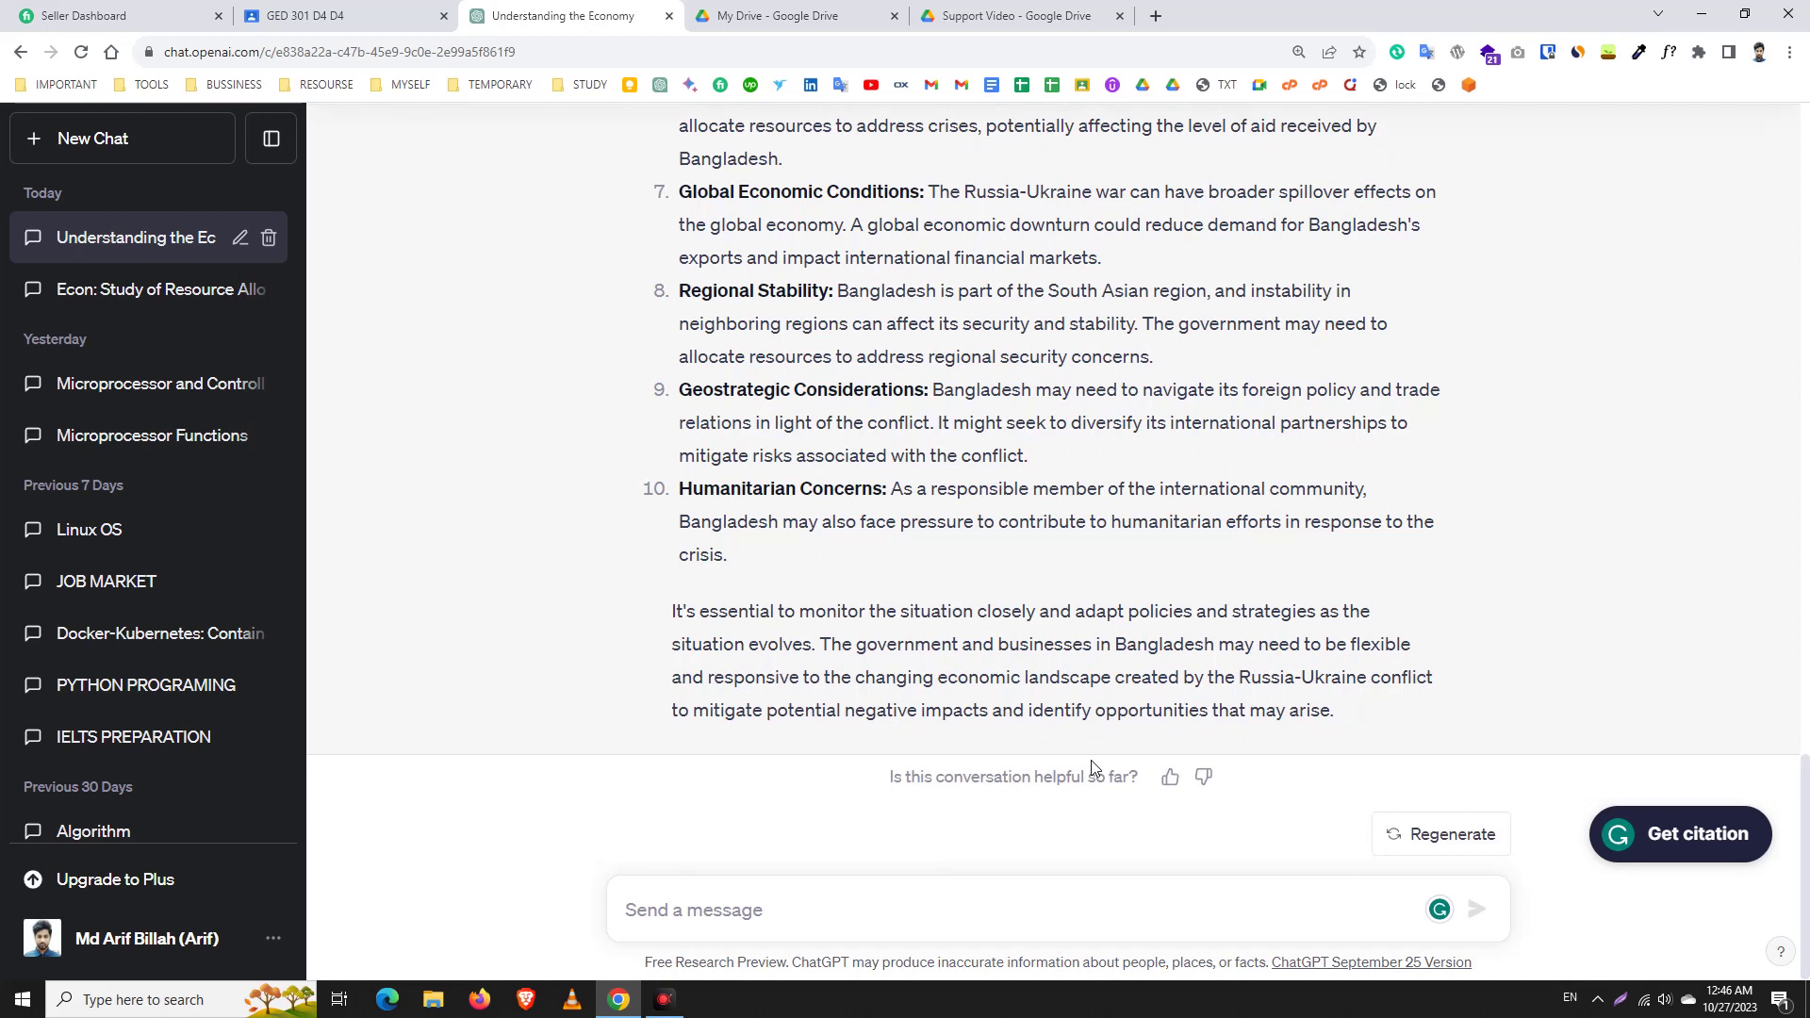
# Step: Paste the topic sentence into the message box again and delete the hyphen before "Ukraine"
pyautogui.click(715, 900)
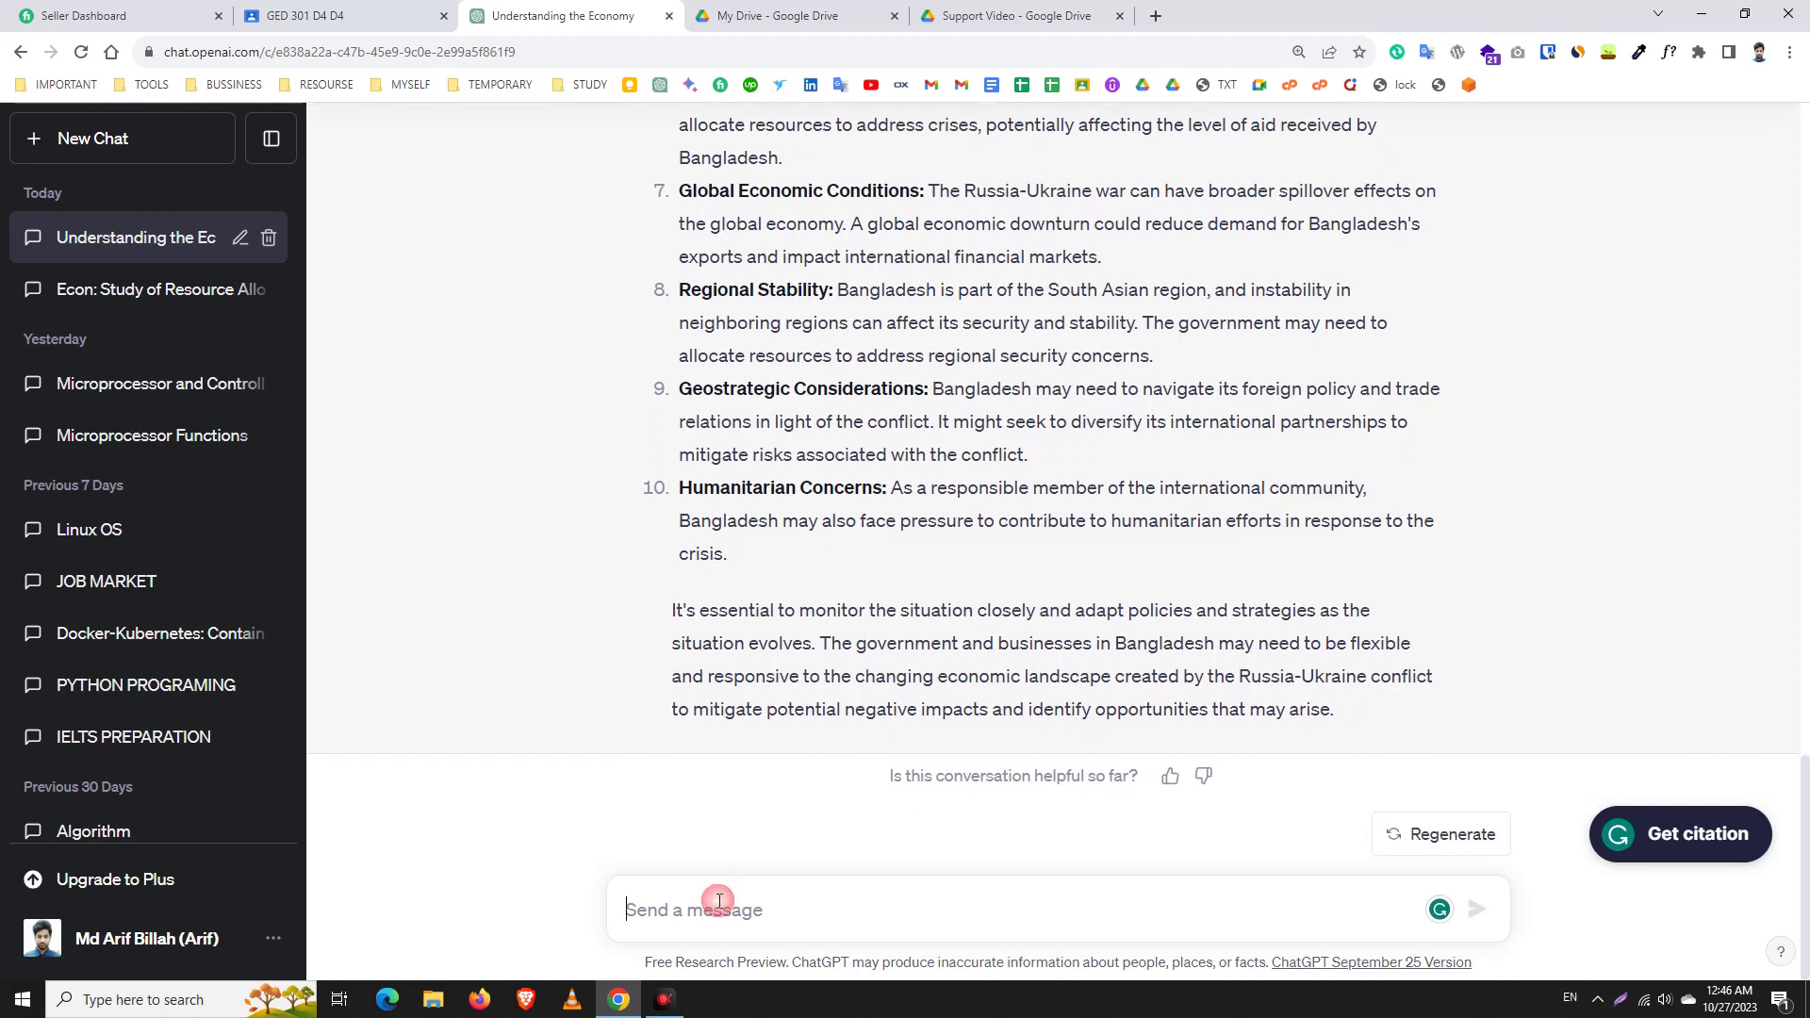
pyautogui.hotkey('ctrl', 'v')
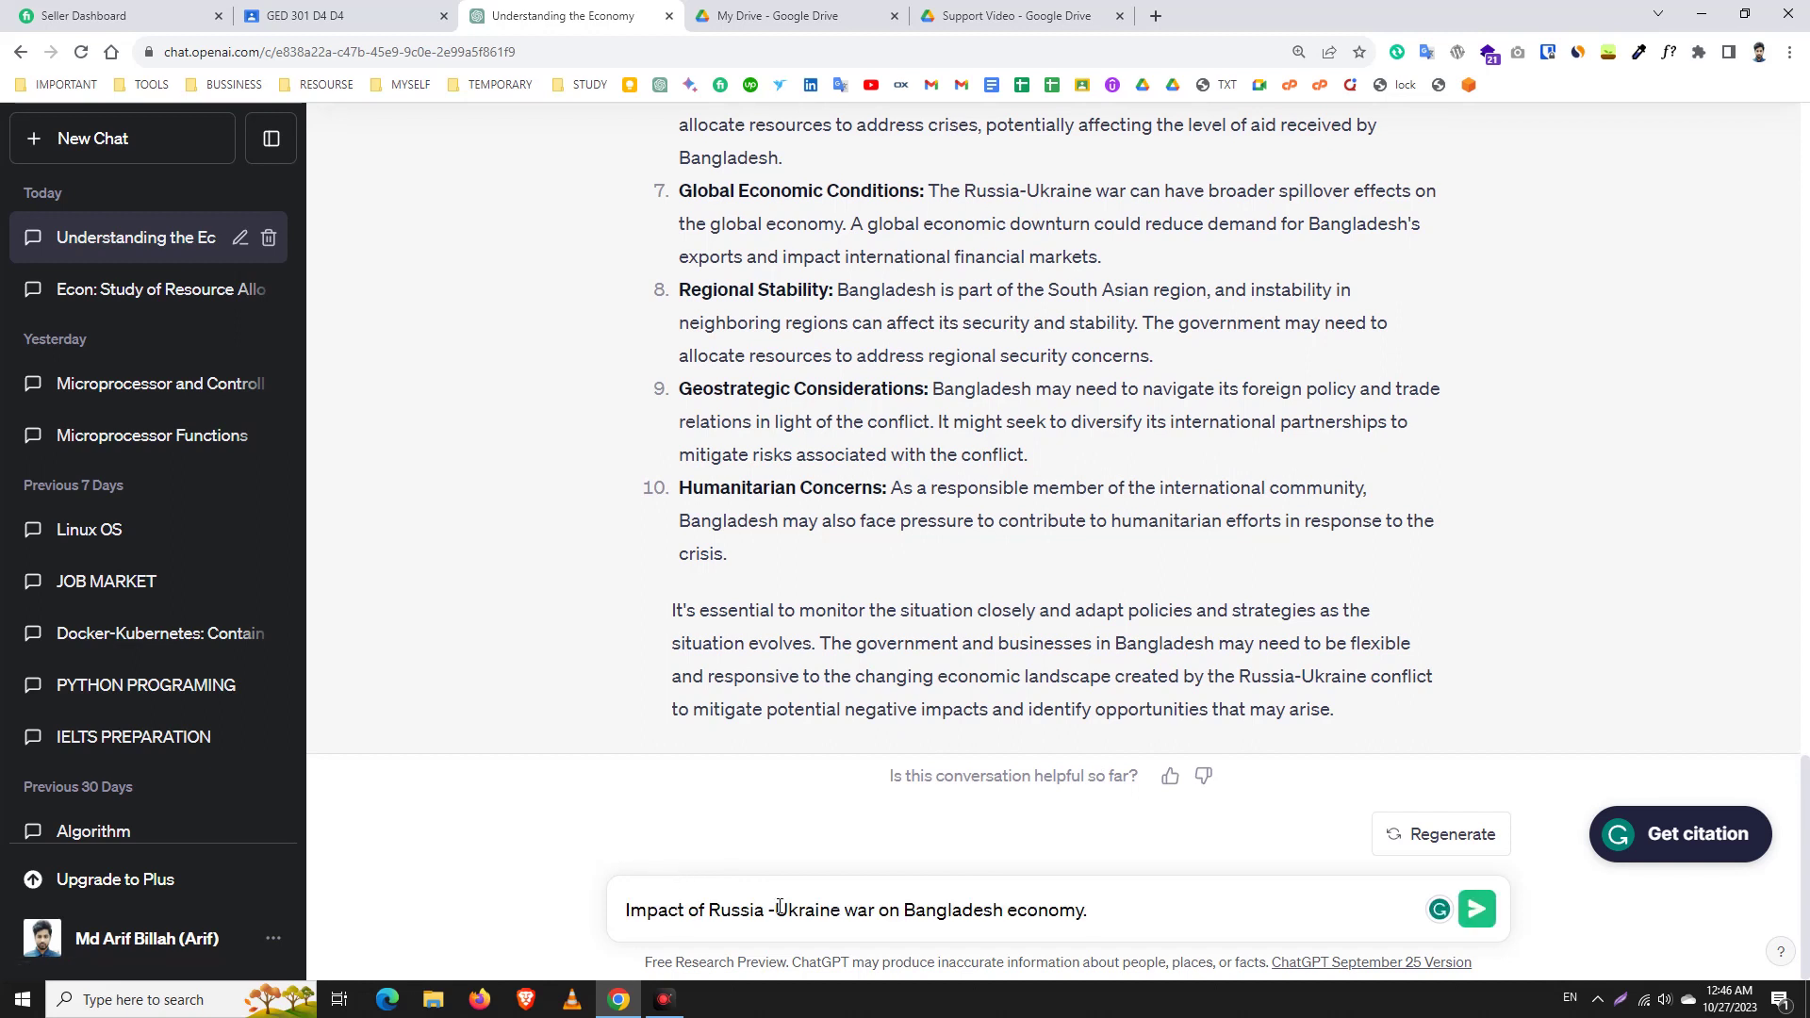
pyautogui.click(777, 912)
pyautogui.press('BackSpace')
# Step: Insert "im a student of economy. tell me about" in front of the topic sentence in the message box
pyautogui.click(628, 913)
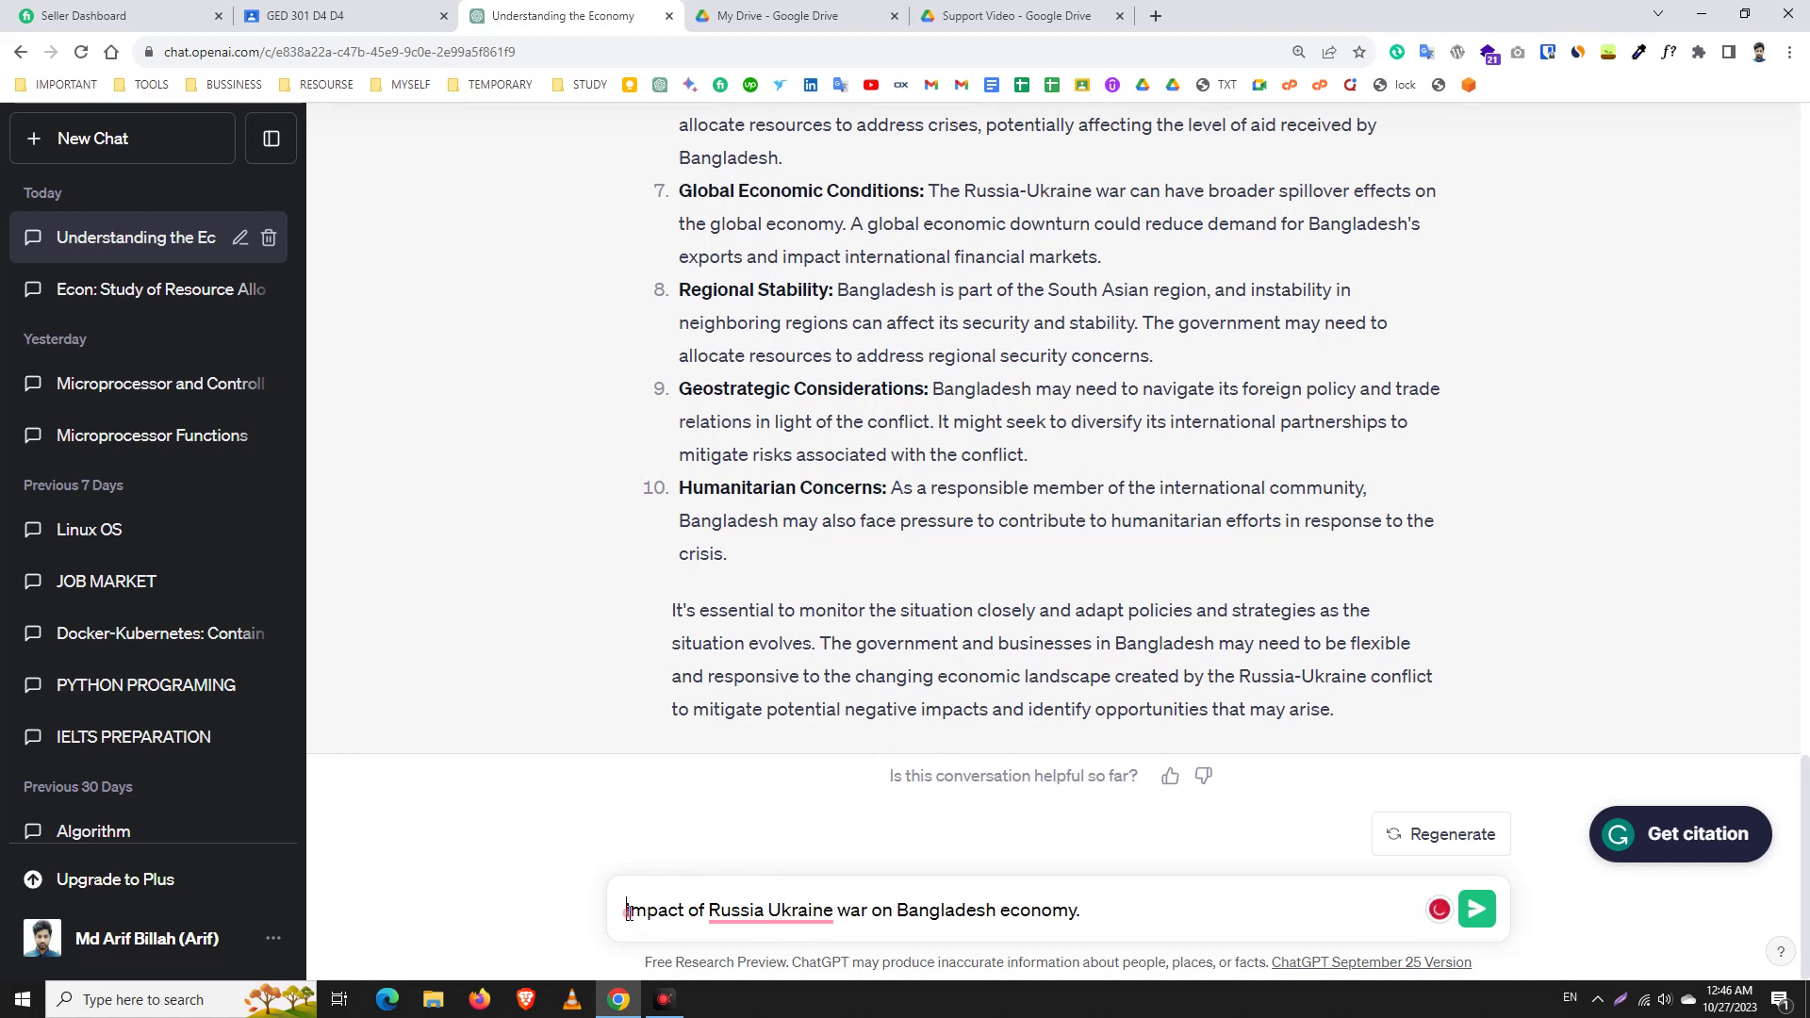
pyautogui.write('Im a stu')
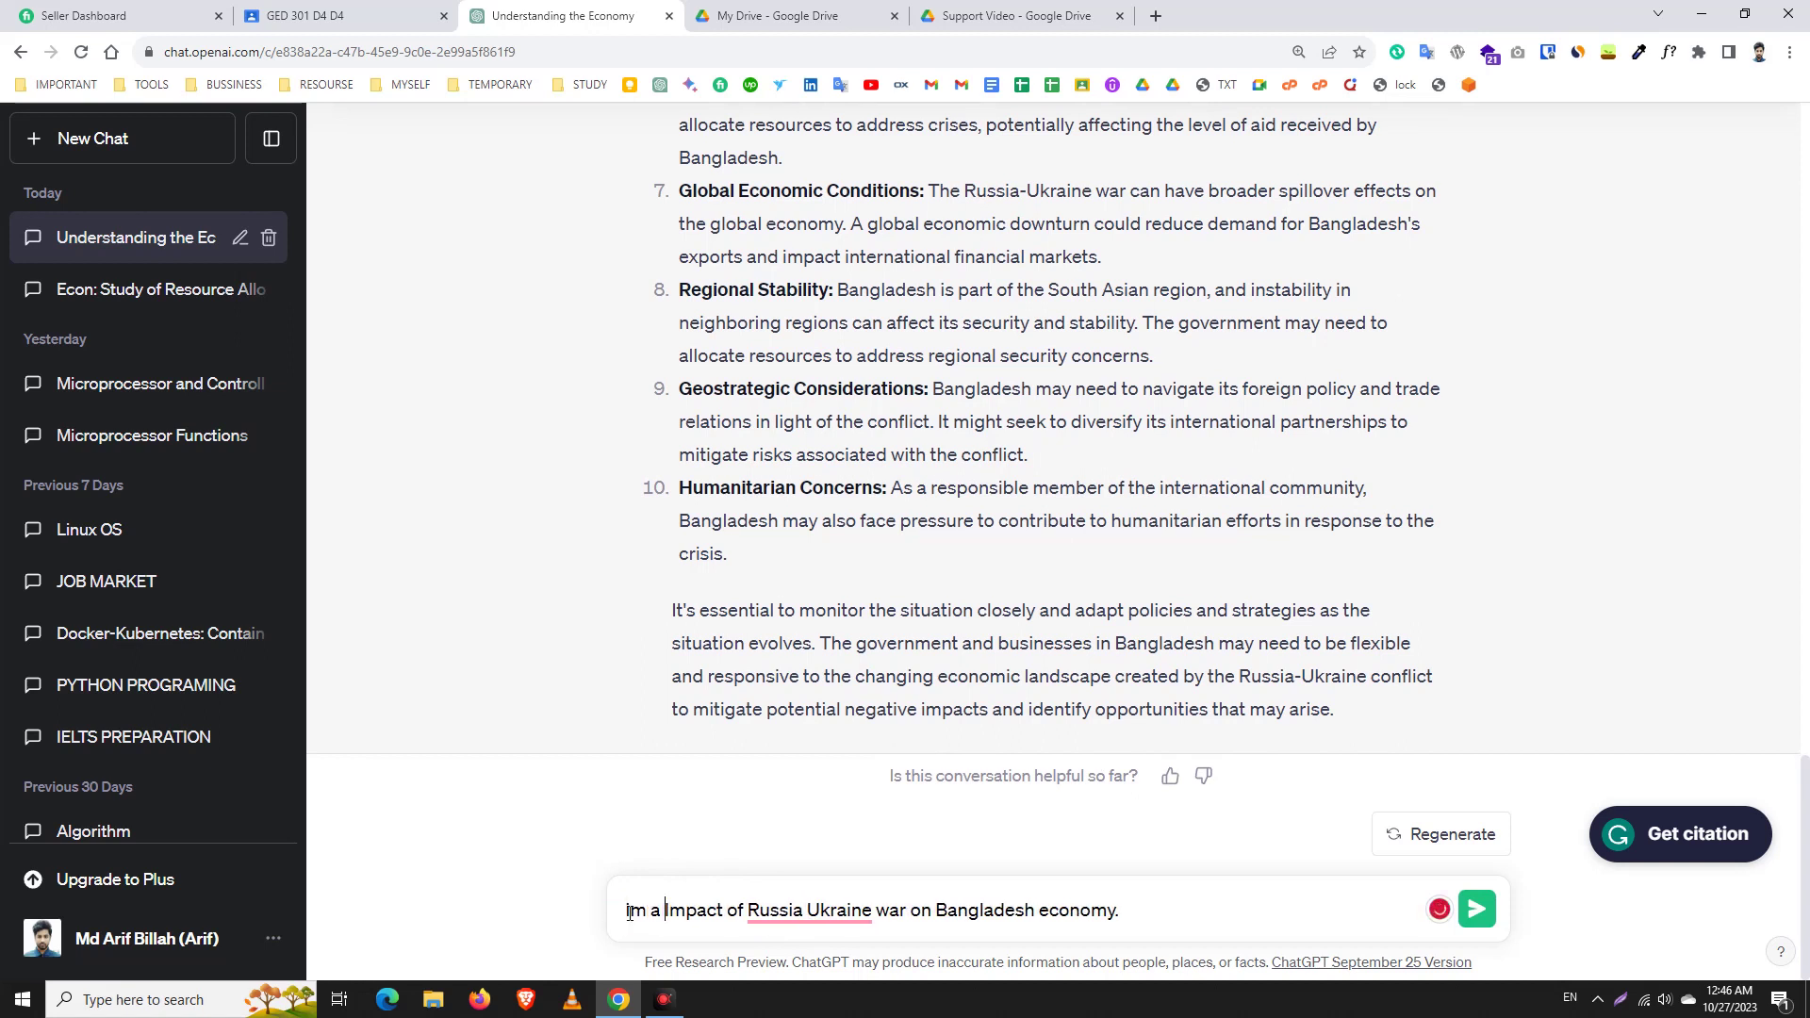
pyautogui.write('dent of ec')
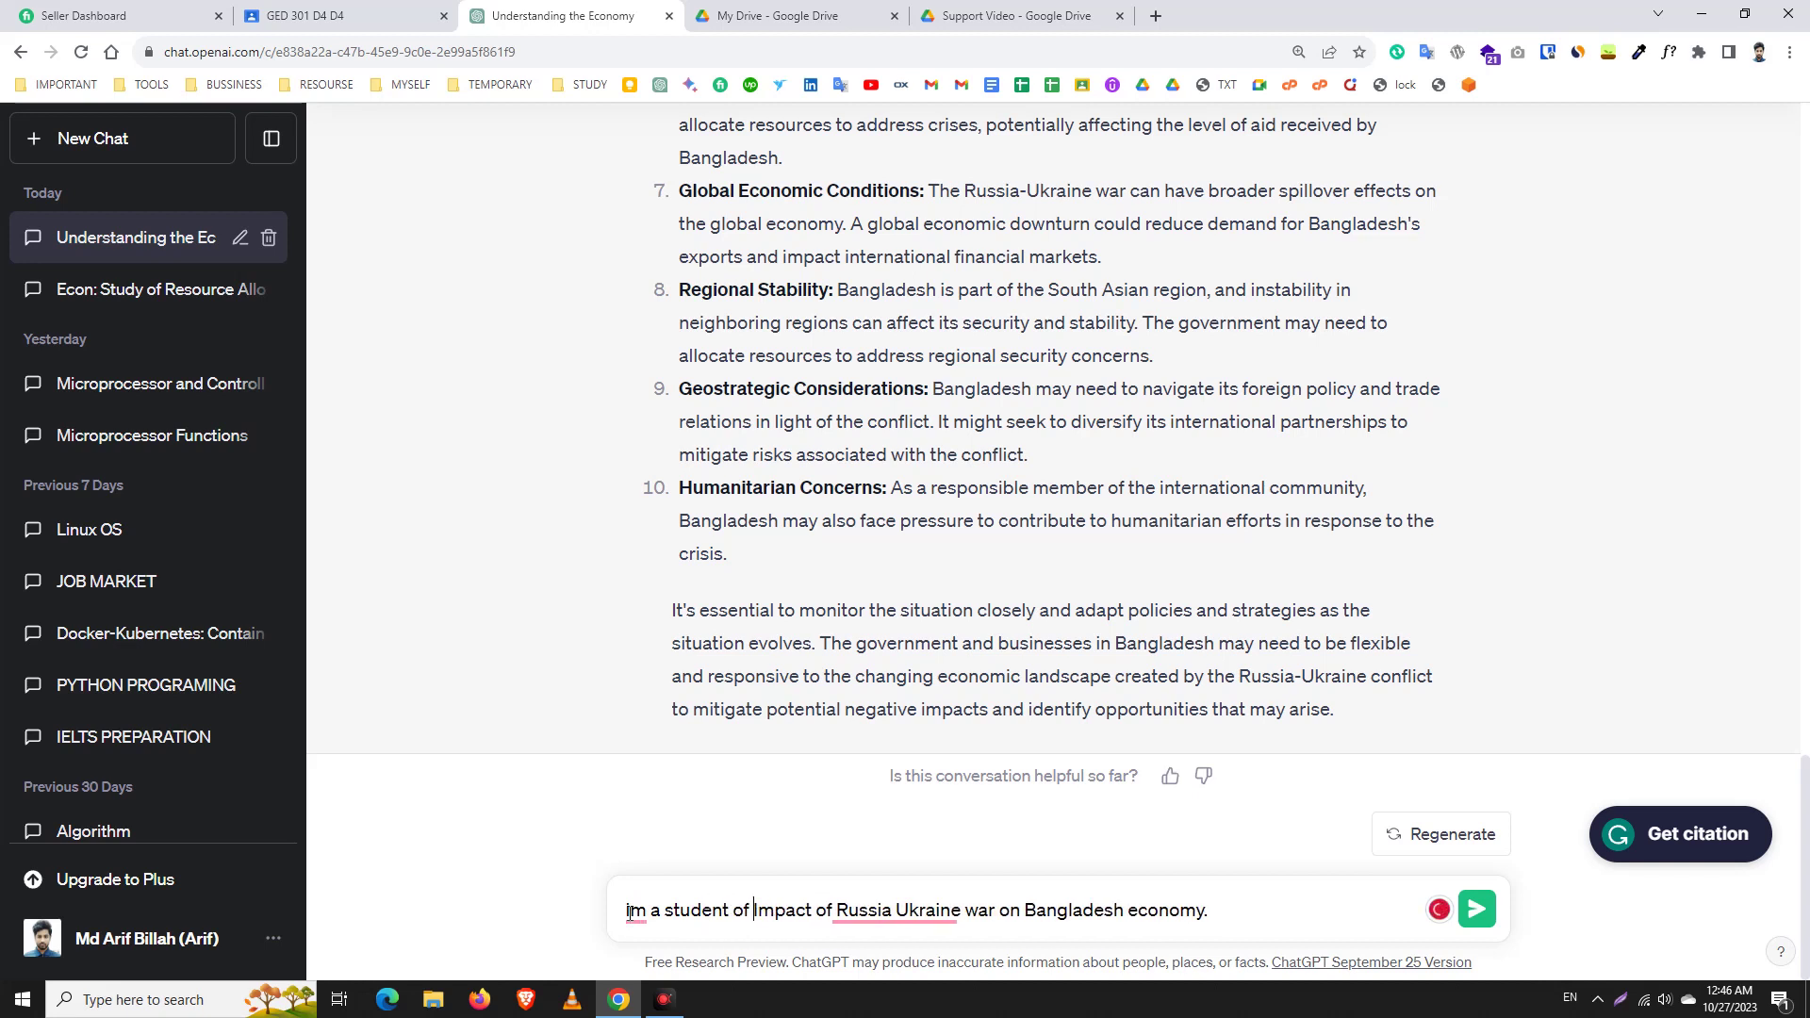
pyautogui.write('onomy')
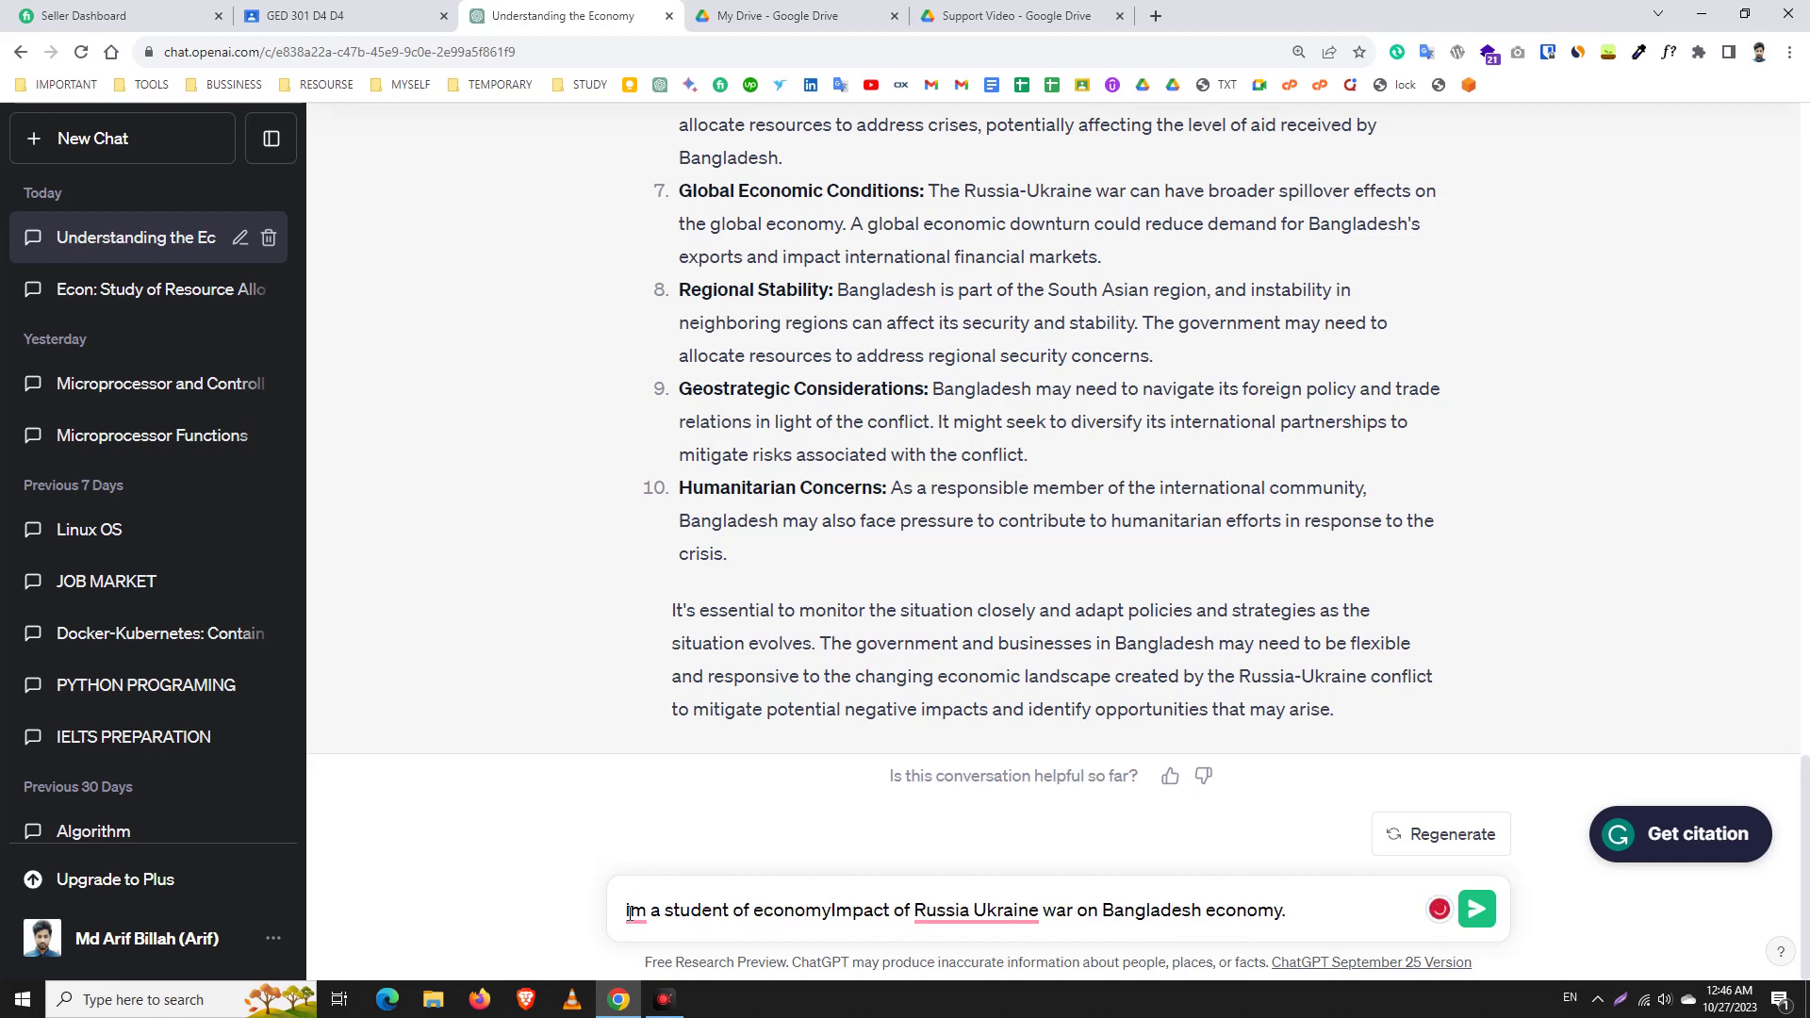
pyautogui.write('. ')
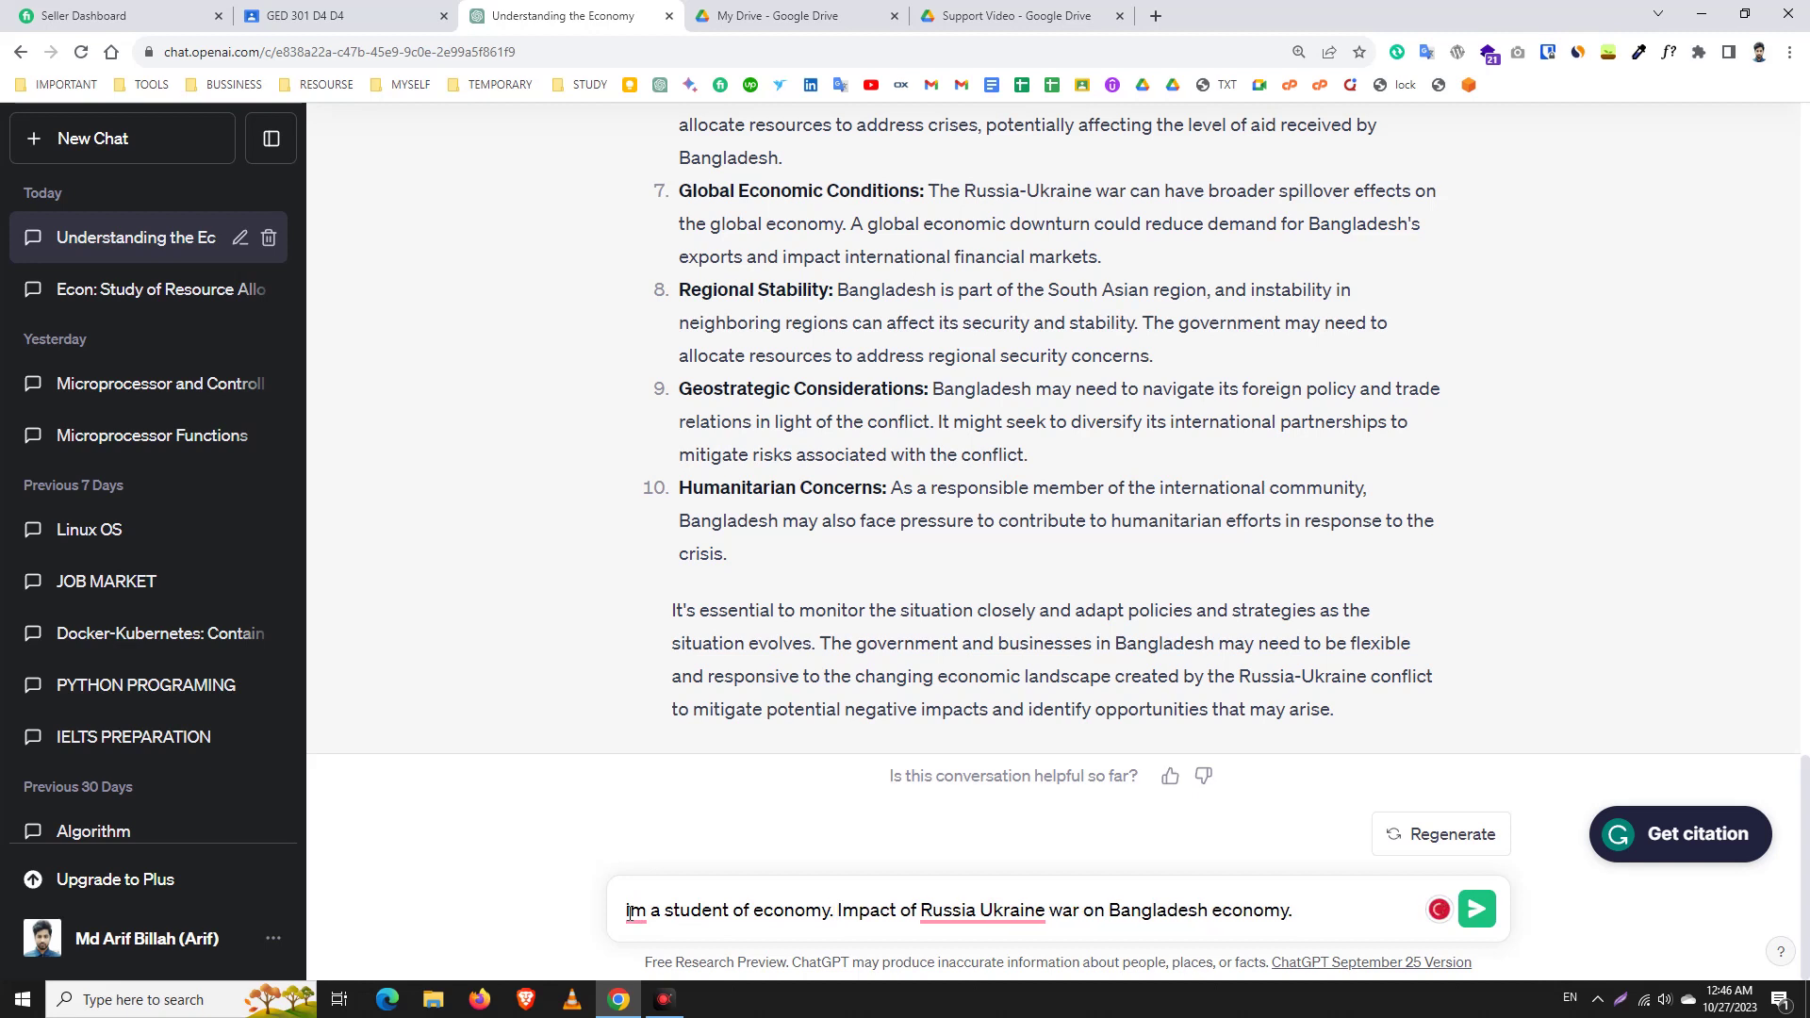
pyautogui.write('tell me about')
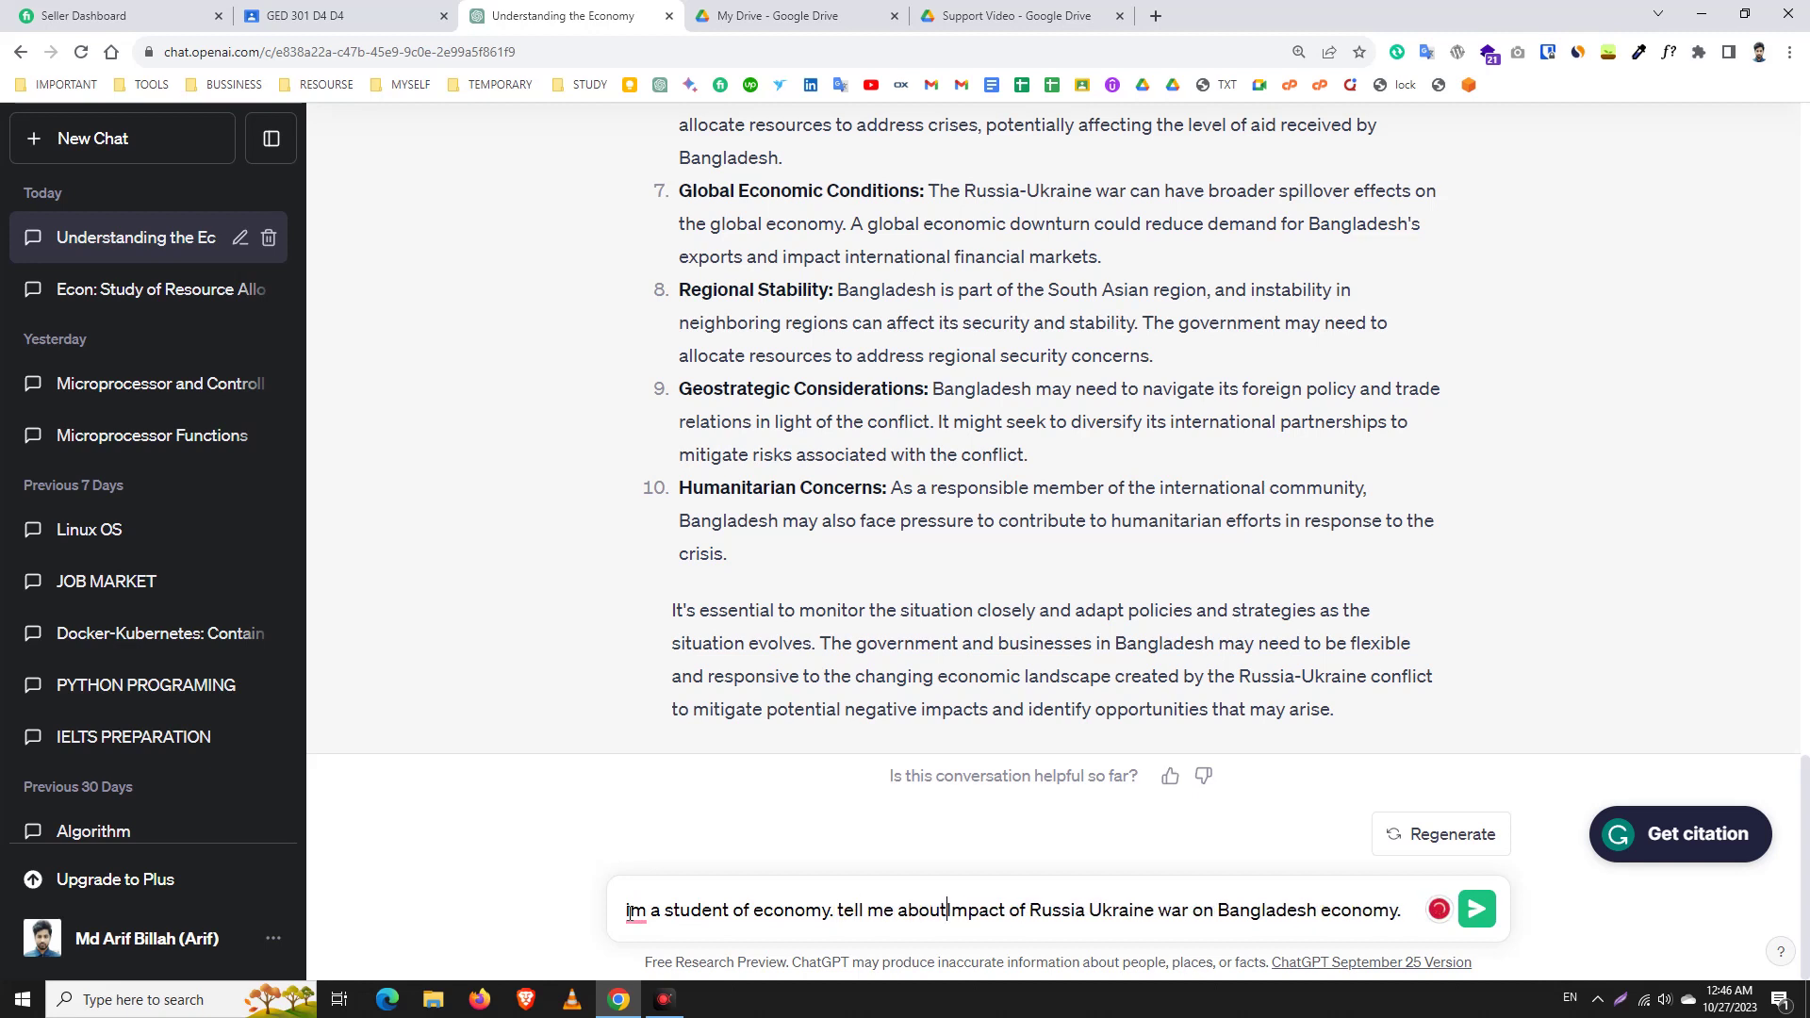
# Step: End the prompt with "as eassy.", replacing the autocorrected word "easy" with "eassy"
pyautogui.moveTo(1308, 911)
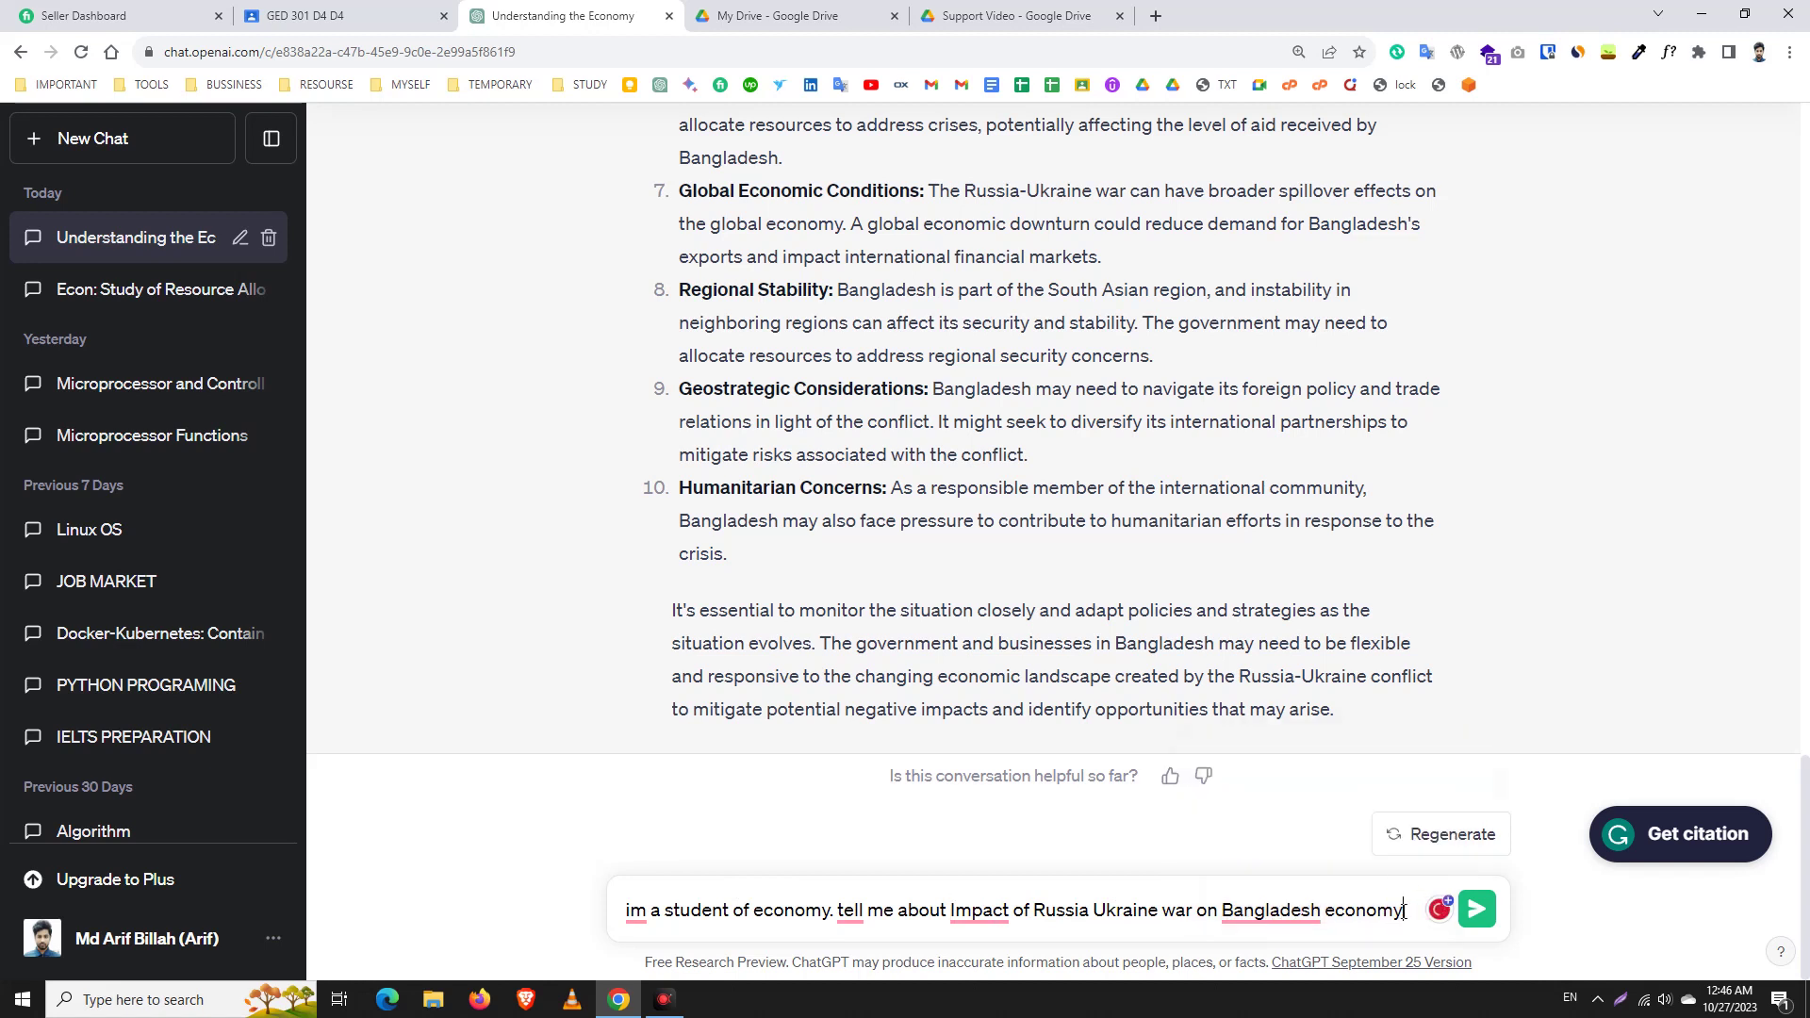
pyautogui.write('as easy.')
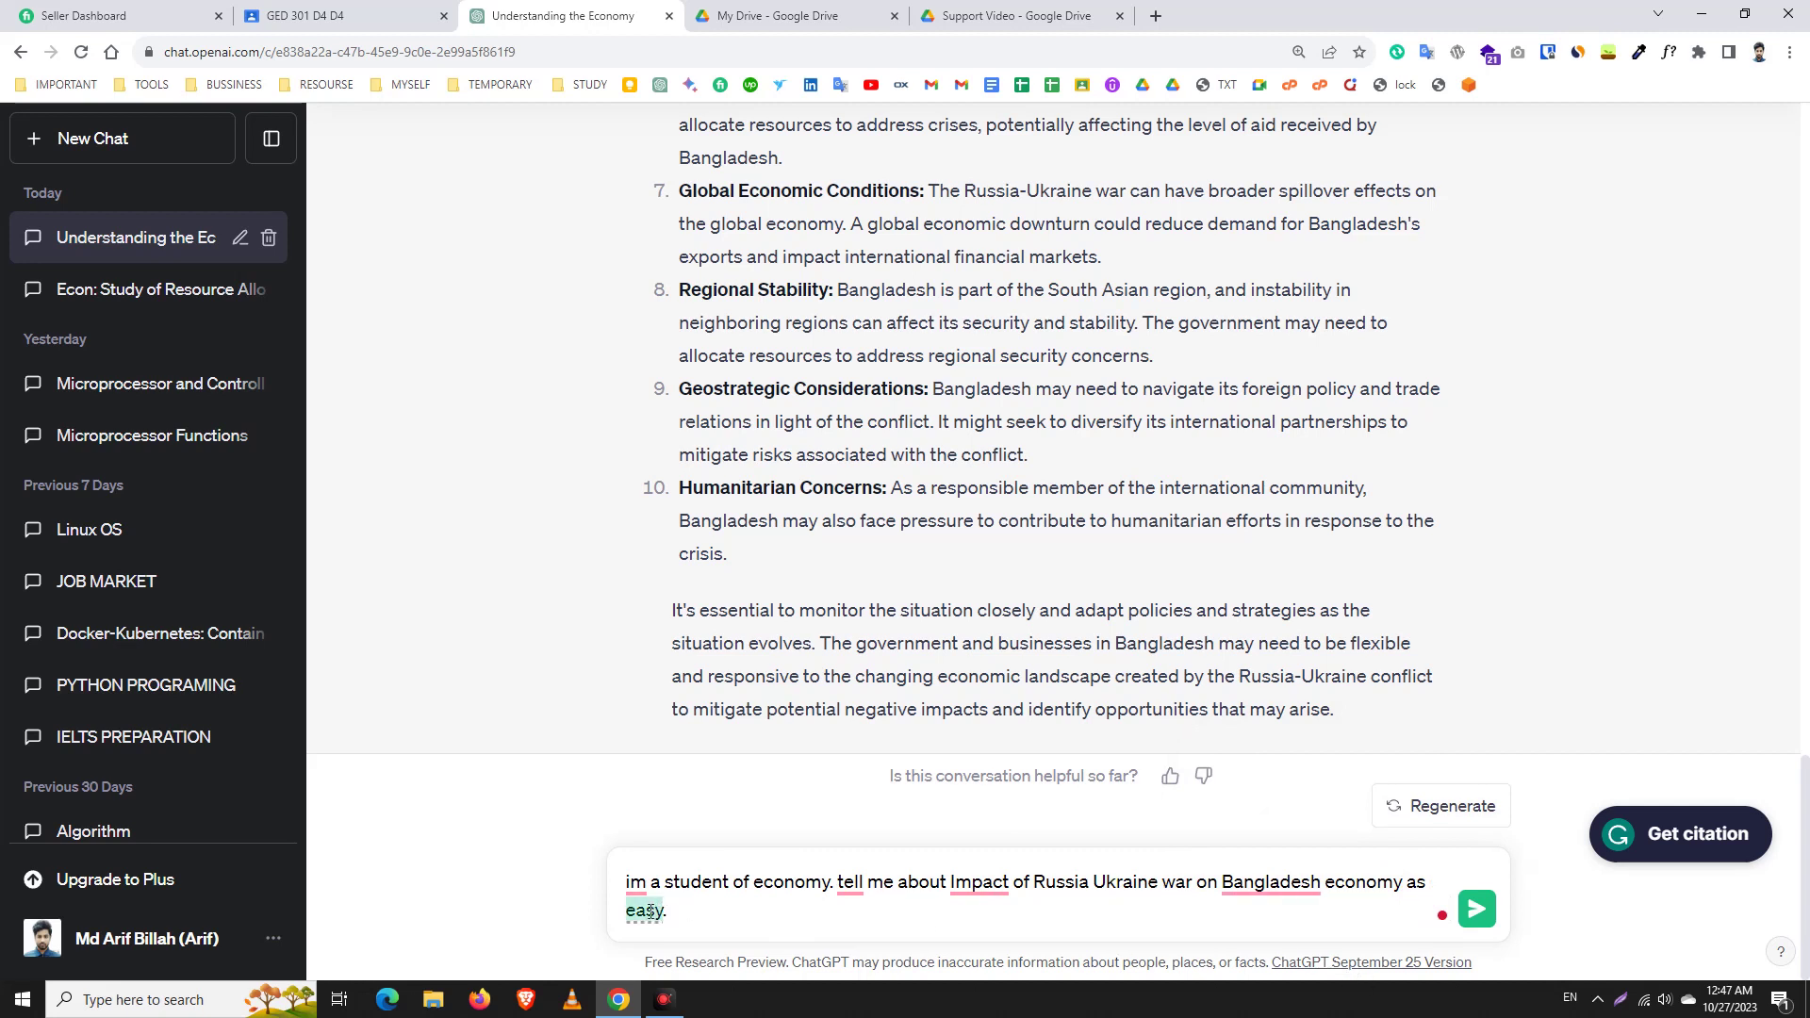
pyautogui.moveTo(650, 910)
pyautogui.moveTo(671, 912); pyautogui.dragTo(622, 913)
pyautogui.write('ea')
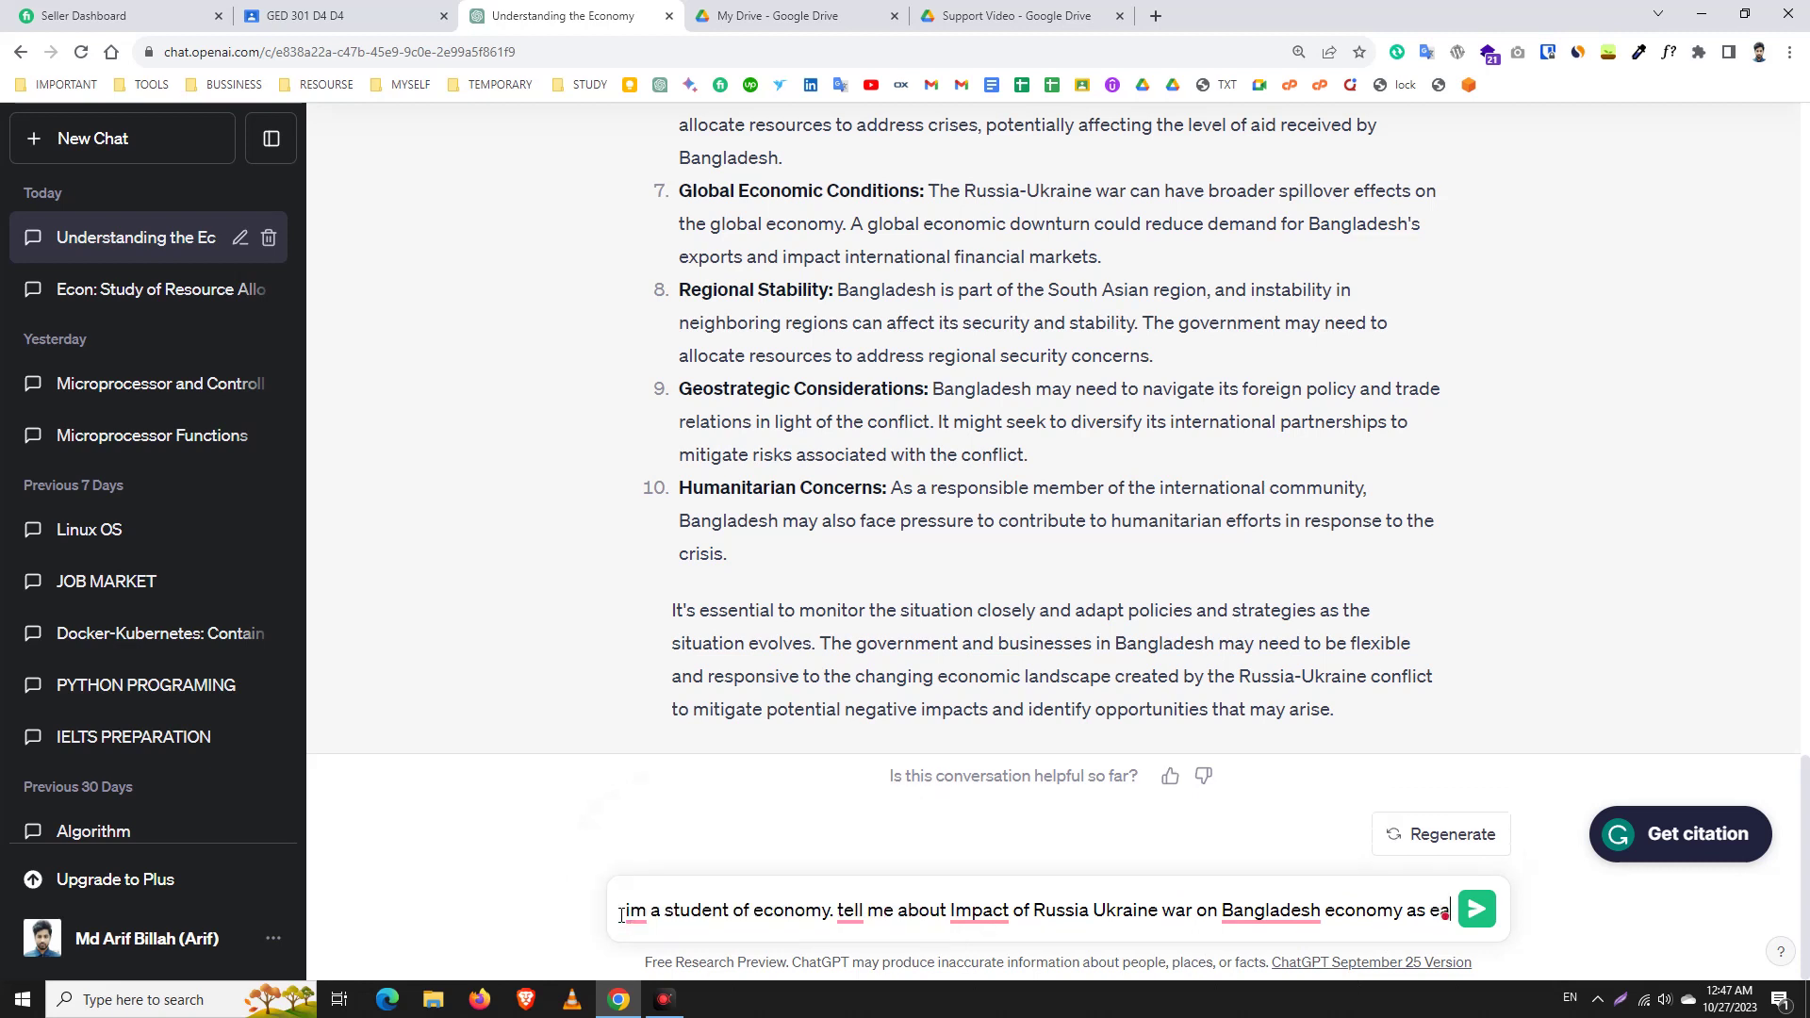
pyautogui.write('ssy.')
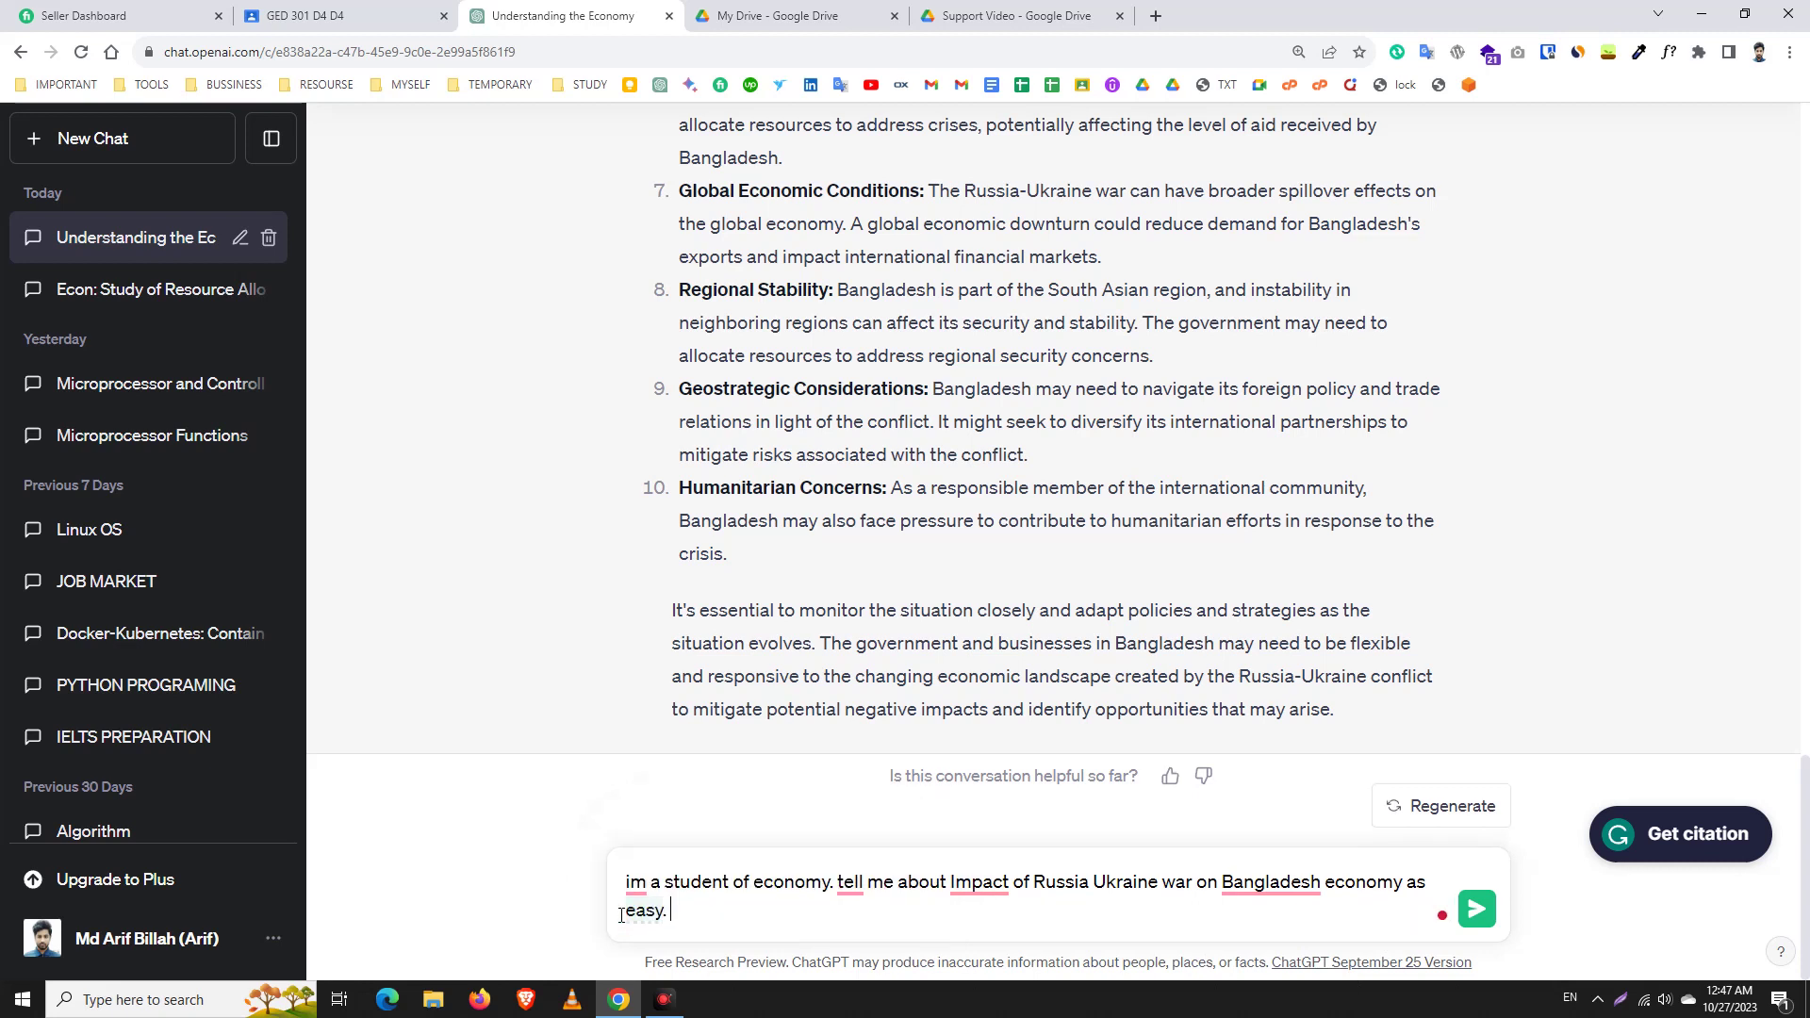
pyautogui.moveTo(629, 910)
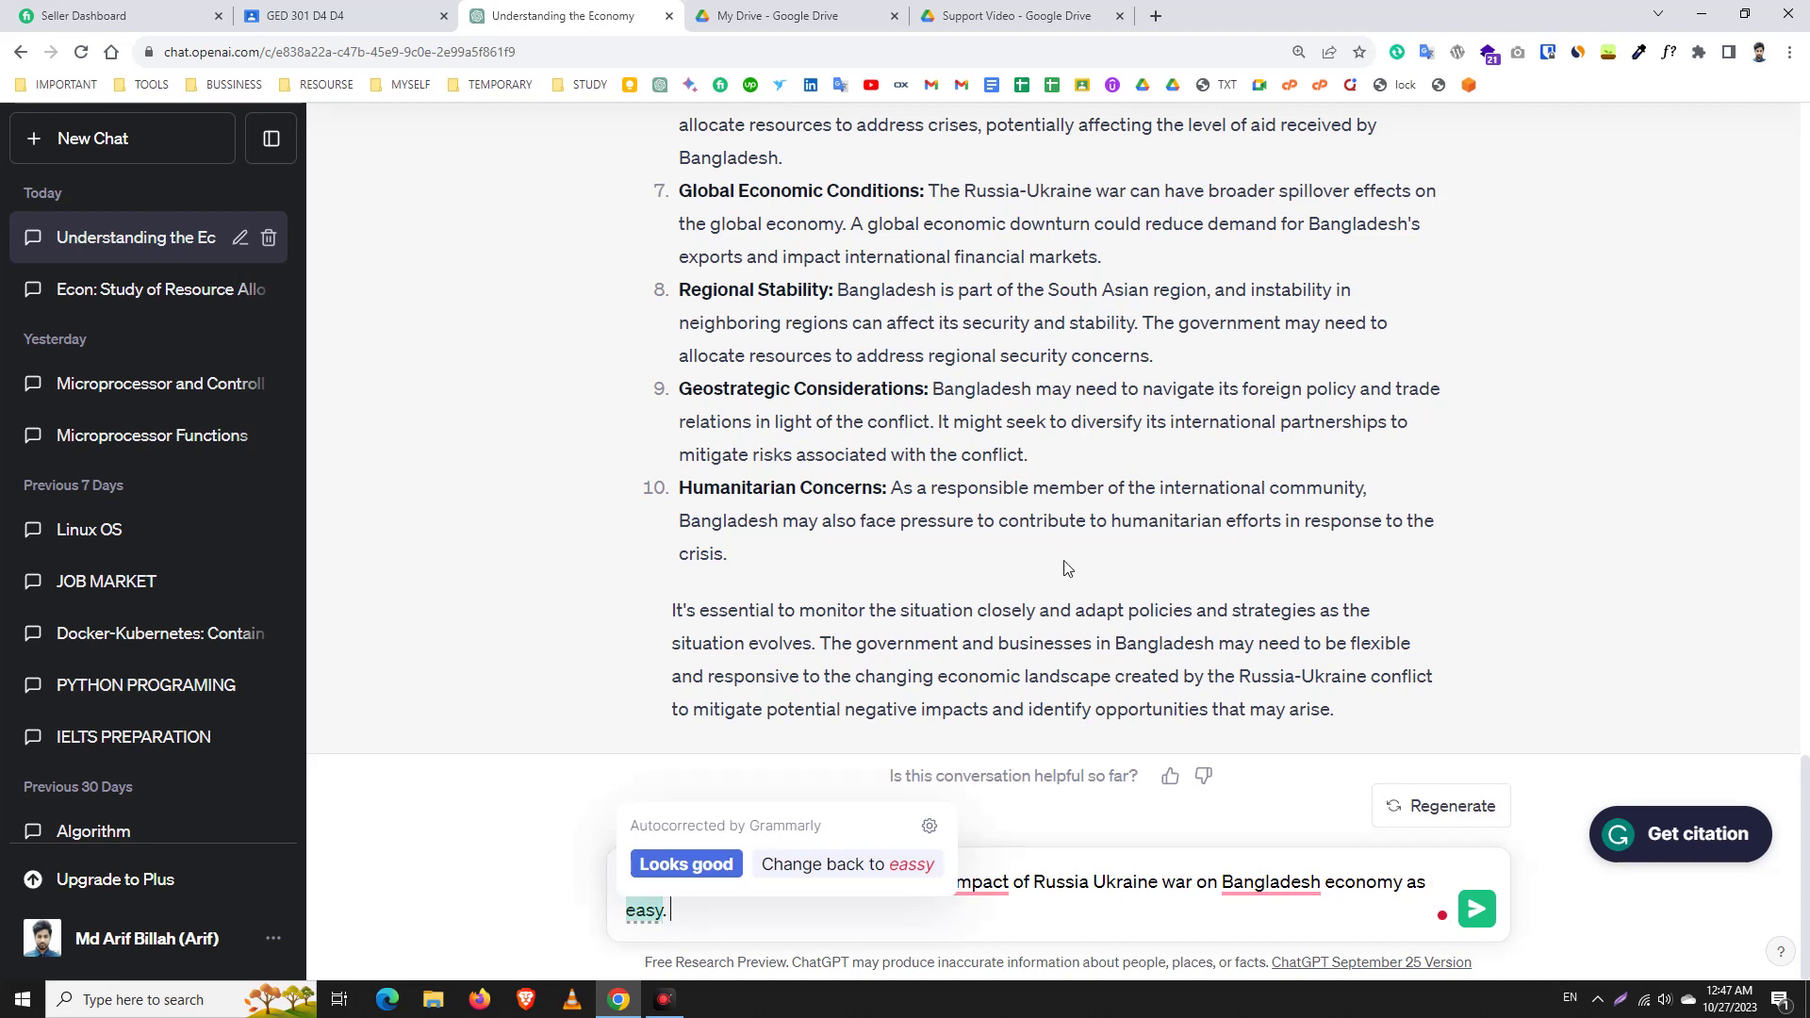
pyautogui.doubleClick(647, 914)
pyautogui.write('eassy')
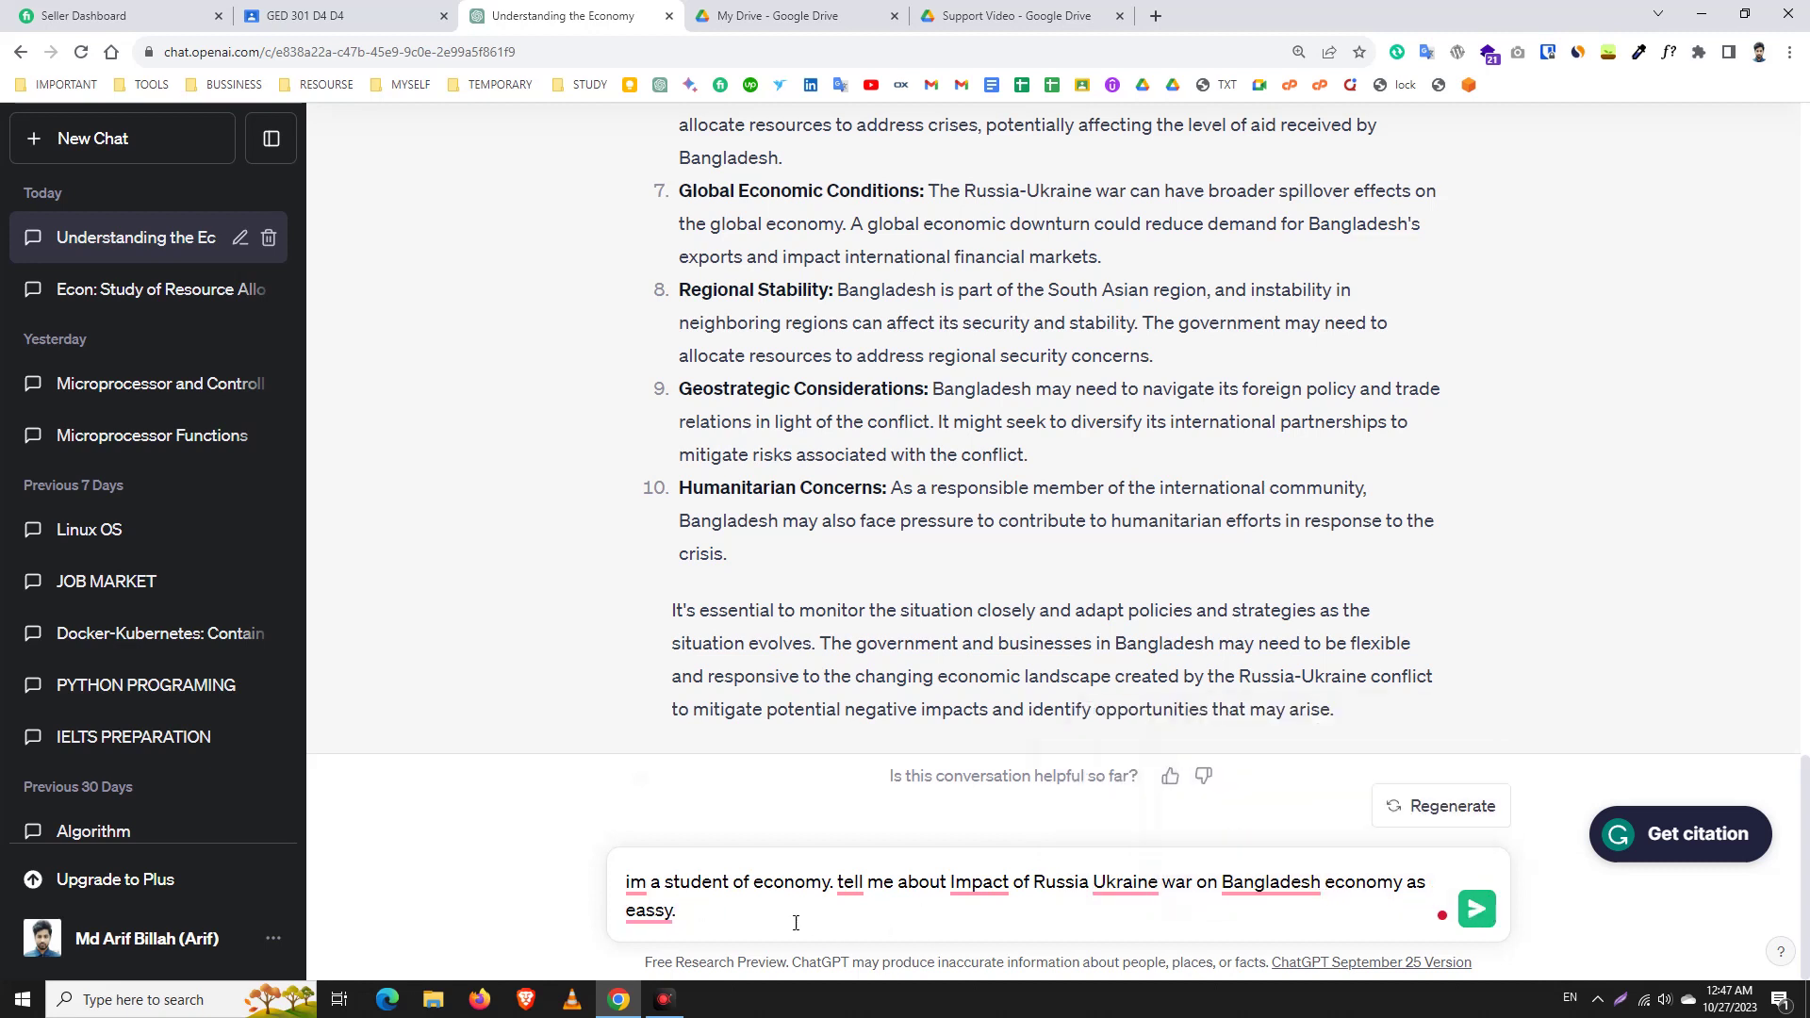
# Step: Apply the suggested correction so the prompt ends in "as an eassy." and send it
pyautogui.moveTo(648, 911)
pyautogui.click(665, 788)
pyautogui.click(1476, 915)
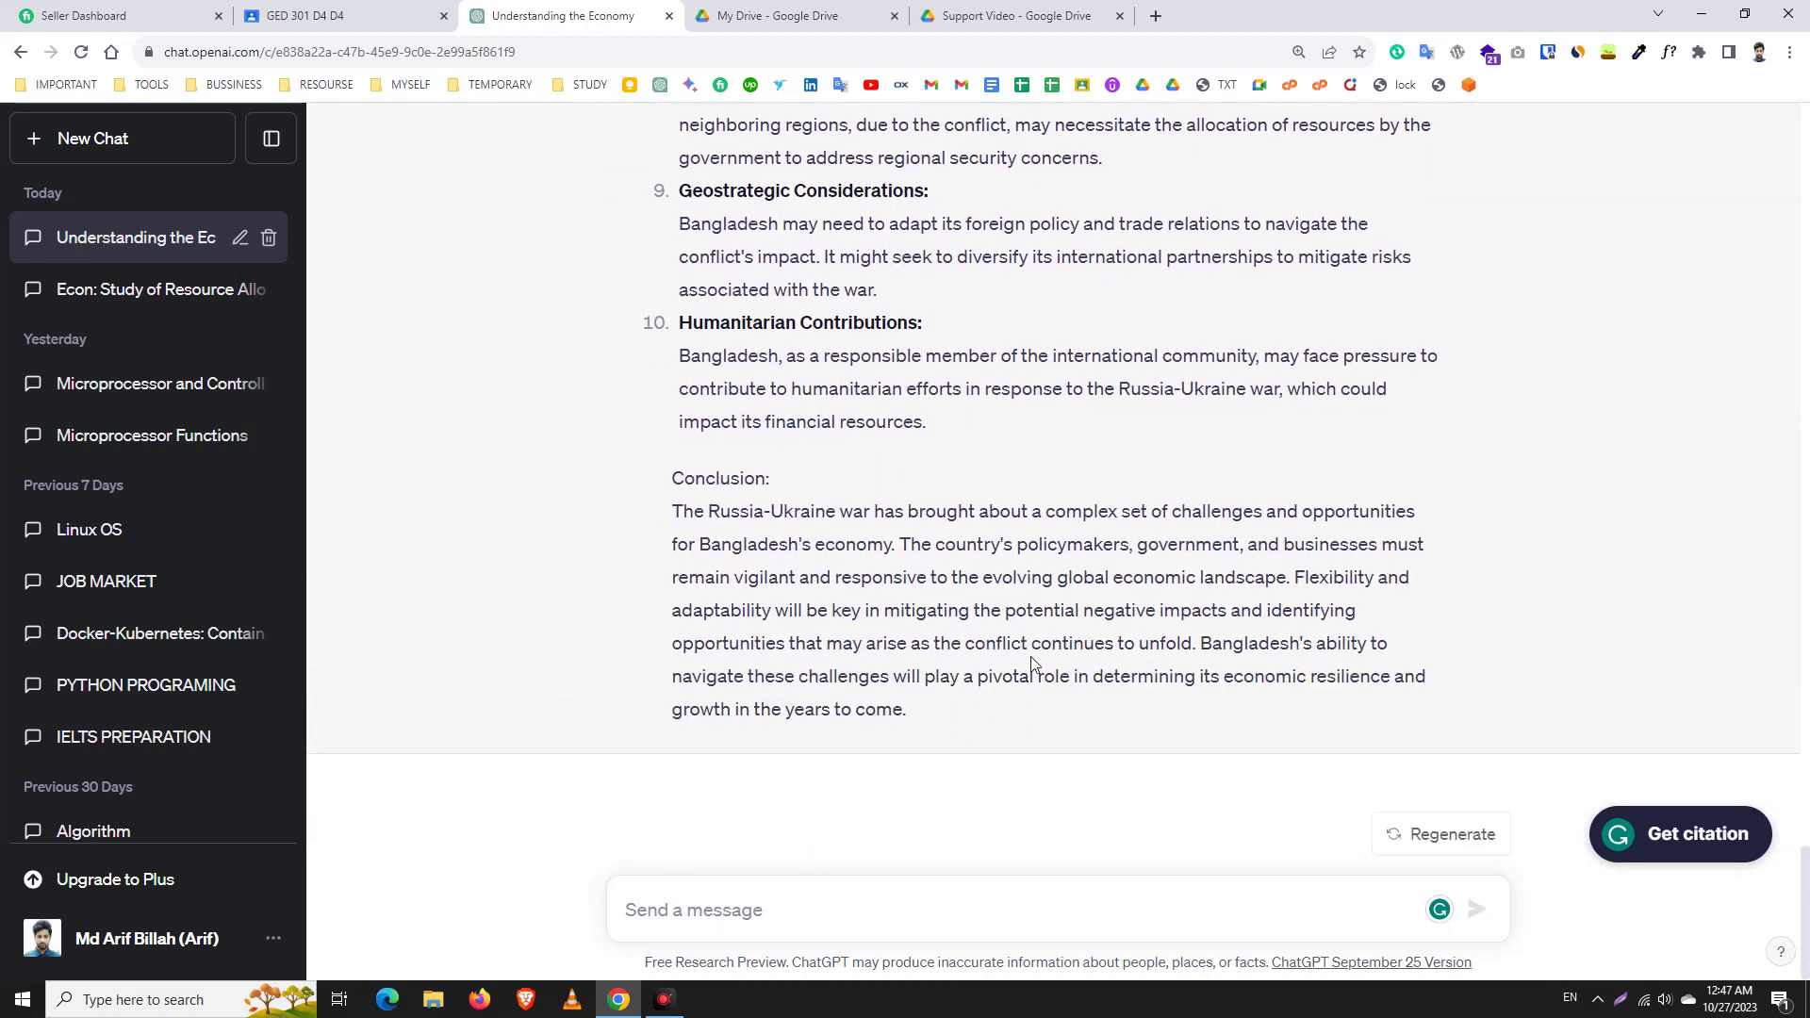
# Step: Copy the sent essay prompt from the conversation and paste it into the message box
pyautogui.scroll(8, 765, 485)
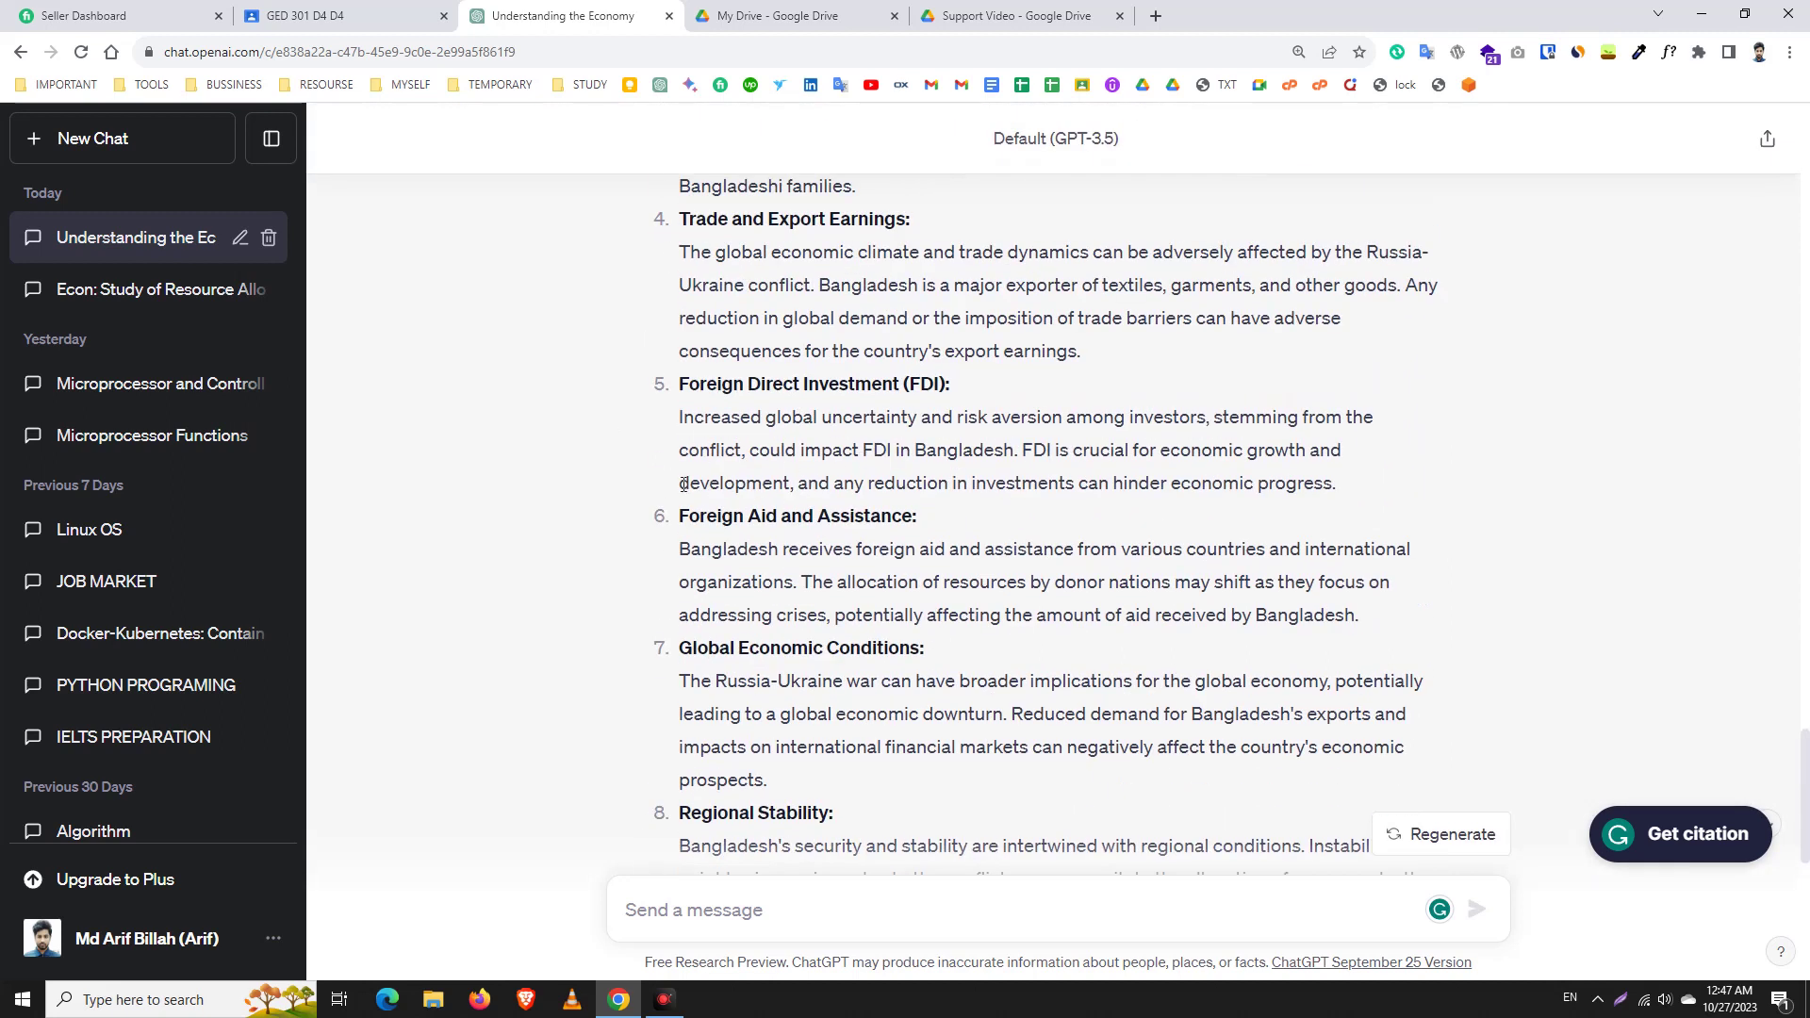
pyautogui.scroll(-8, 922, 608)
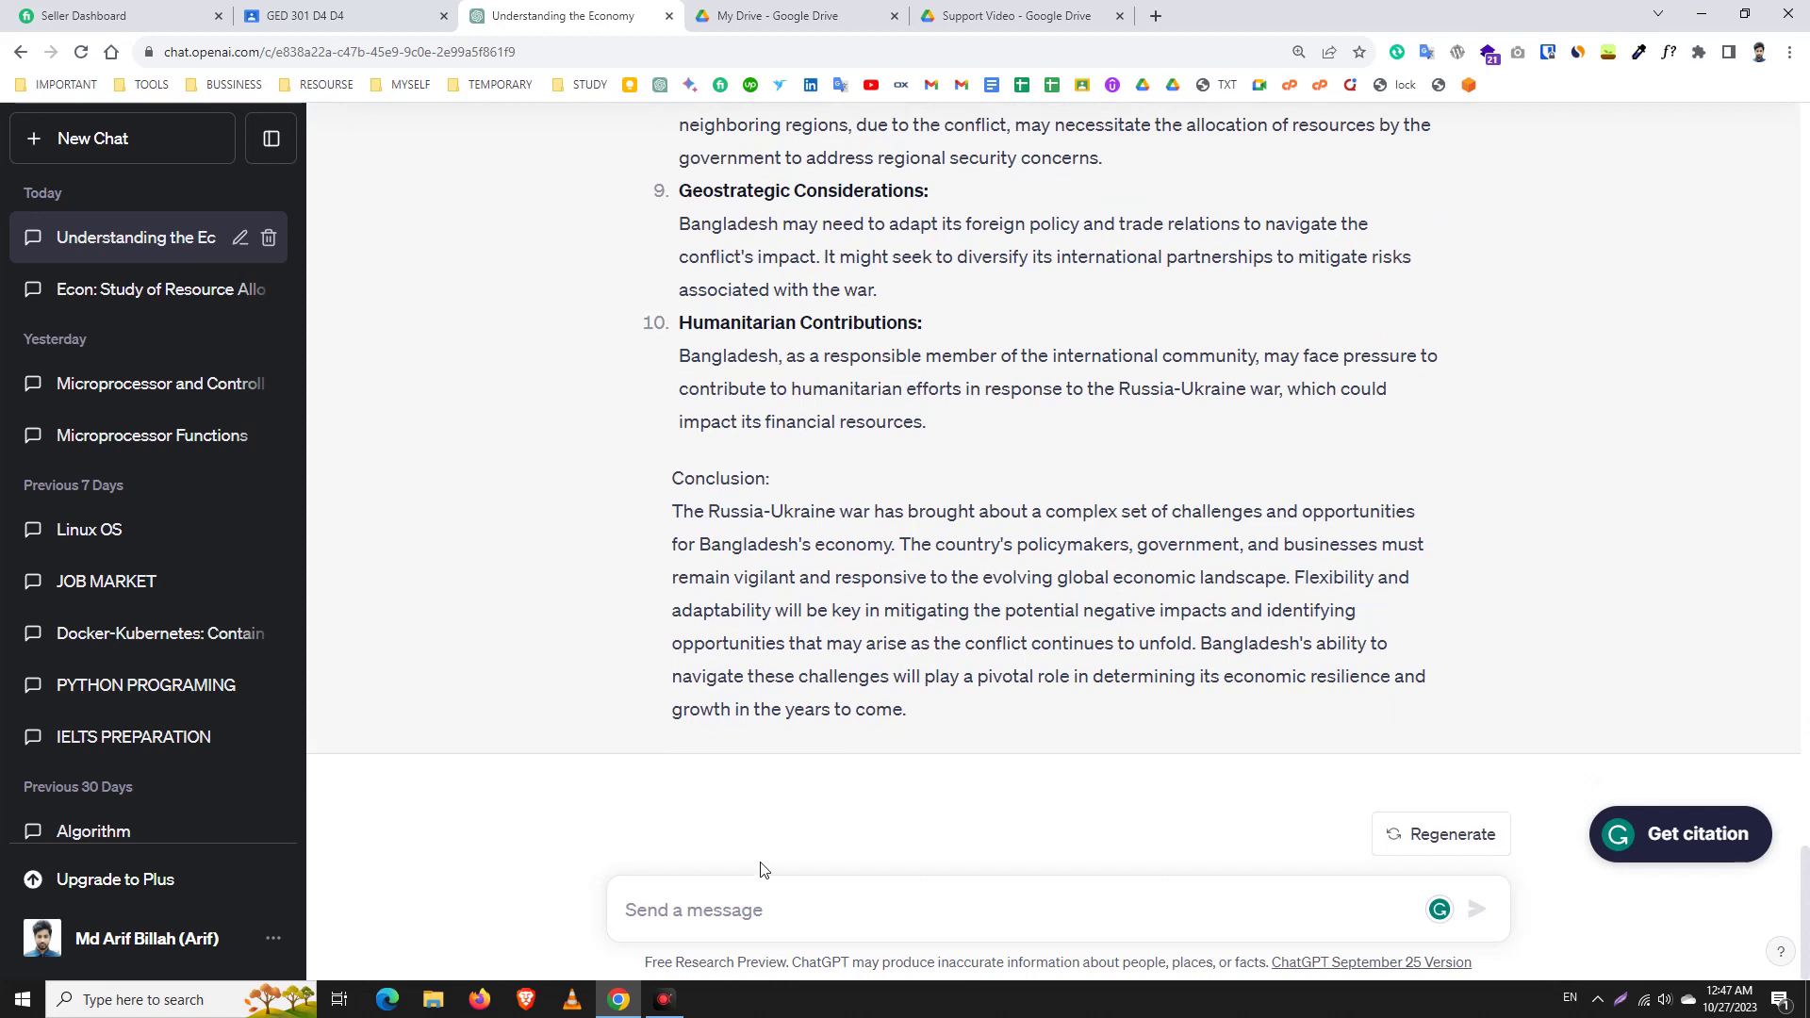
pyautogui.click(698, 908)
pyautogui.scroll(20, 893, 678)
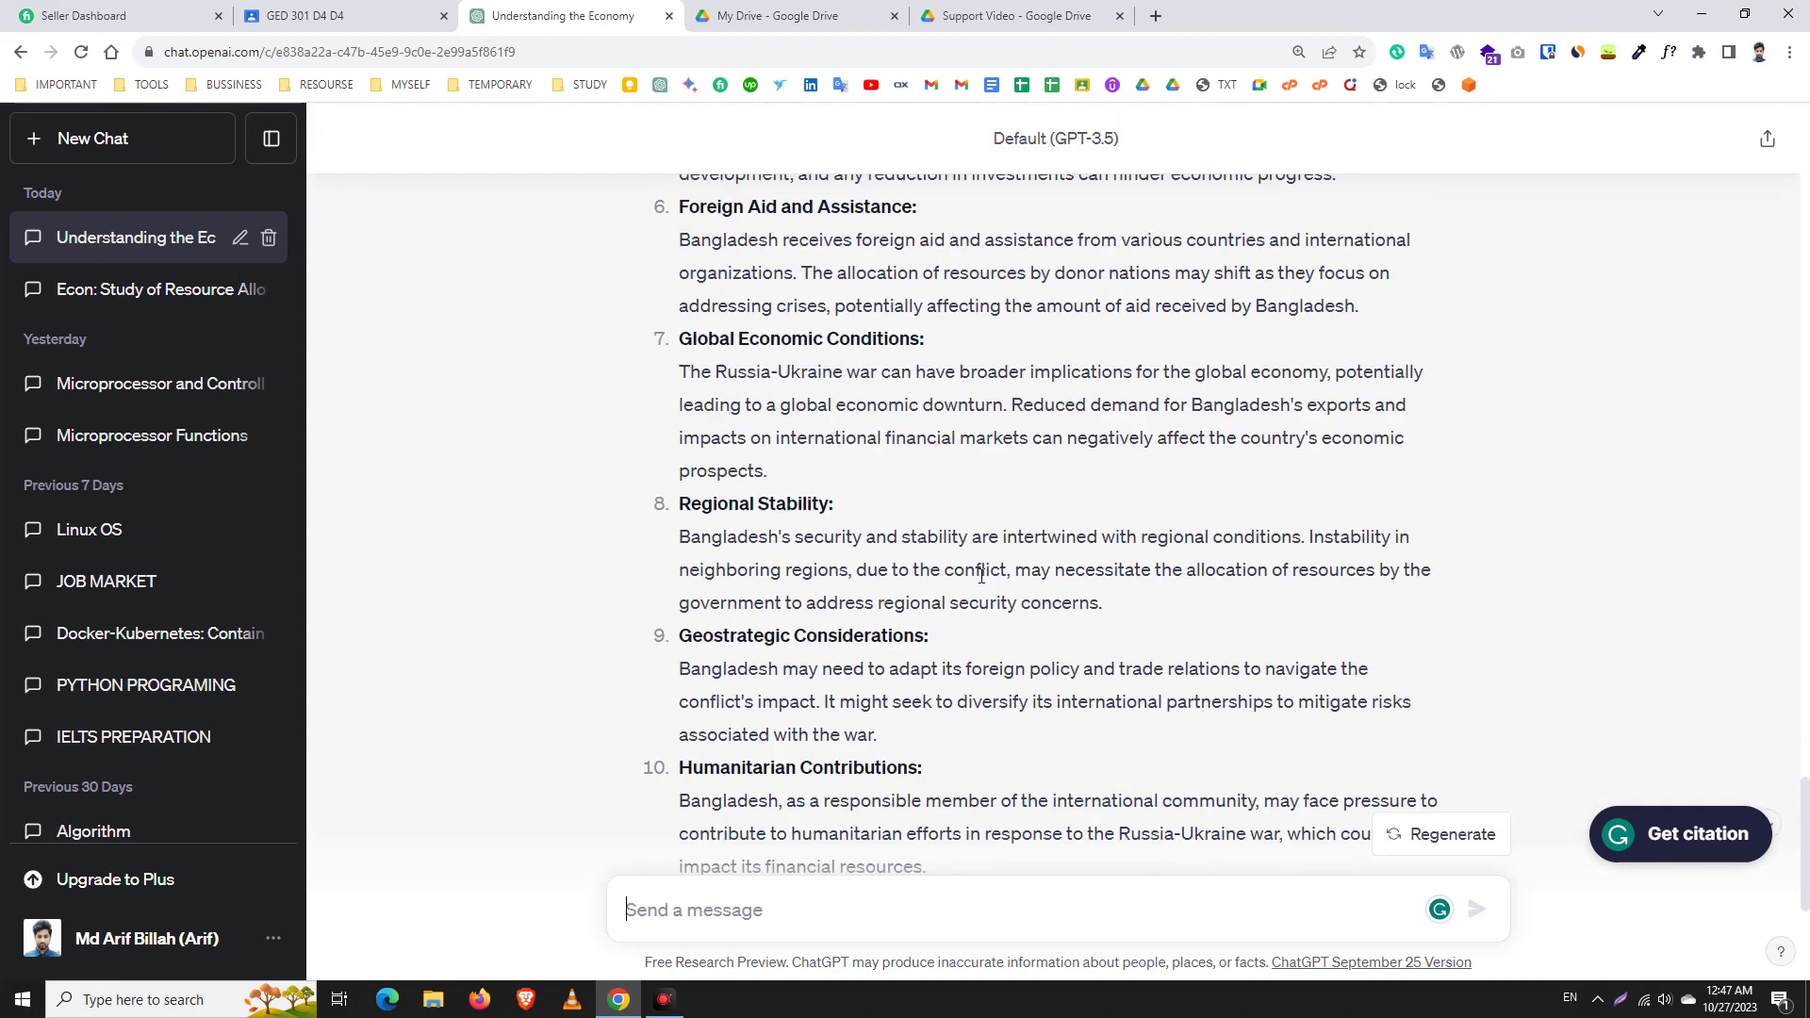
pyautogui.scroll(-6, 892, 678)
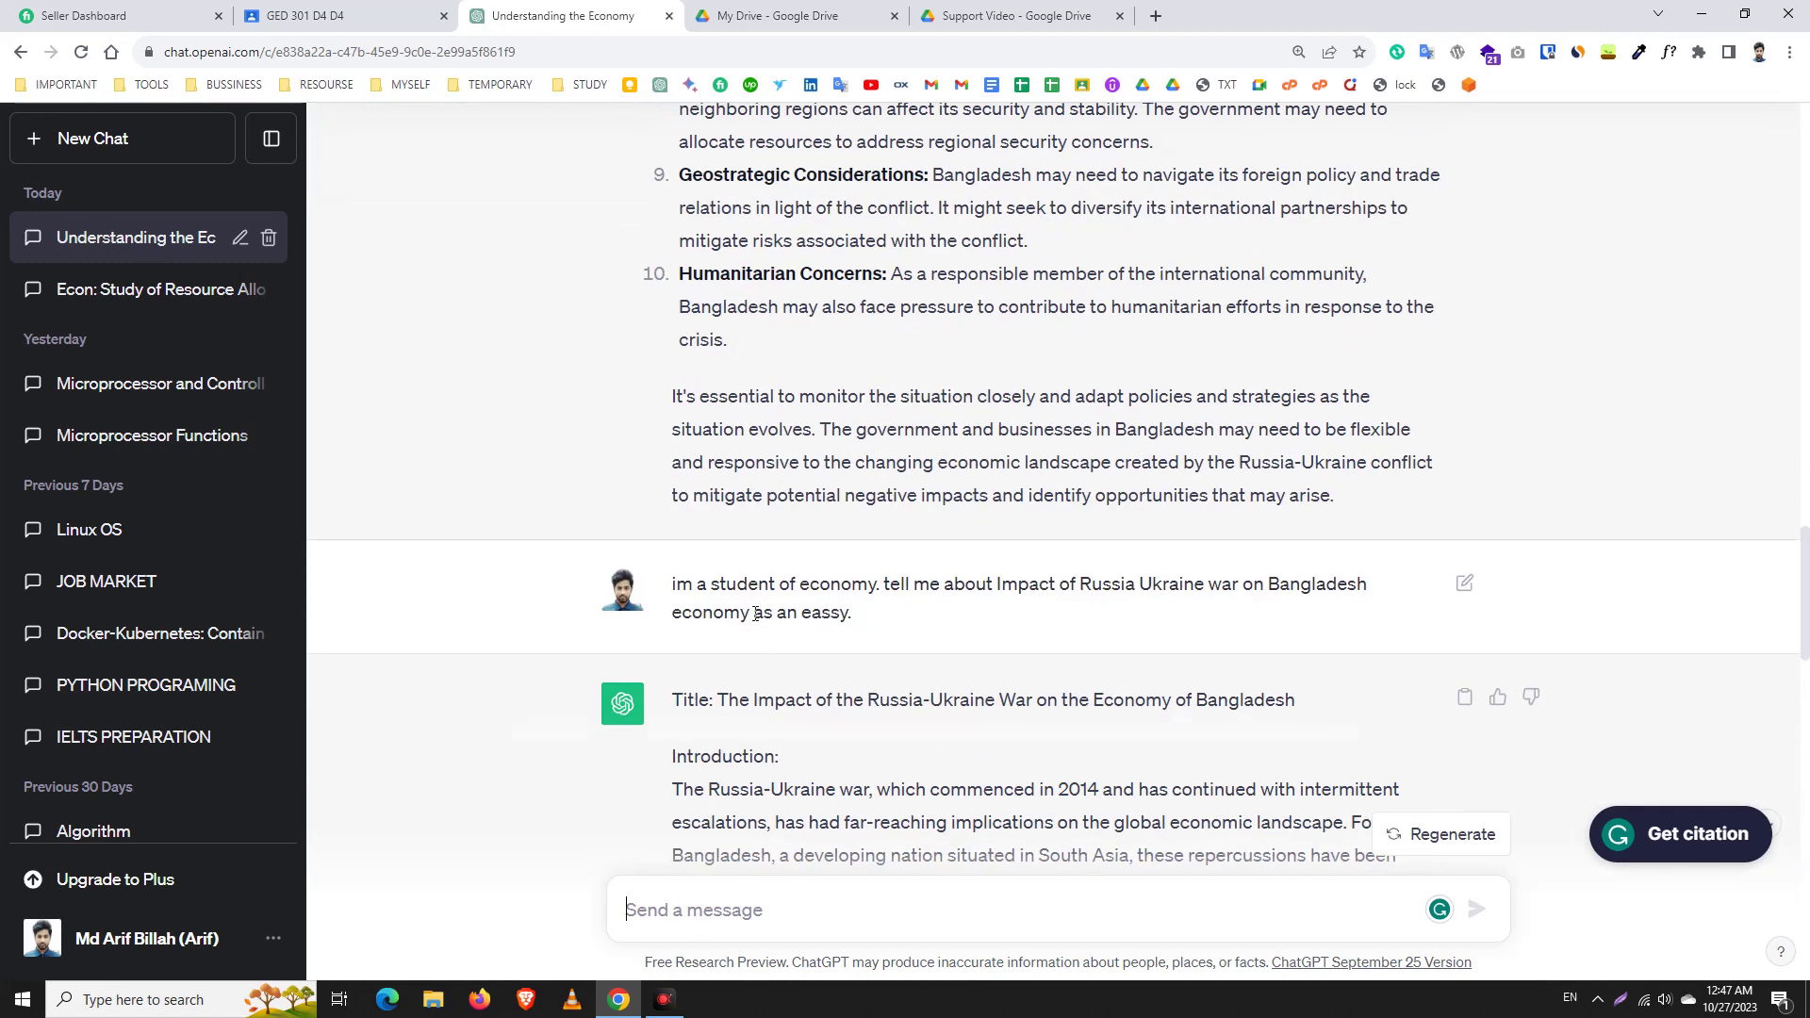
pyautogui.tripleClick(754, 598)
pyautogui.rightClick(727, 577)
pyautogui.click(781, 611)
pyautogui.scroll(6, 780, 611)
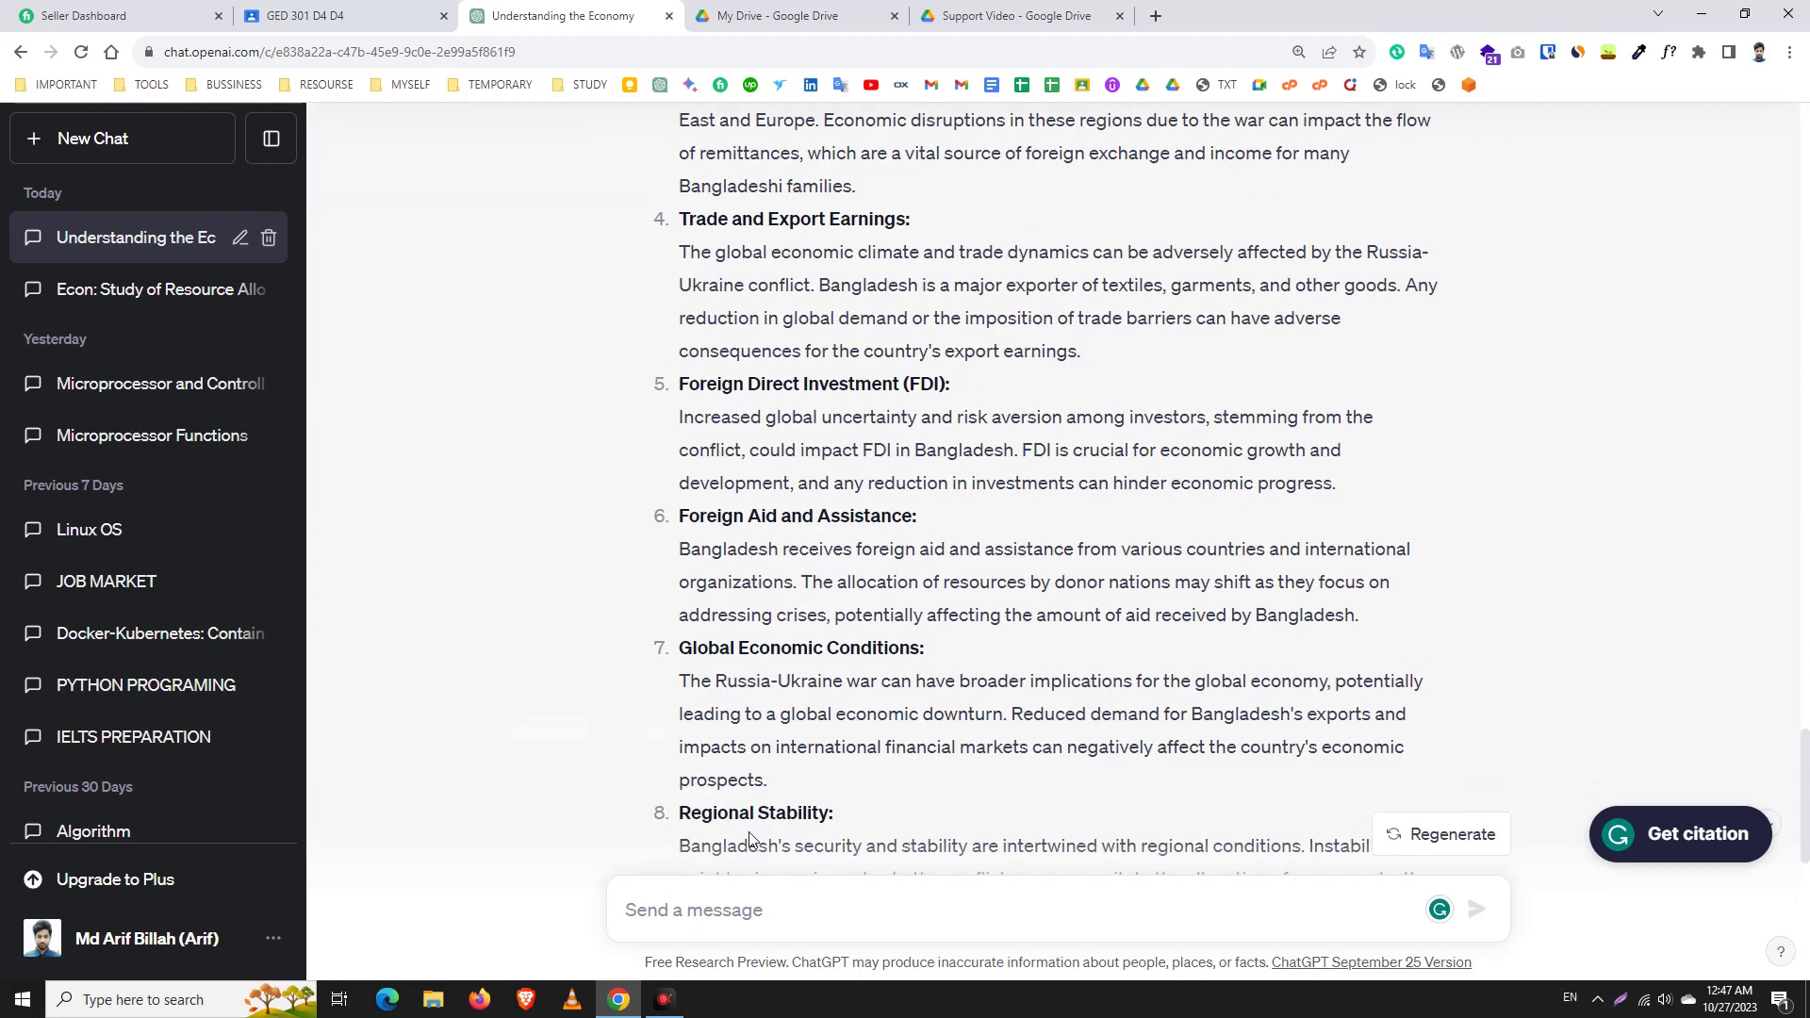
pyautogui.click(653, 905)
pyautogui.hotkey('ctrl', 'v')
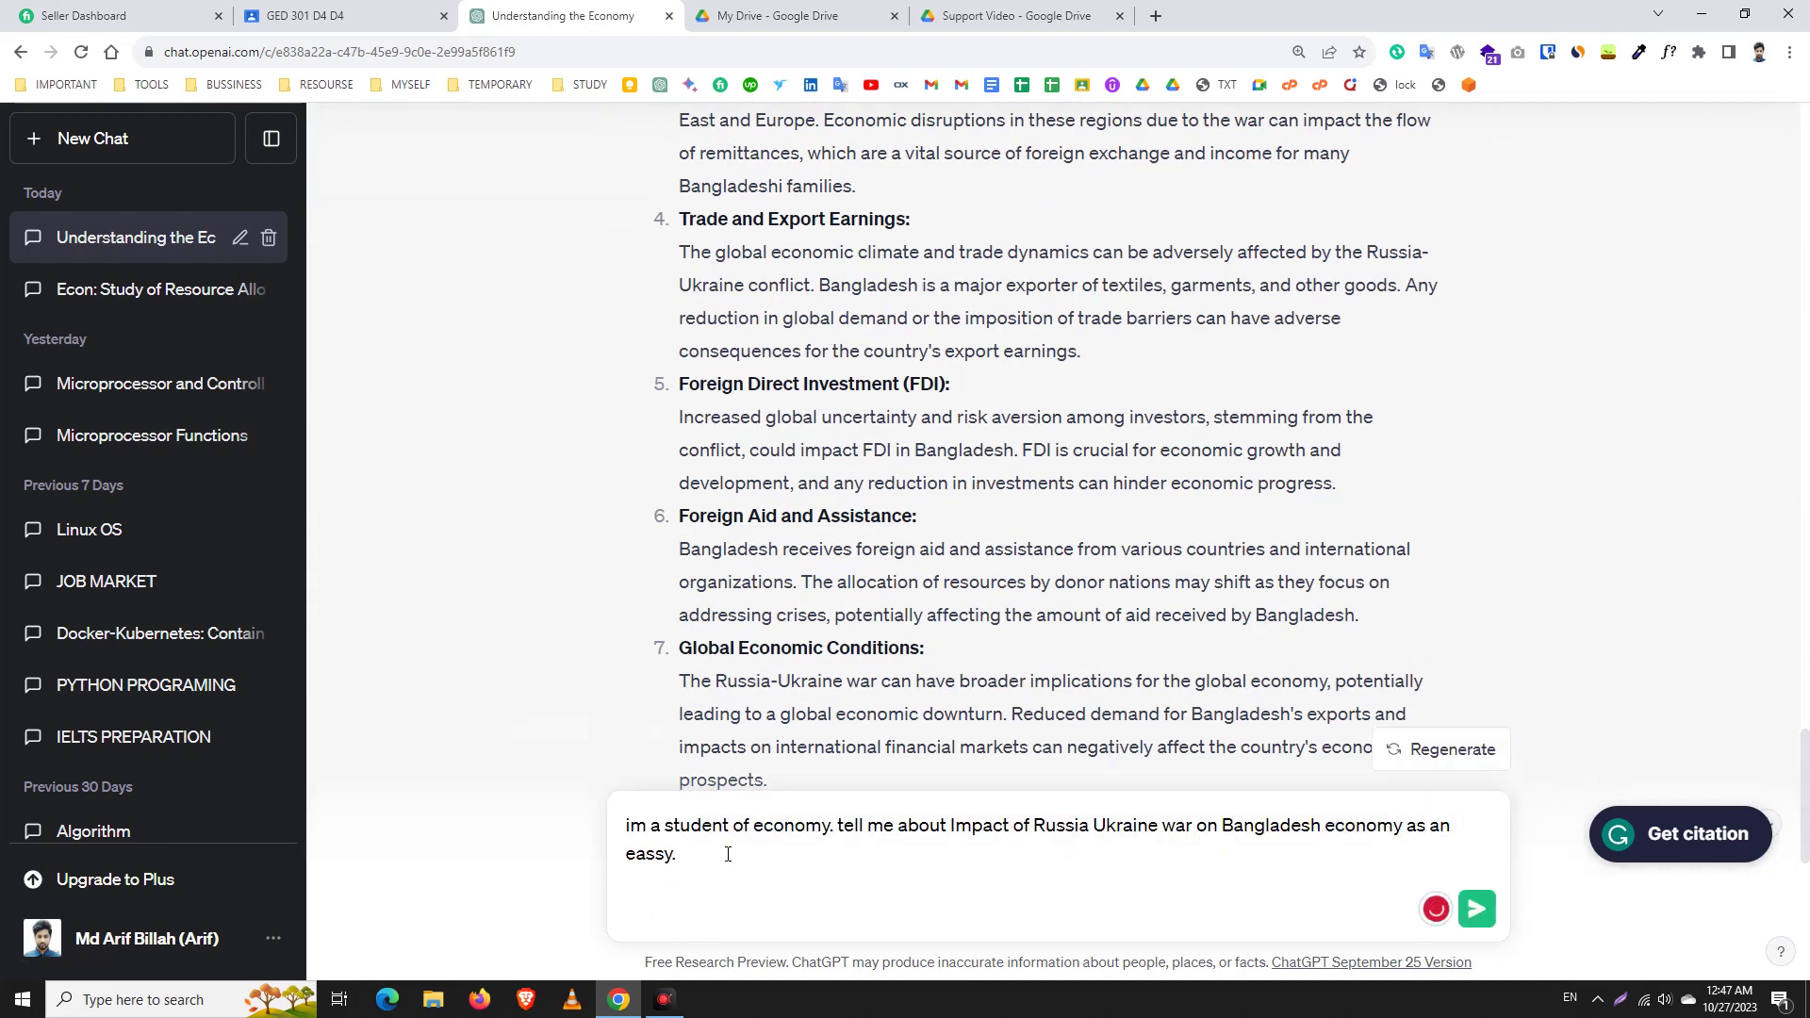
# Step: Replace "as an eassy." at the end of the prompt with "for my power point presentation slide."
pyautogui.press('BackSpace')
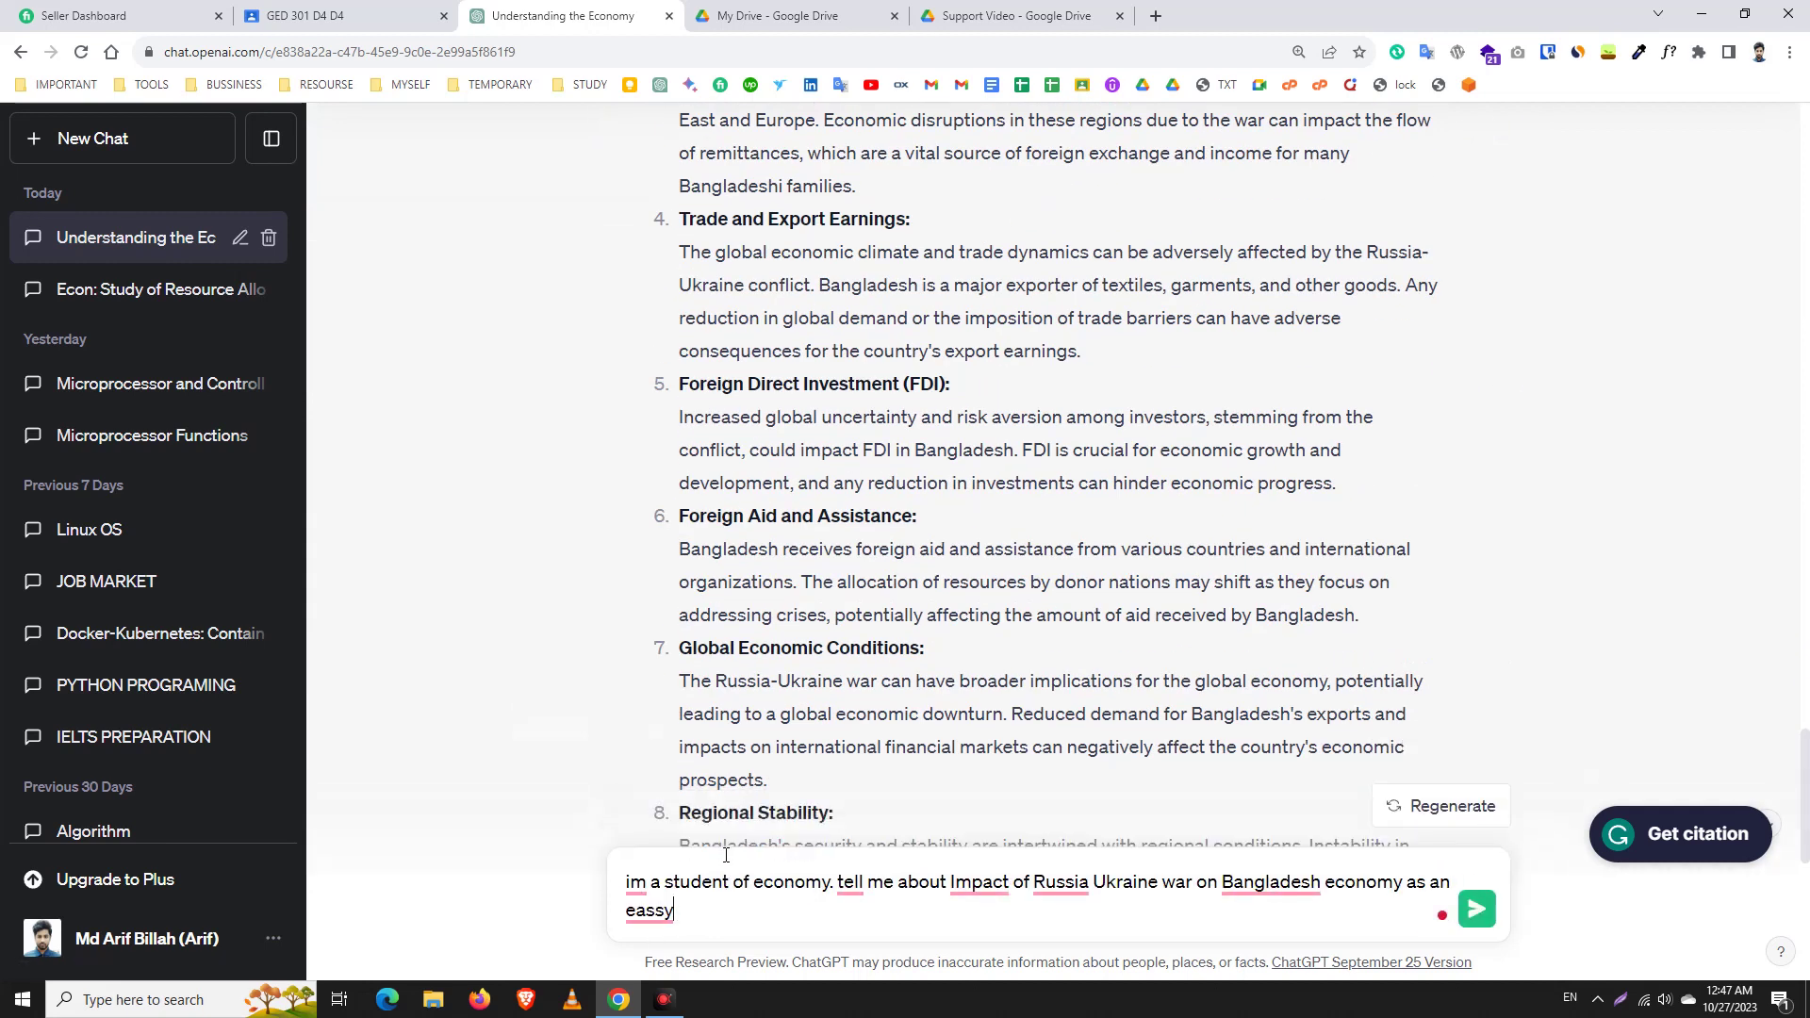
pyautogui.press('BackSpace')
pyautogui.press('BackSpace')
pyautogui.press('BackSpace')
pyautogui.press('BackSpace')
pyautogui.press('BackSpace')
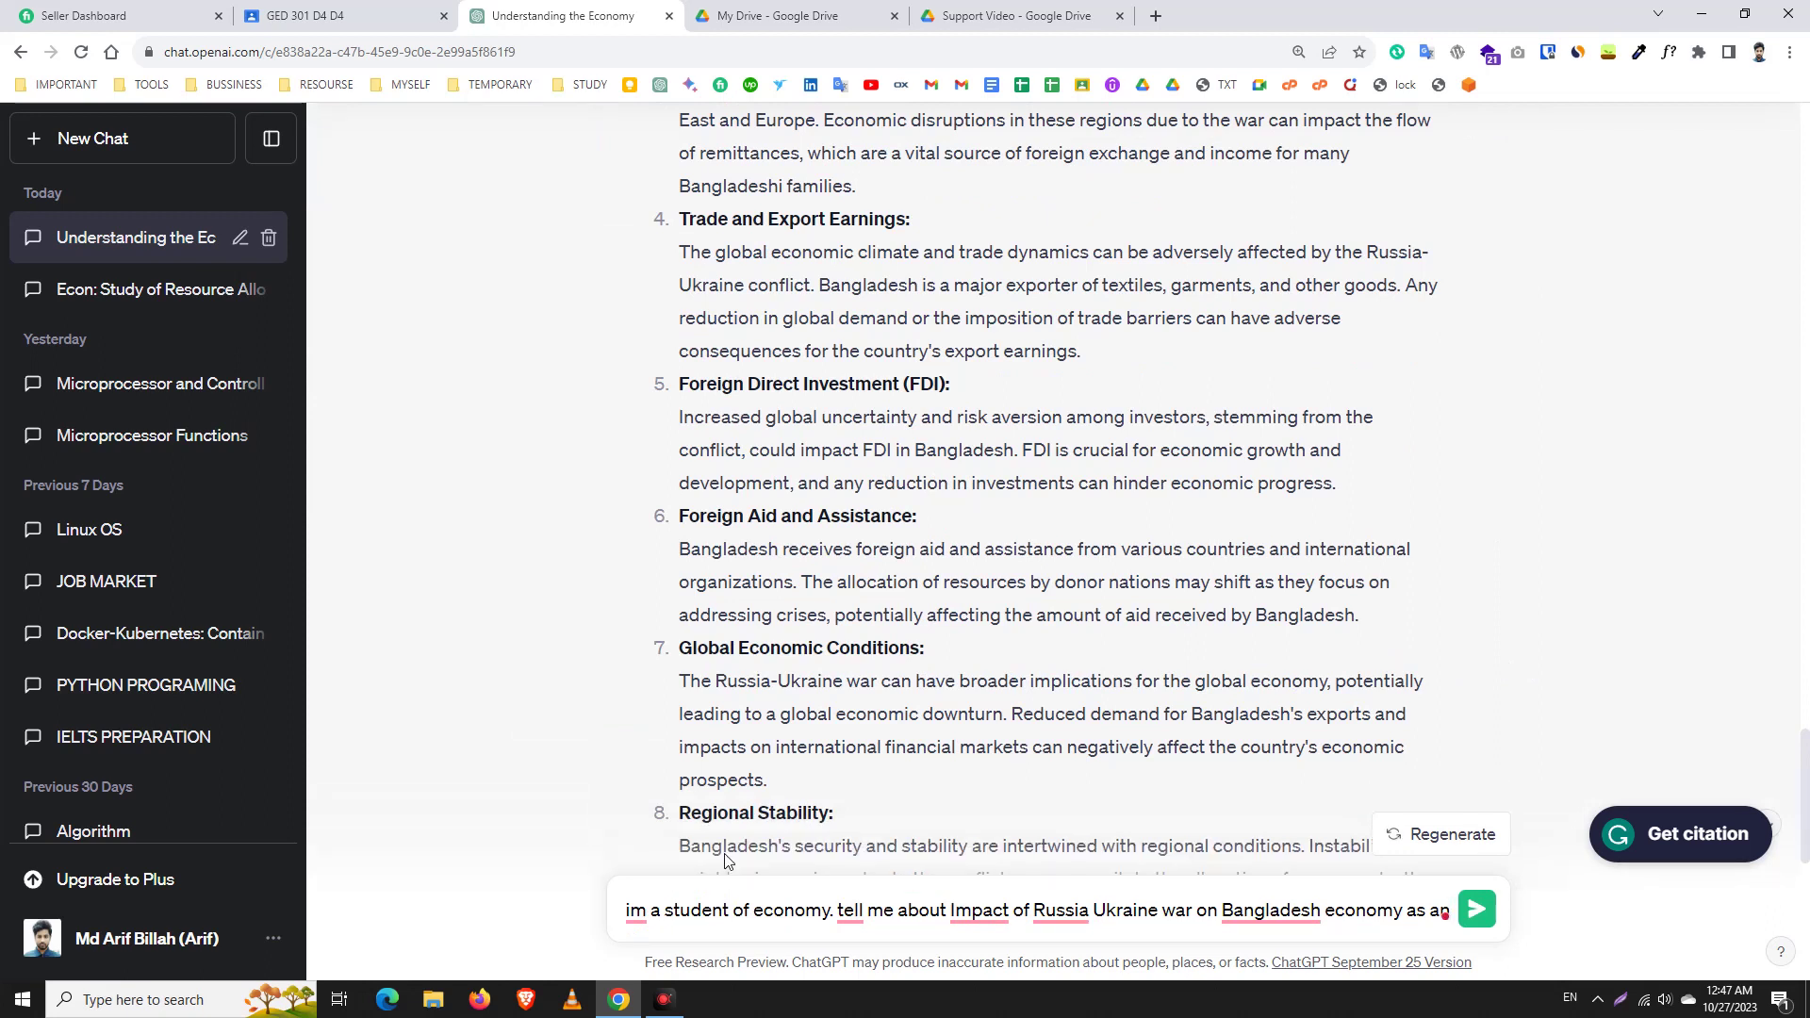
pyautogui.press('BackSpace')
pyautogui.press('BackSpace')
pyautogui.press('BackSpace')
pyautogui.write('for my pre')
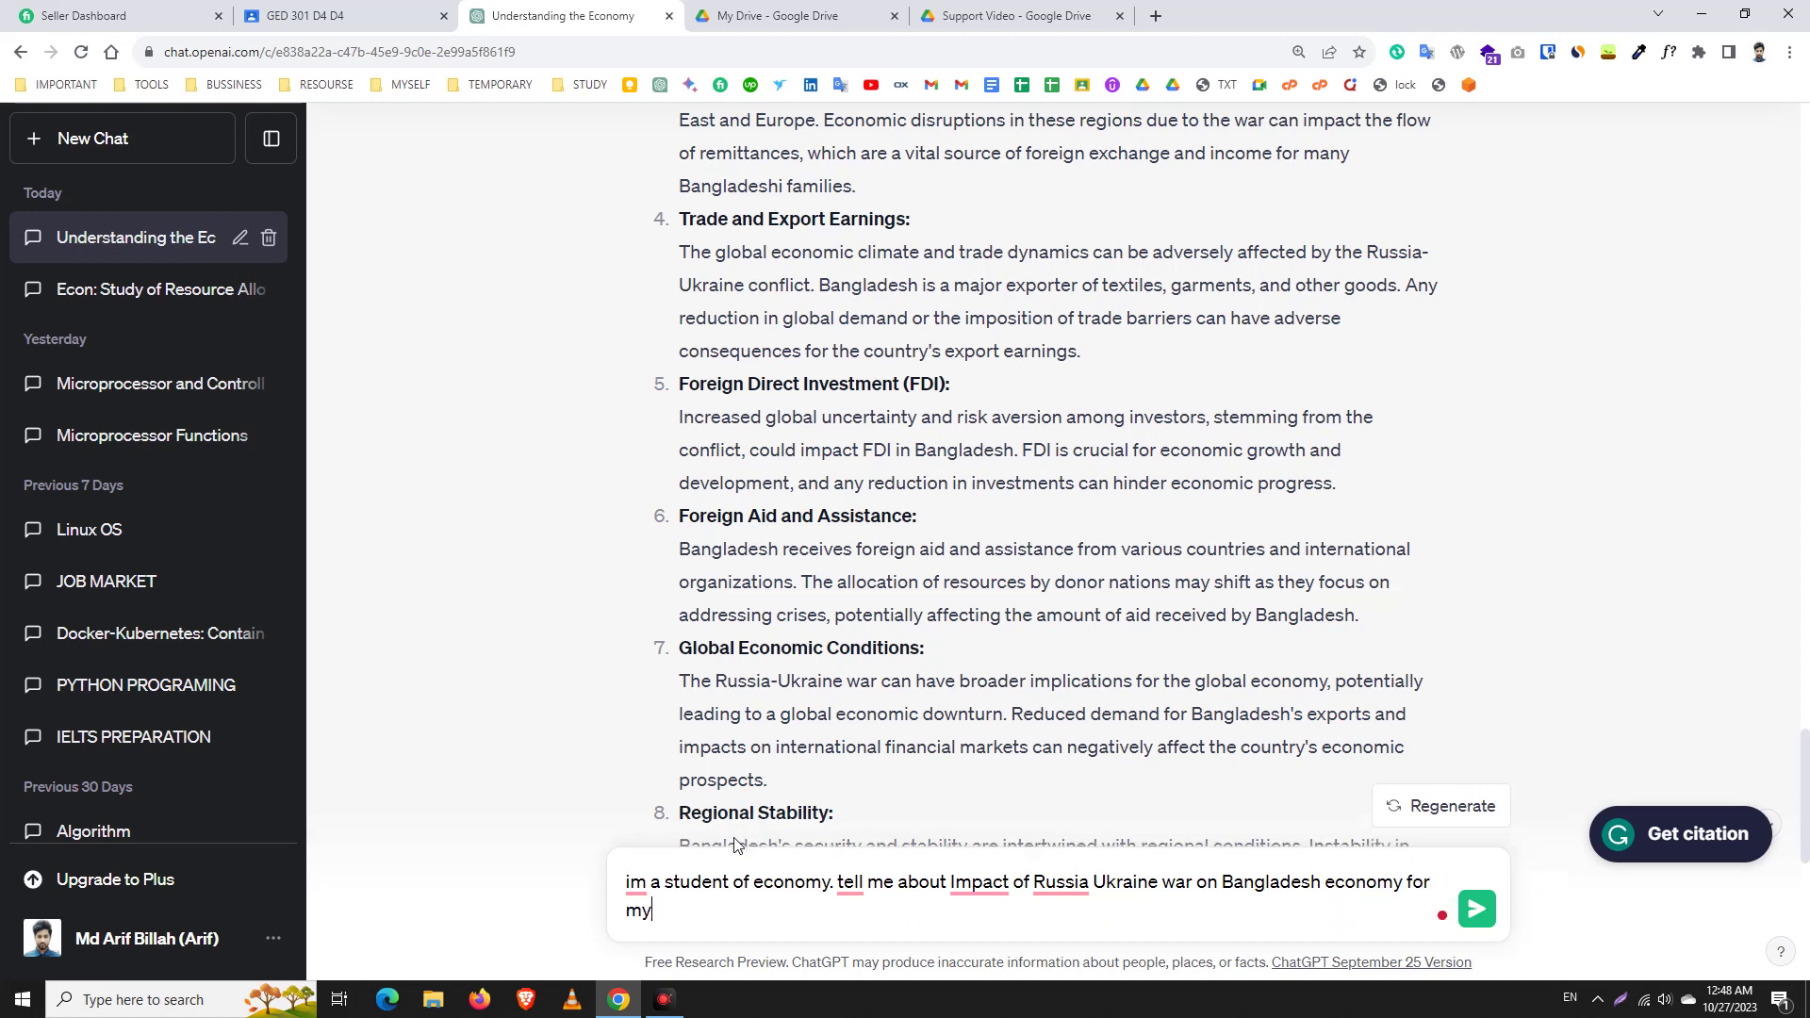
pyautogui.press('BackSpace')
pyautogui.press('BackSpace')
pyautogui.write('ower point pr')
pyautogui.write('esentation slide.')
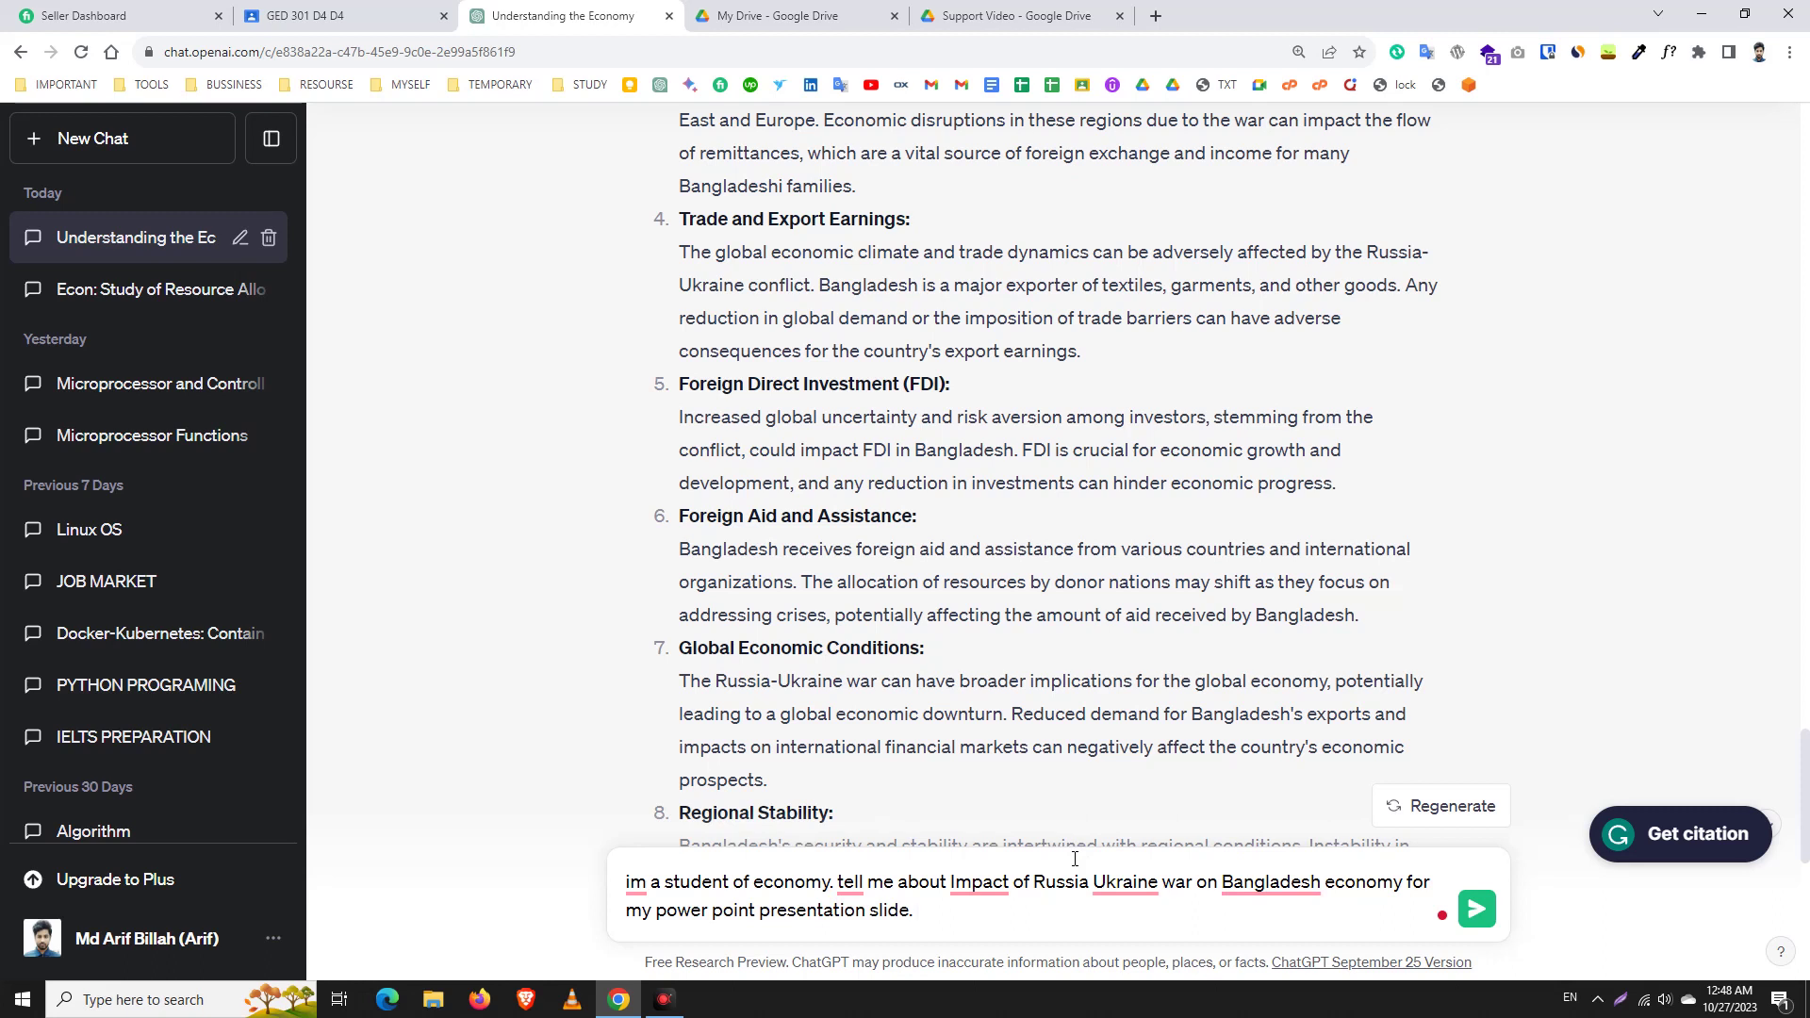
# Step: Send the presentation-slide prompt and read through its answer, highlighting the slide title and the Geostrategic Considerations point
pyautogui.click(1476, 908)
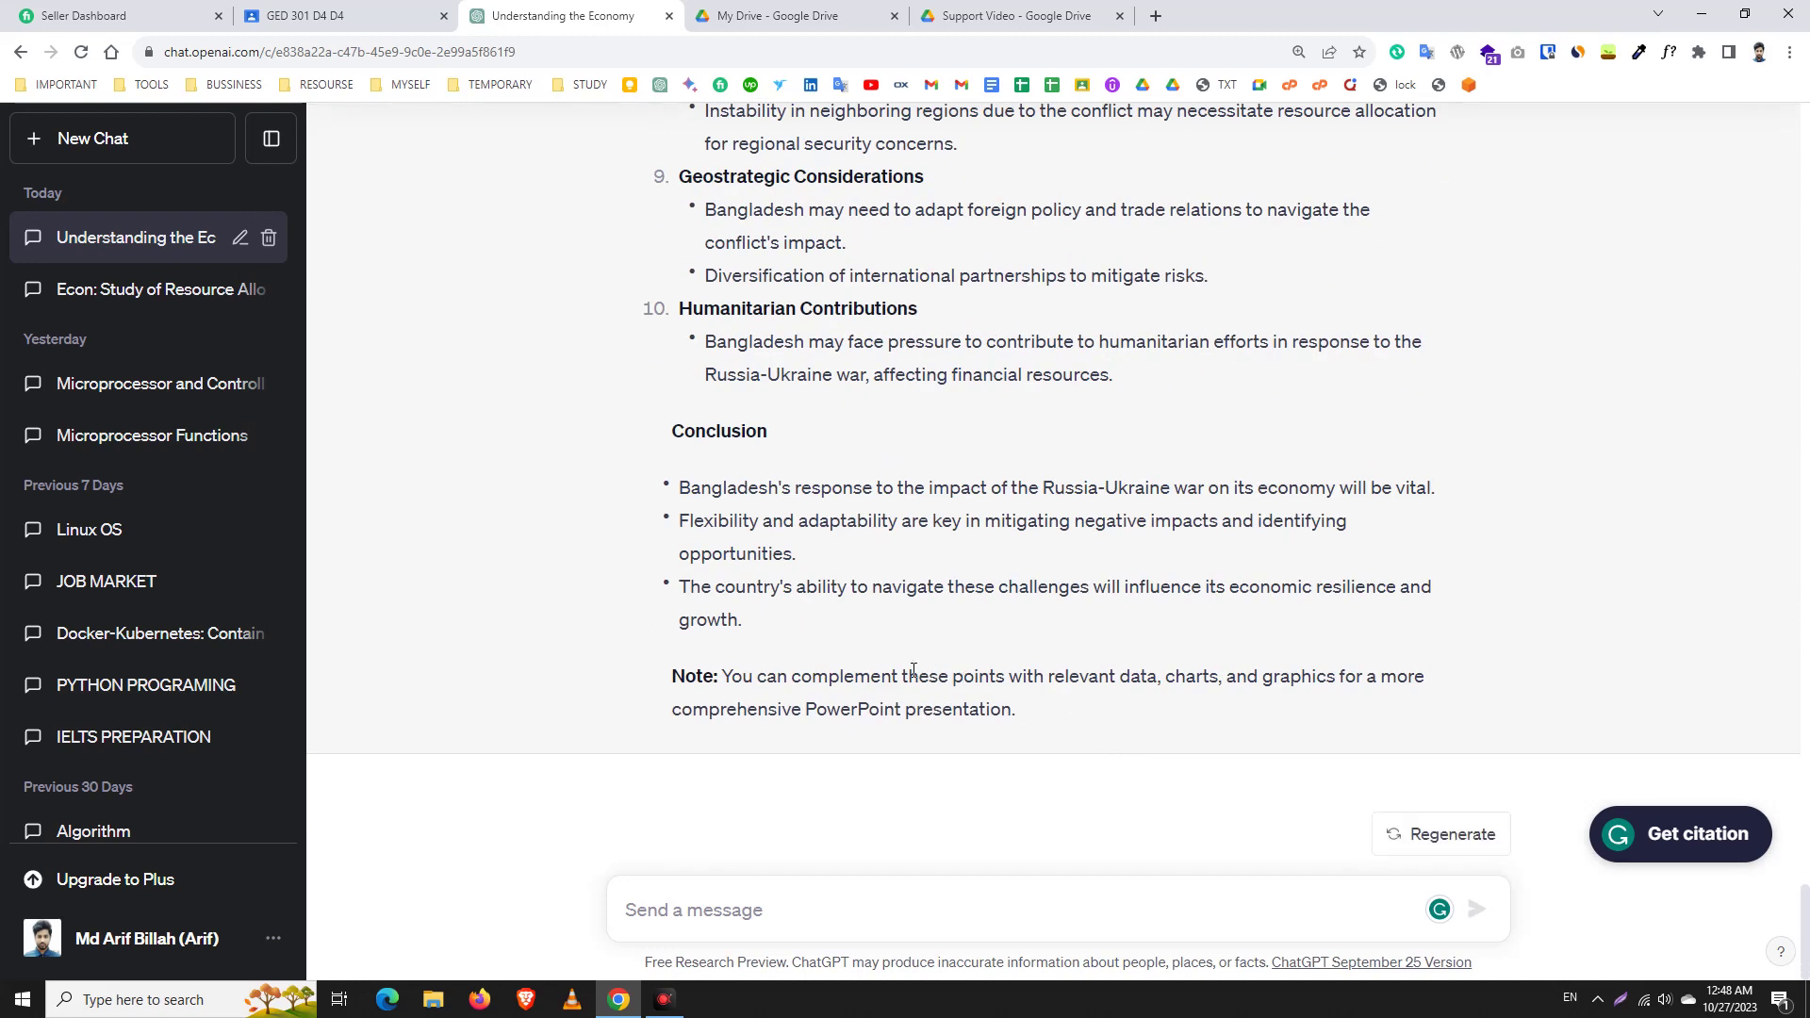
pyautogui.scroll(20, 854, 688)
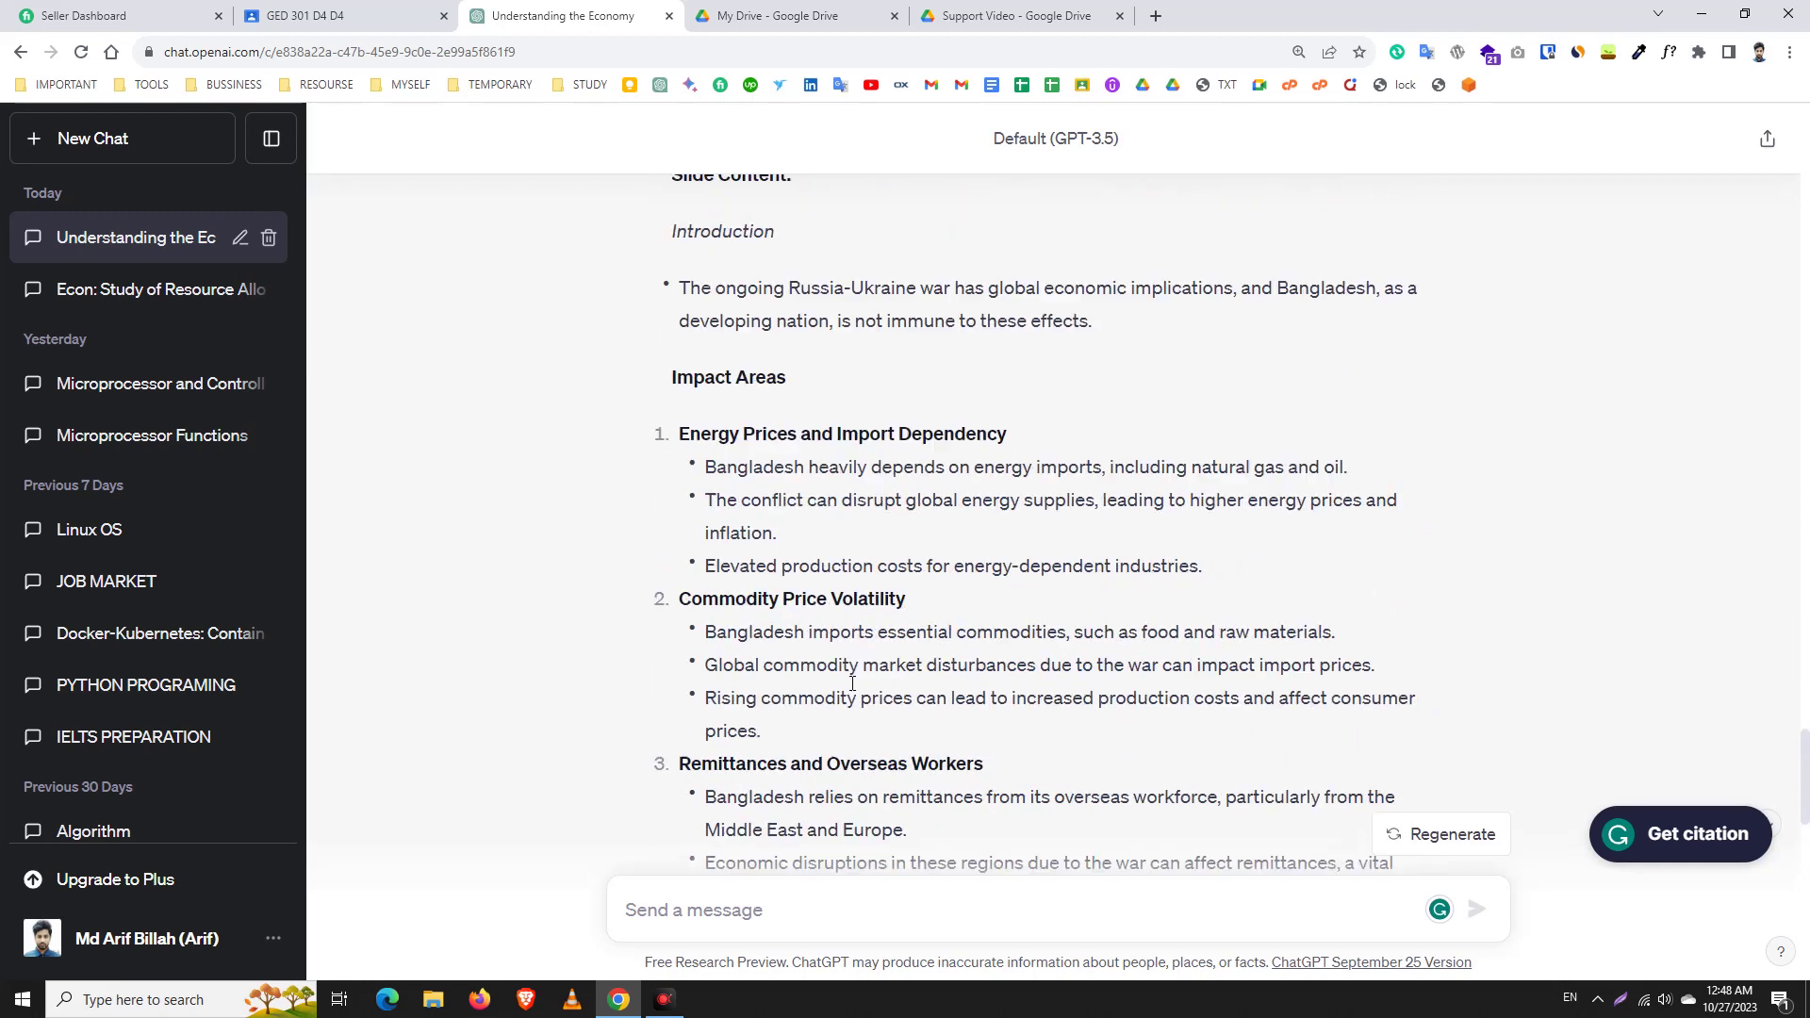
pyautogui.scroll(5, 852, 682)
pyautogui.scroll(-3, 813, 484)
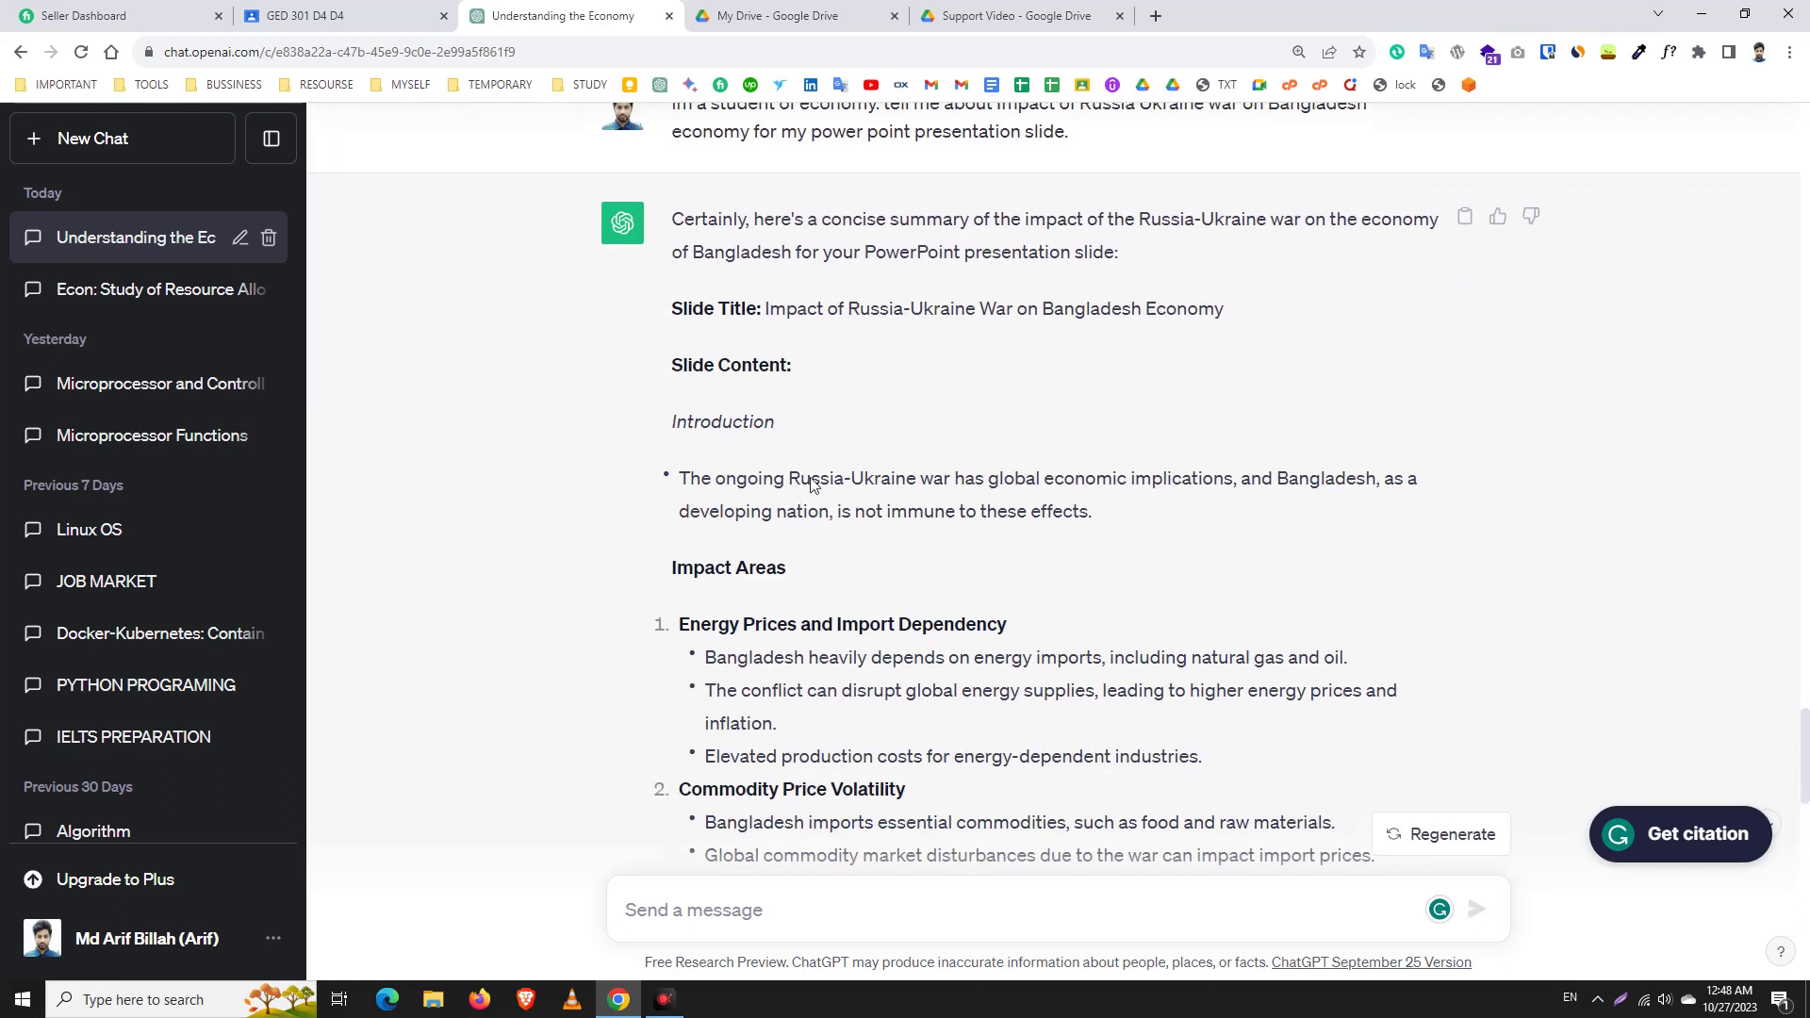
pyautogui.tripleClick(734, 311)
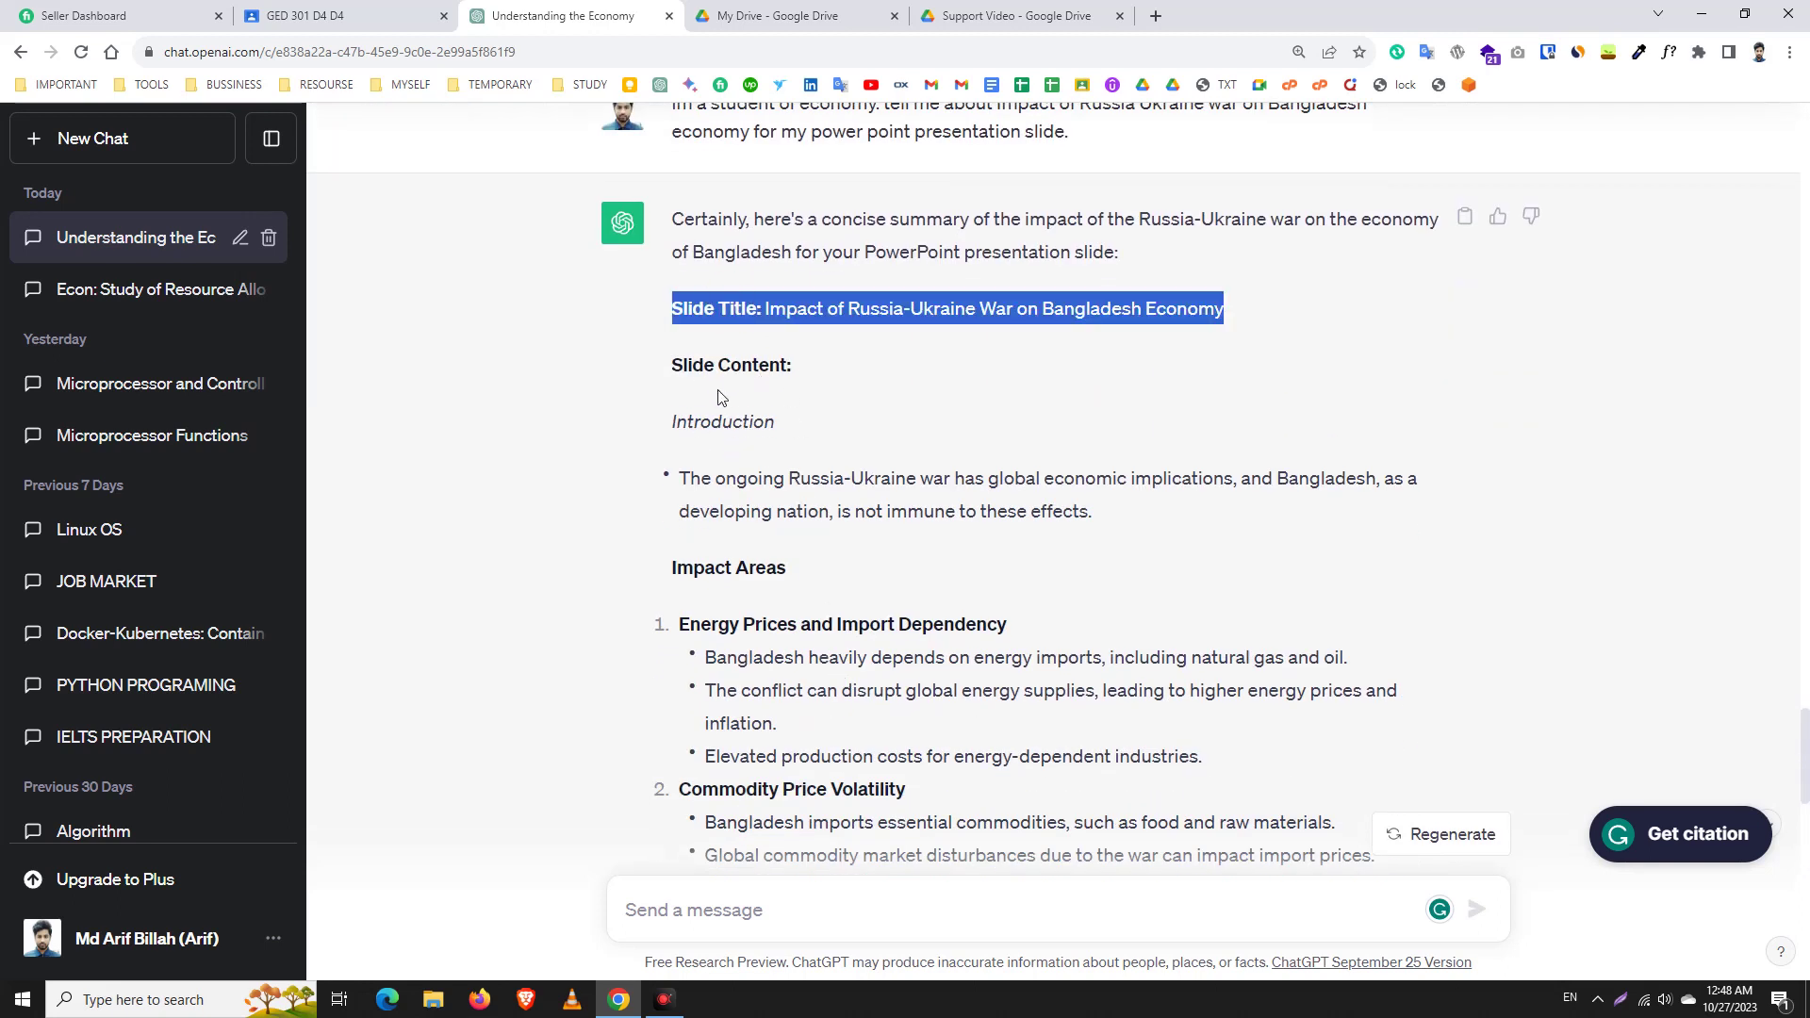
pyautogui.doubleClick(722, 422)
pyautogui.scroll(-2, 726, 421)
pyautogui.click(754, 456)
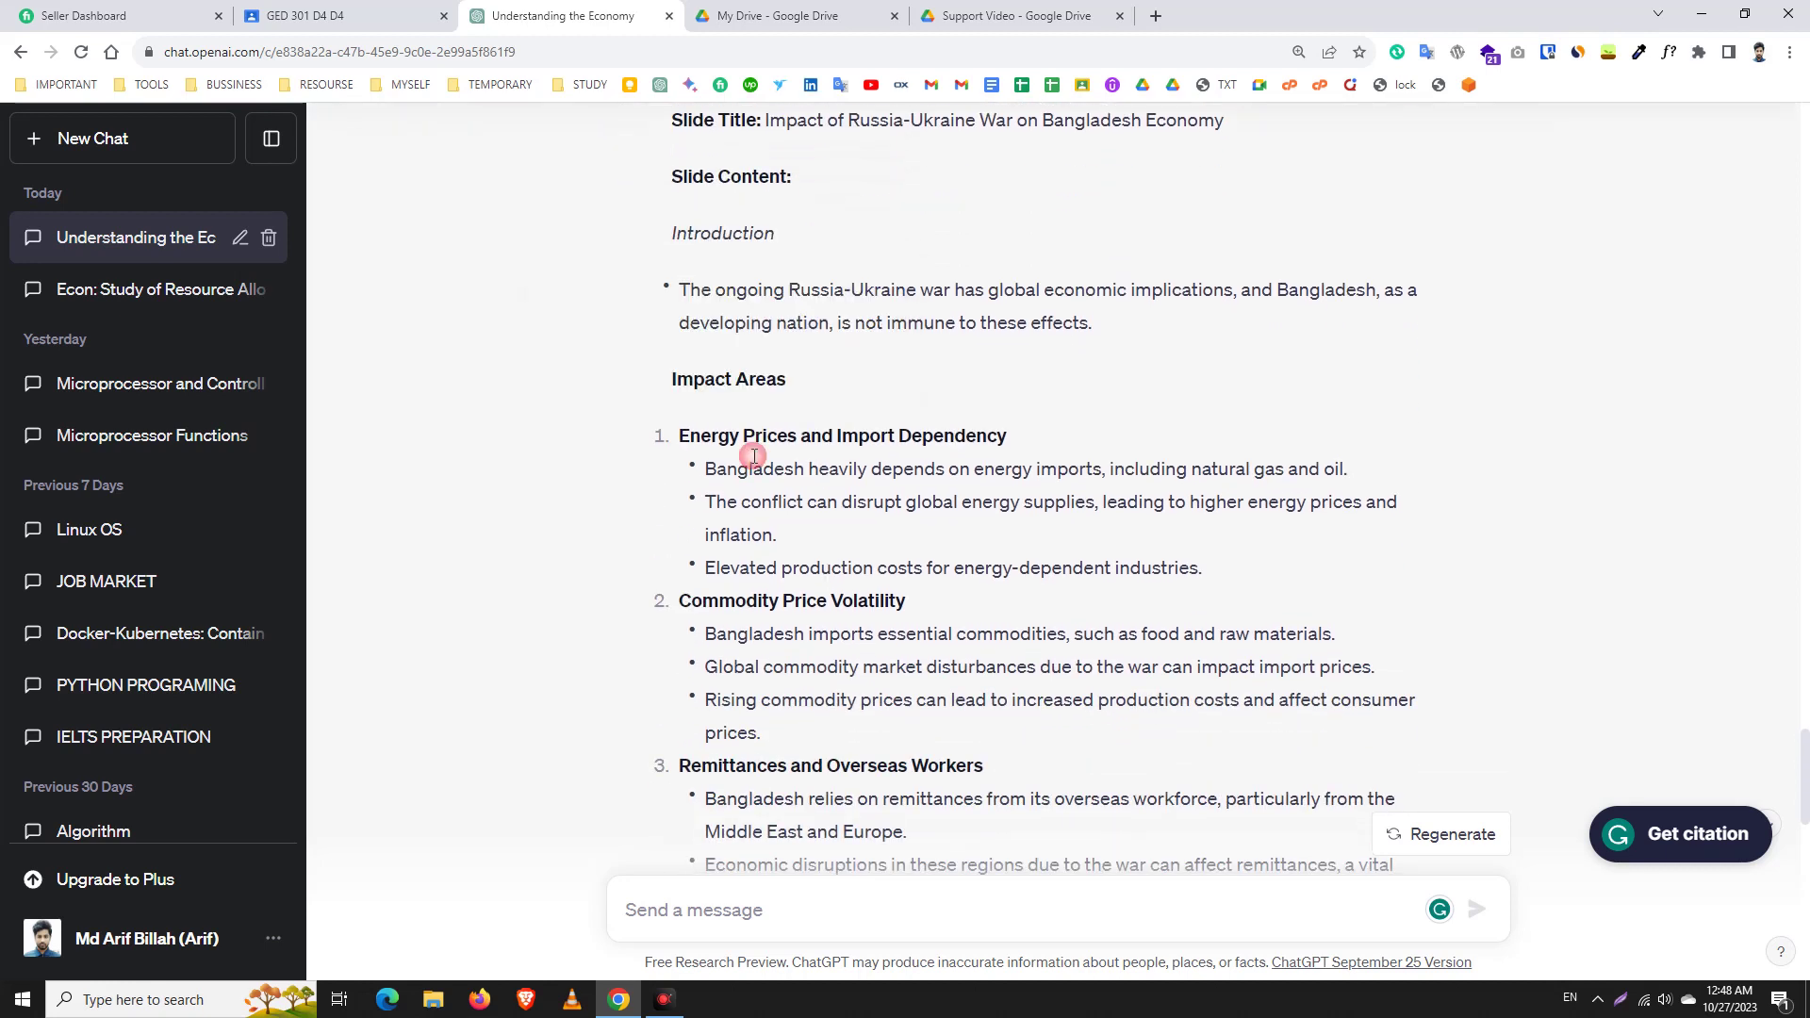
pyautogui.scroll(-15, 835, 487)
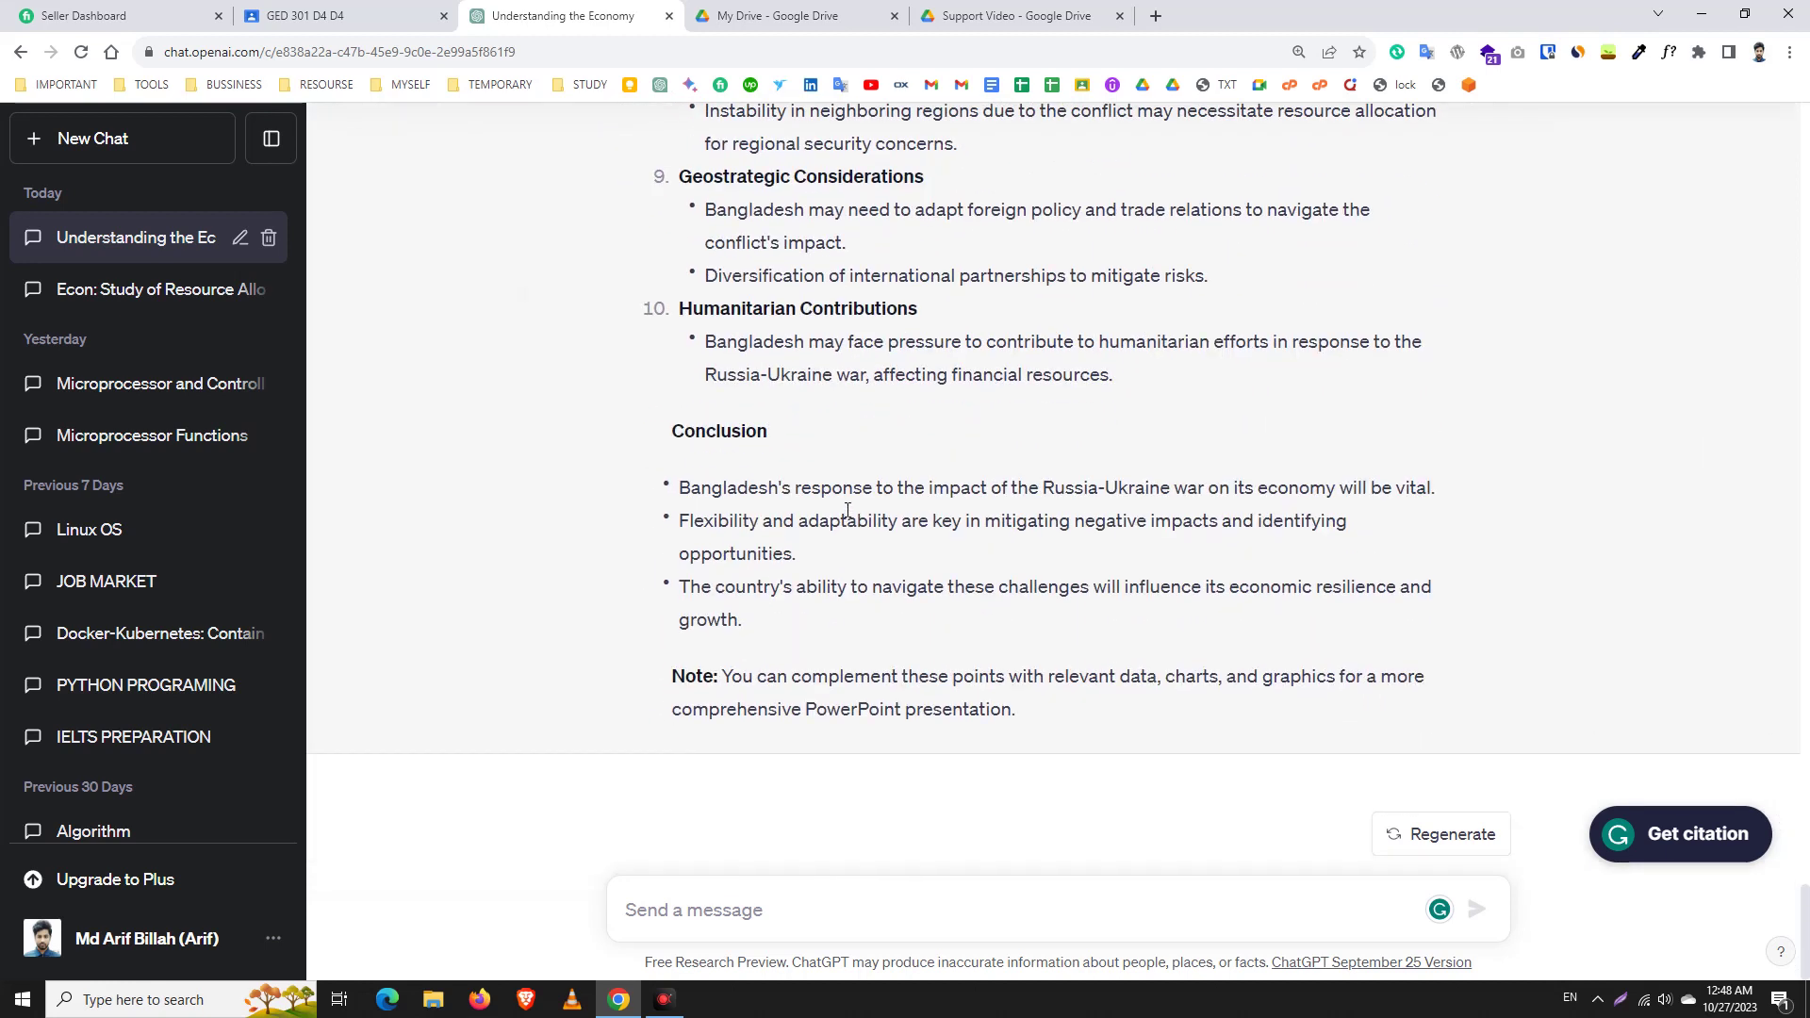
pyautogui.scroll(3, 847, 510)
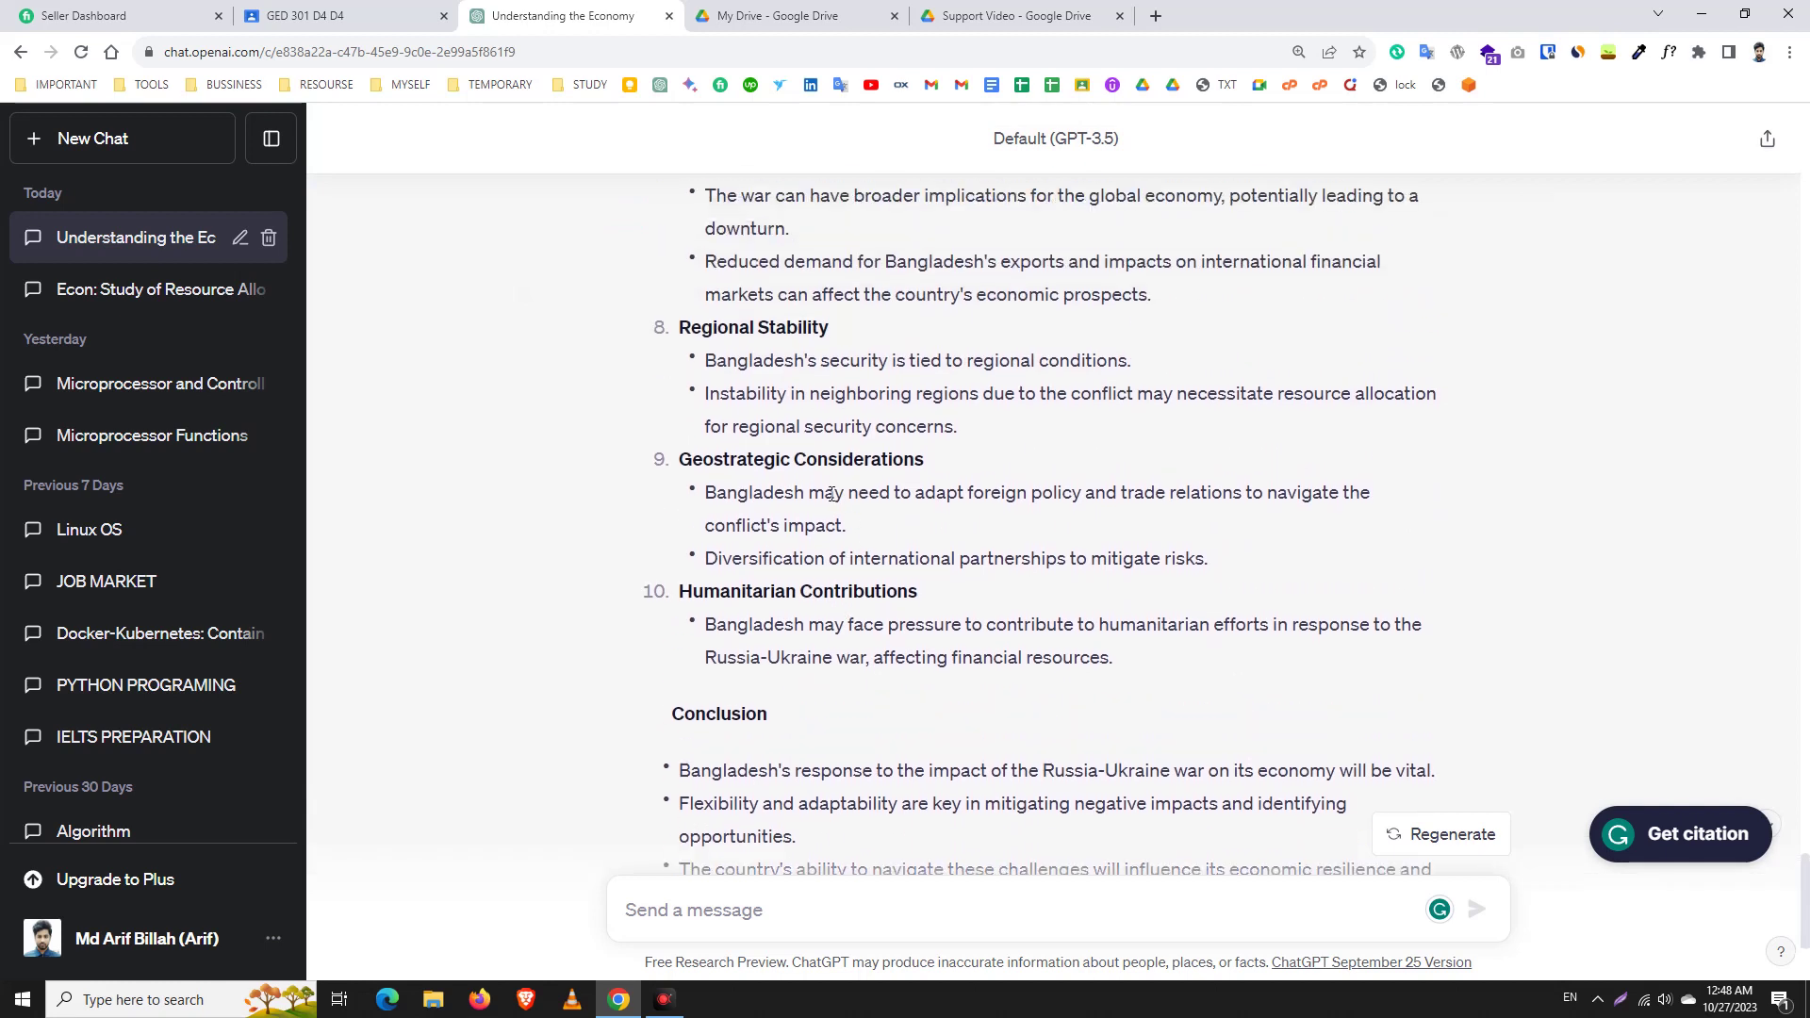
pyautogui.moveTo(1209, 559); pyautogui.dragTo(662, 472)
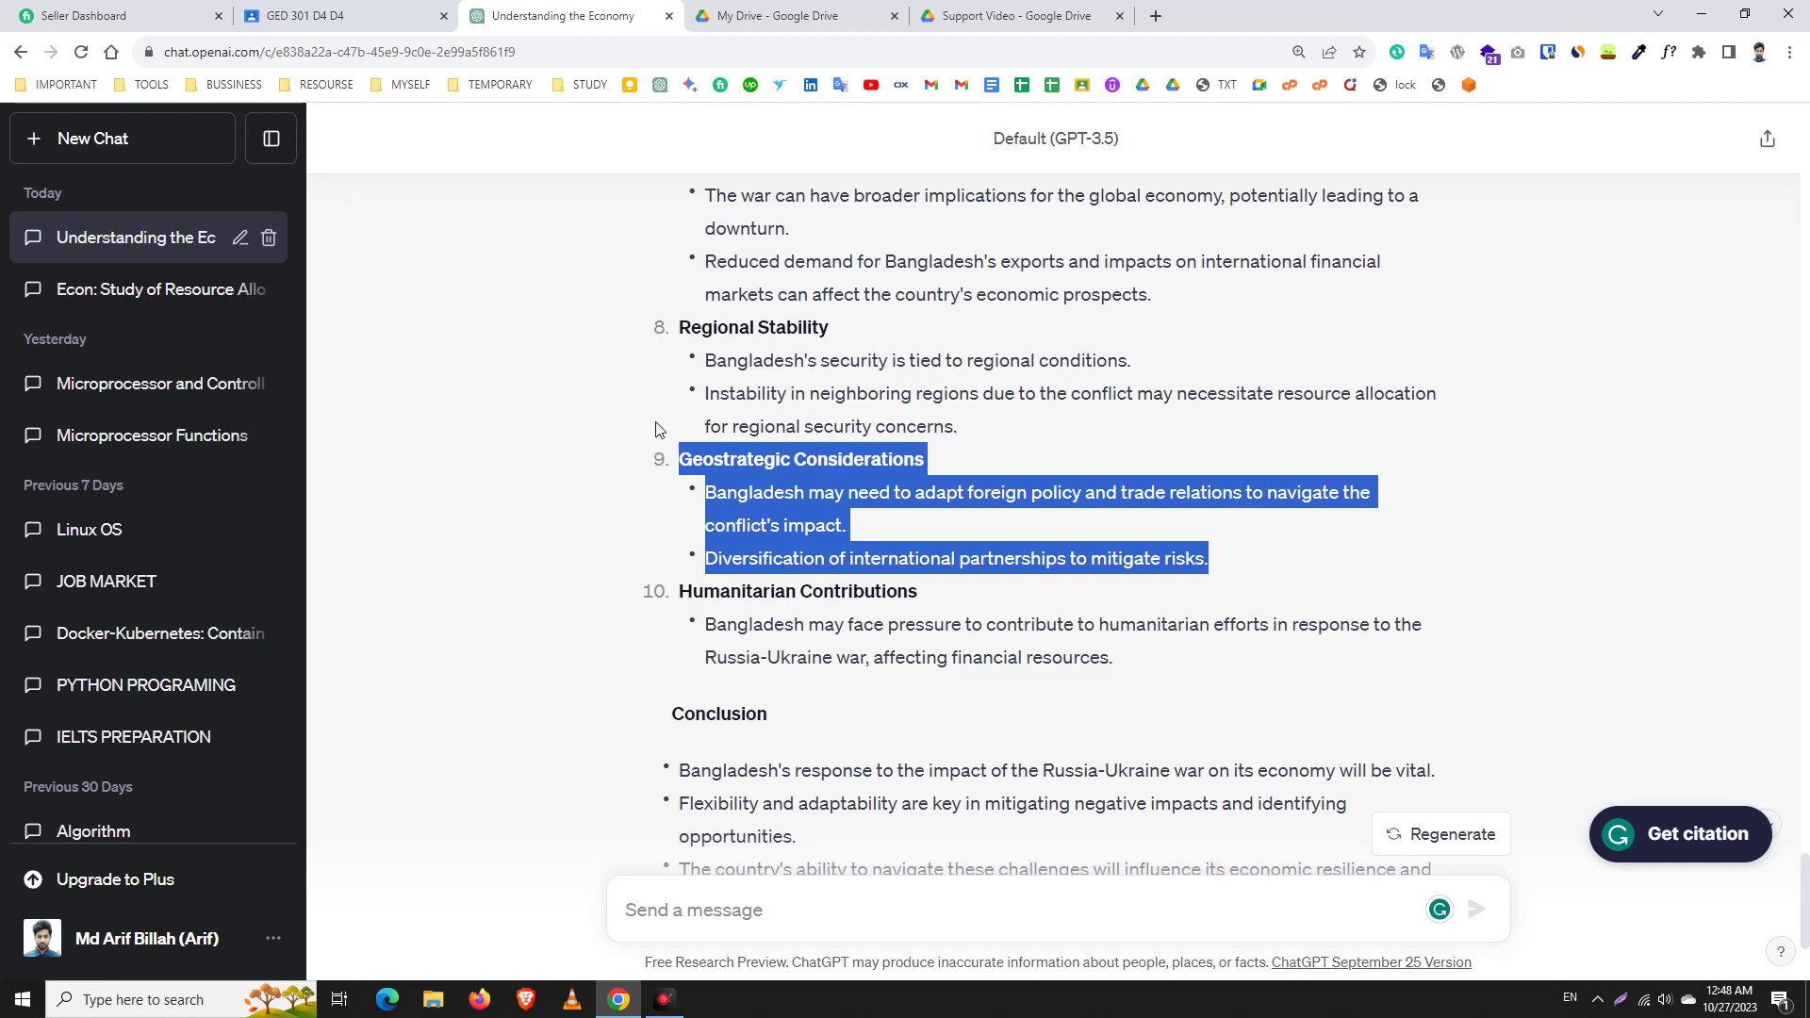
pyautogui.scroll(8, 657, 430)
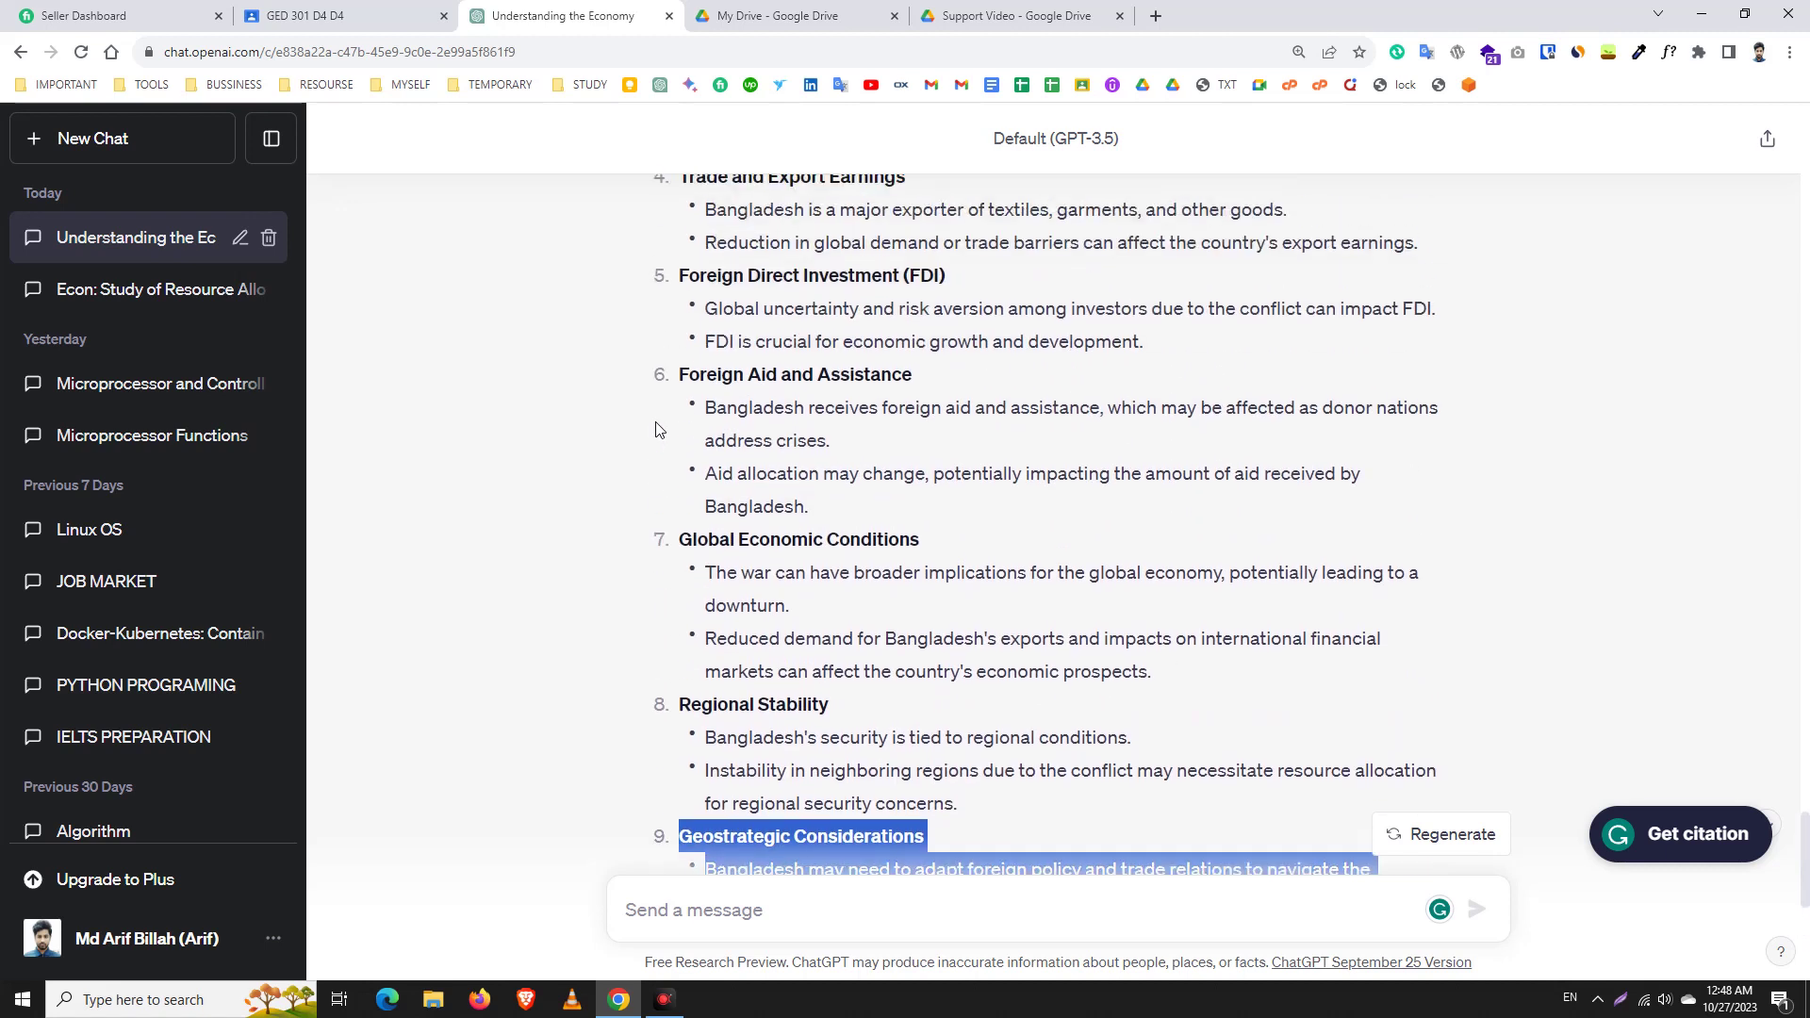
pyautogui.scroll(10, 657, 430)
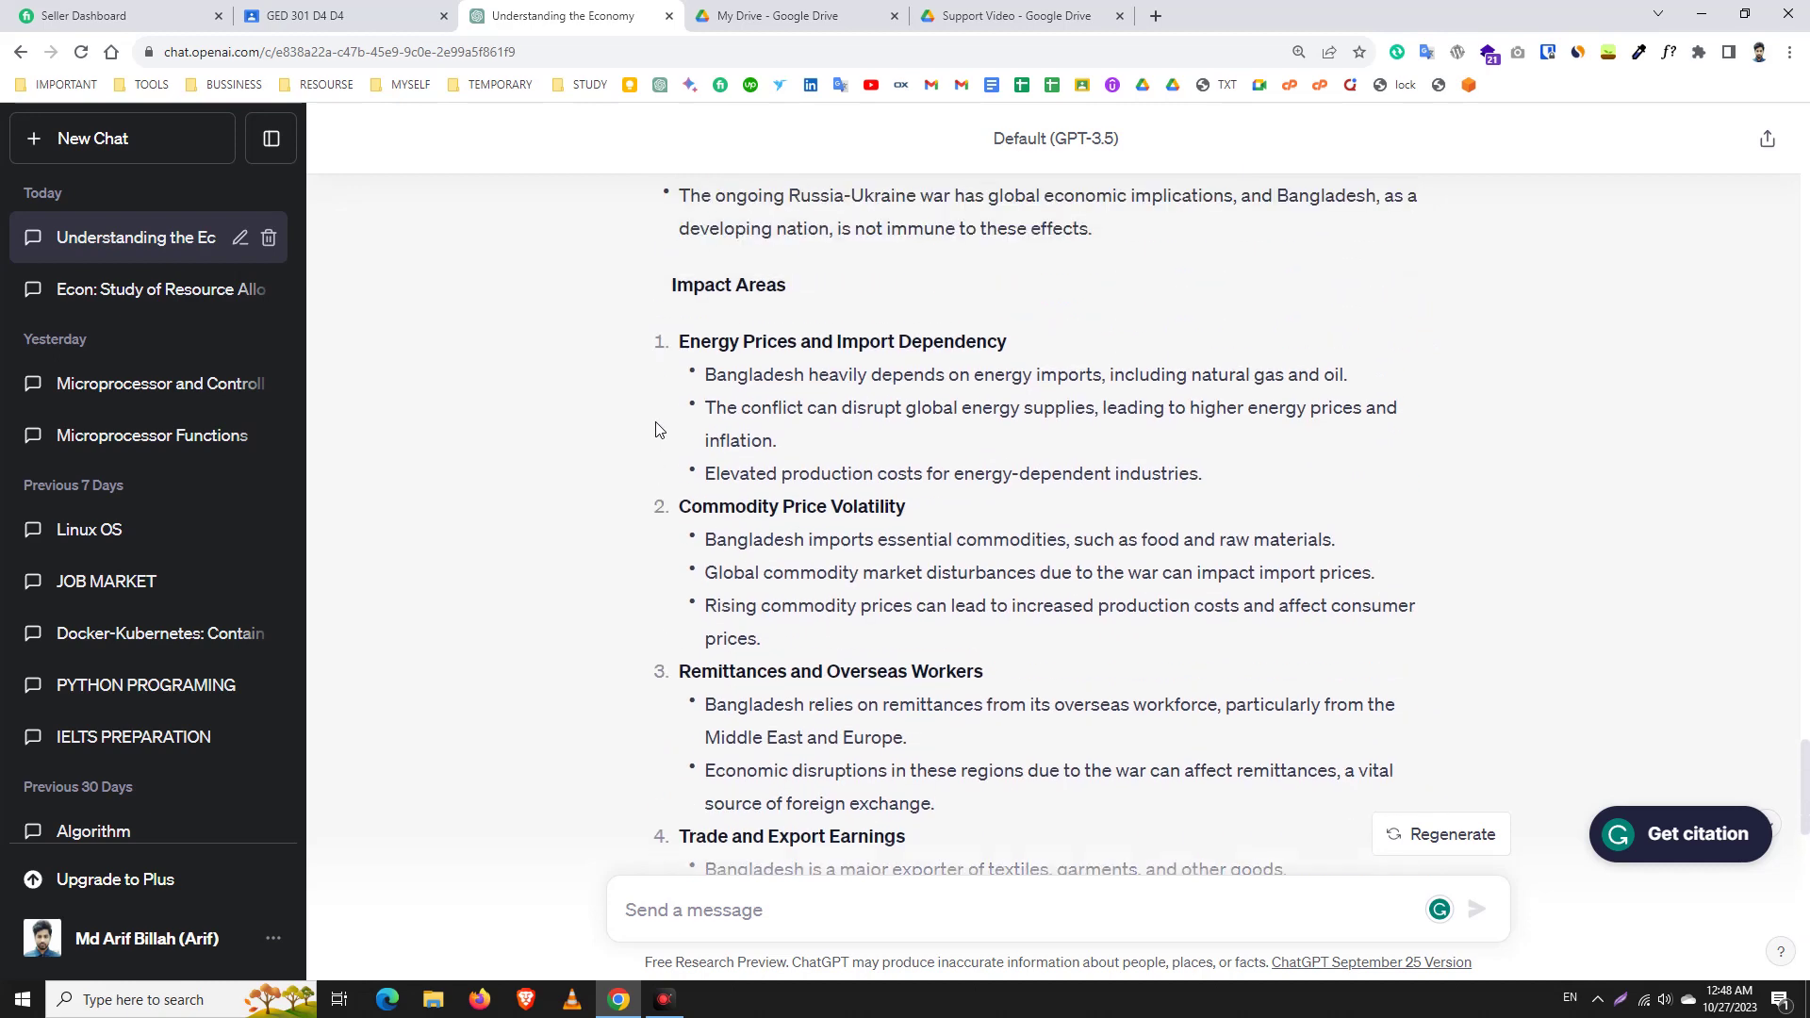
# Step: Examine the earlier essay answer from its introduction through the numbered points to the conclusion
pyautogui.scroll(8, 657, 430)
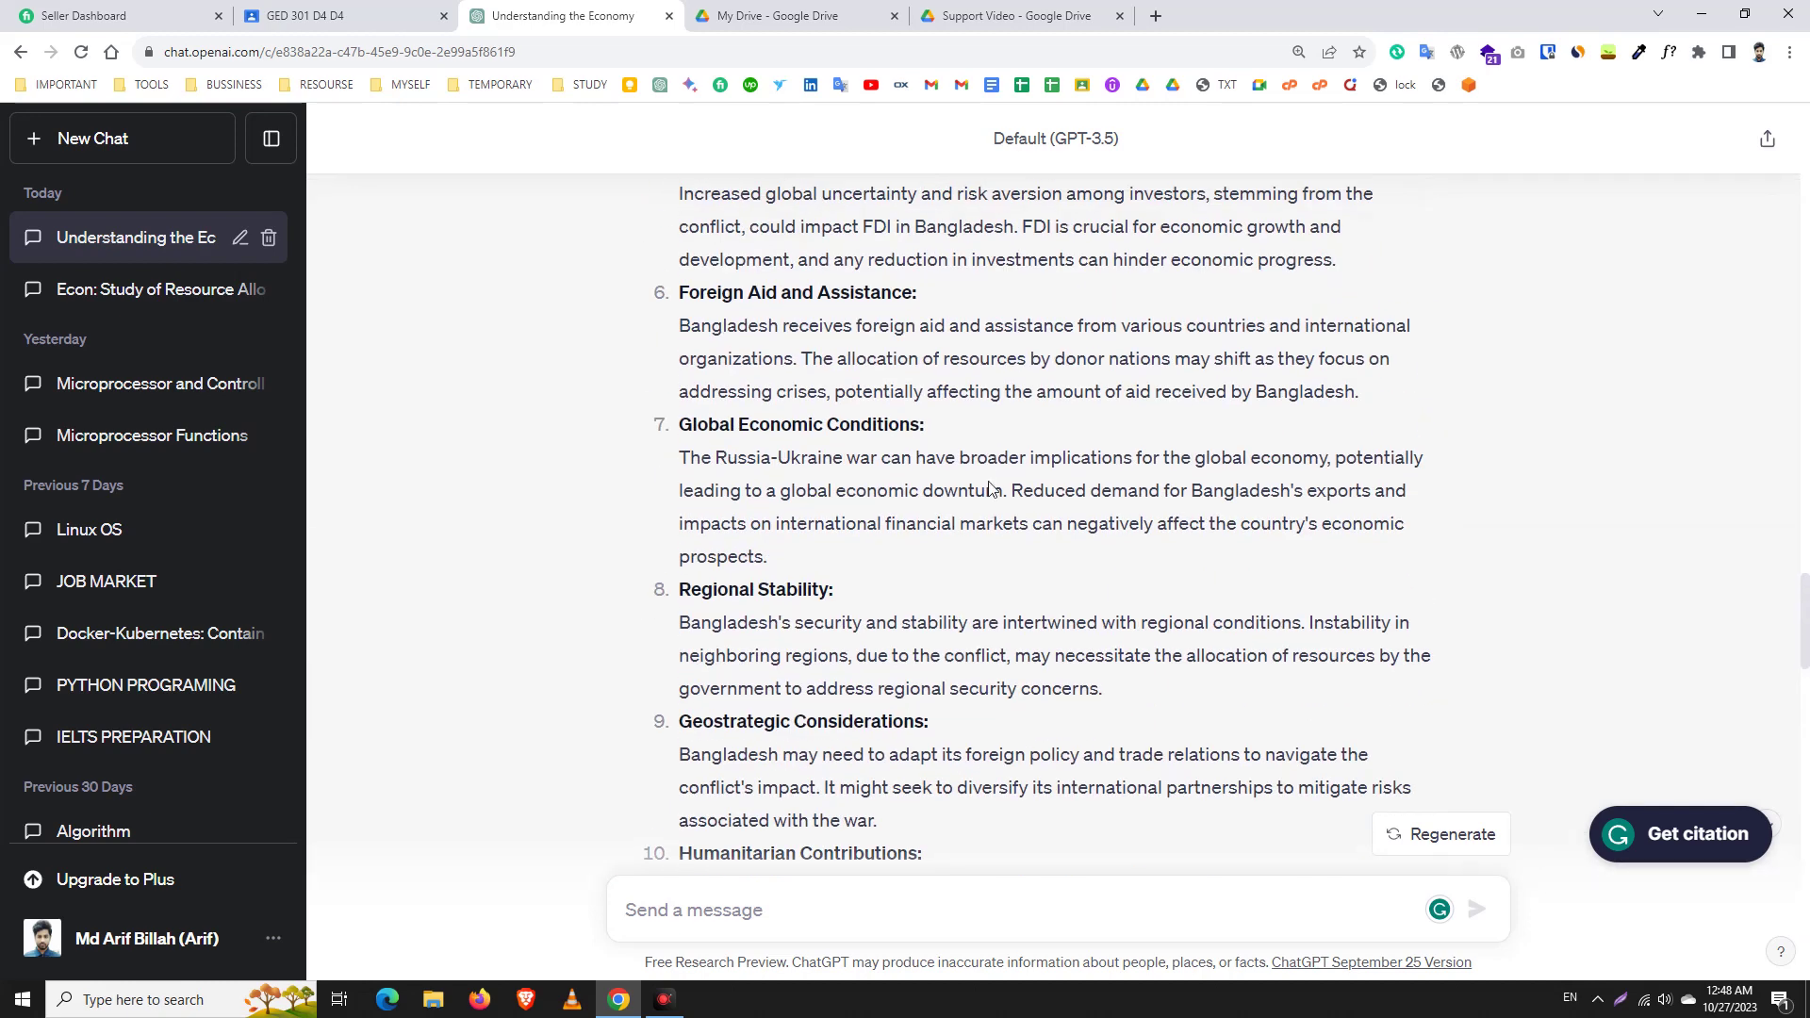
pyautogui.scroll(10, 759, 491)
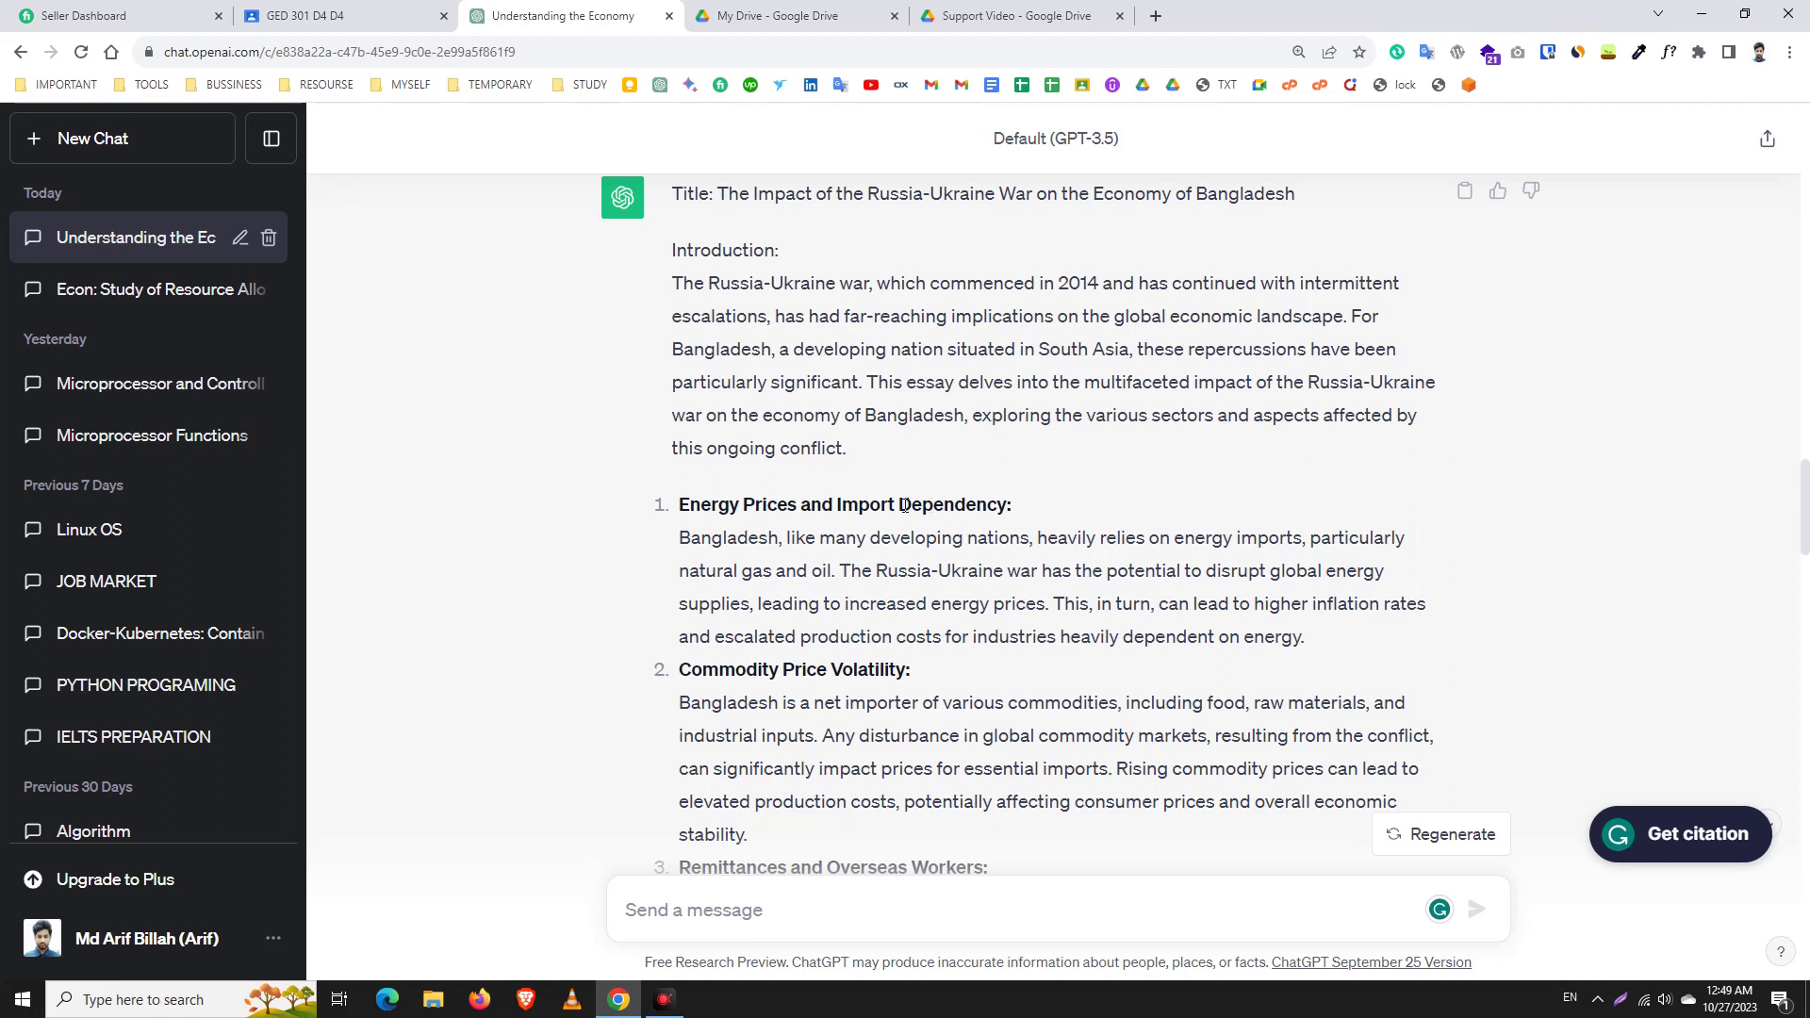
pyautogui.scroll(-9, 904, 506)
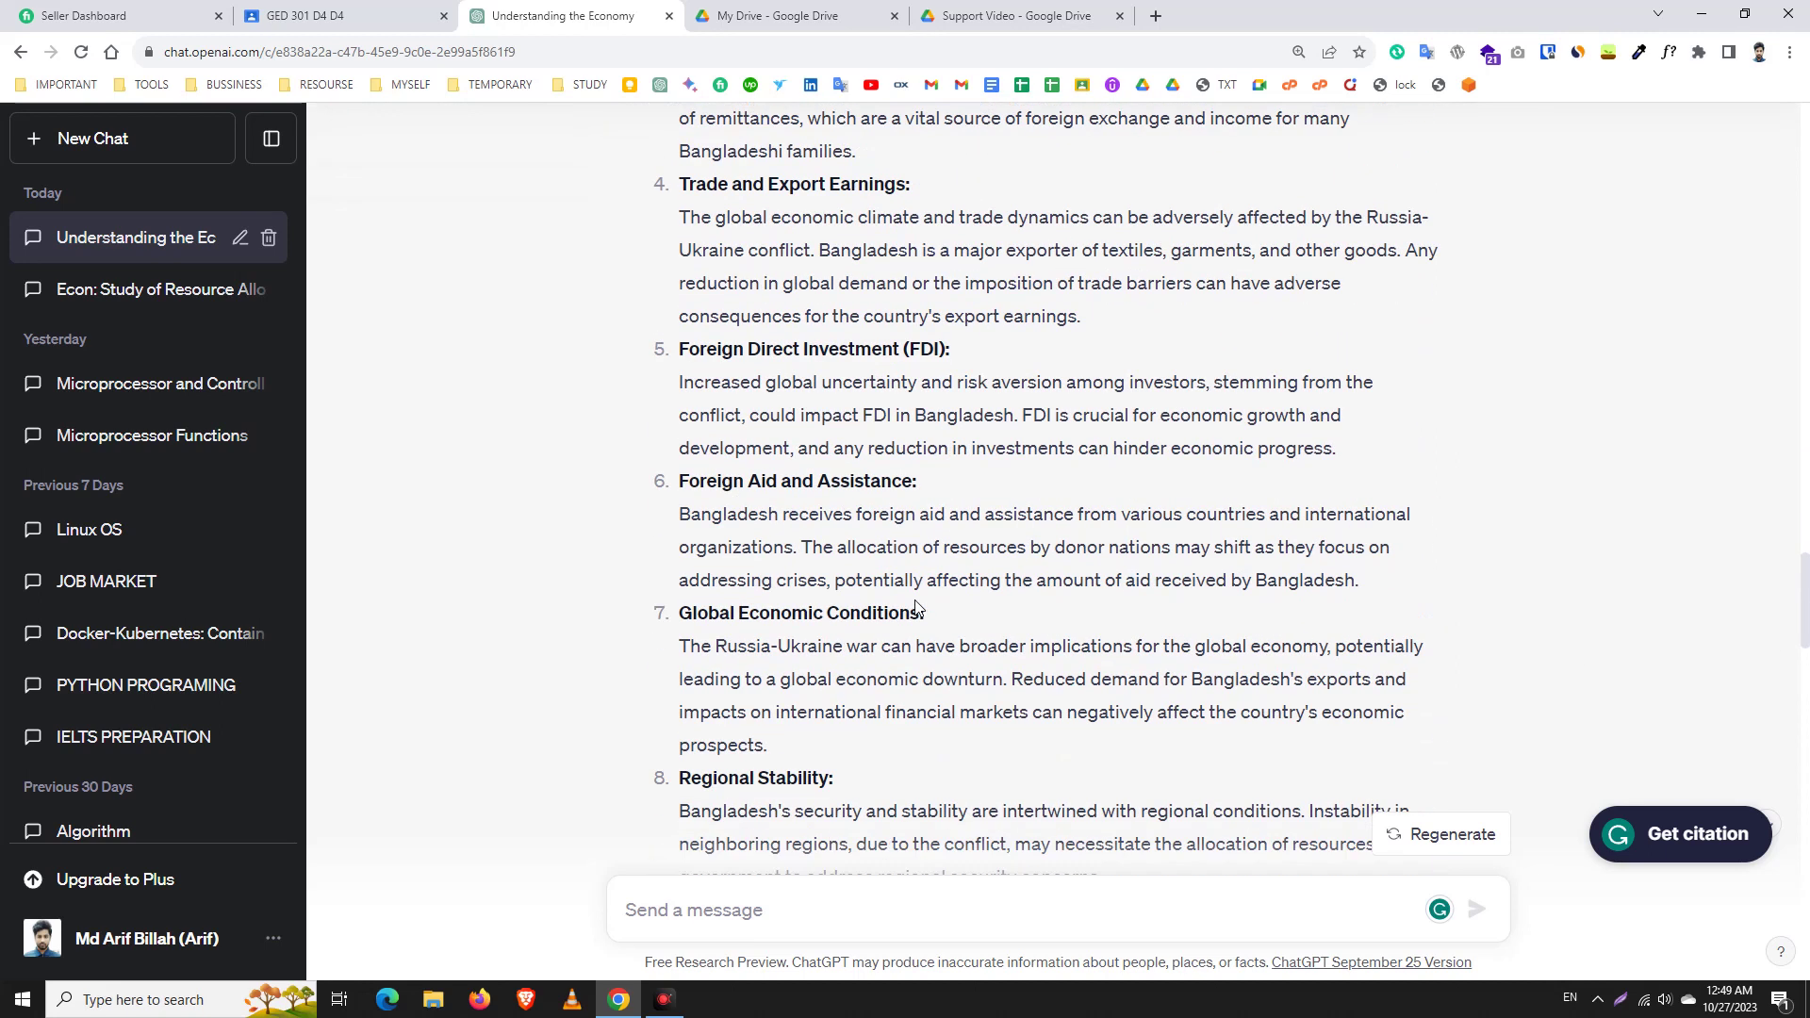
pyautogui.scroll(-4, 807, 641)
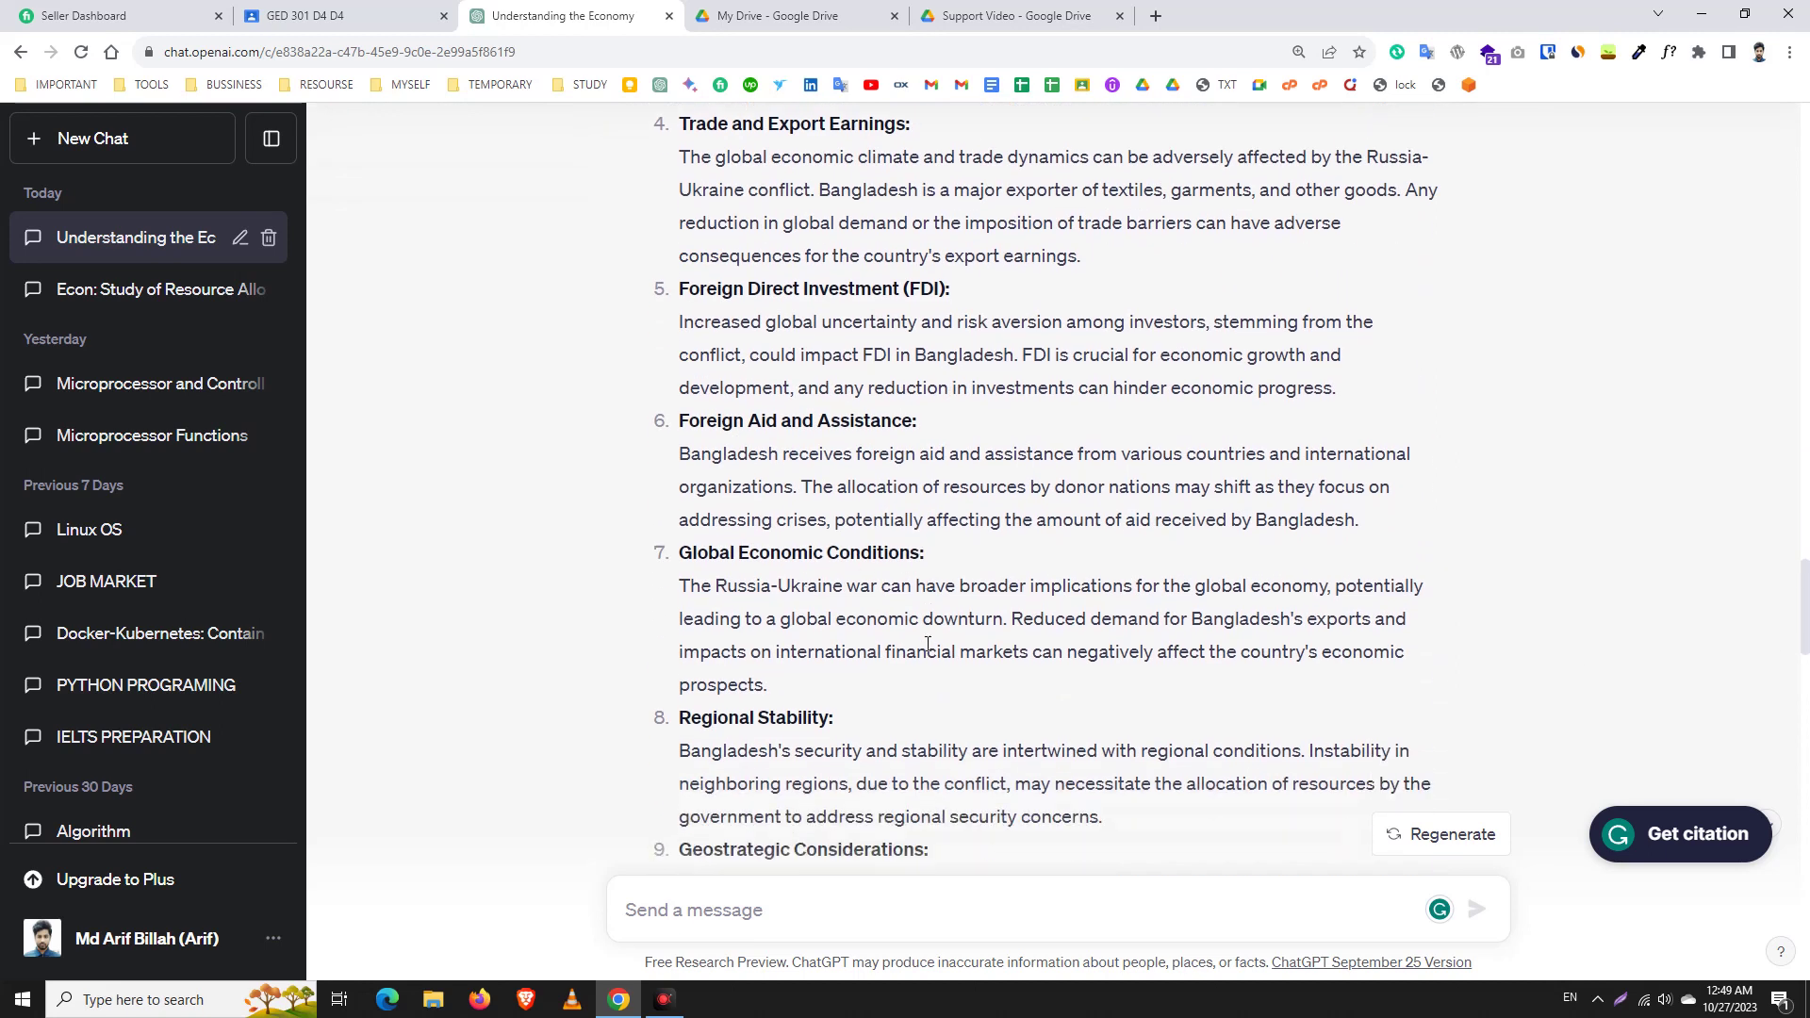
pyautogui.scroll(-3, 974, 639)
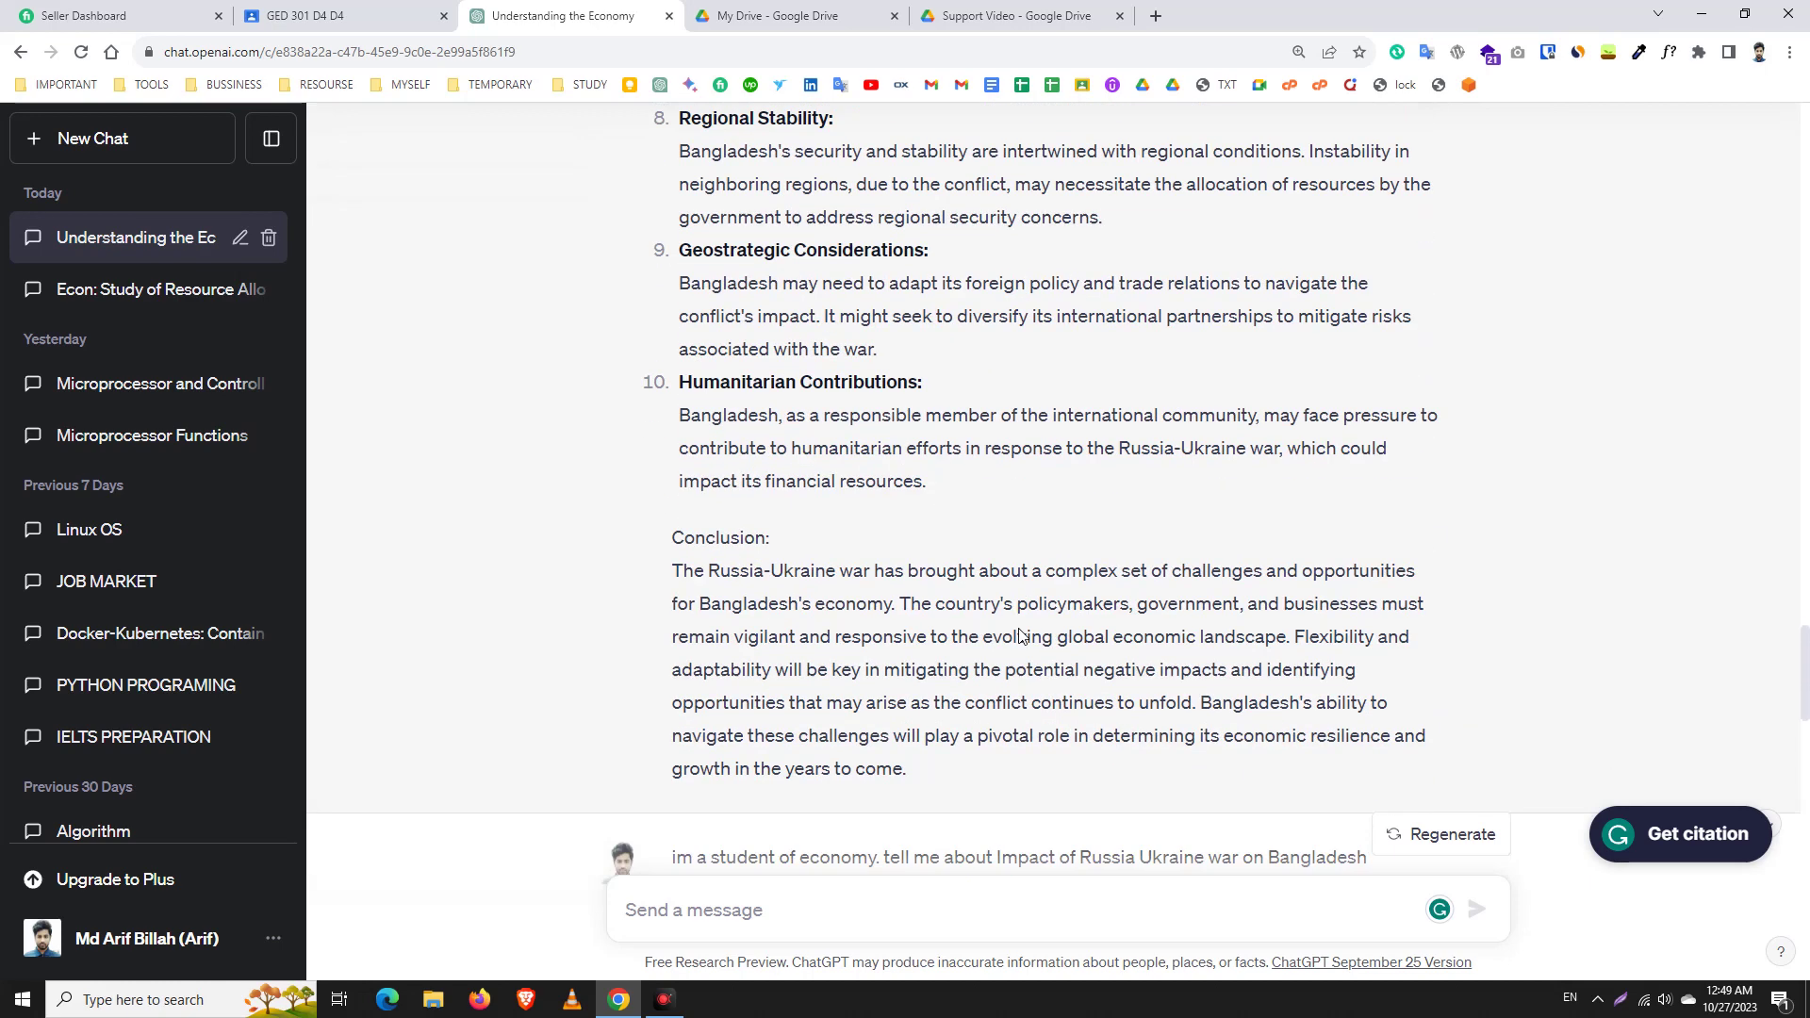
pyautogui.scroll(14, 999, 634)
pyautogui.scroll(5, 1019, 628)
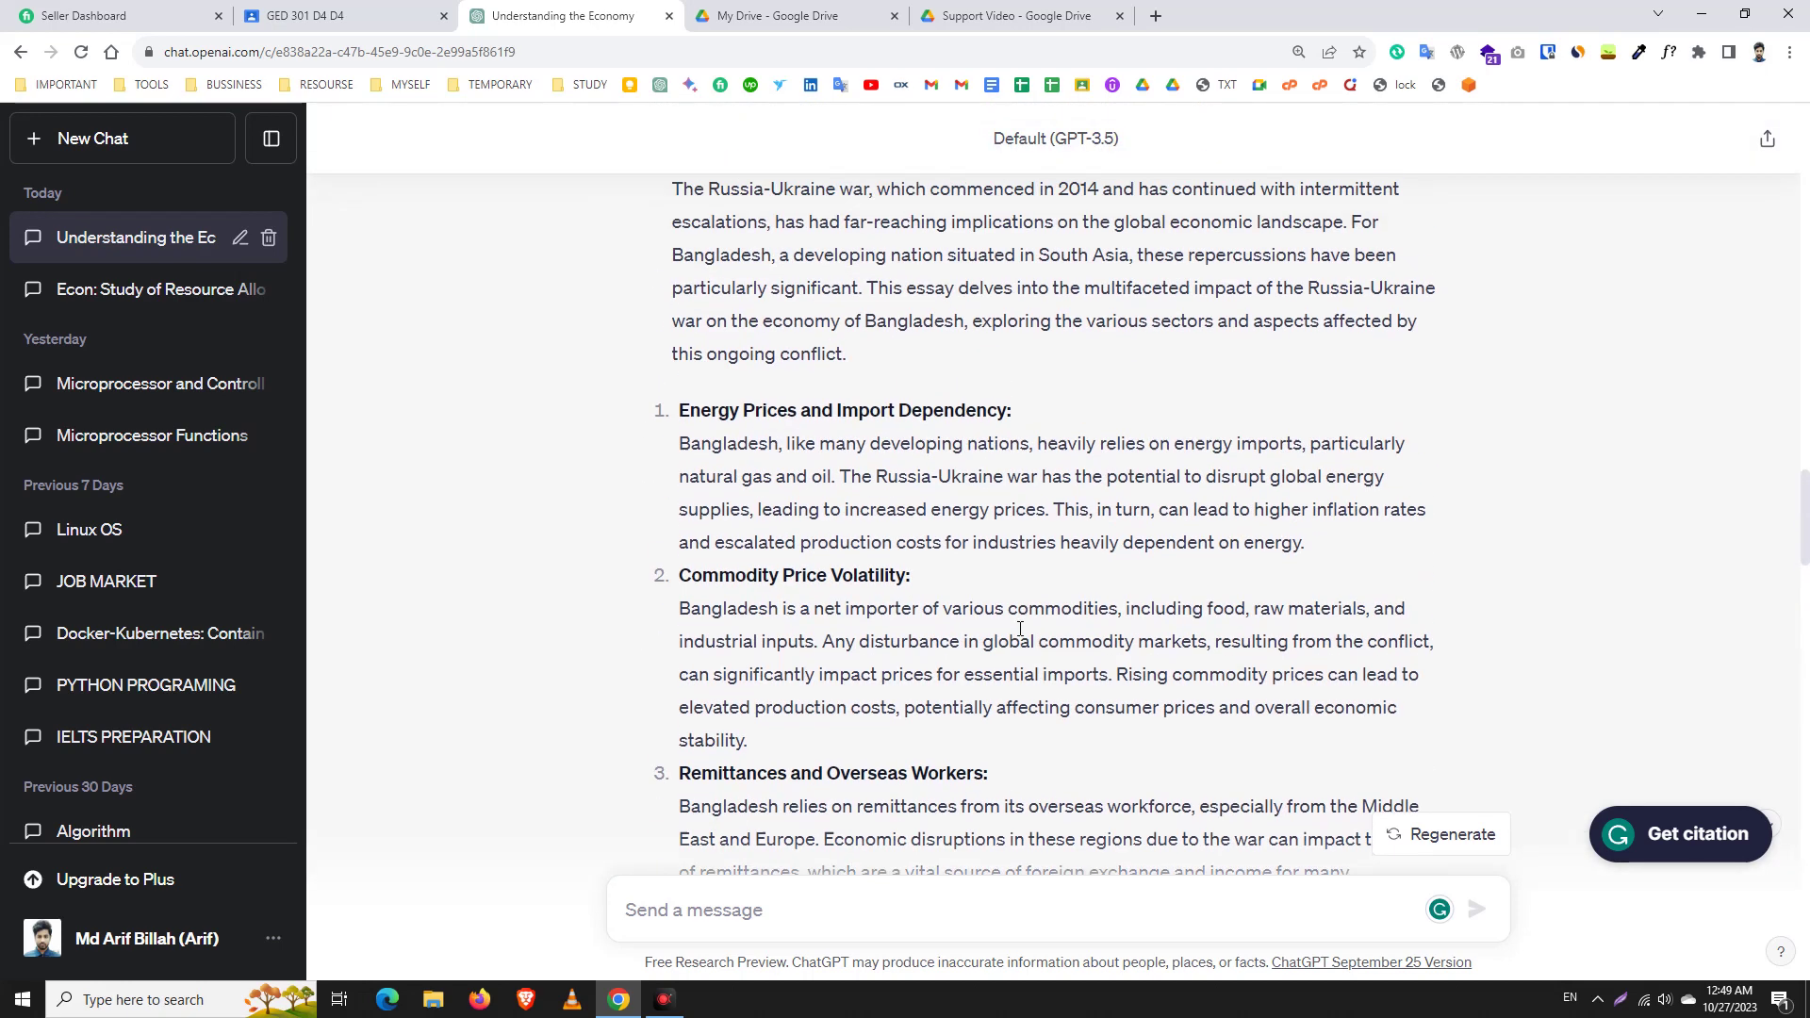
pyautogui.scroll(-3, 1020, 633)
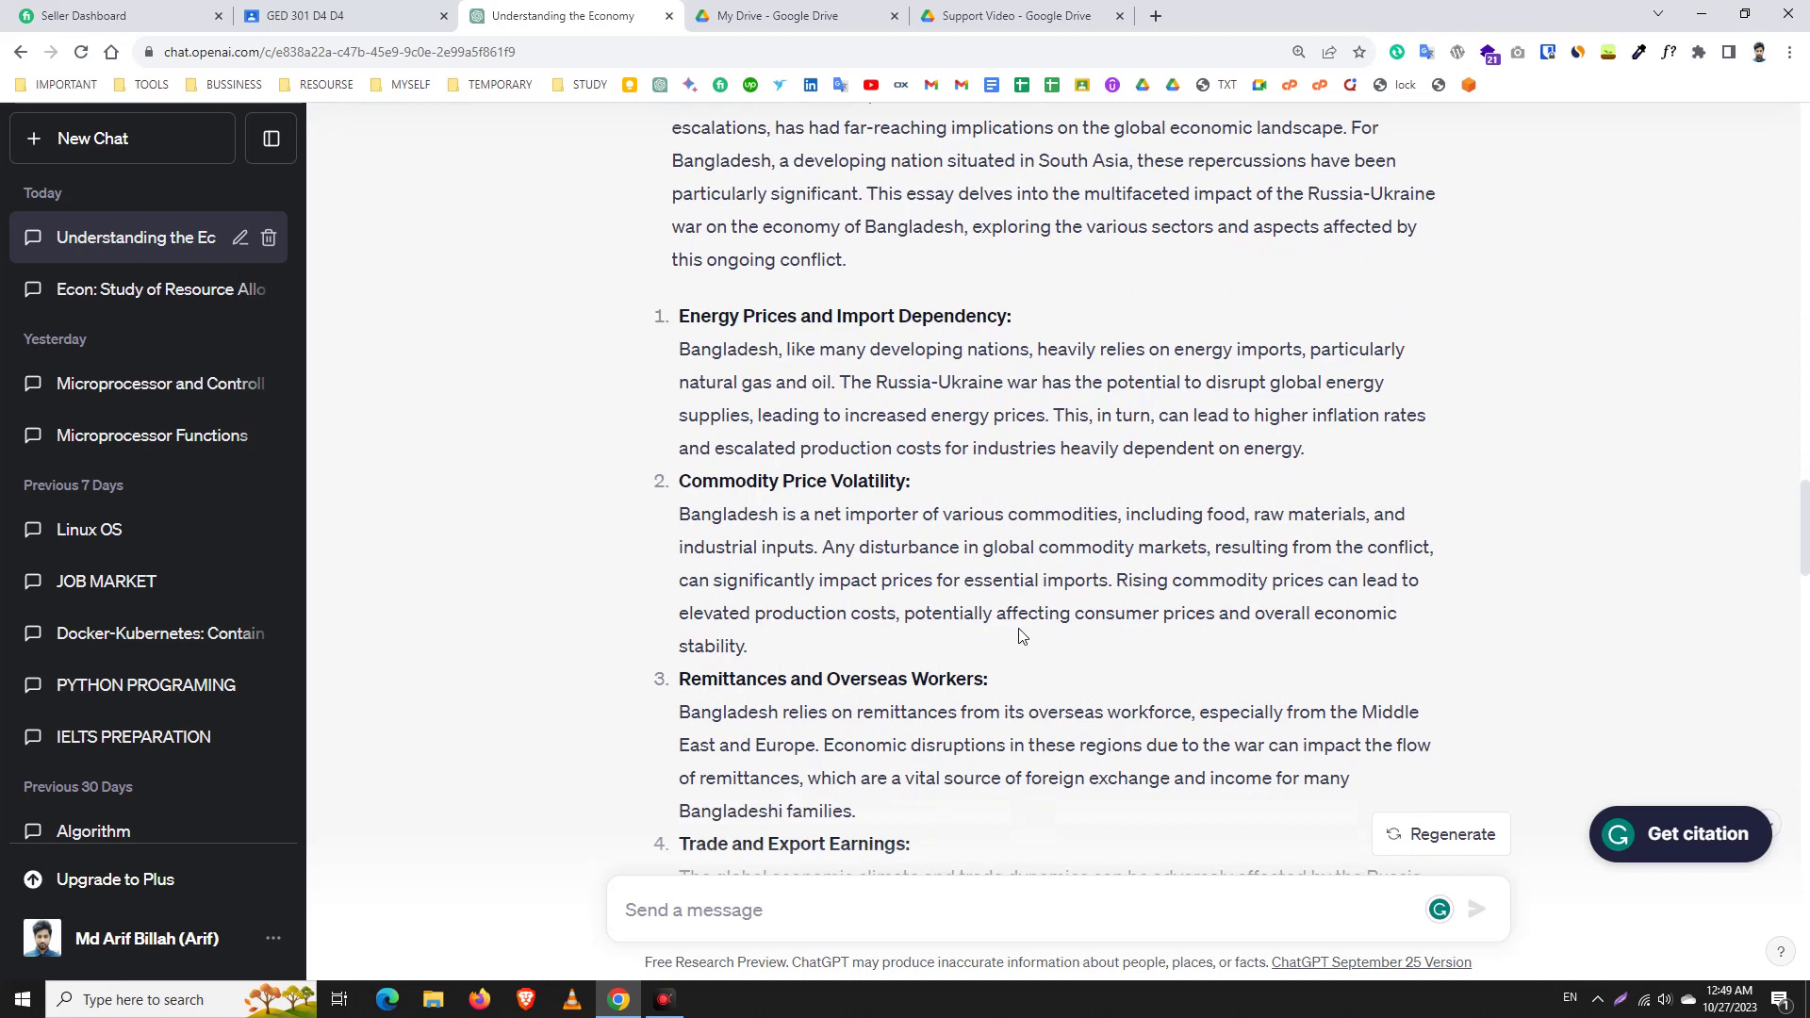
# Step: Copy the heading "Trade and Export Earnings" from point 4 of the essay answer
pyautogui.scroll(-3, 998, 618)
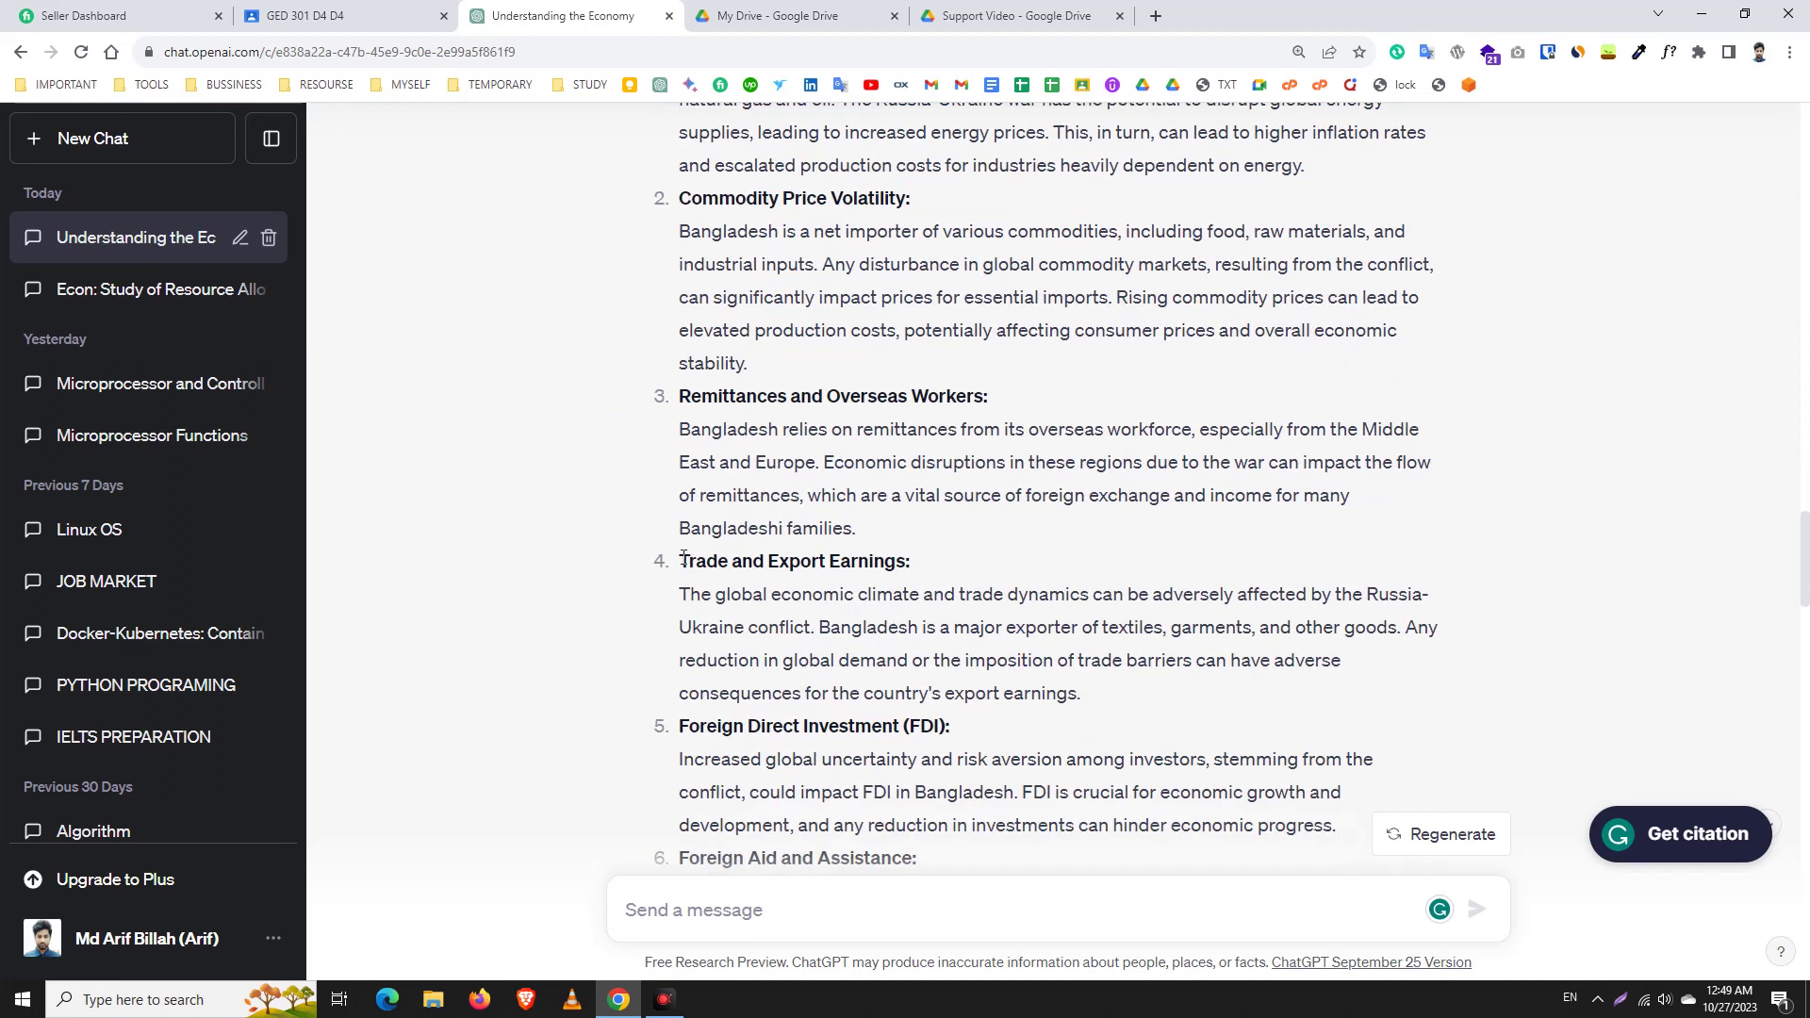
pyautogui.moveTo(684, 558); pyautogui.dragTo(905, 558)
pyautogui.rightClick(871, 560)
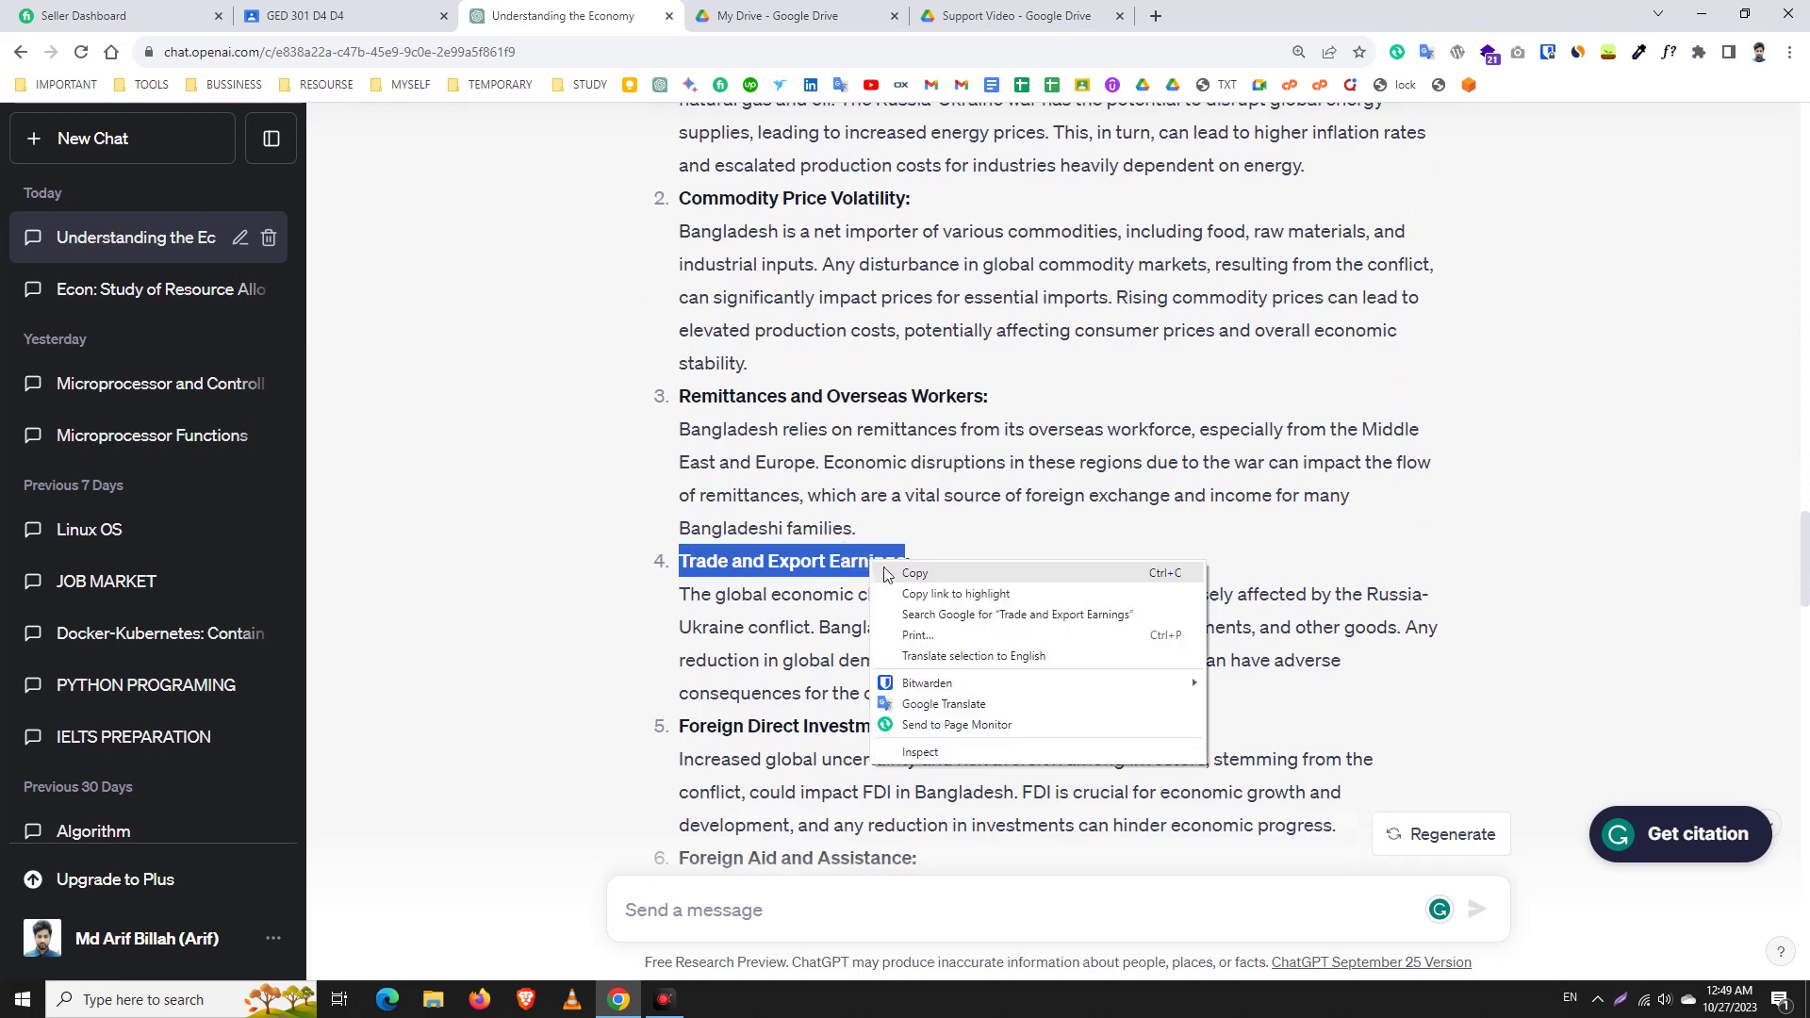
pyautogui.click(891, 573)
# Step: Paste the copied heading into the message box, extend it to "Trade and Export Earnings in economy" and send it
pyautogui.scroll(-10, 808, 647)
pyautogui.scroll(-6, 765, 620)
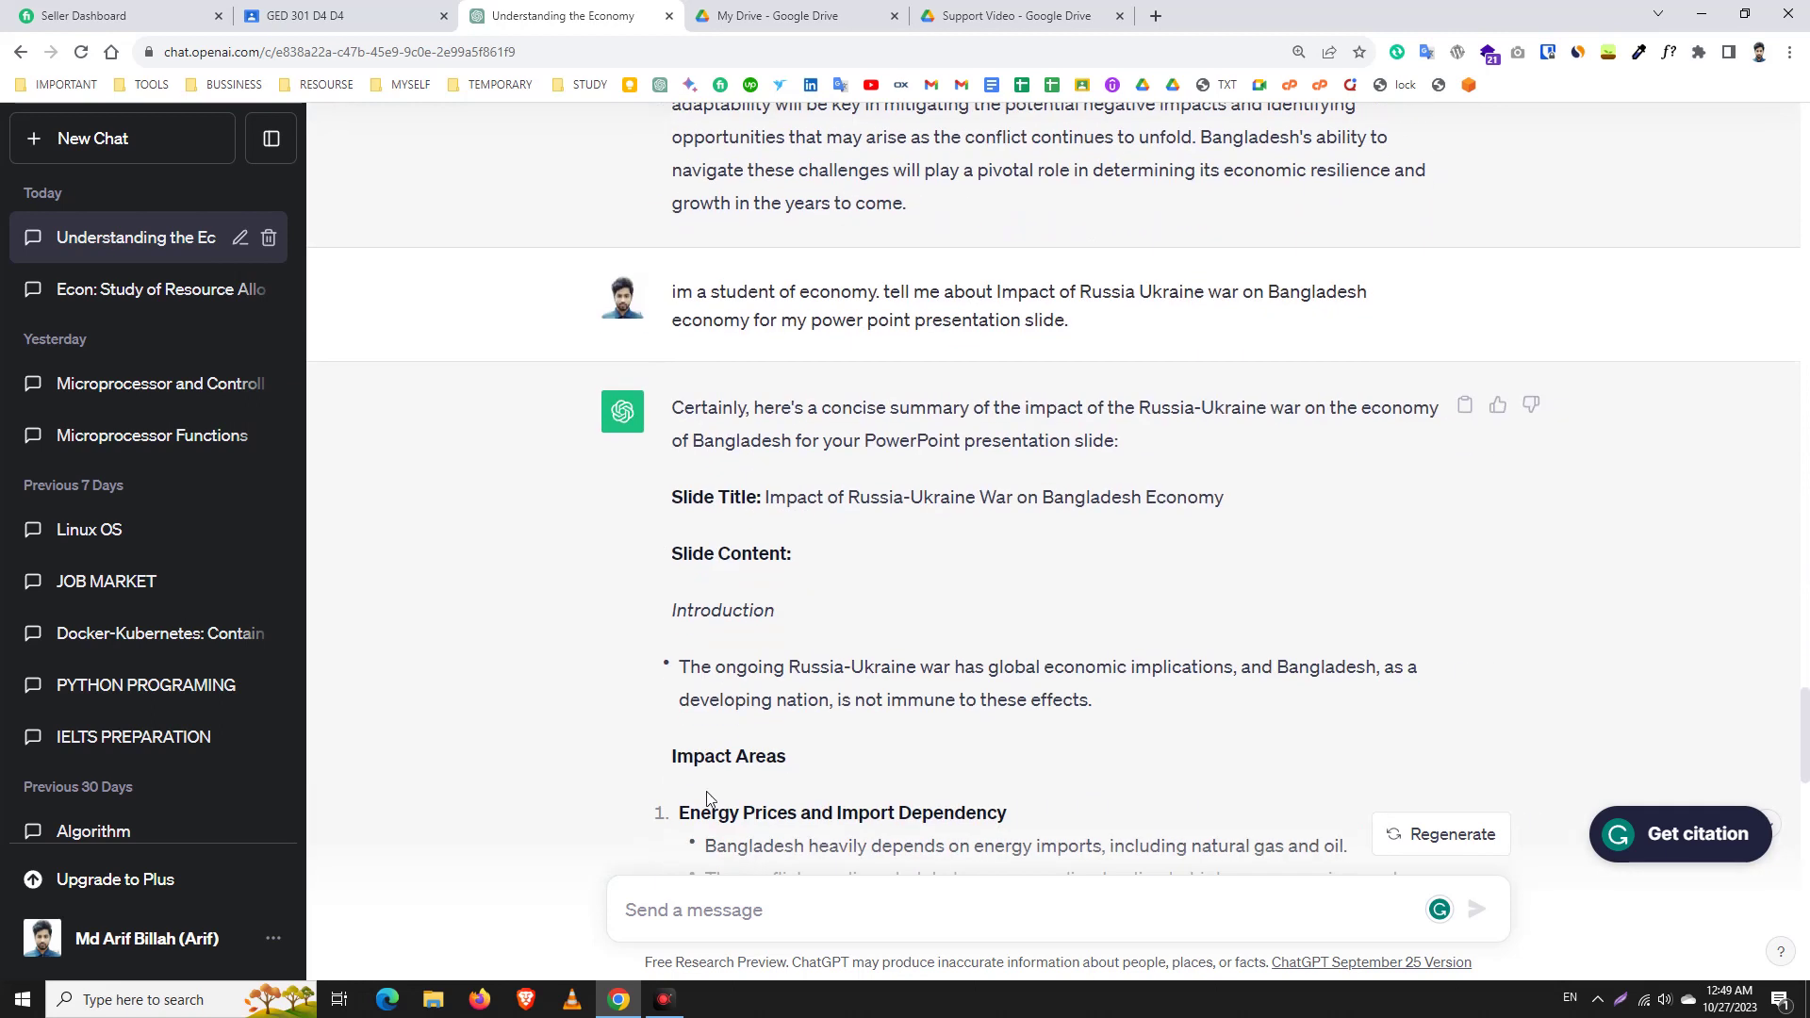
pyautogui.click(721, 892)
pyautogui.hotkey('ctrl', 'v')
pyautogui.write('in ')
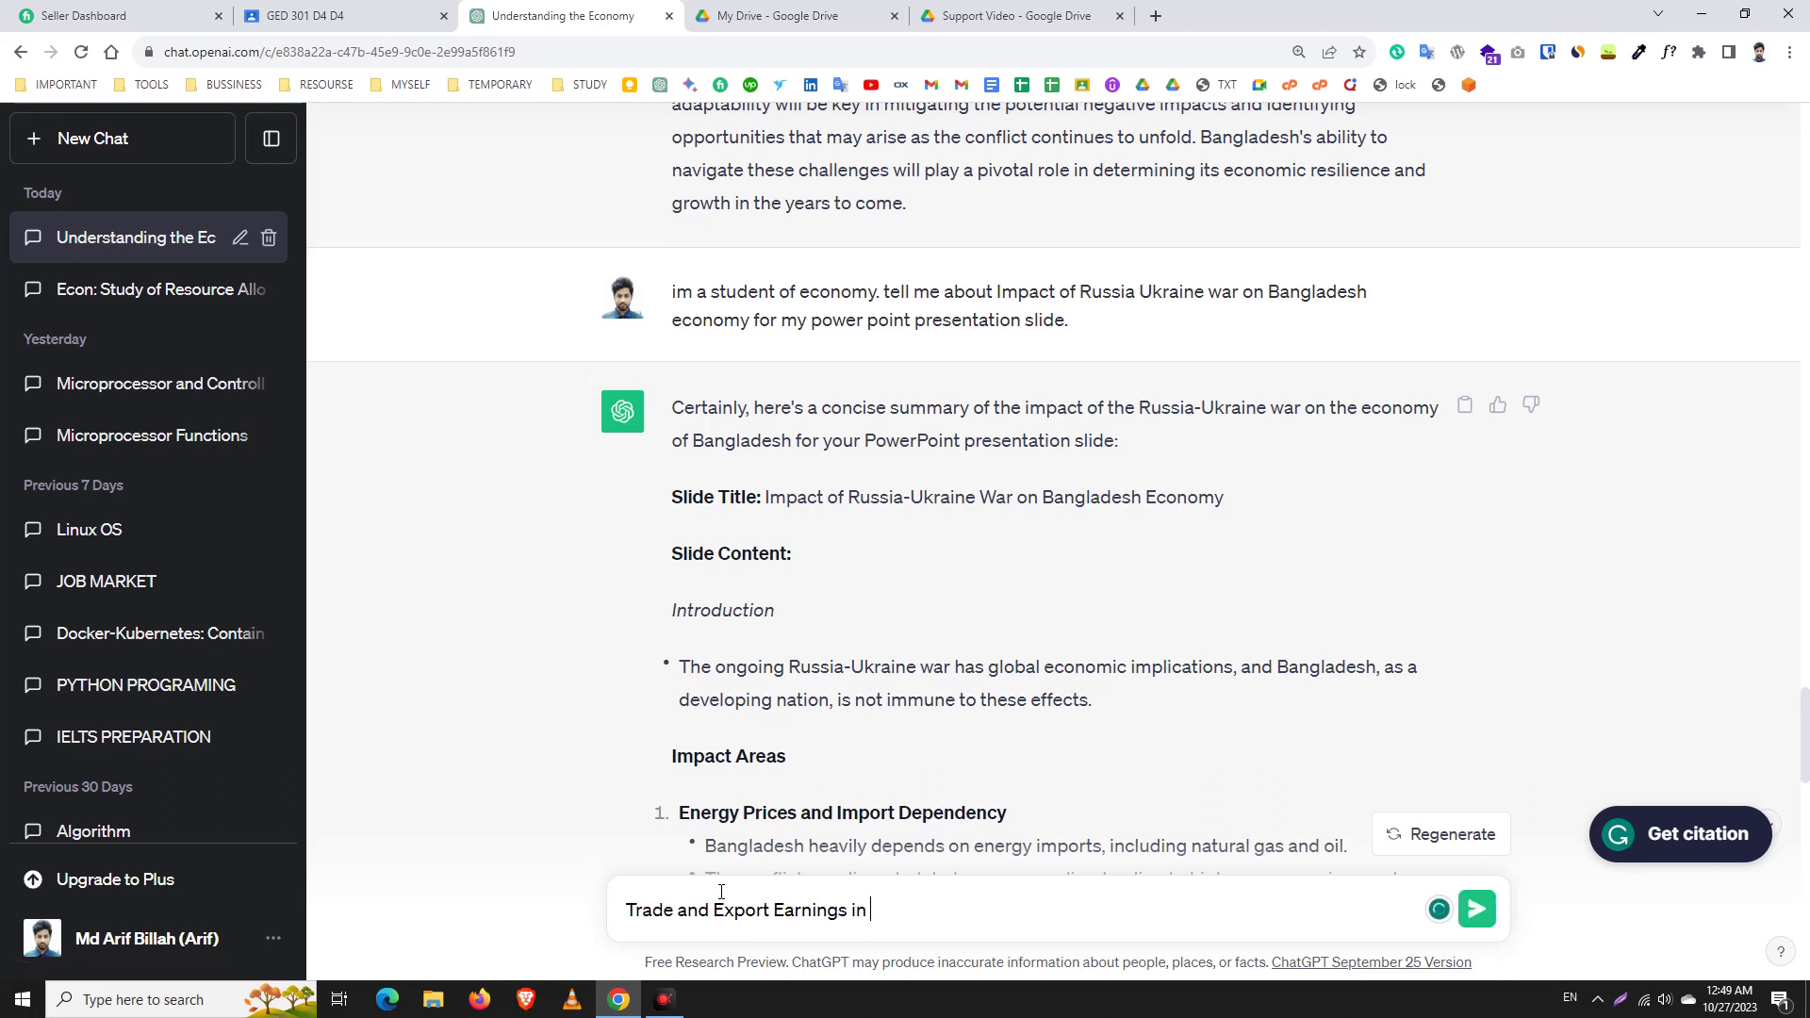
pyautogui.write('economy')
pyautogui.press('Return')
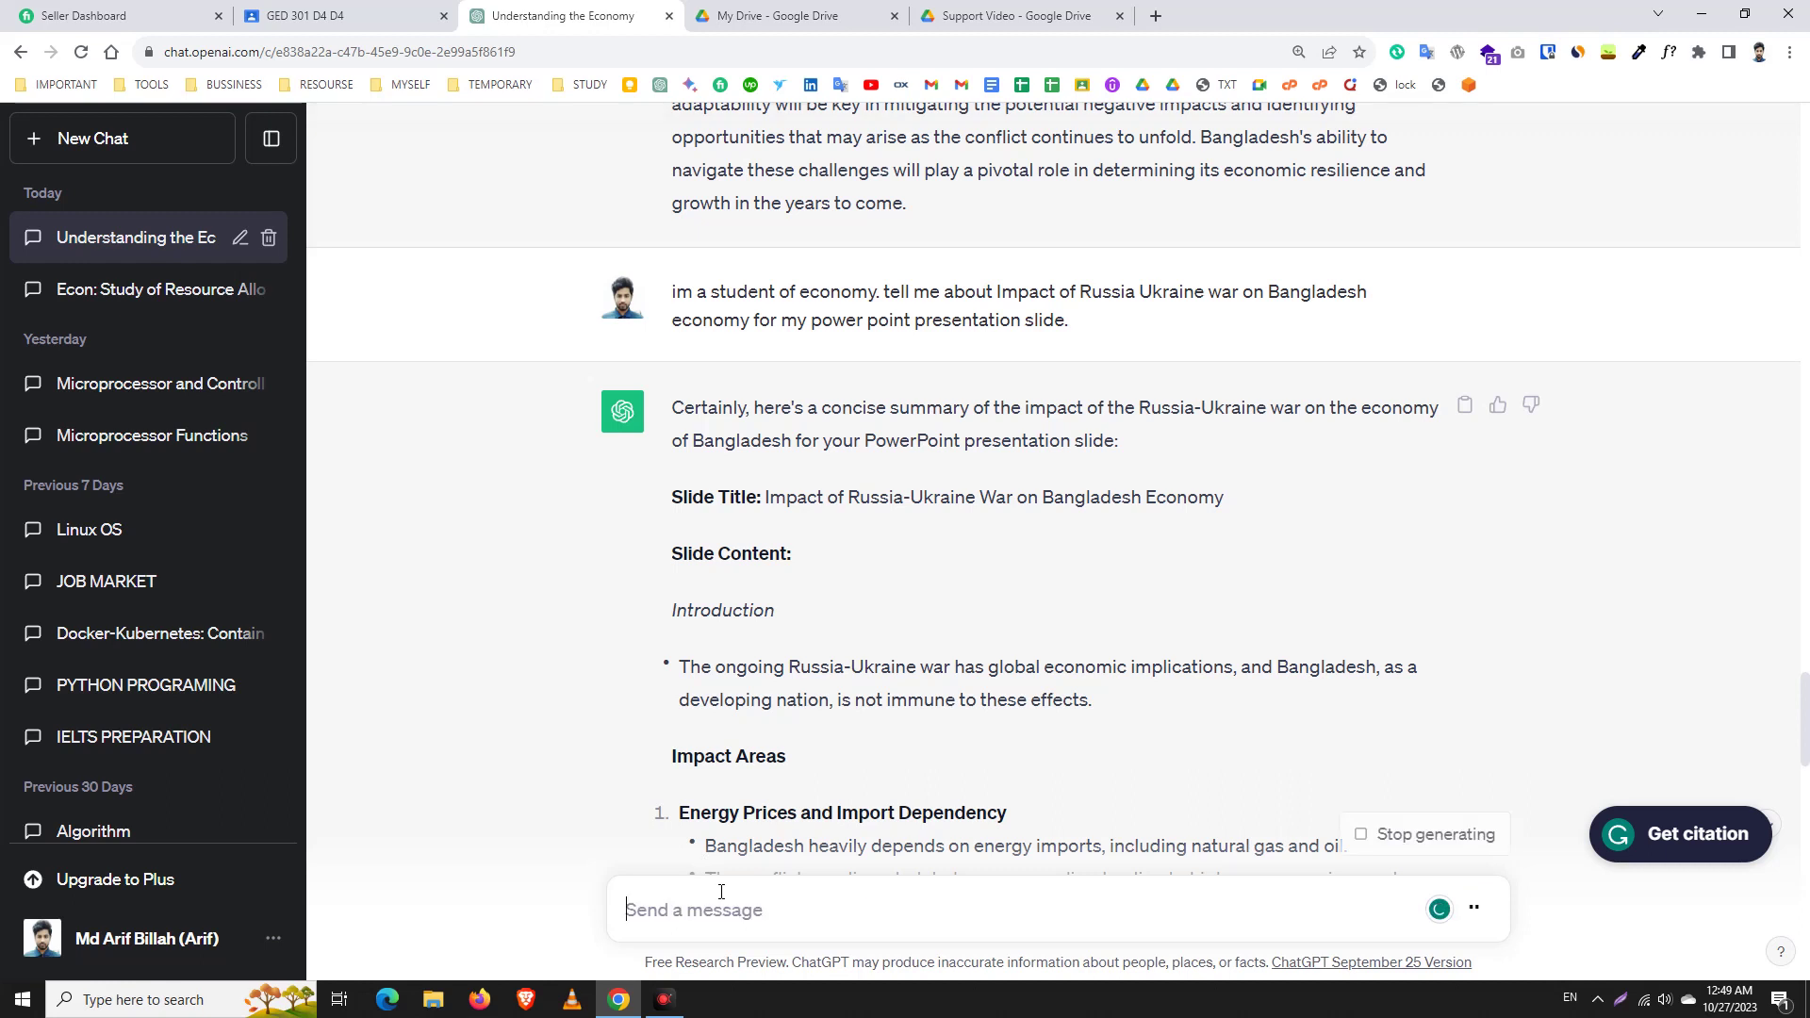
# Step: Highlight the Geostrategic Considerations point in the slide answer and examine the opening Trade section of the new answer
pyautogui.scroll(-15, 895, 801)
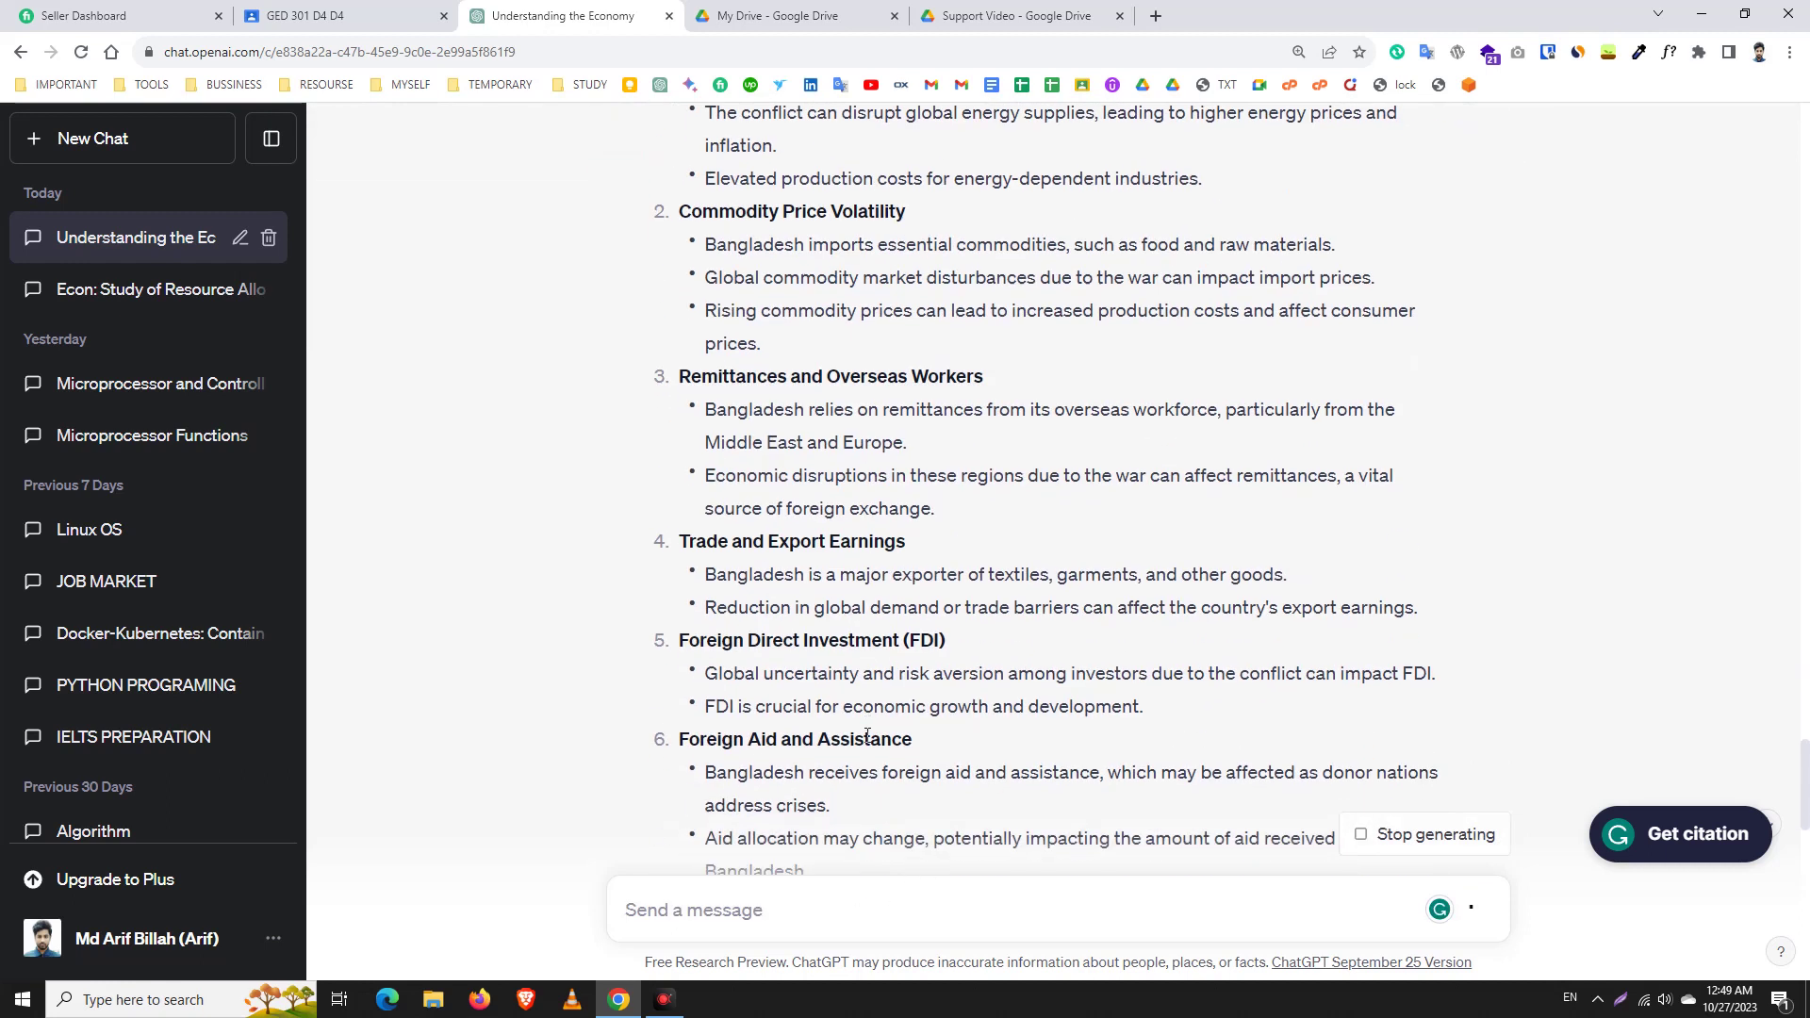
pyautogui.scroll(-2, 867, 748)
pyautogui.scroll(3, 795, 666)
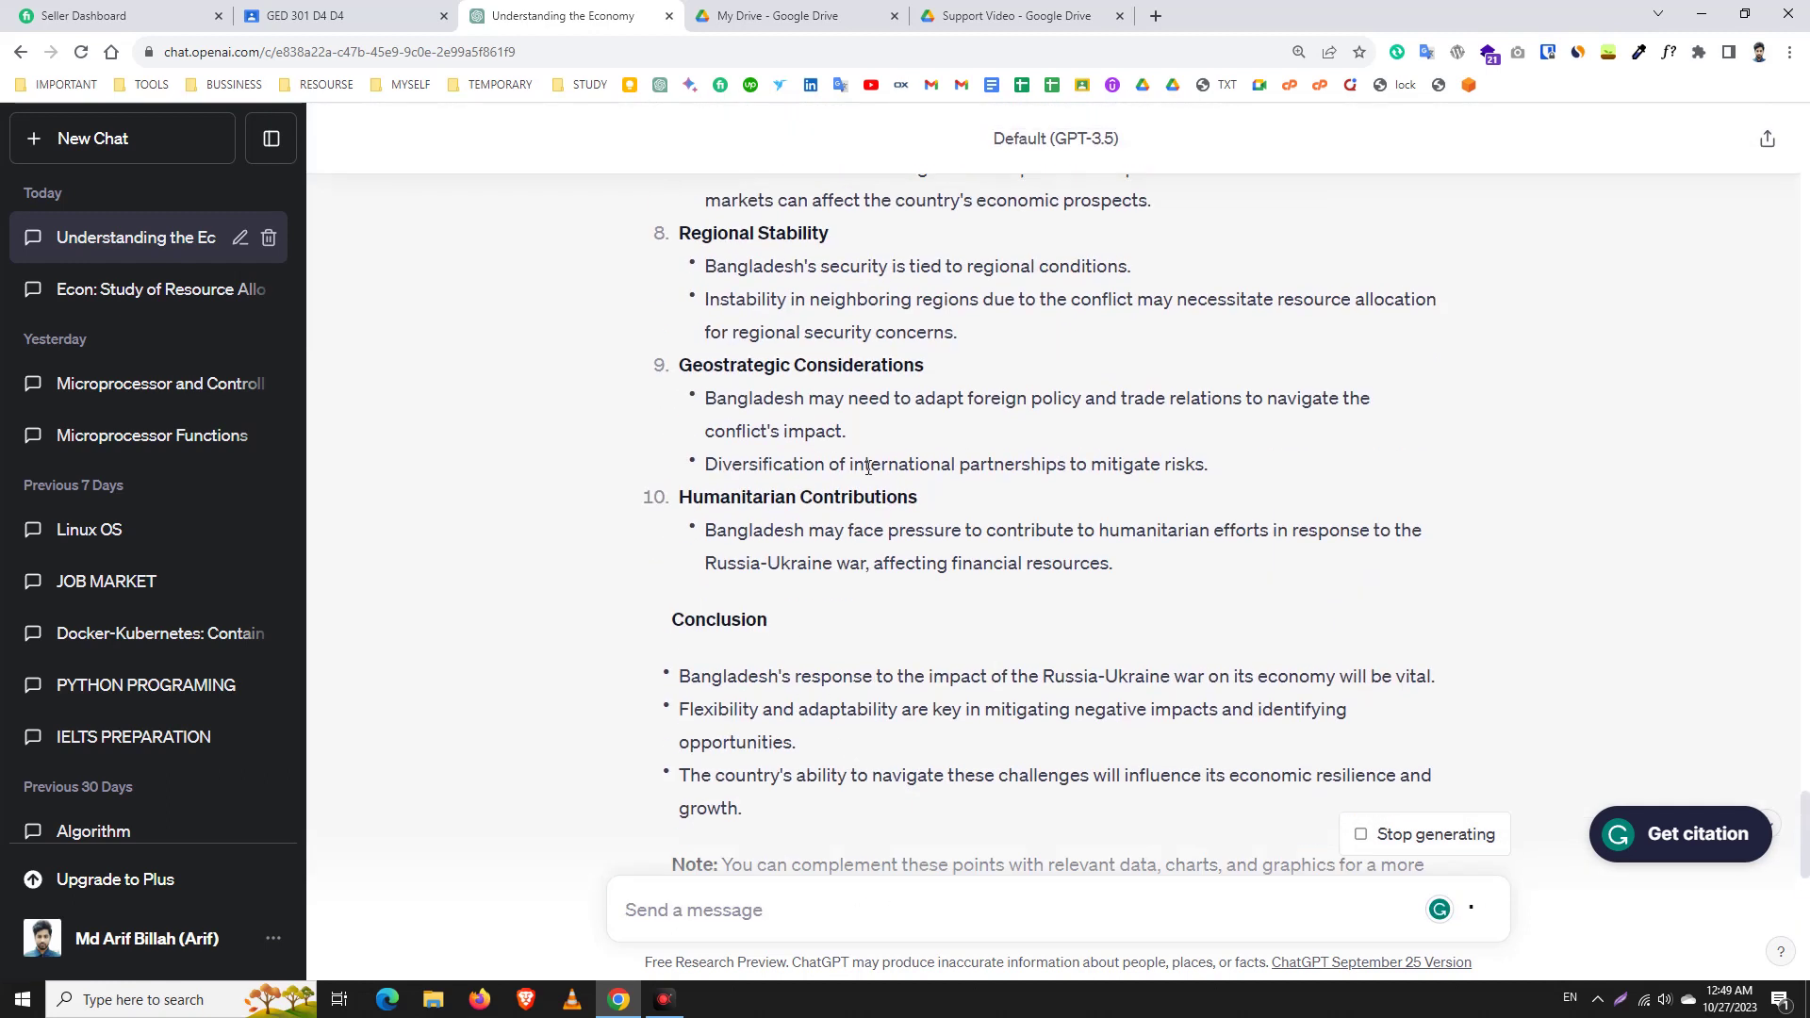
pyautogui.moveTo(1230, 468); pyautogui.dragTo(677, 370)
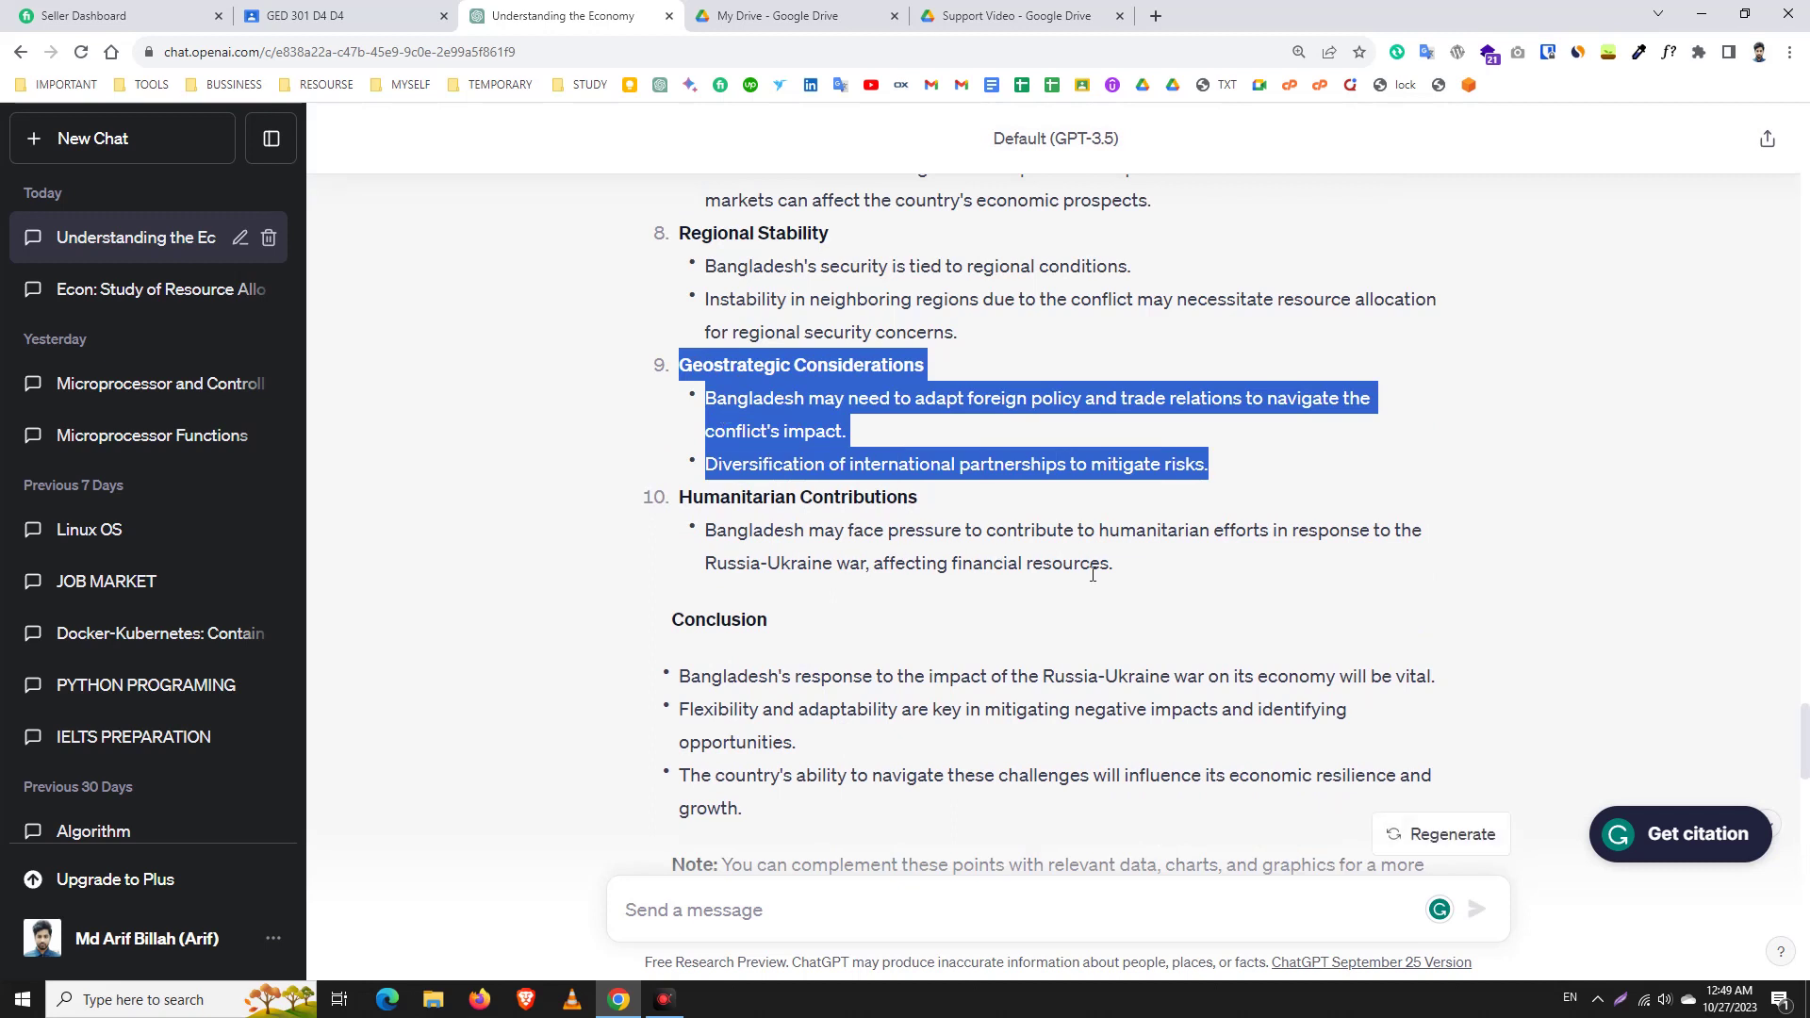
pyautogui.scroll(-8, 1037, 603)
pyautogui.scroll(3, 943, 575)
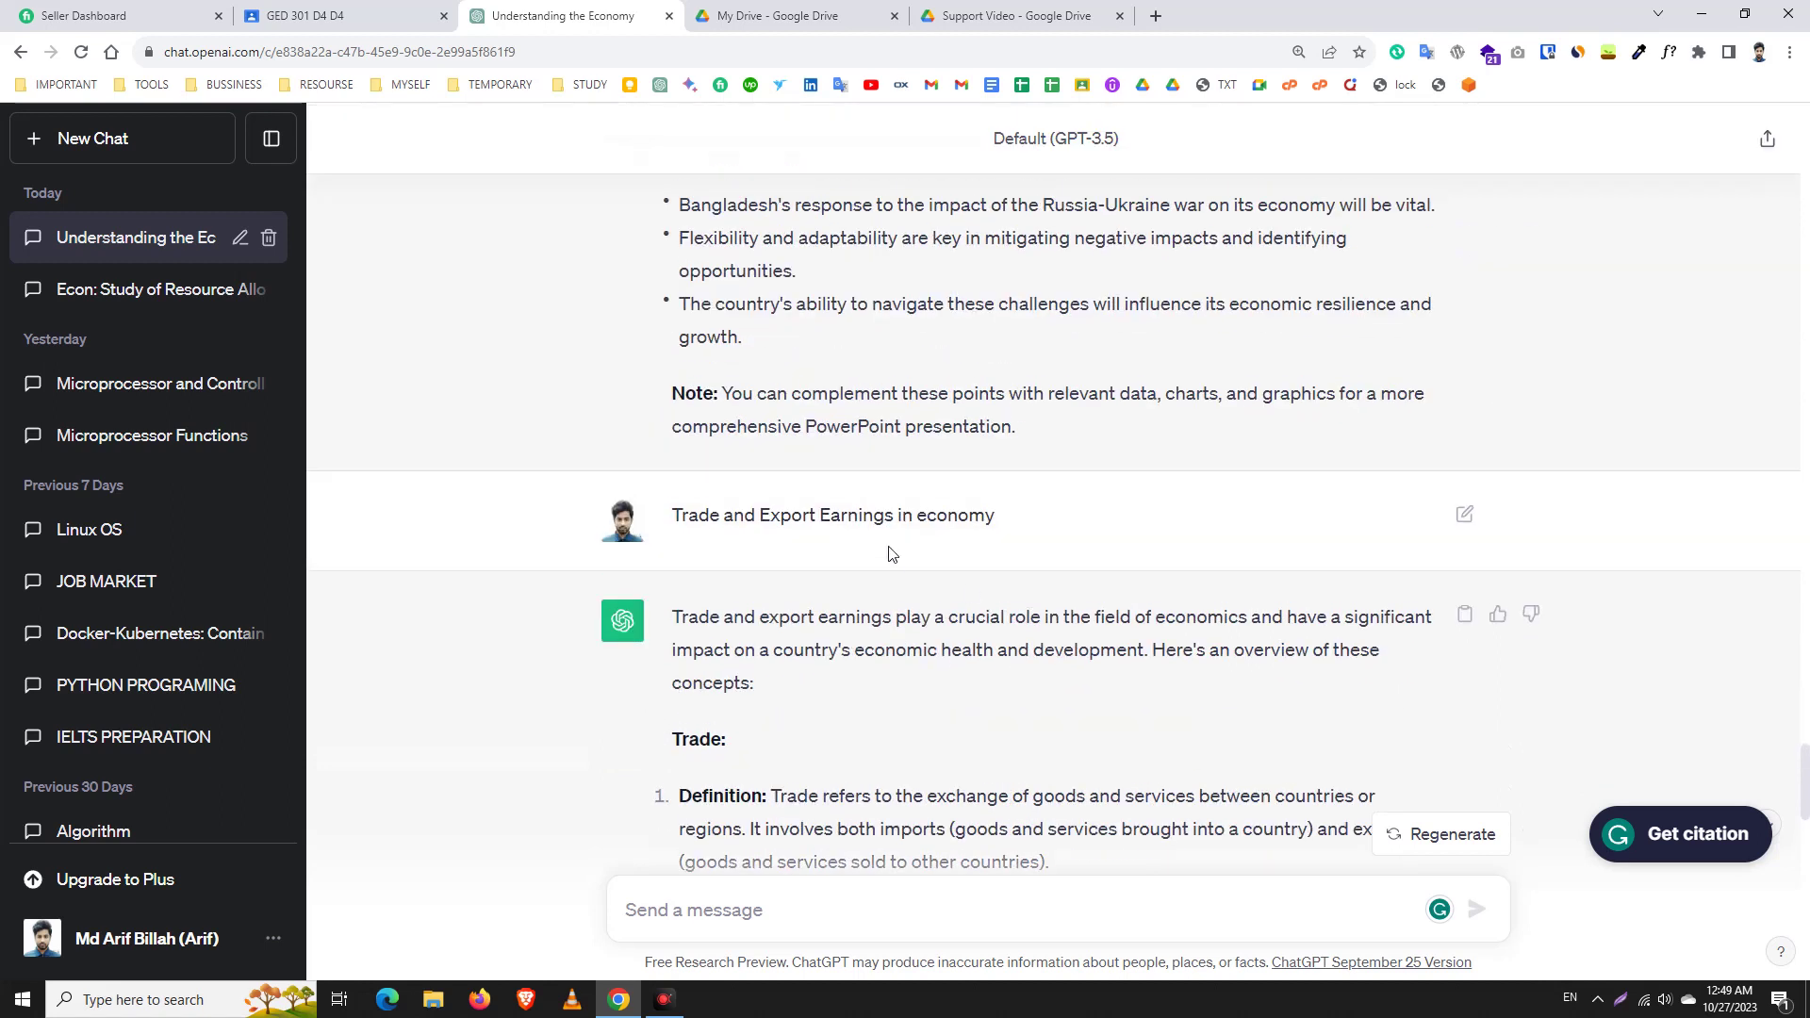
pyautogui.scroll(-4, 679, 603)
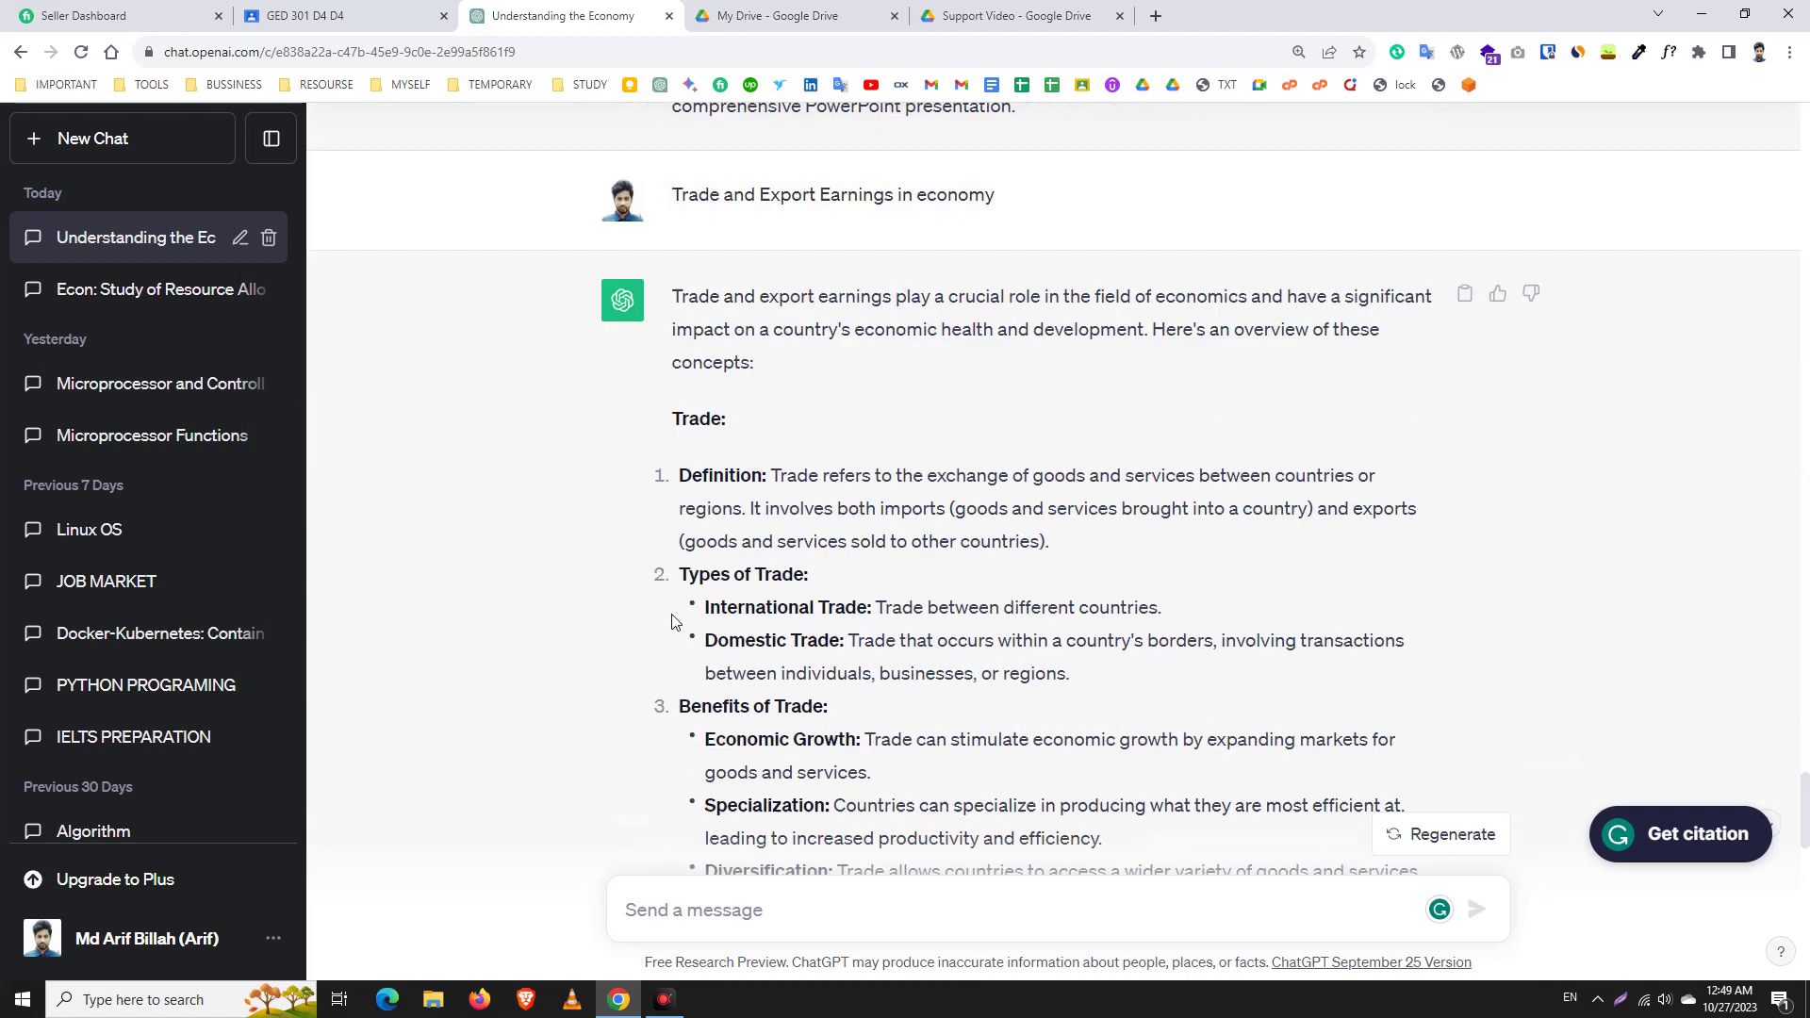
pyautogui.scroll(-2, 673, 622)
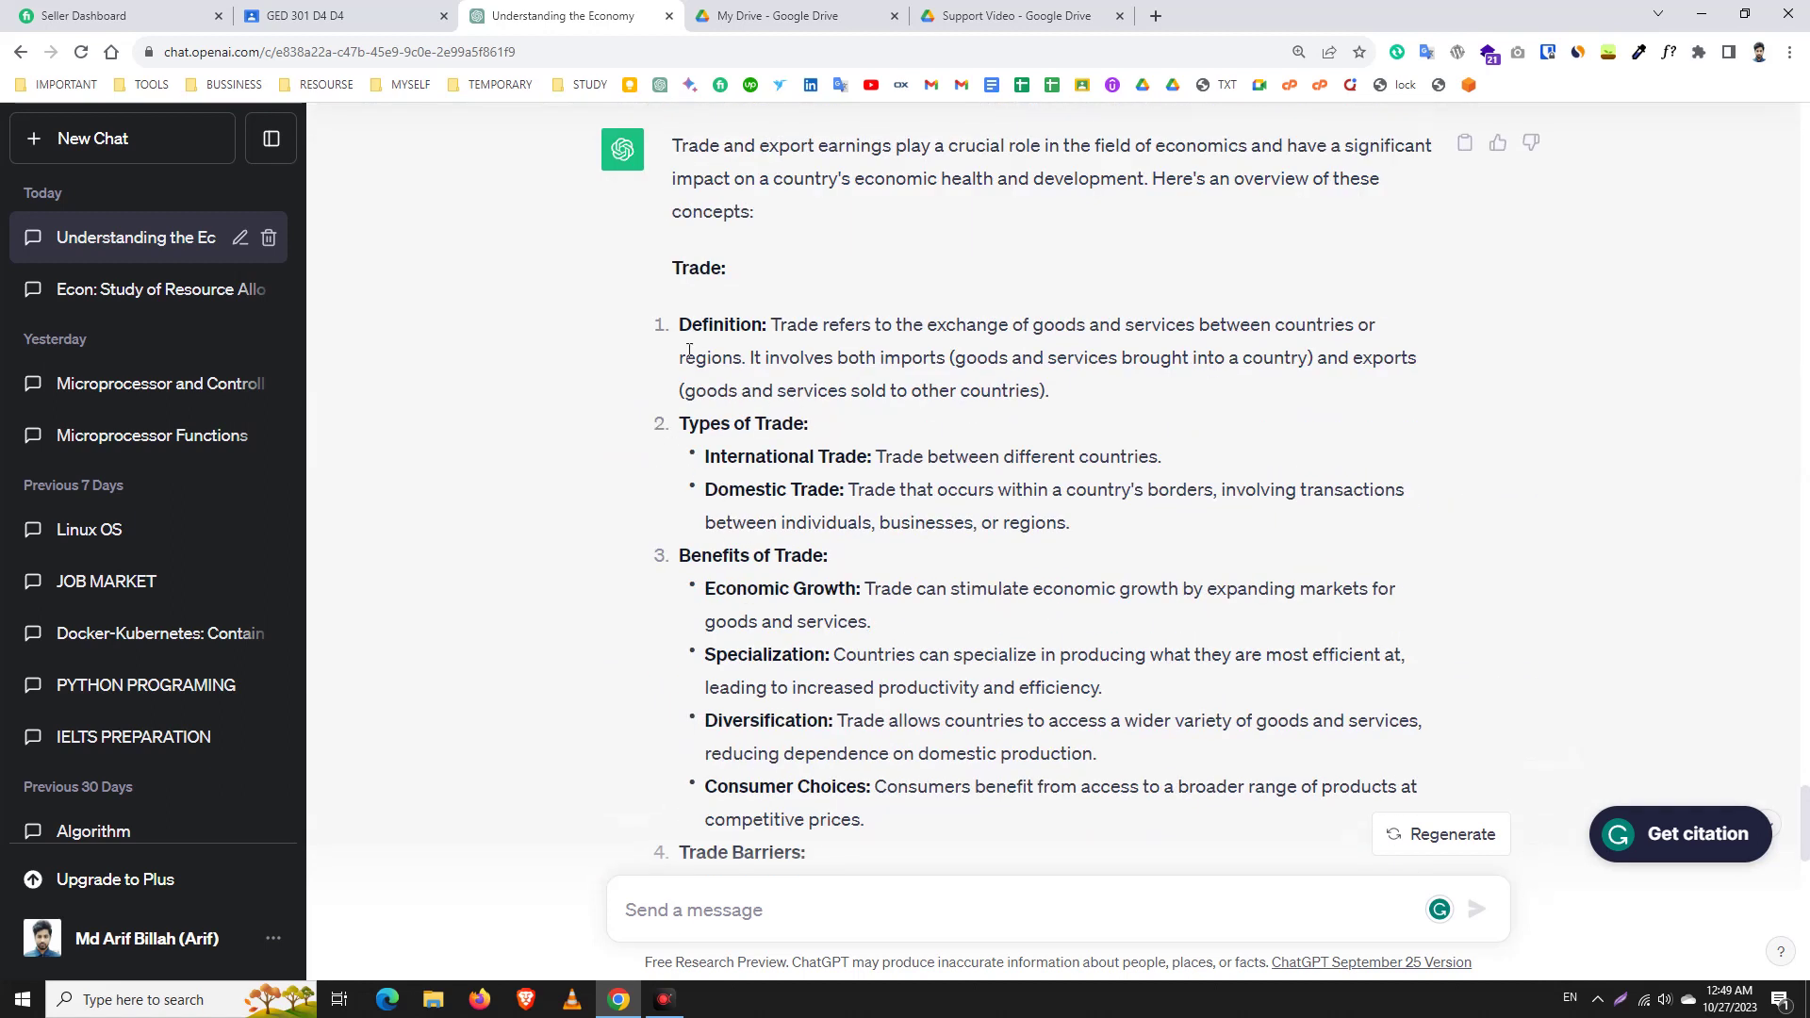
pyautogui.scroll(3, 684, 302)
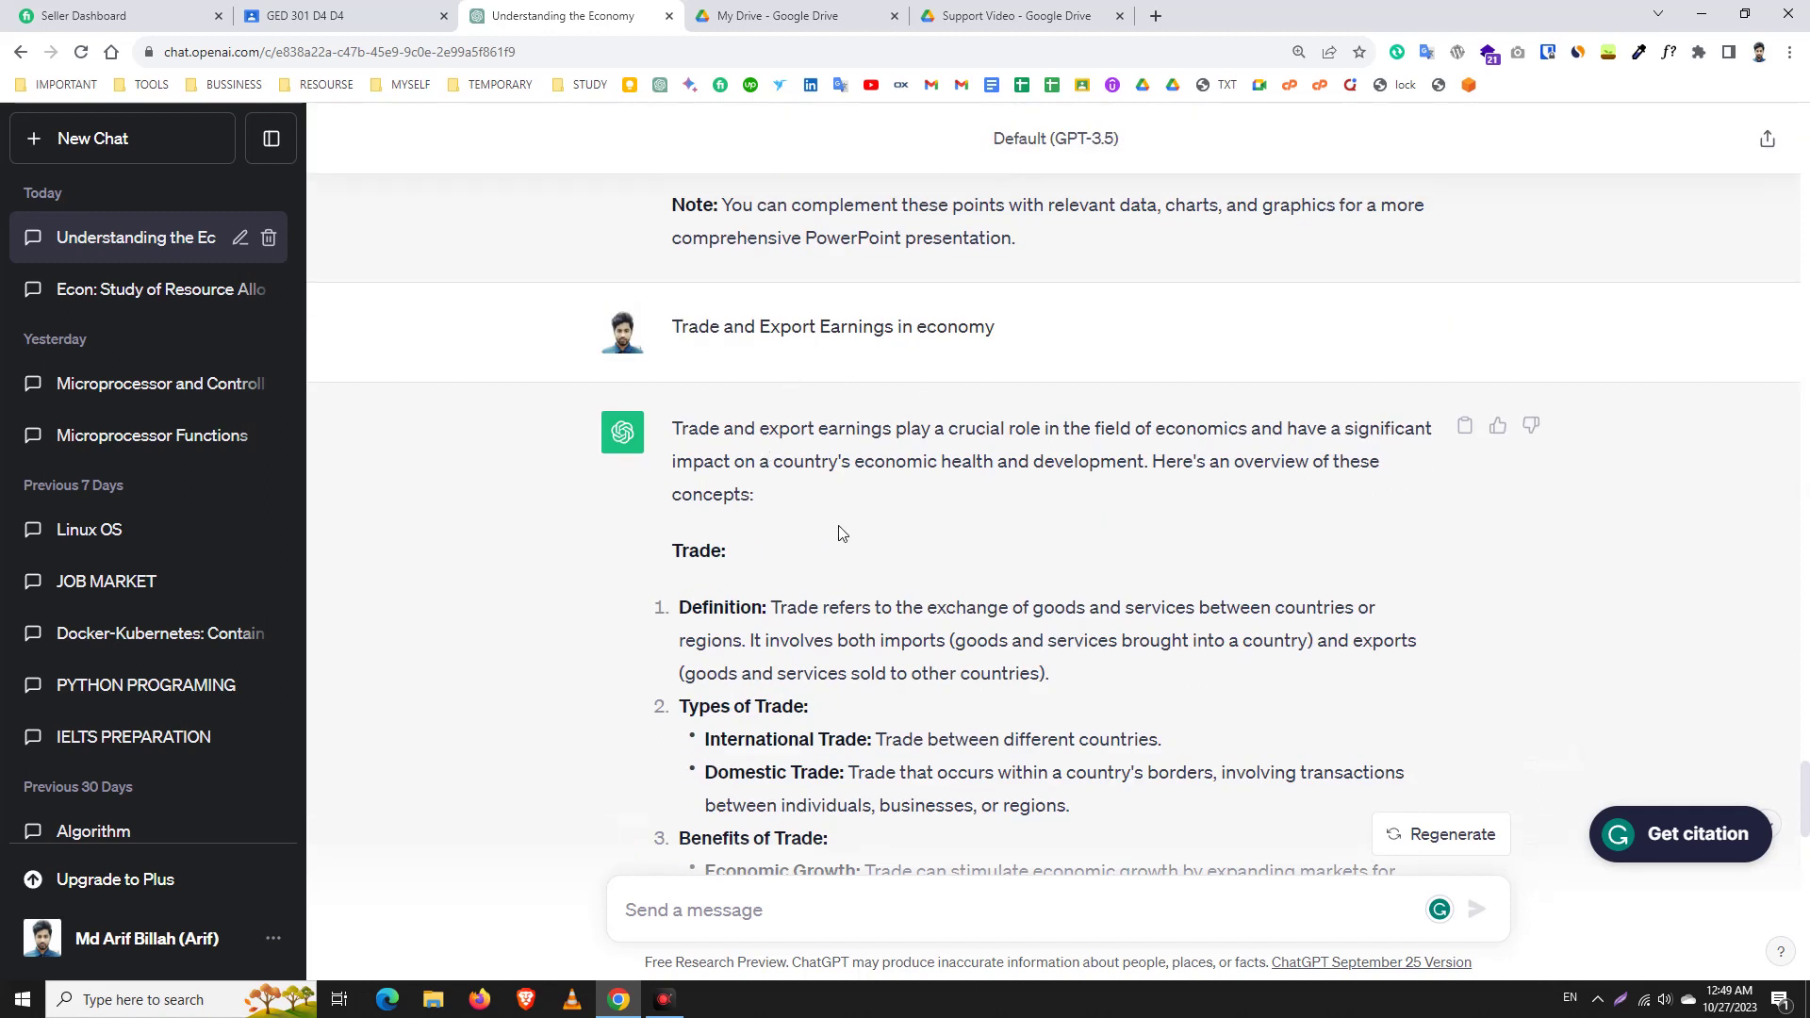
# Step: Highlight the sent trade prompt, read its answer to the summary, and compare it with the earlier slide and essay answers
pyautogui.moveTo(672, 326); pyautogui.dragTo(999, 344)
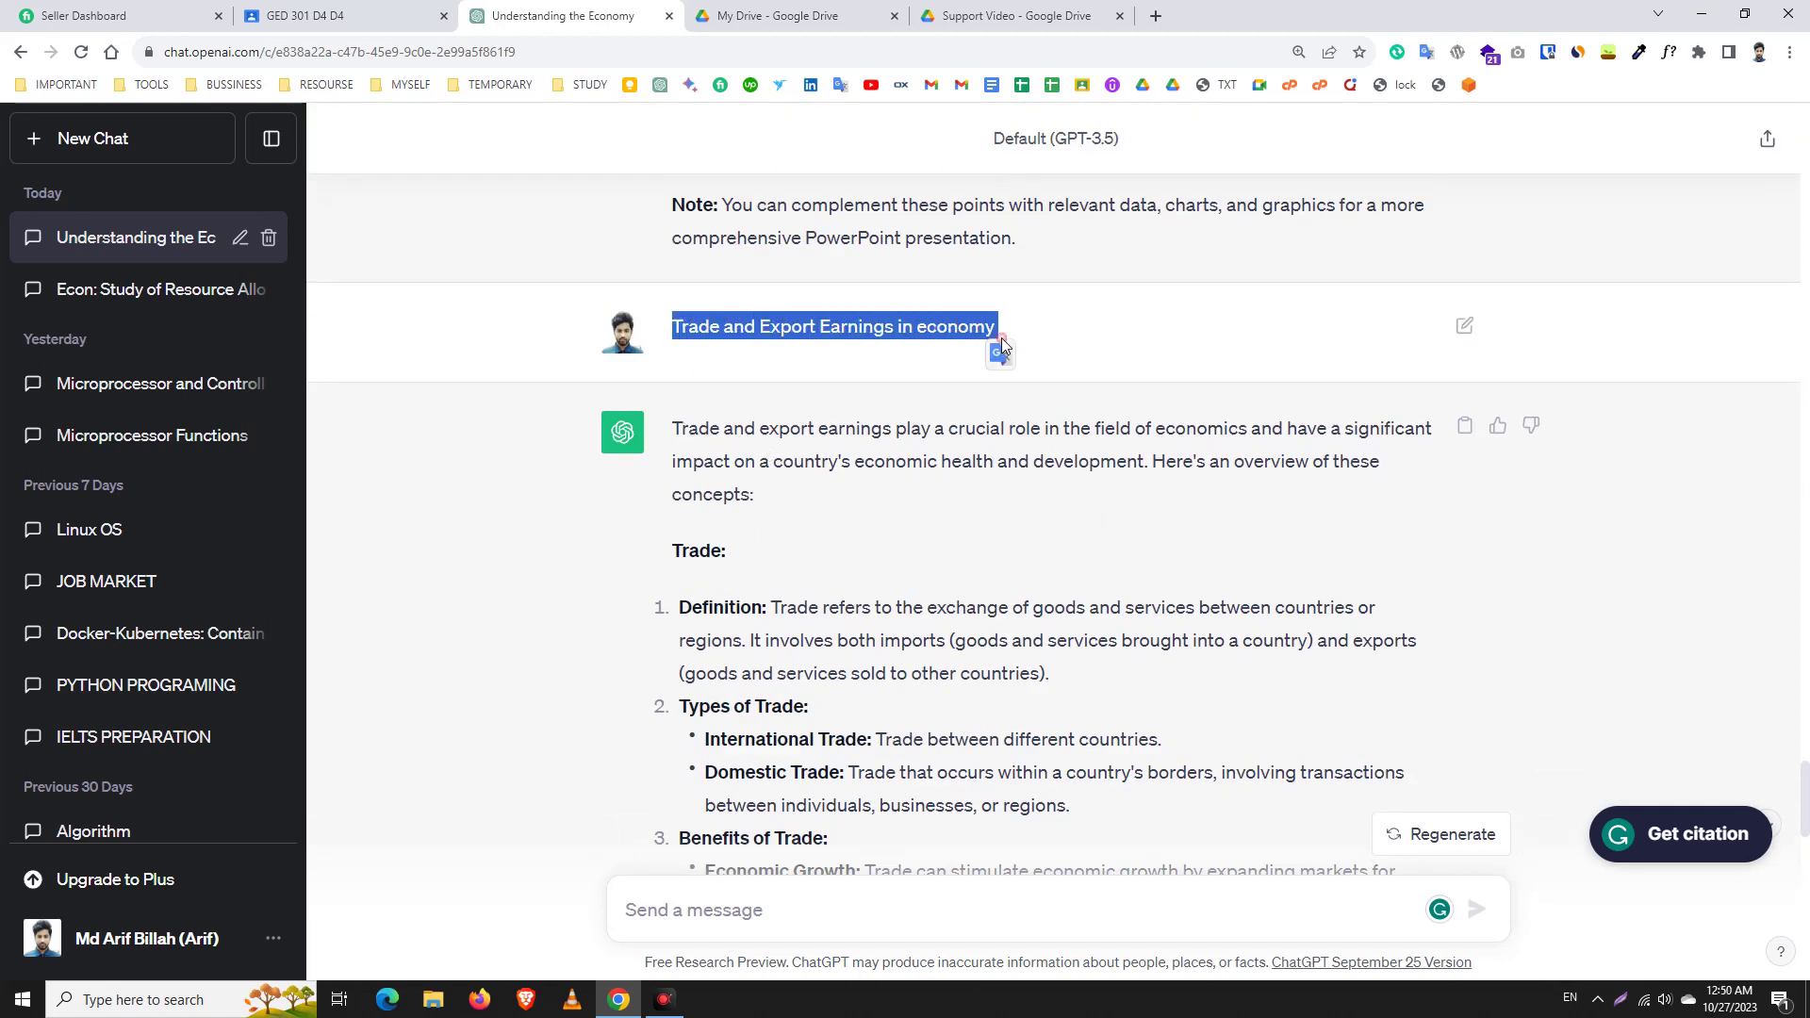
pyautogui.scroll(-3, 719, 535)
pyautogui.scroll(-3, 754, 660)
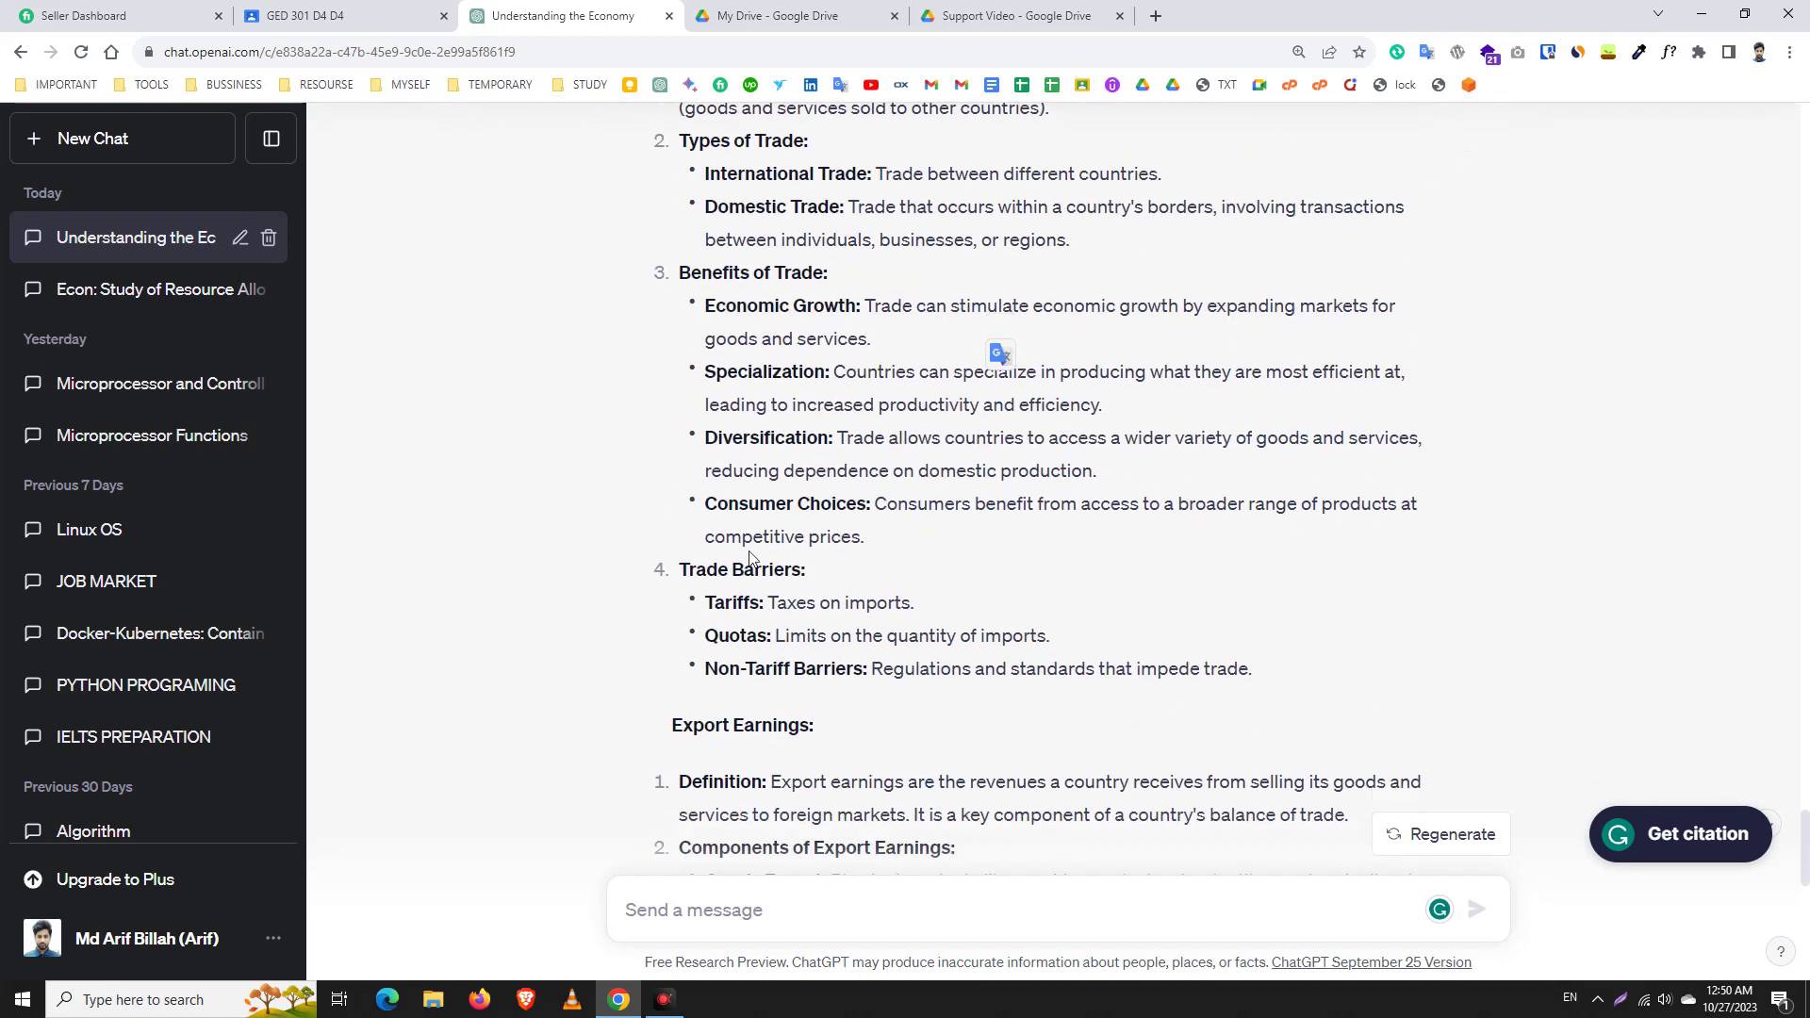
pyautogui.scroll(-12, 751, 559)
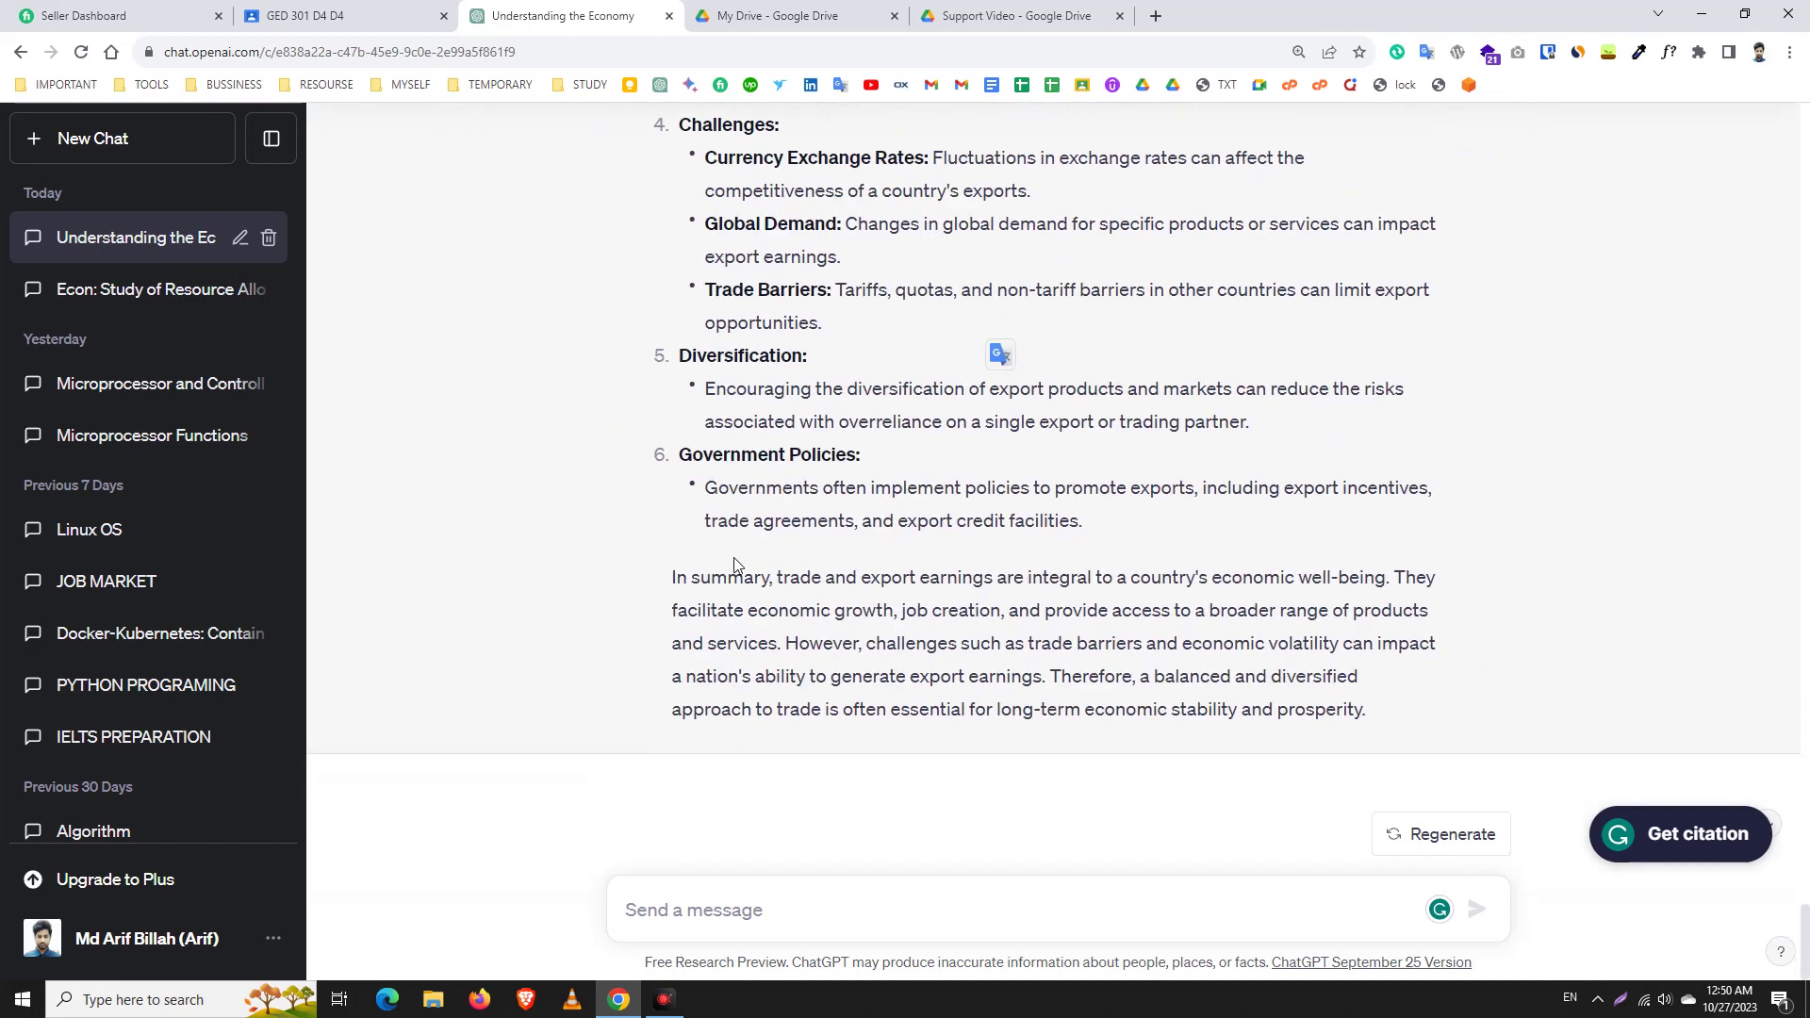
pyautogui.scroll(20, 734, 557)
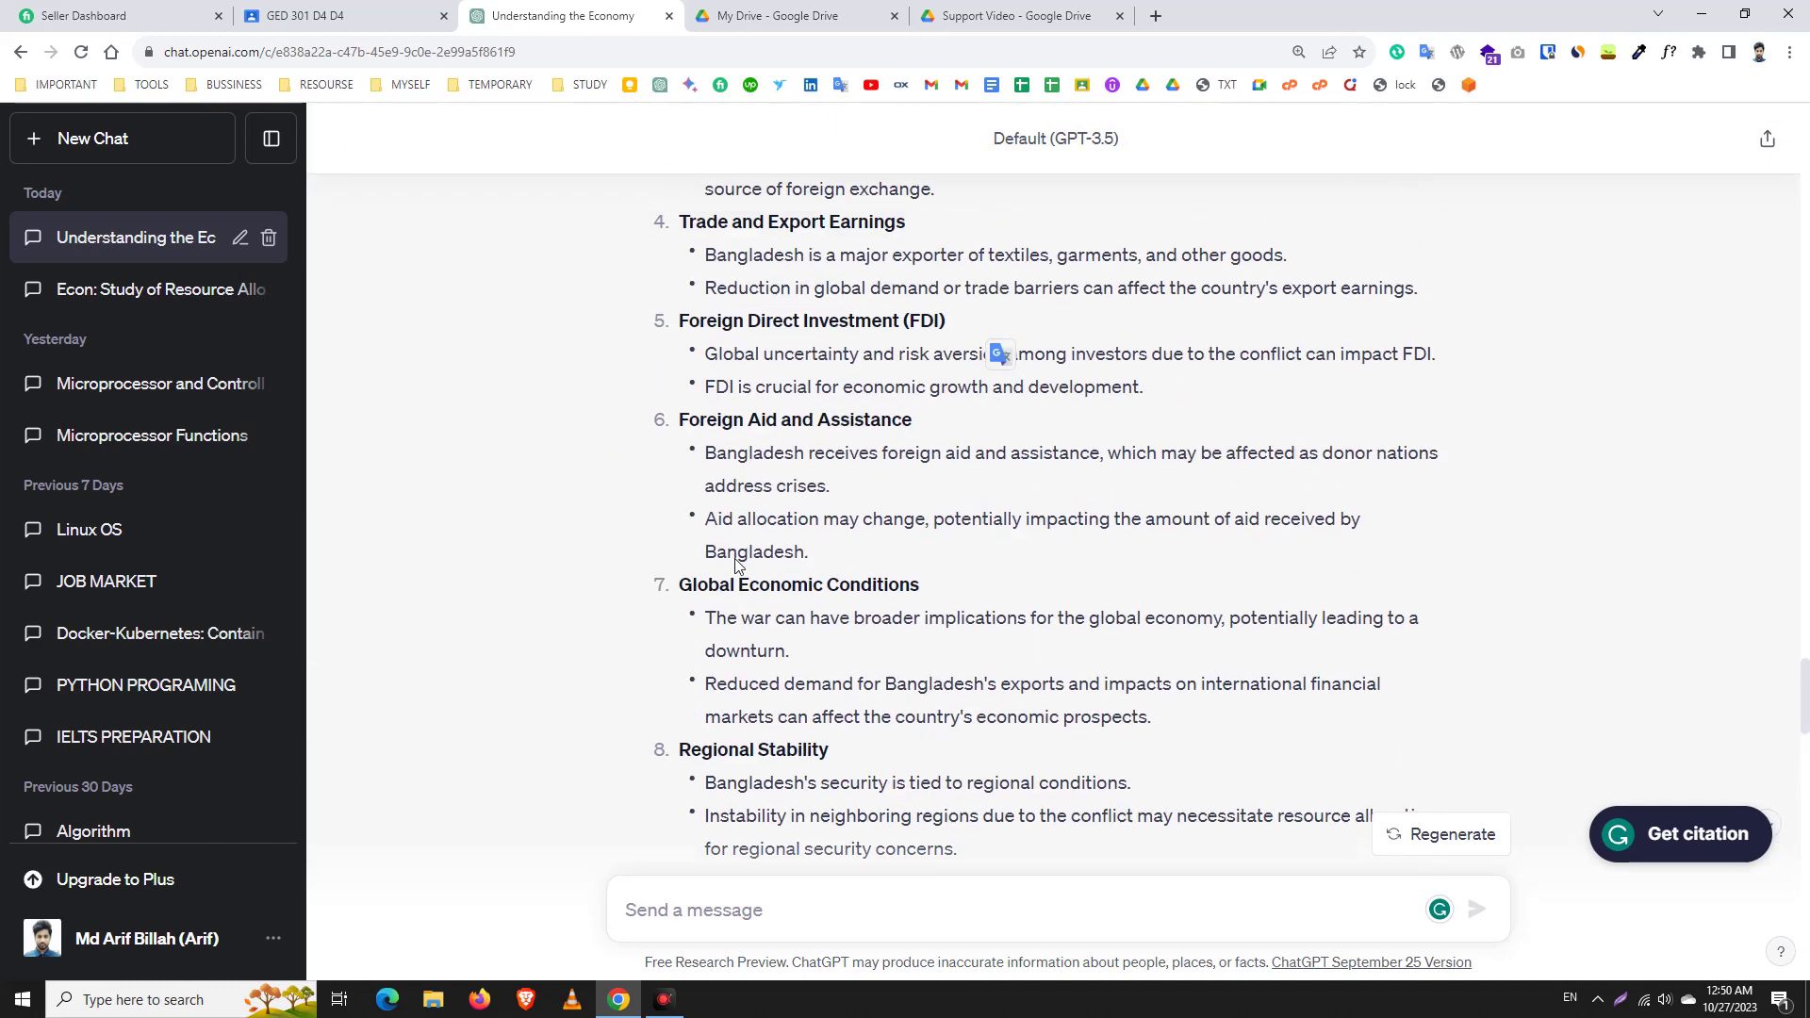
pyautogui.scroll(20, 738, 562)
pyautogui.scroll(-5, 747, 562)
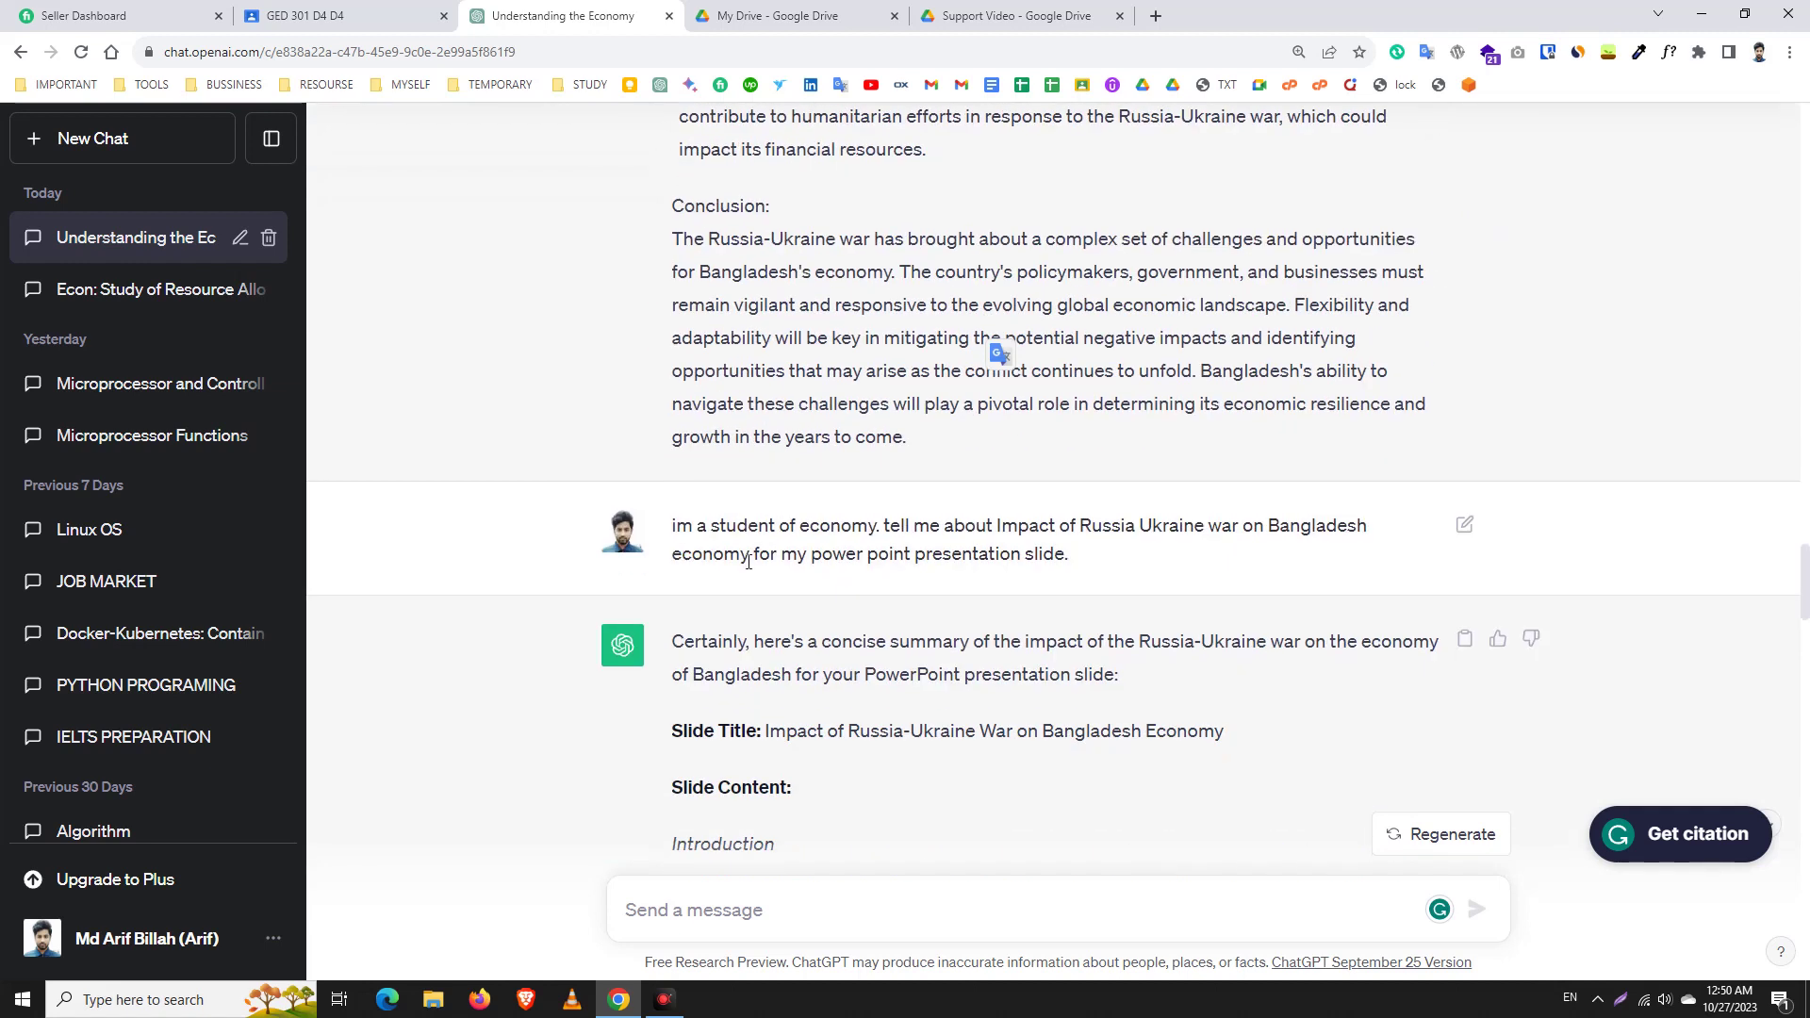
pyautogui.scroll(-20, 929, 579)
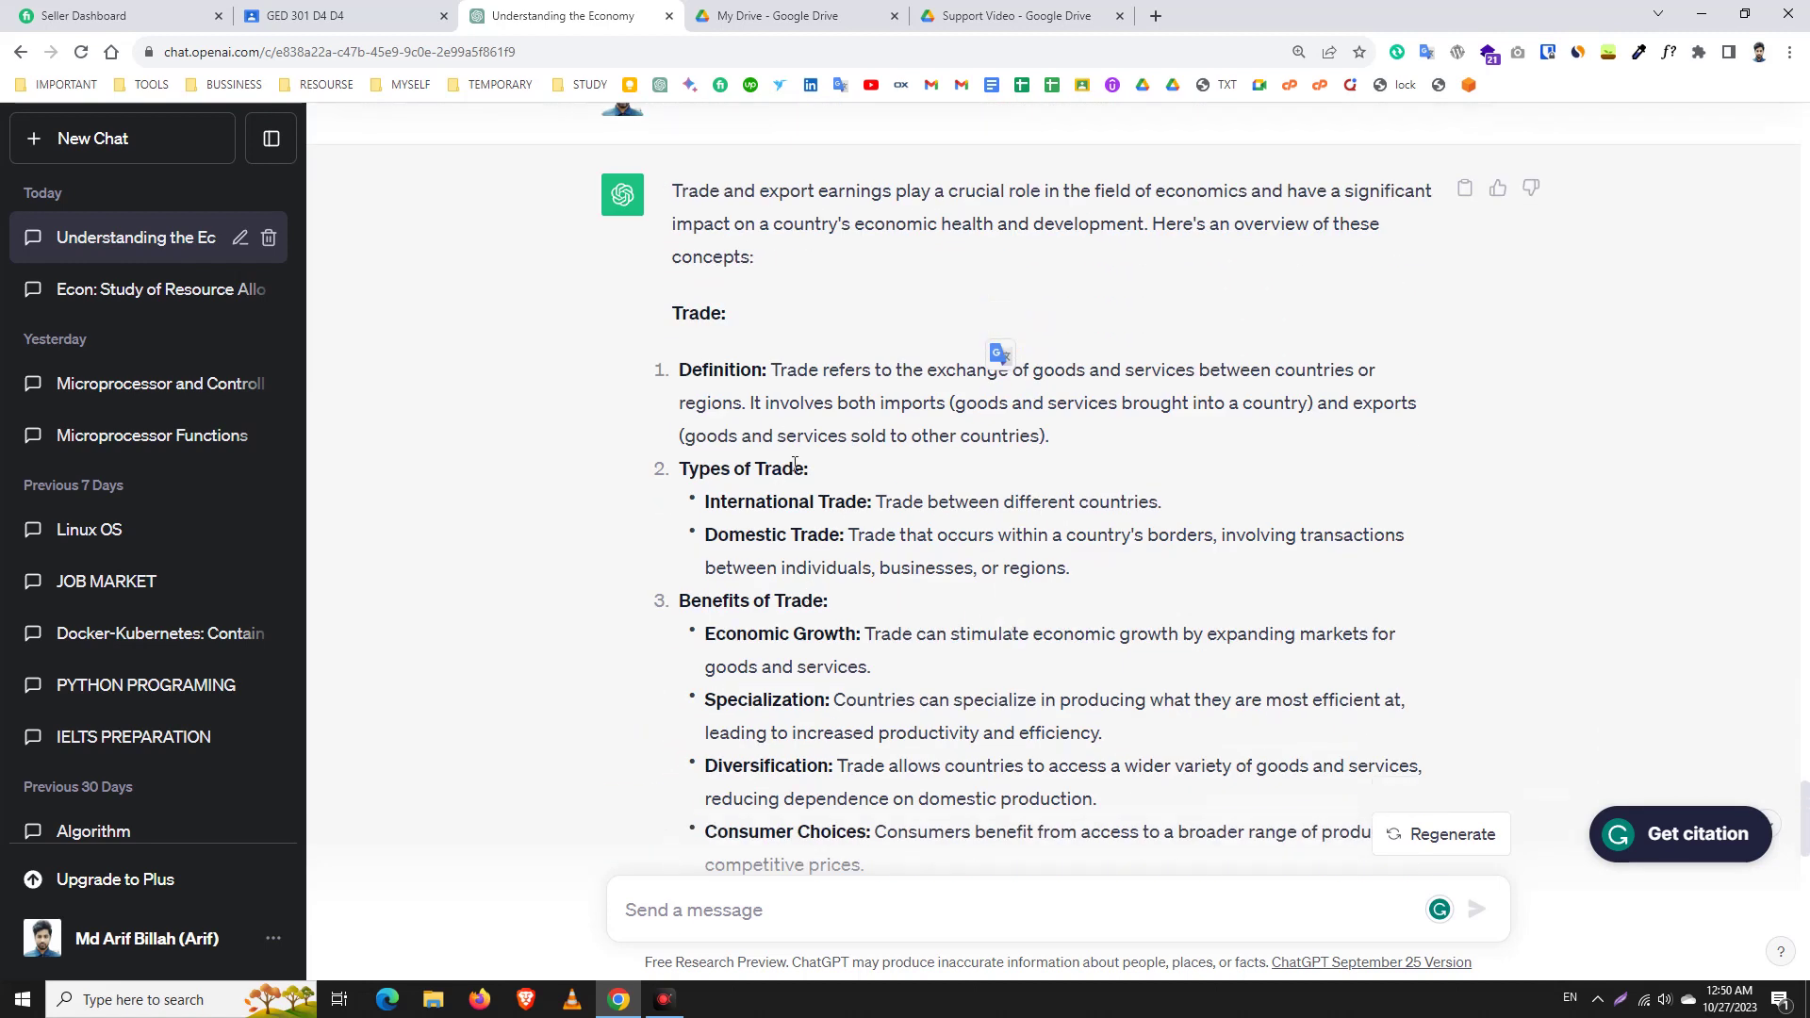
# Step: Highlight the sent prompt "Trade and Export Earnings in economy" and read the Definition and Types of Trade points of its answer
pyautogui.scroll(3, 731, 478)
pyautogui.tripleClick(717, 373)
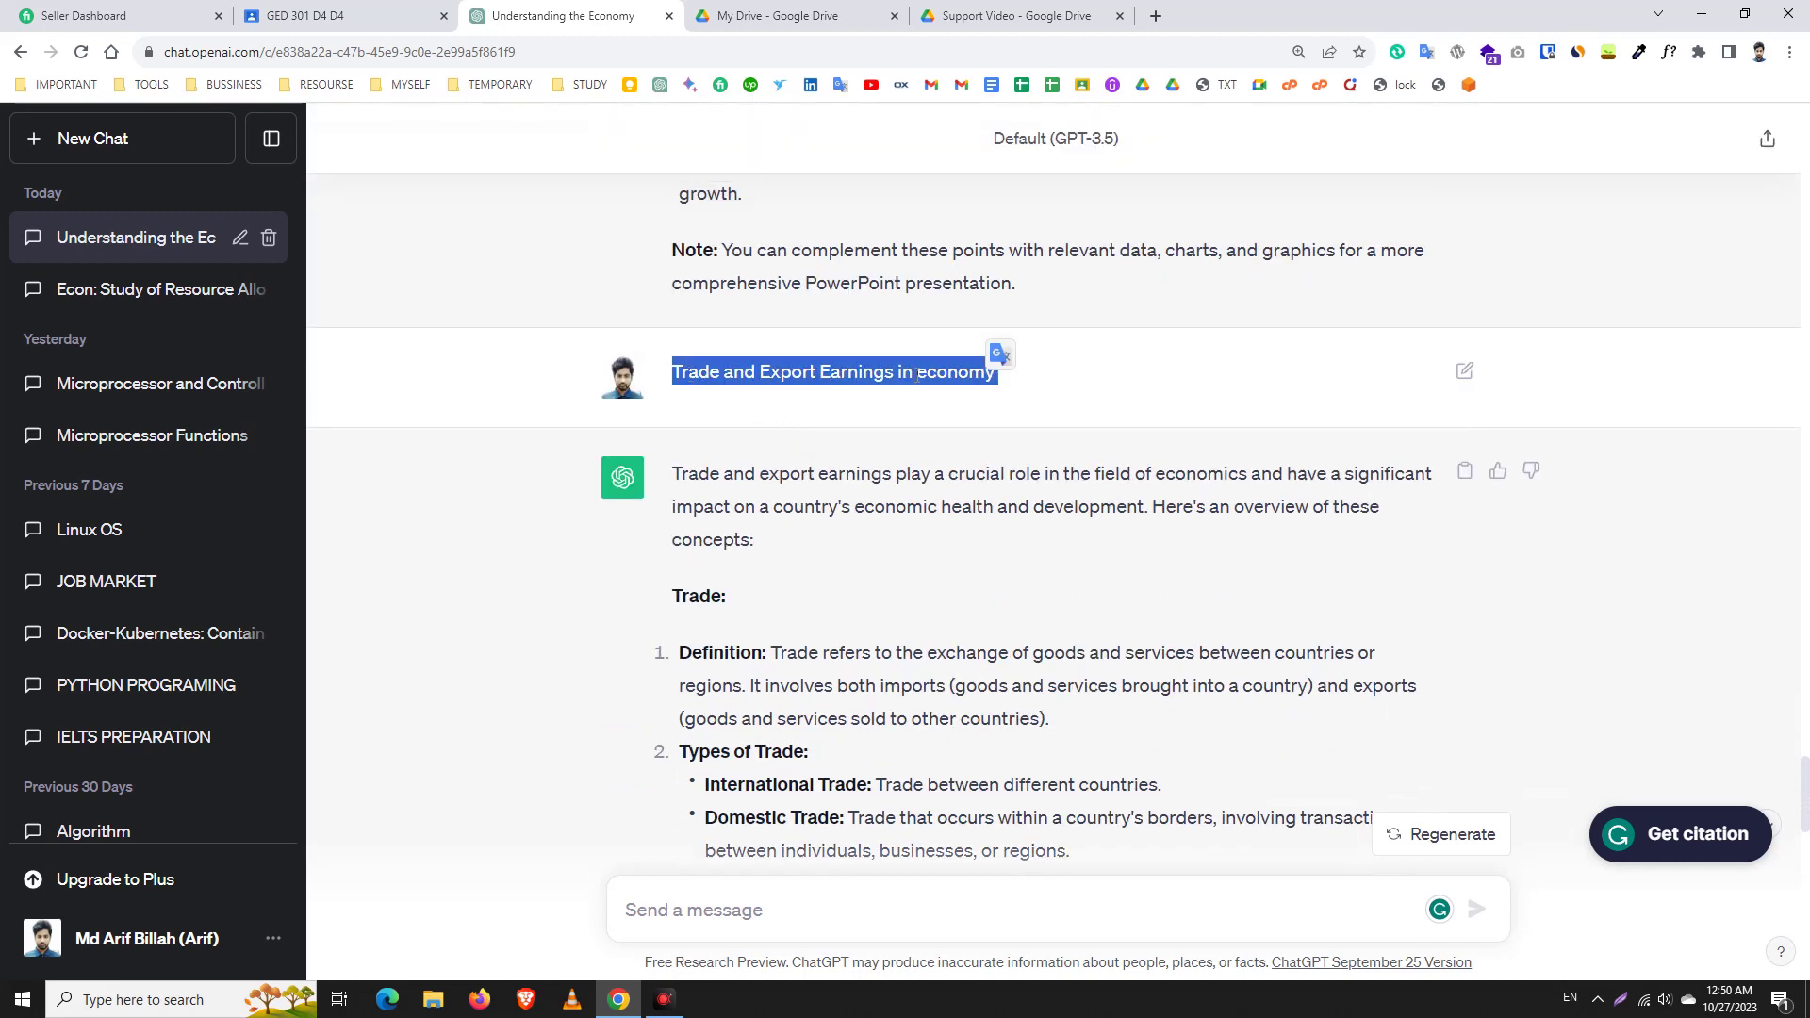
pyautogui.scroll(-4, 840, 514)
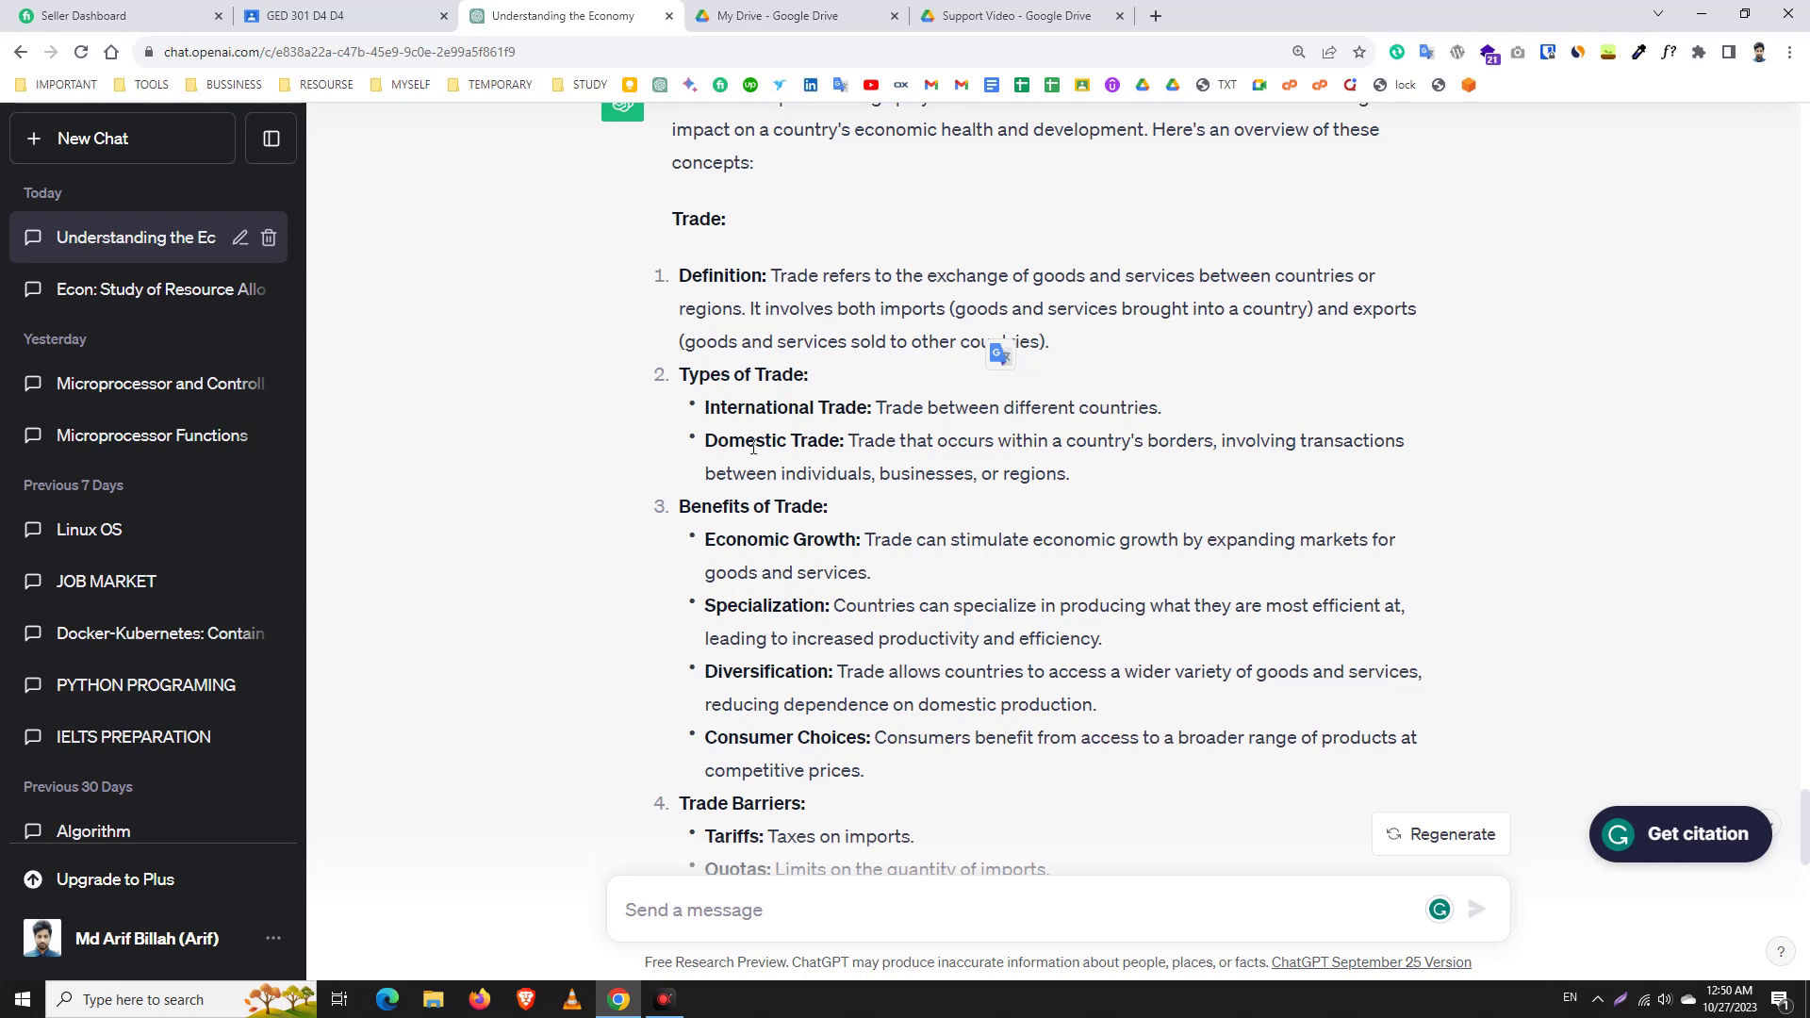
pyautogui.scroll(1, 695, 396)
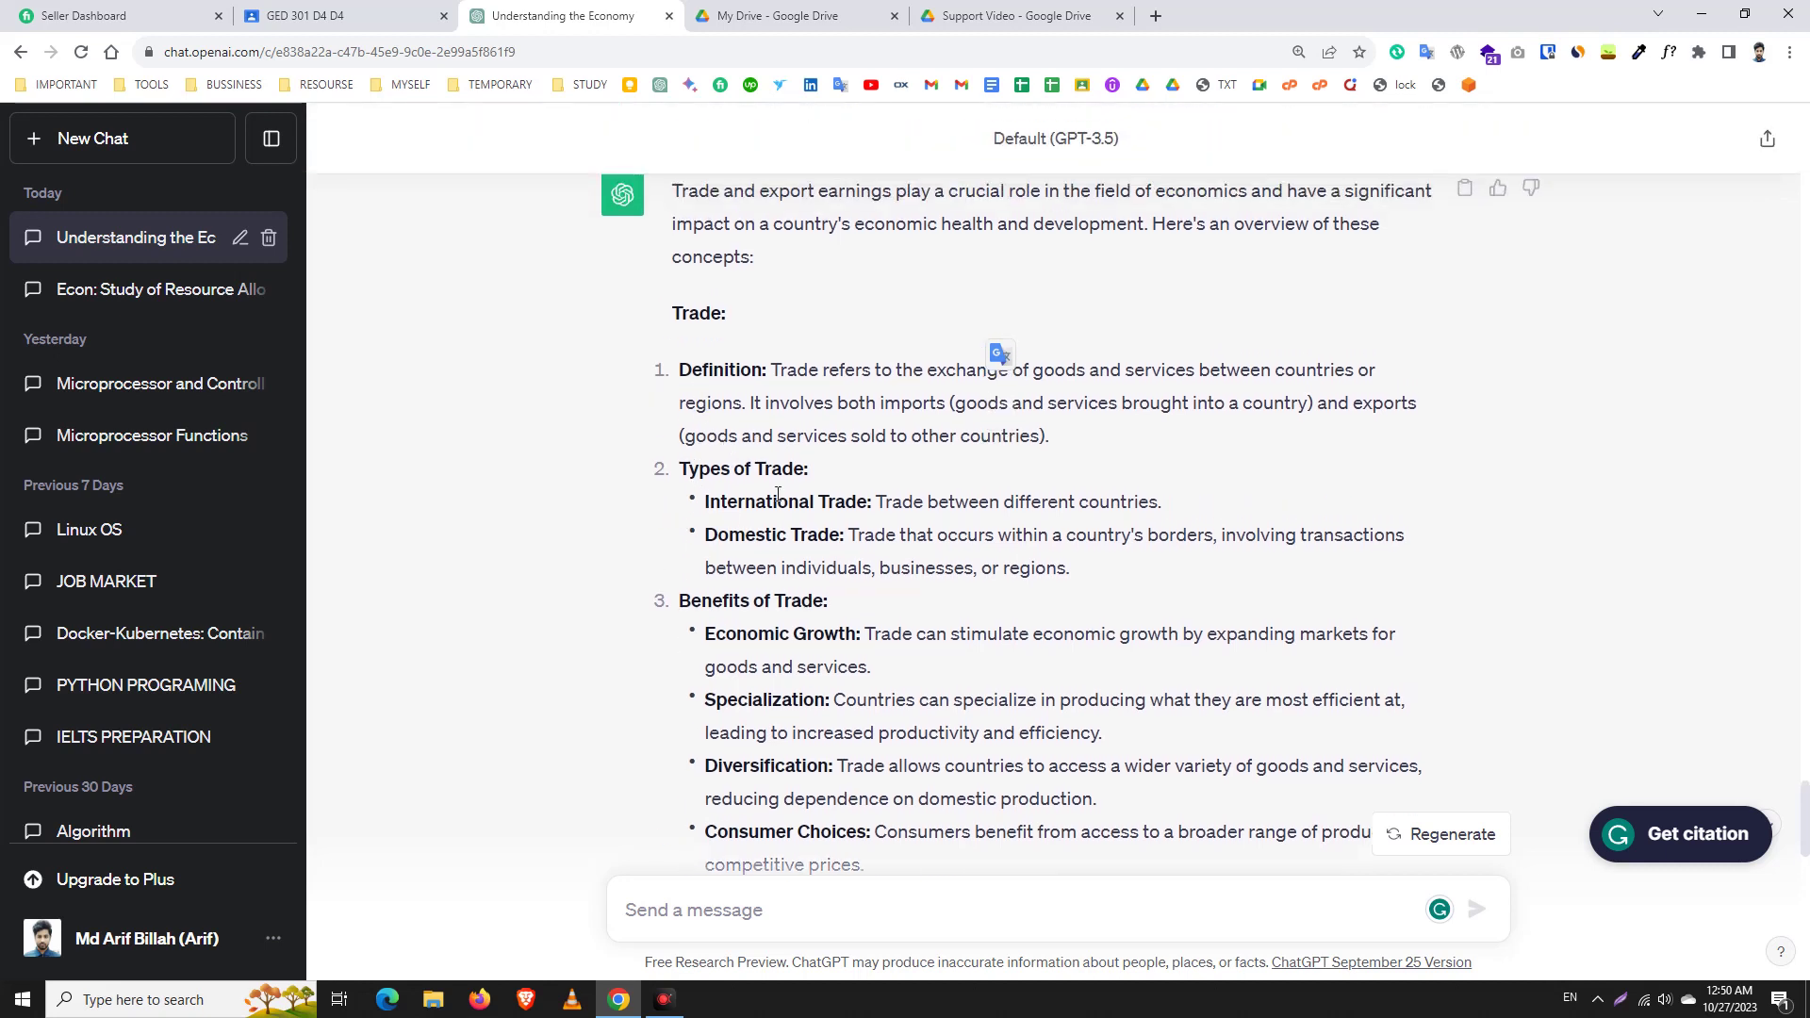
pyautogui.scroll(-4, 777, 497)
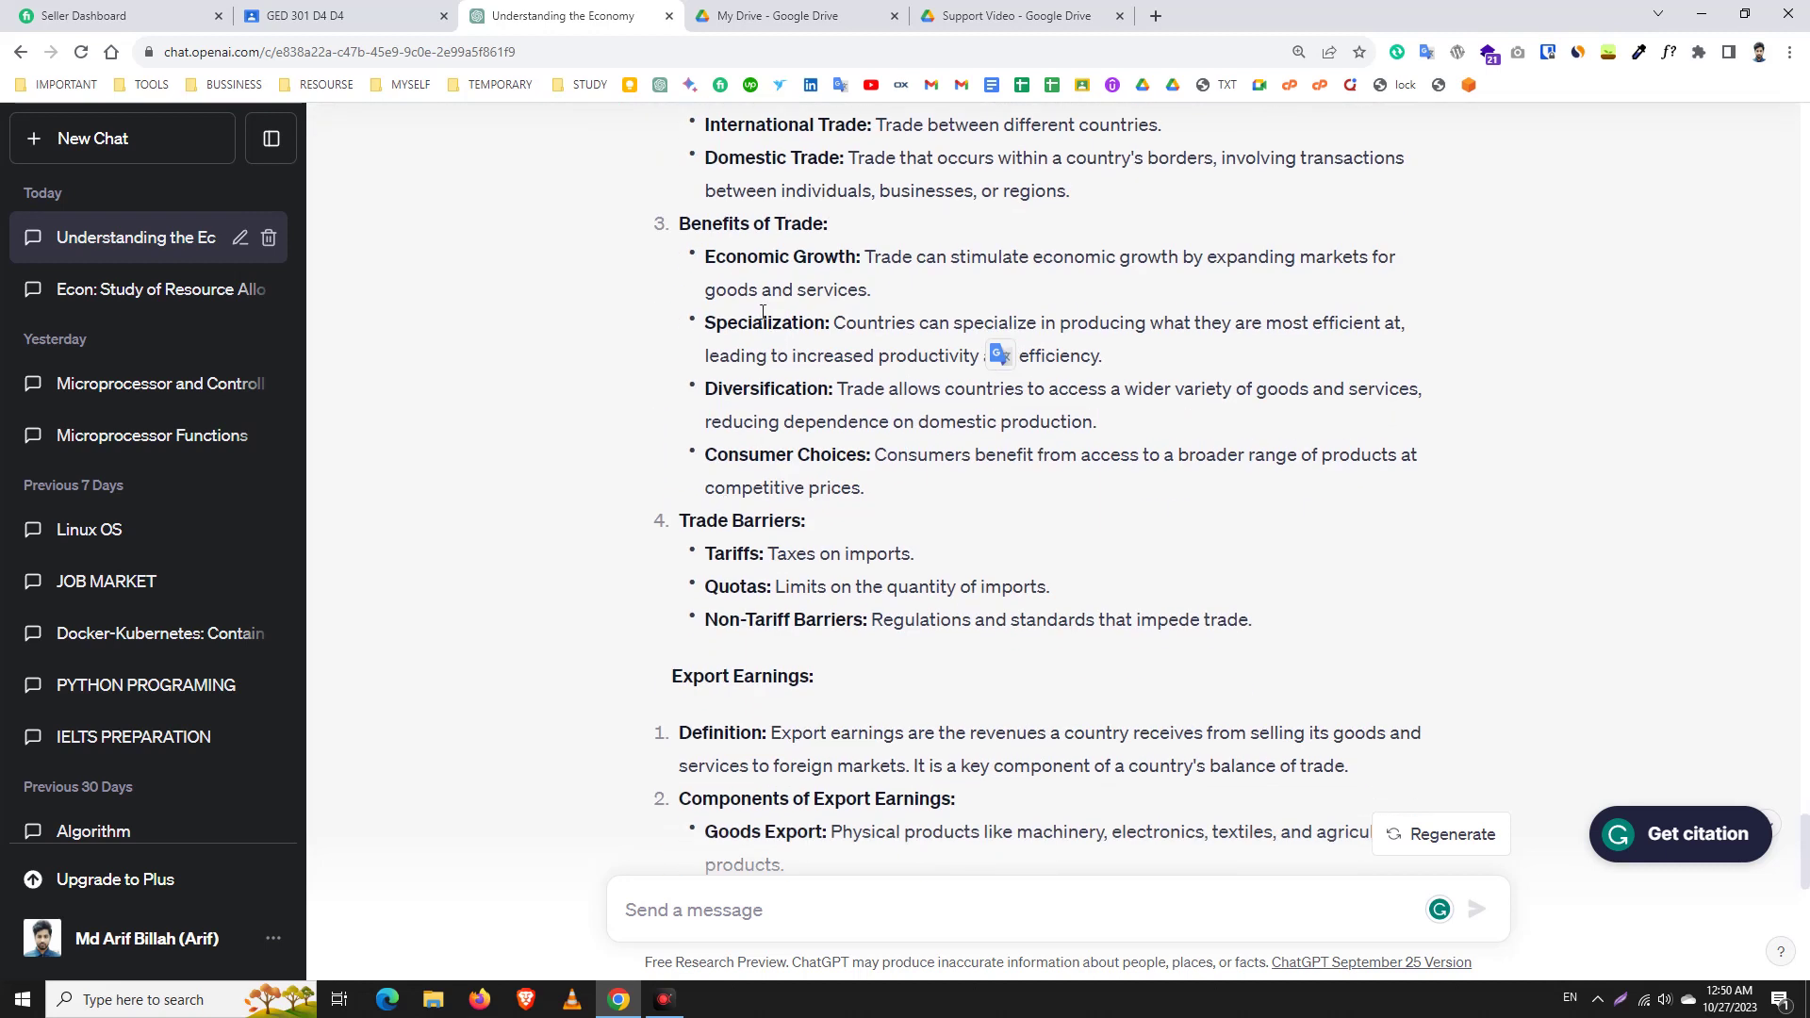
# Step: Highlight the Benefits of Trade heading and its Economic Growth and Specialization points, and examine the bullets beneath it
pyautogui.moveTo(677, 226); pyautogui.dragTo(834, 229)
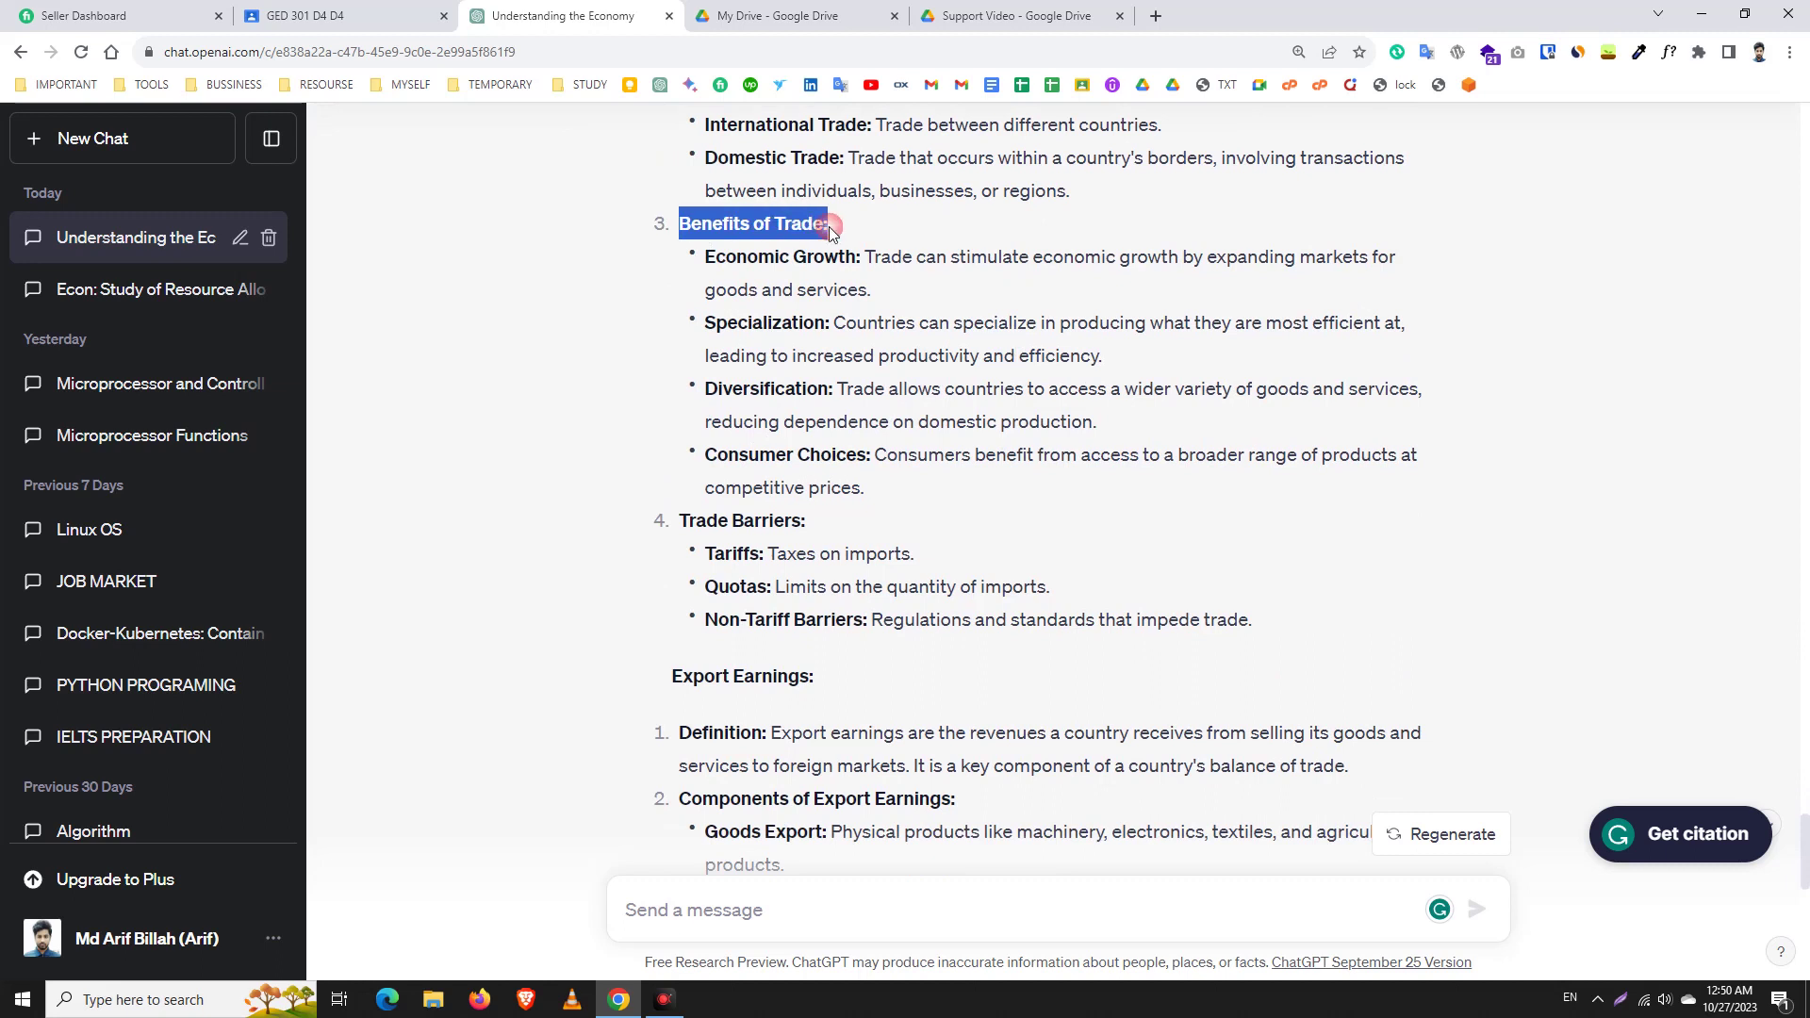
pyautogui.moveTo(704, 257); pyautogui.dragTo(857, 259)
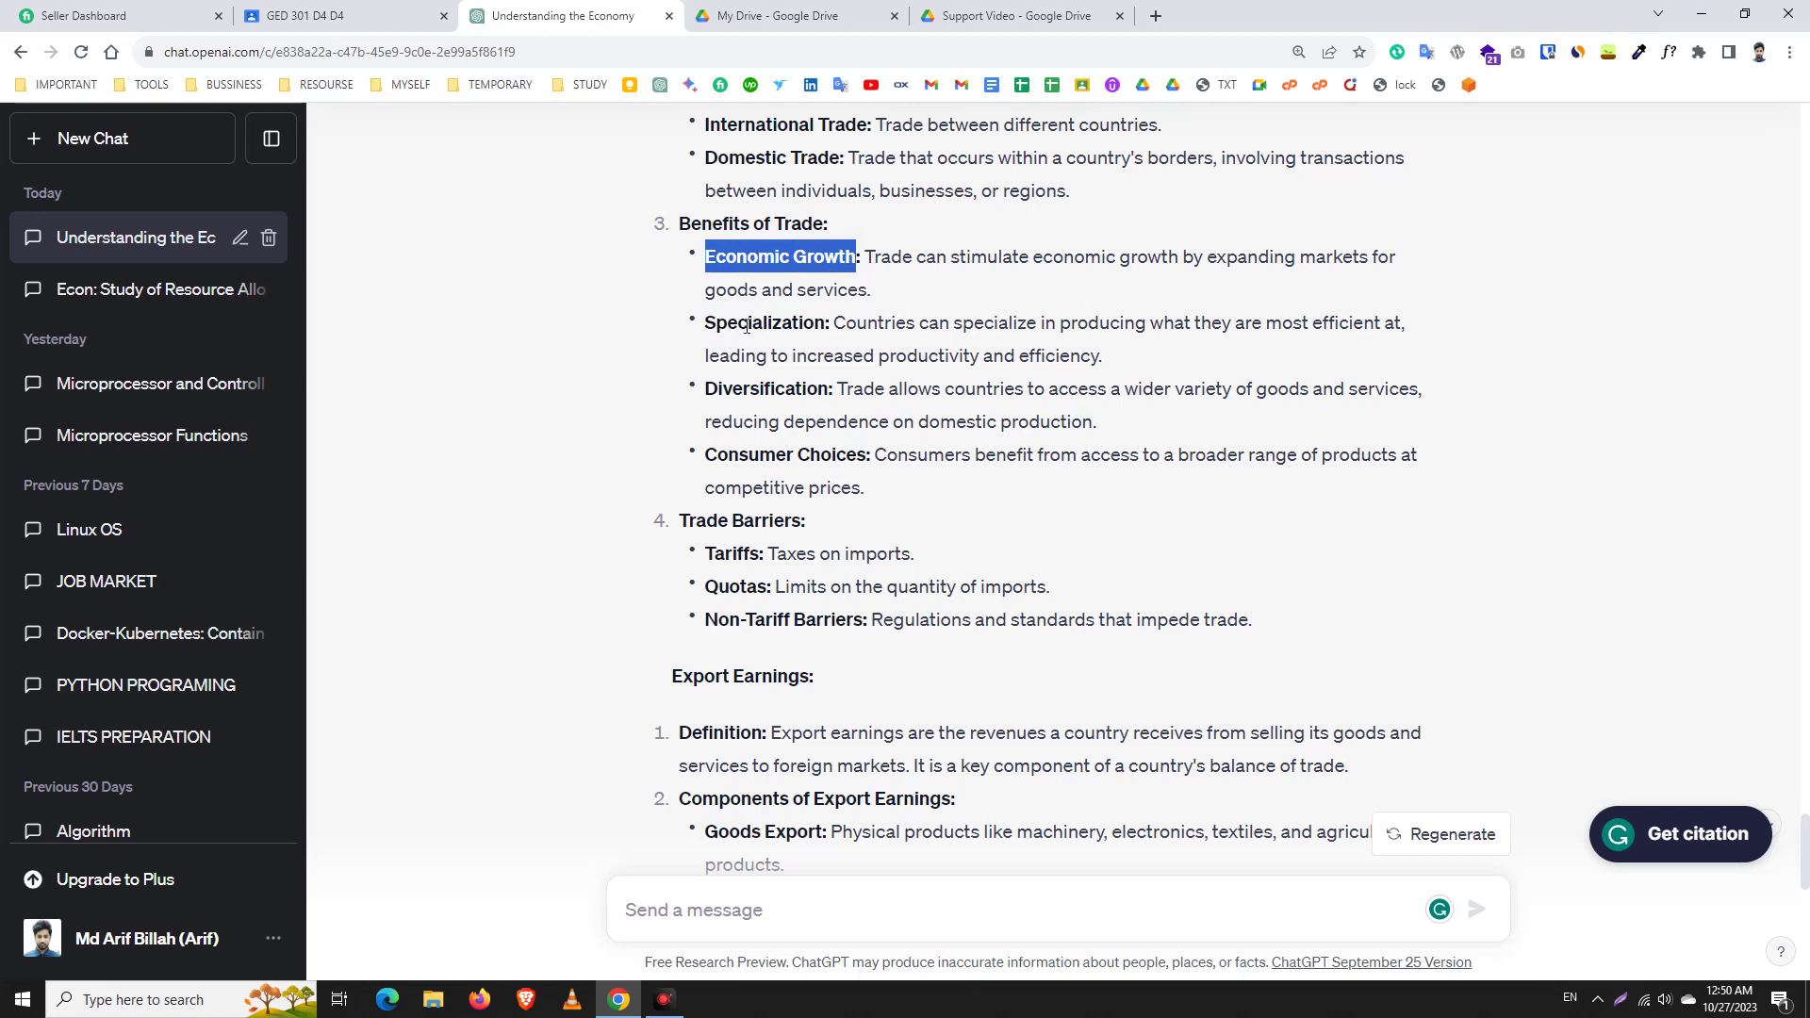
pyautogui.moveTo(708, 328); pyautogui.dragTo(827, 327)
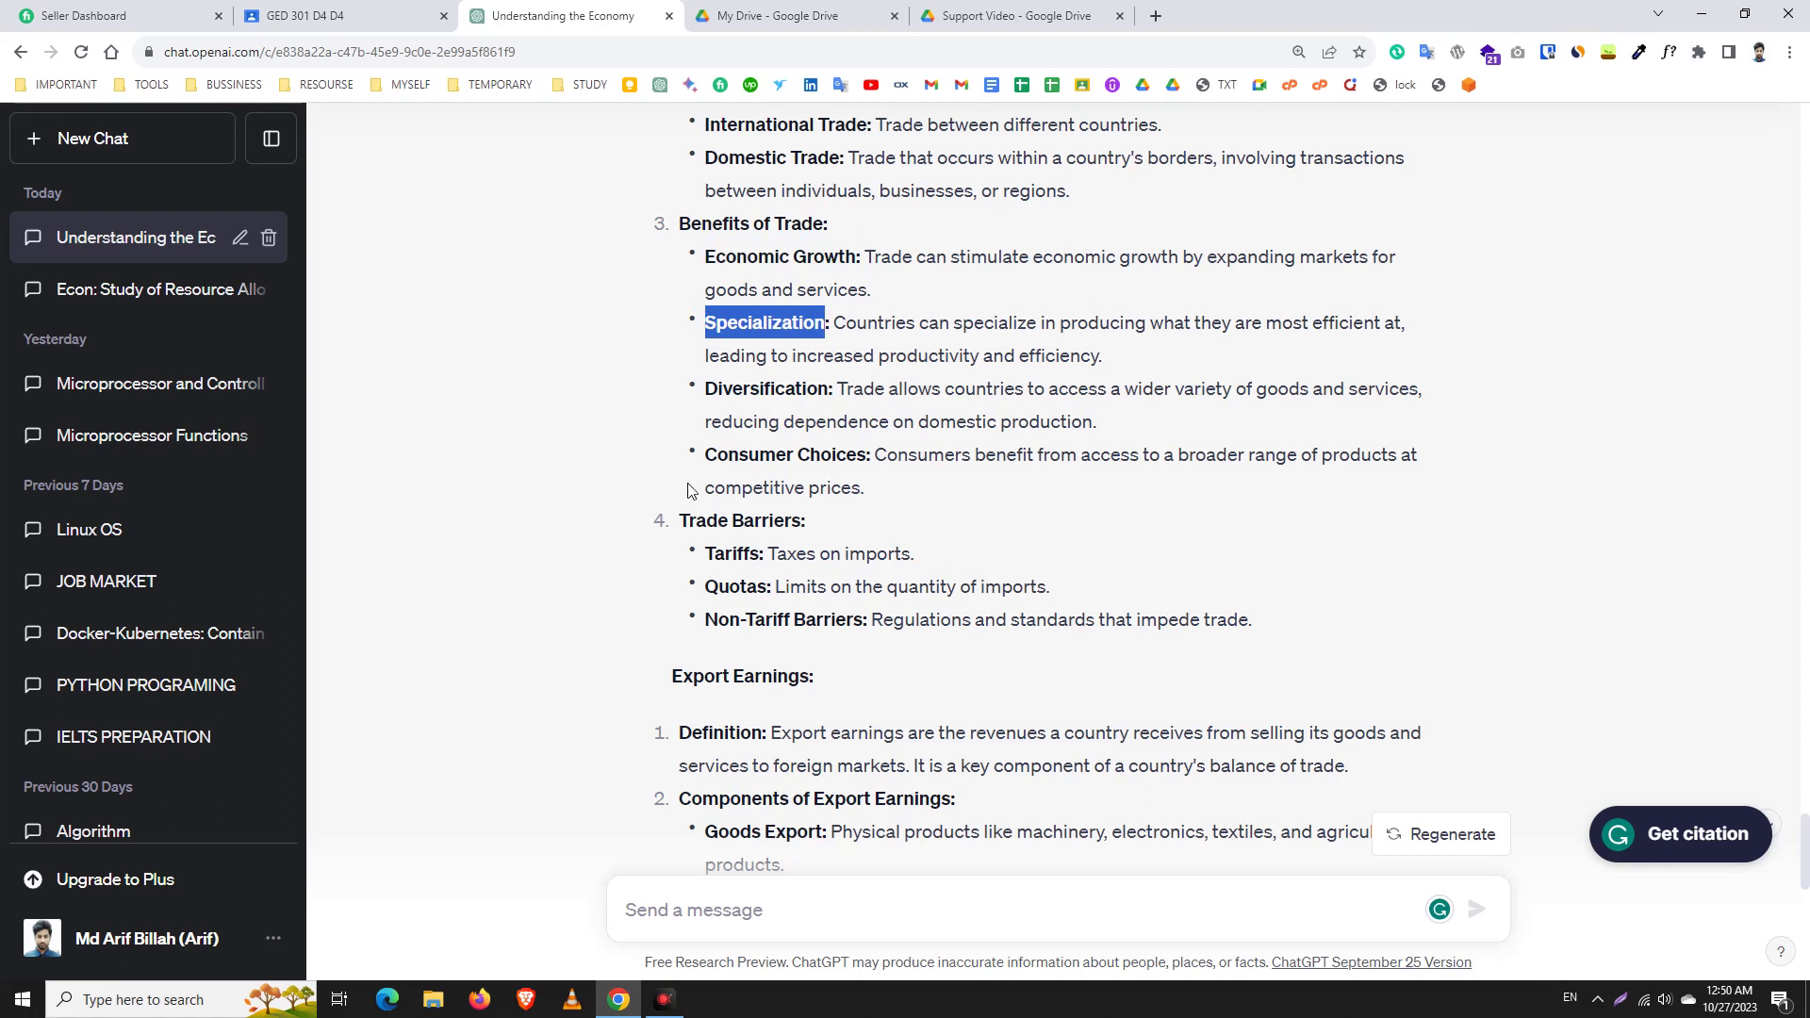
pyautogui.moveTo(709, 269); pyautogui.dragTo(831, 456)
pyautogui.click(1436, 272)
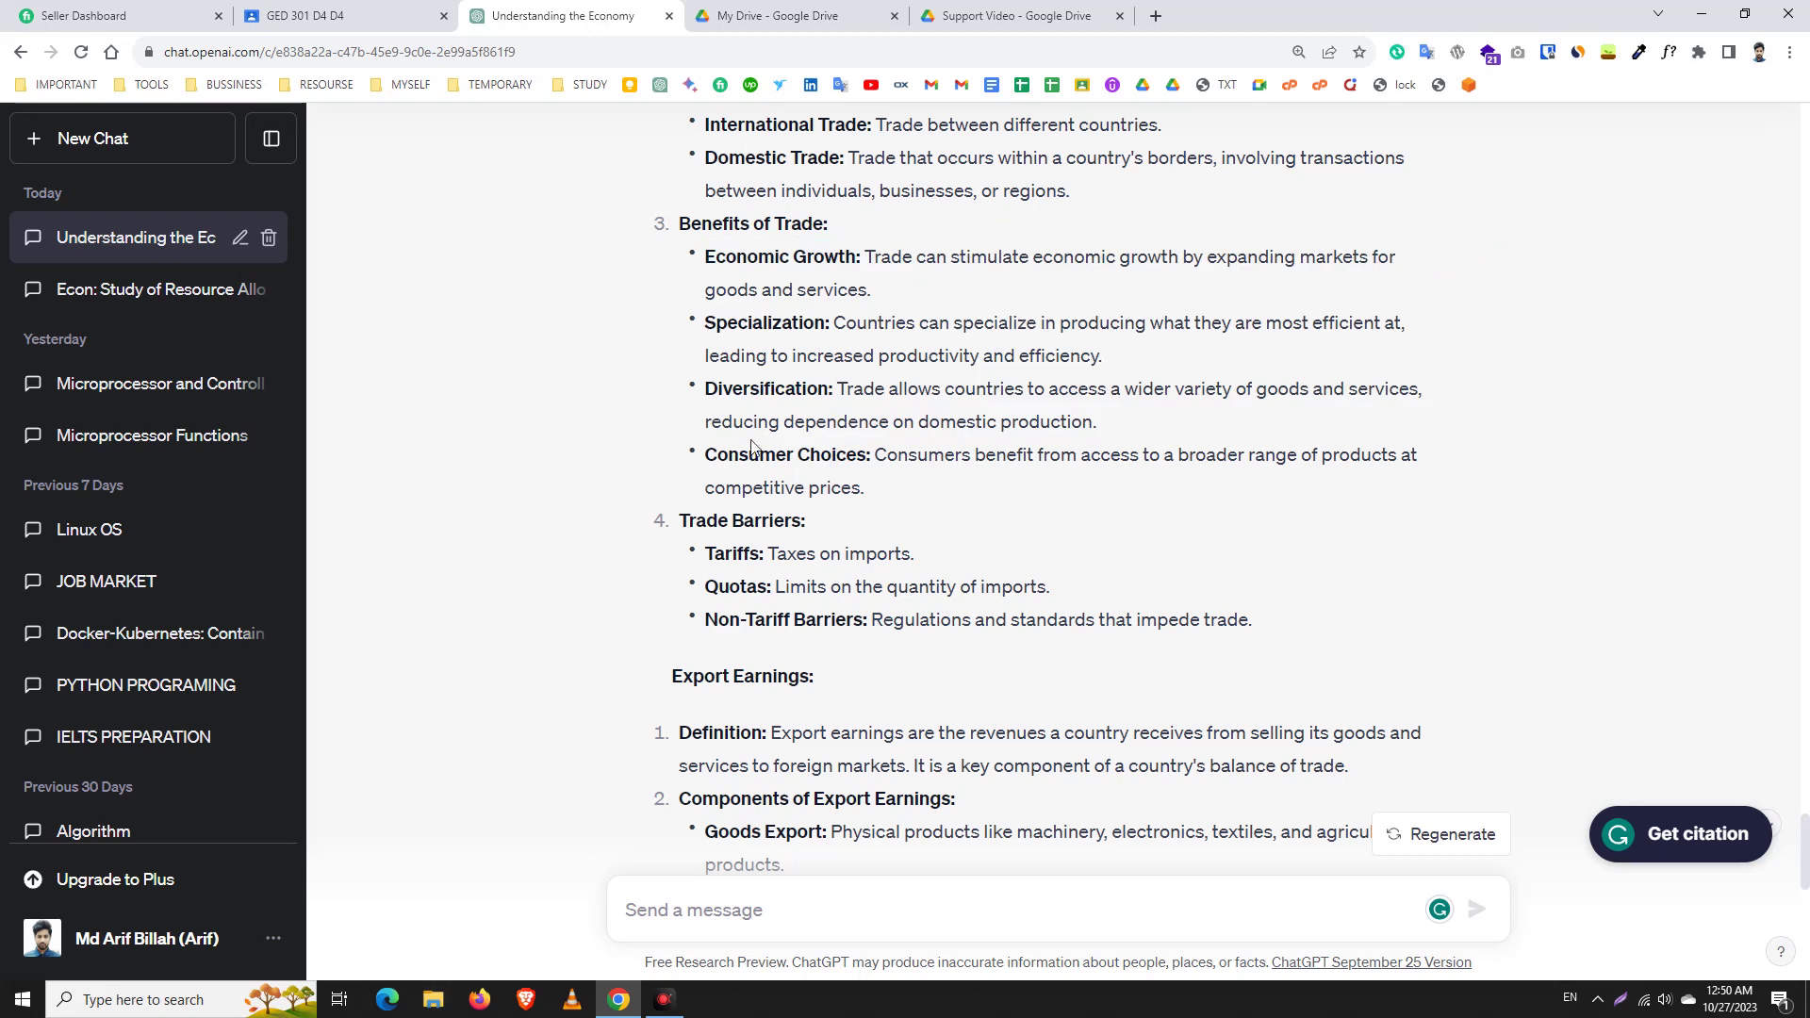
pyautogui.moveTo(683, 223); pyautogui.dragTo(823, 225)
# Step: Copy the first sentence of the Trade definition in the answer
pyautogui.scroll(3, 975, 456)
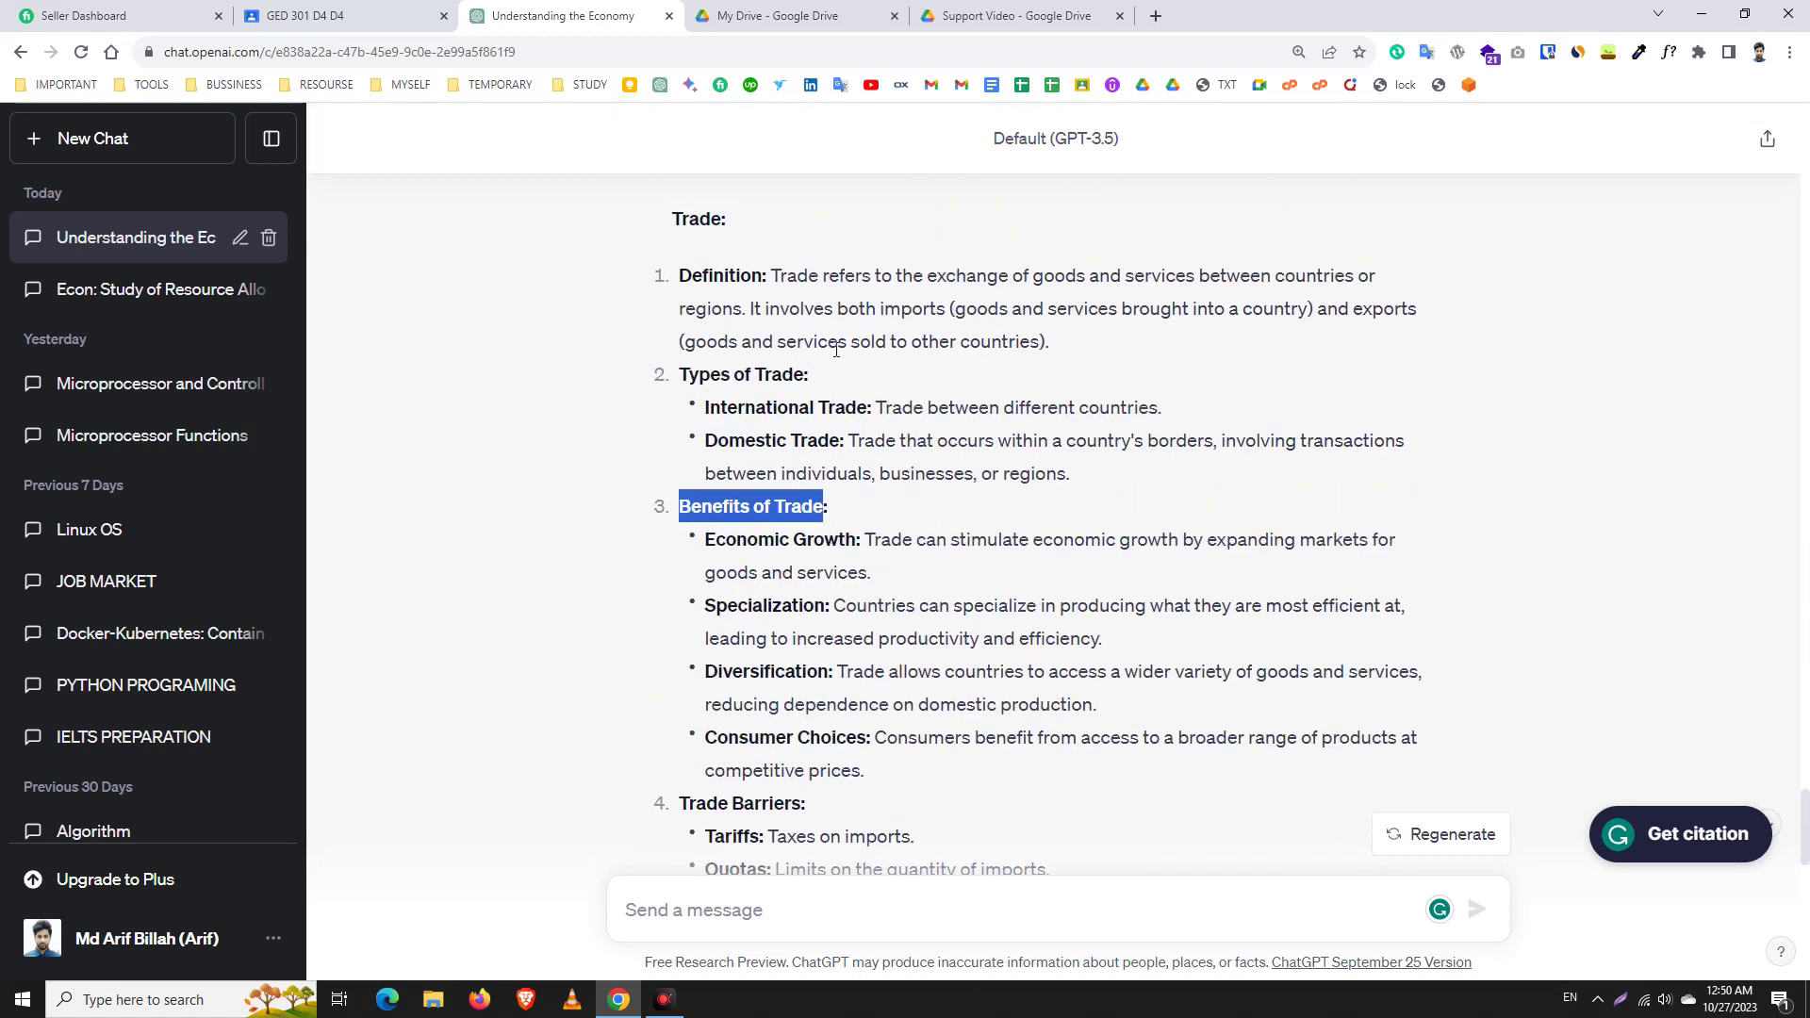
pyautogui.moveTo(773, 276); pyautogui.dragTo(752, 308)
pyautogui.rightClick(777, 268)
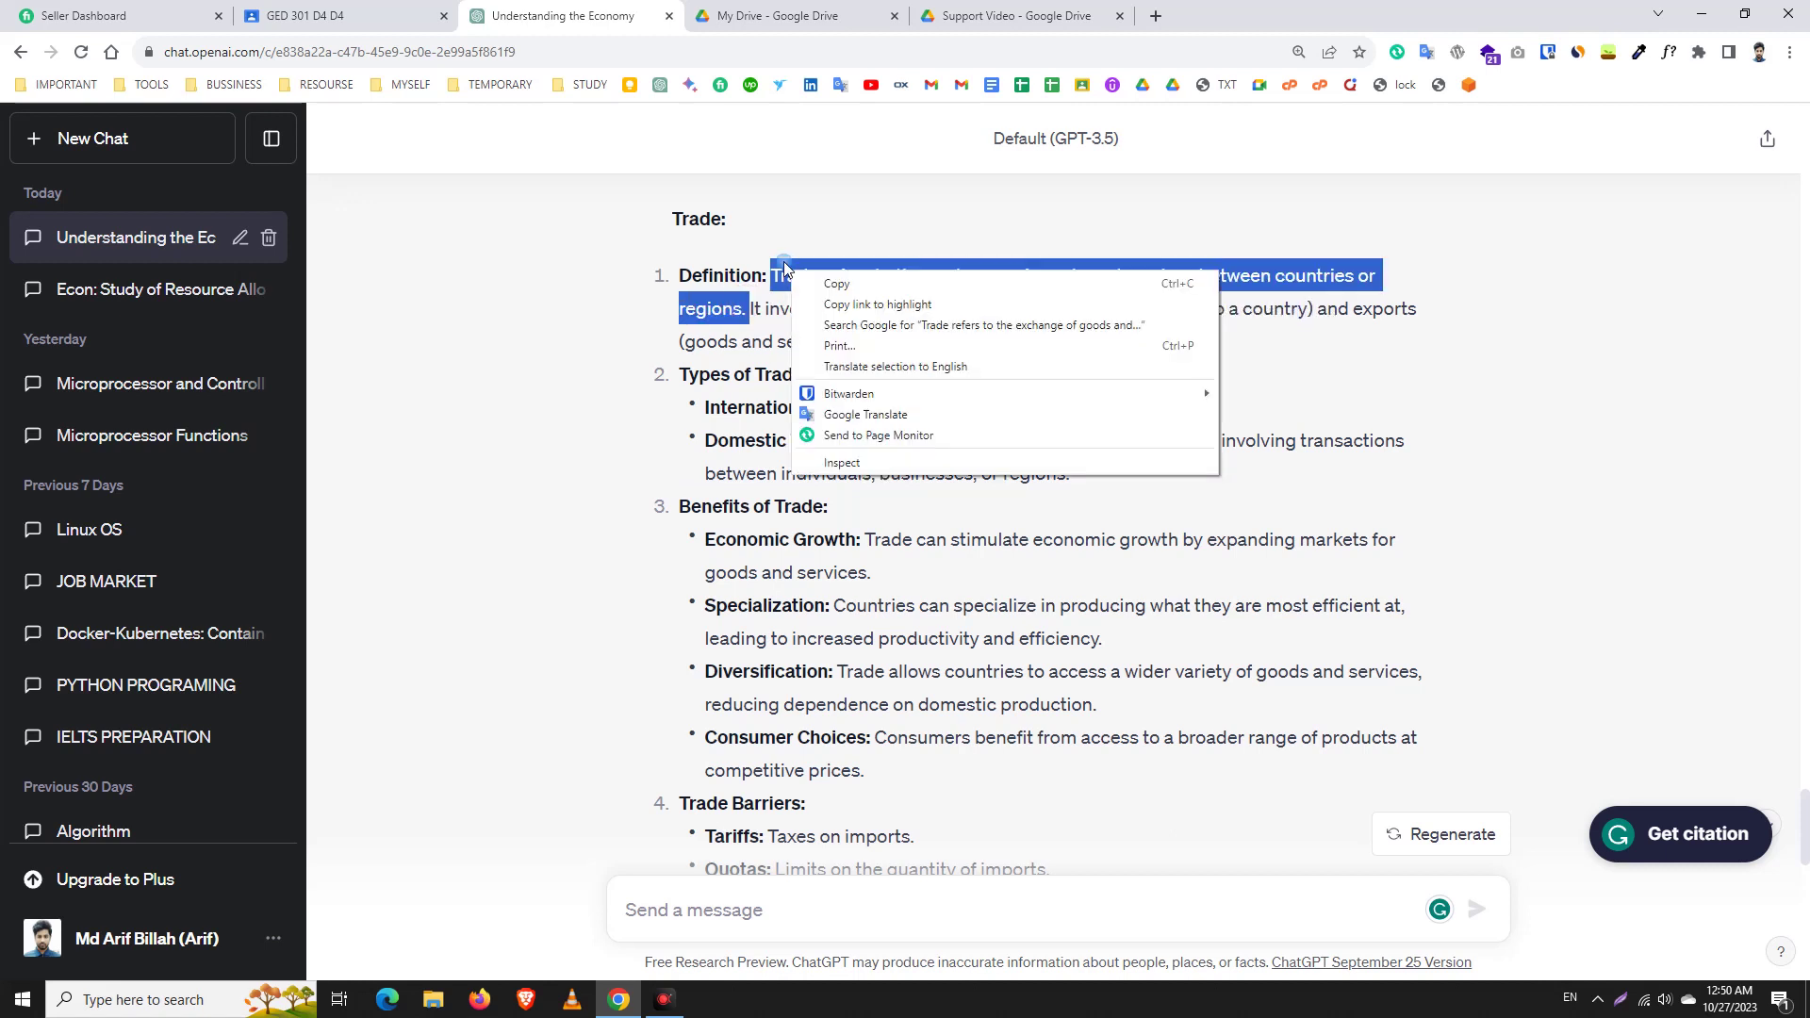
pyautogui.click(801, 279)
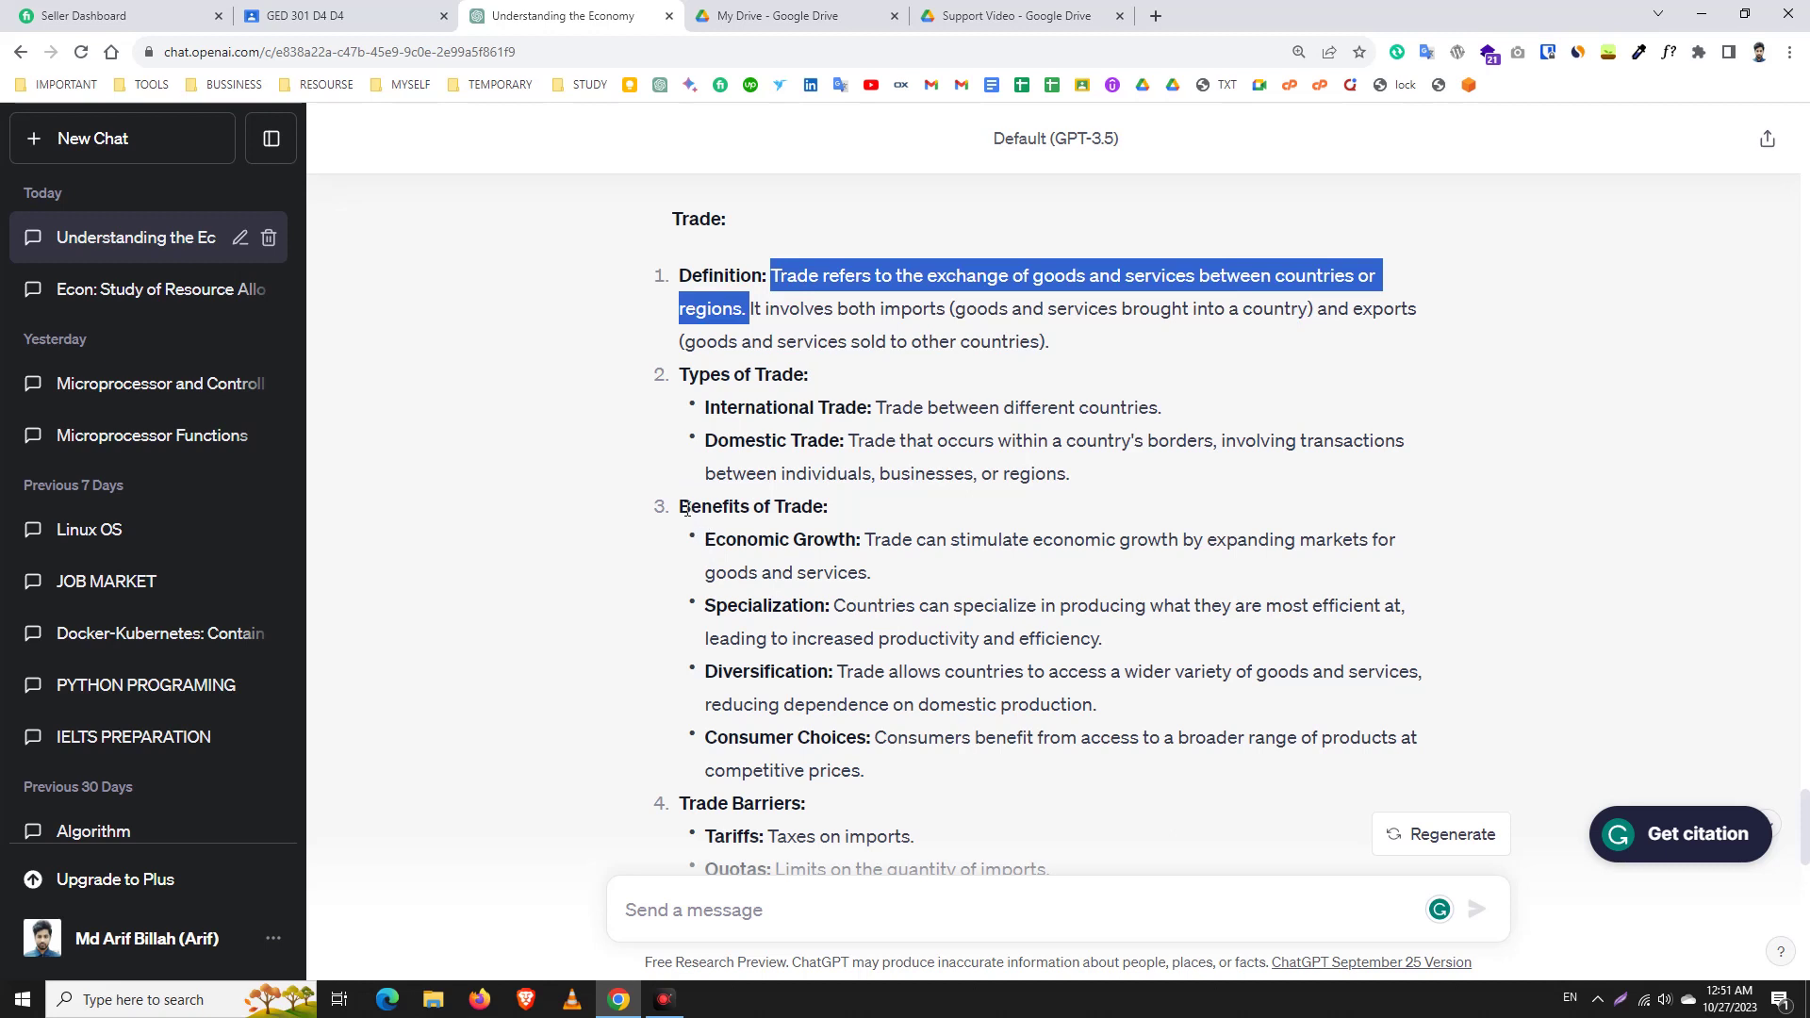
# Step: Highlight the Benefits of Trade heading and the Trade definition again, and read on to the Trade Barriers point
pyautogui.moveTo(681, 508); pyautogui.dragTo(833, 509)
pyautogui.click(769, 284)
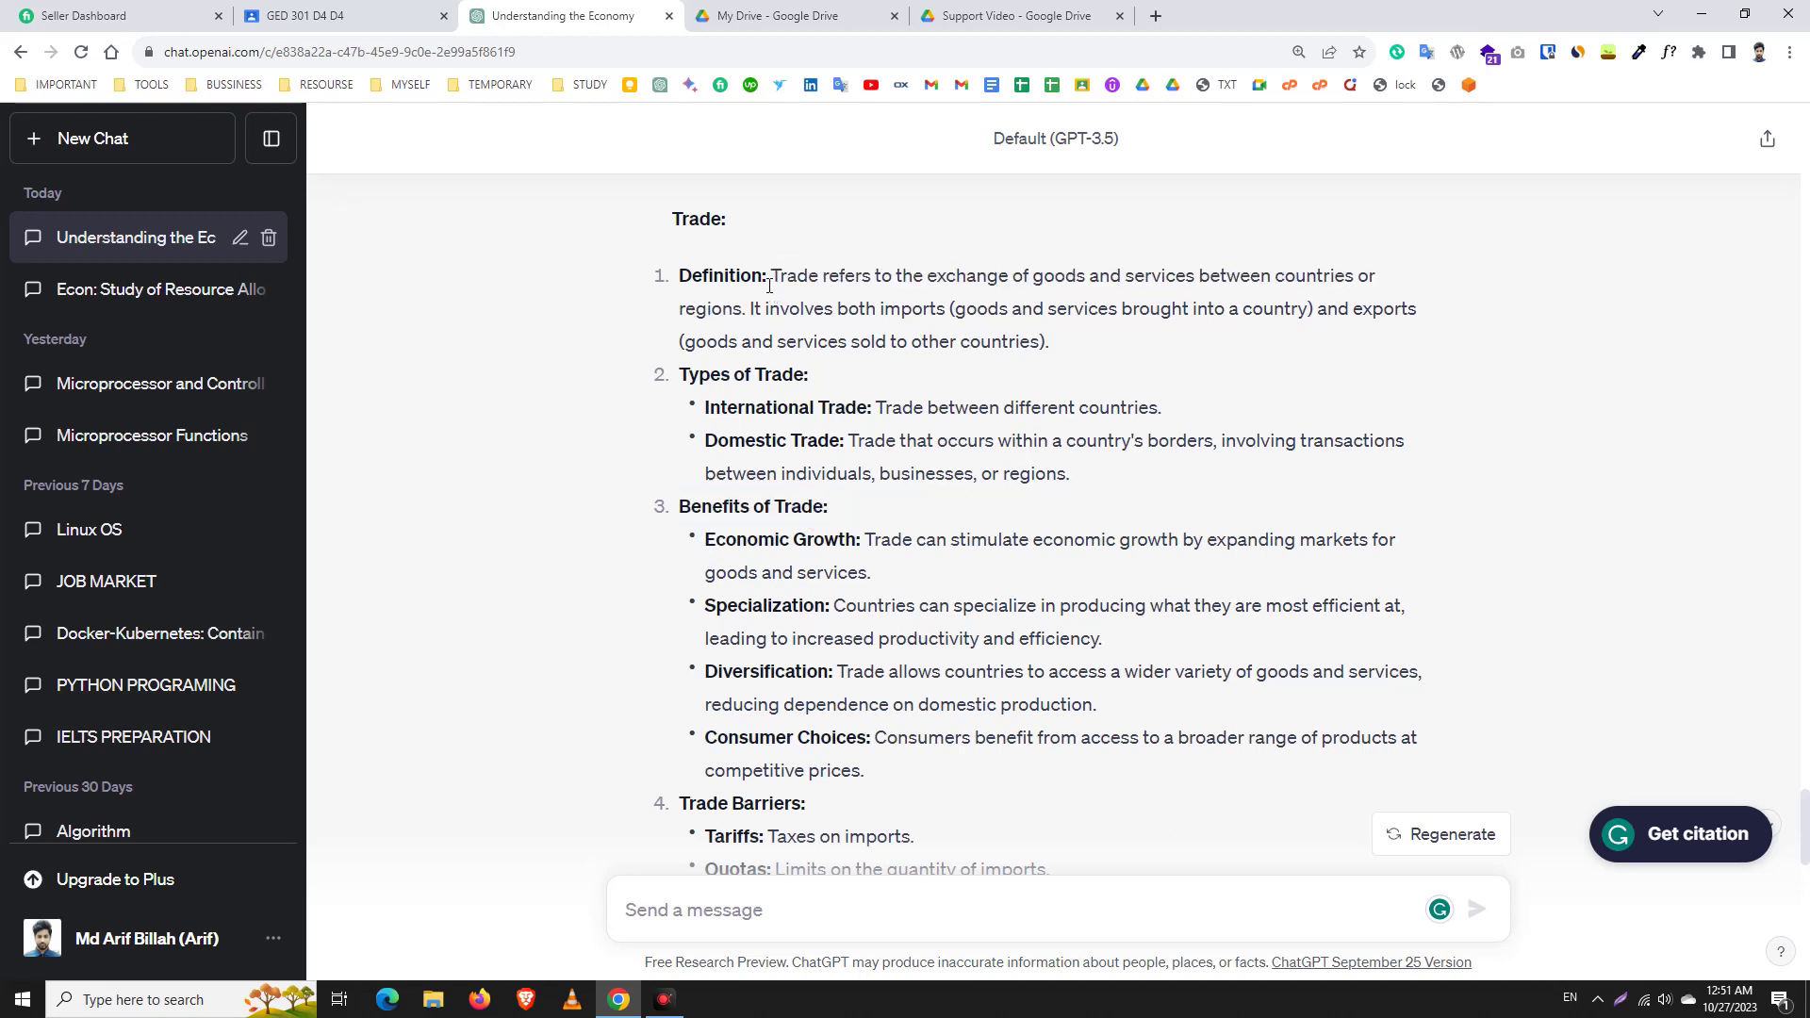
pyautogui.moveTo(769, 278); pyautogui.dragTo(997, 259)
pyautogui.click(714, 534)
pyautogui.click(728, 741)
pyautogui.scroll(-1, 806, 603)
pyautogui.scroll(-2, 806, 604)
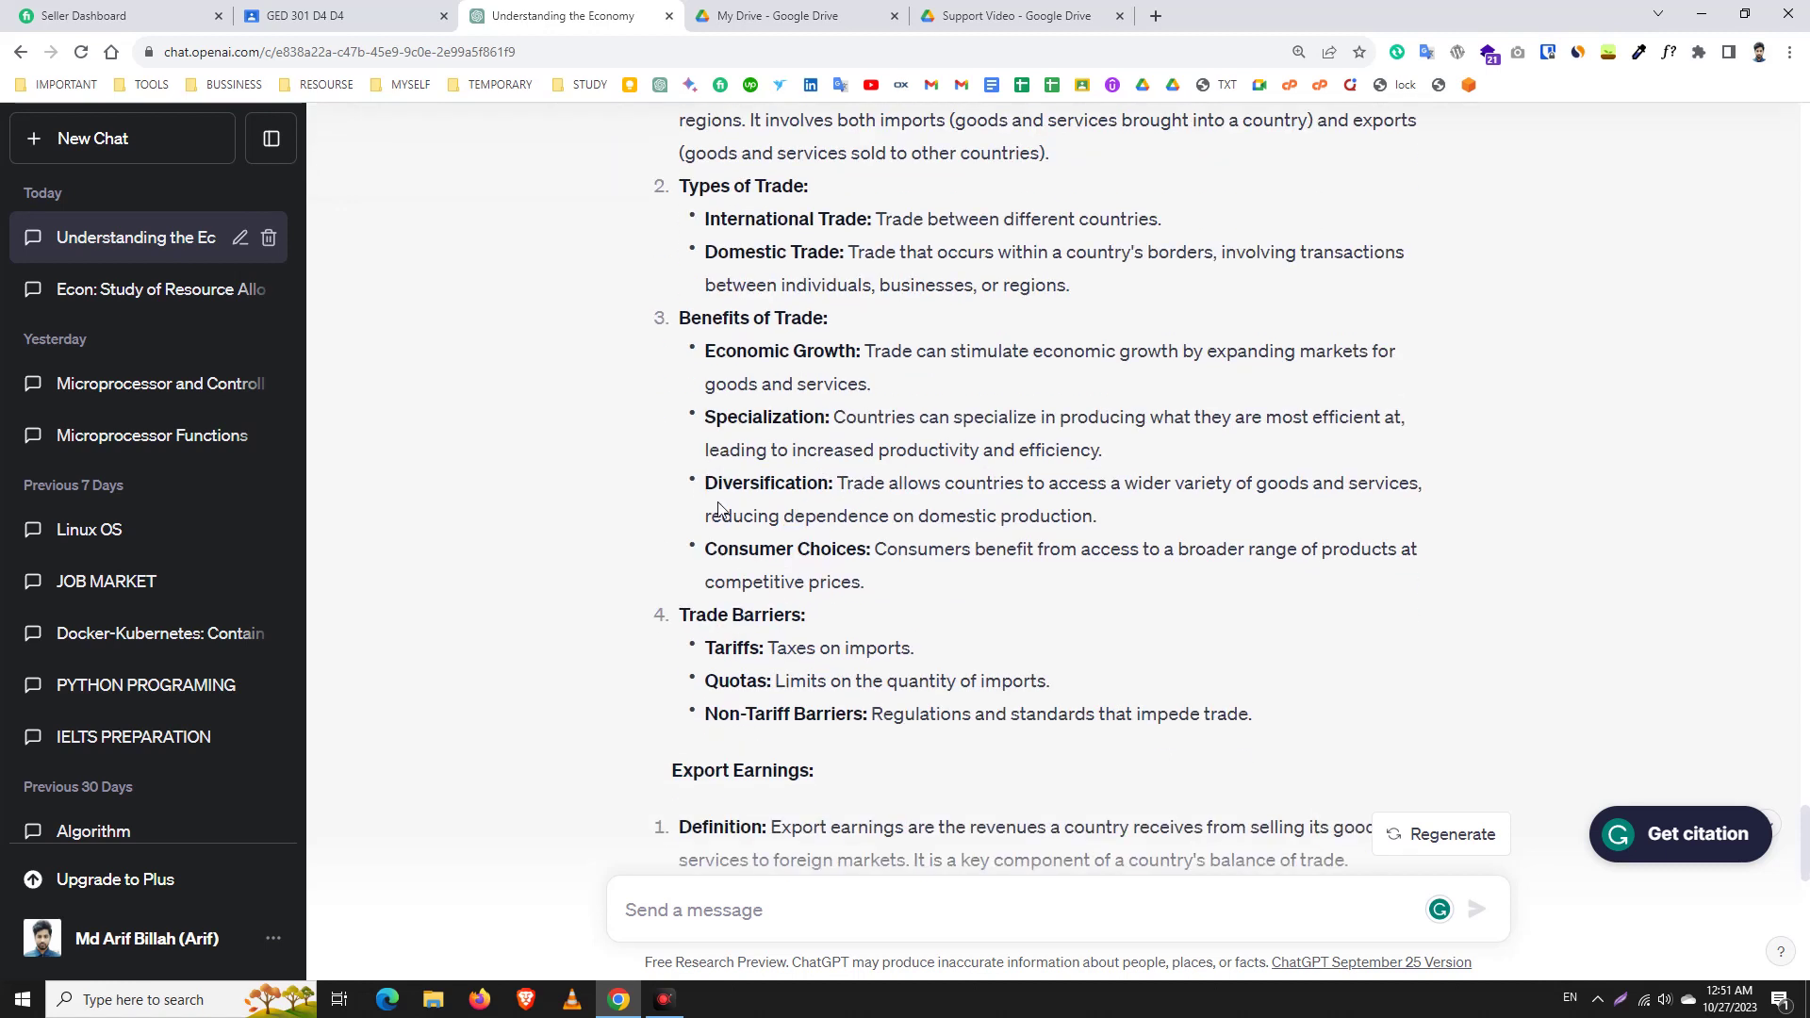
# Step: Compare the conclusion of the slide answer with the Trade section of the answer that follows it
pyautogui.scroll(15, 721, 505)
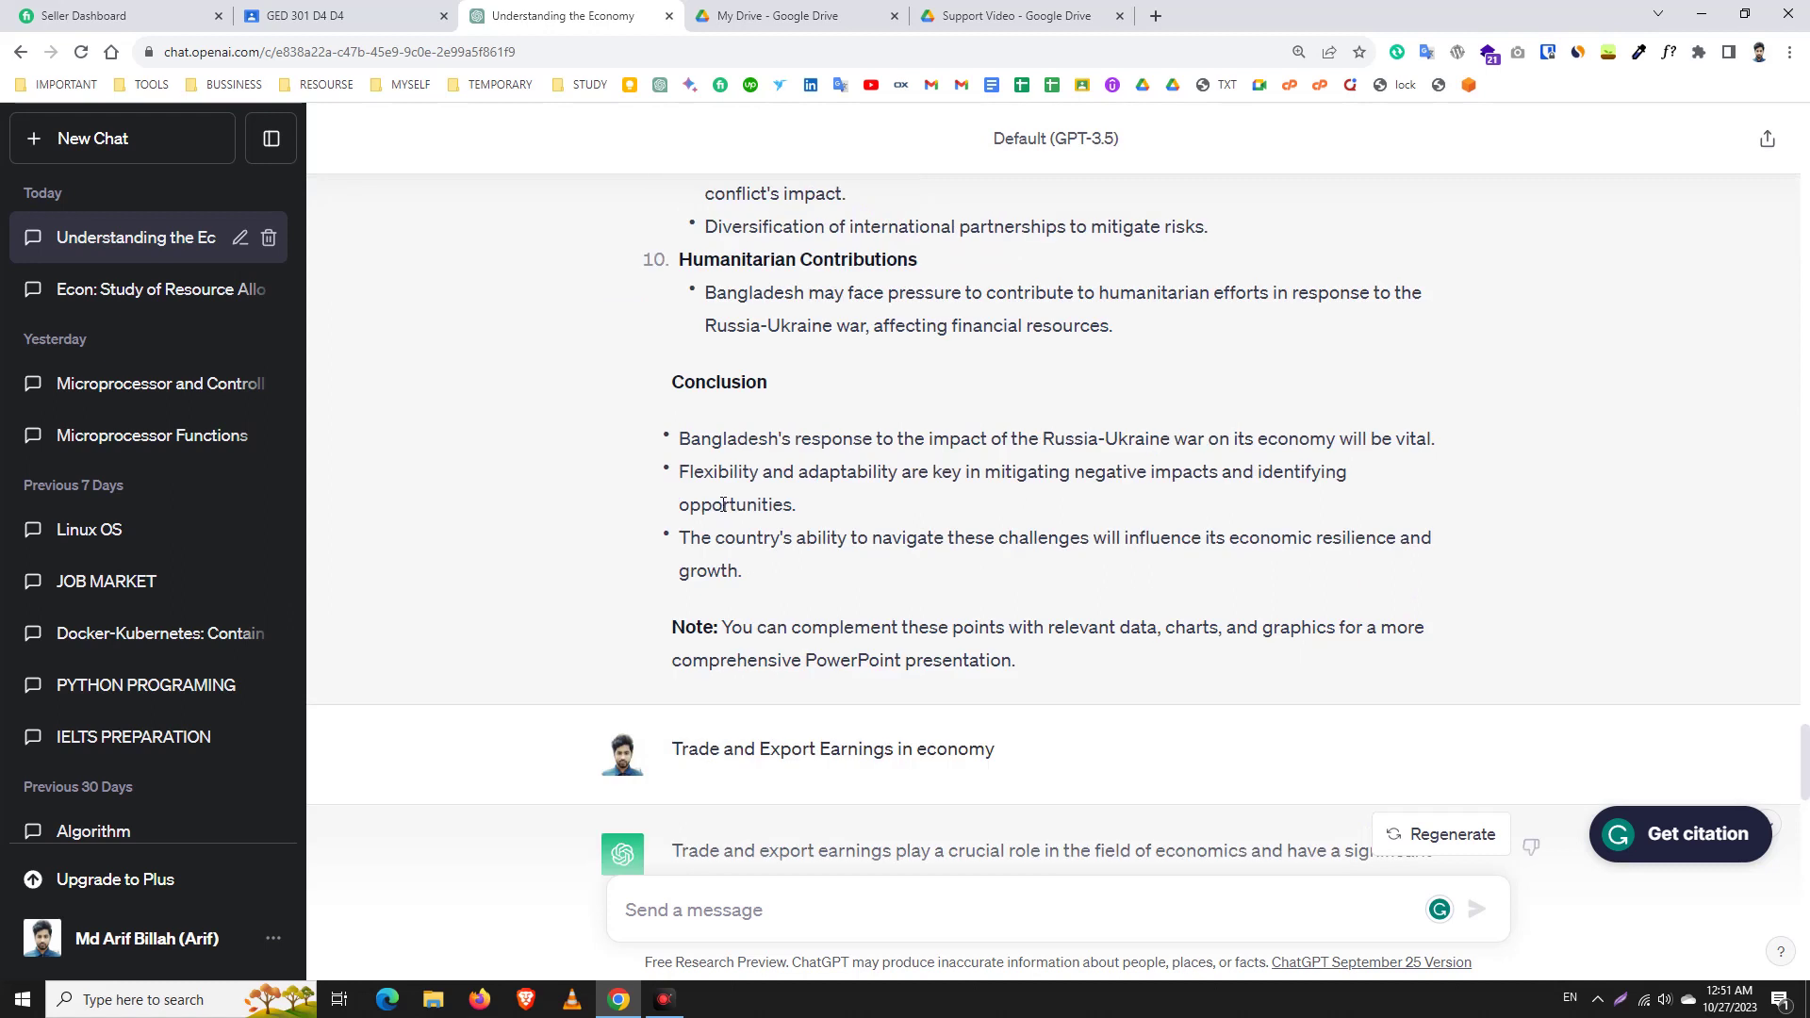
pyautogui.scroll(-8, 815, 575)
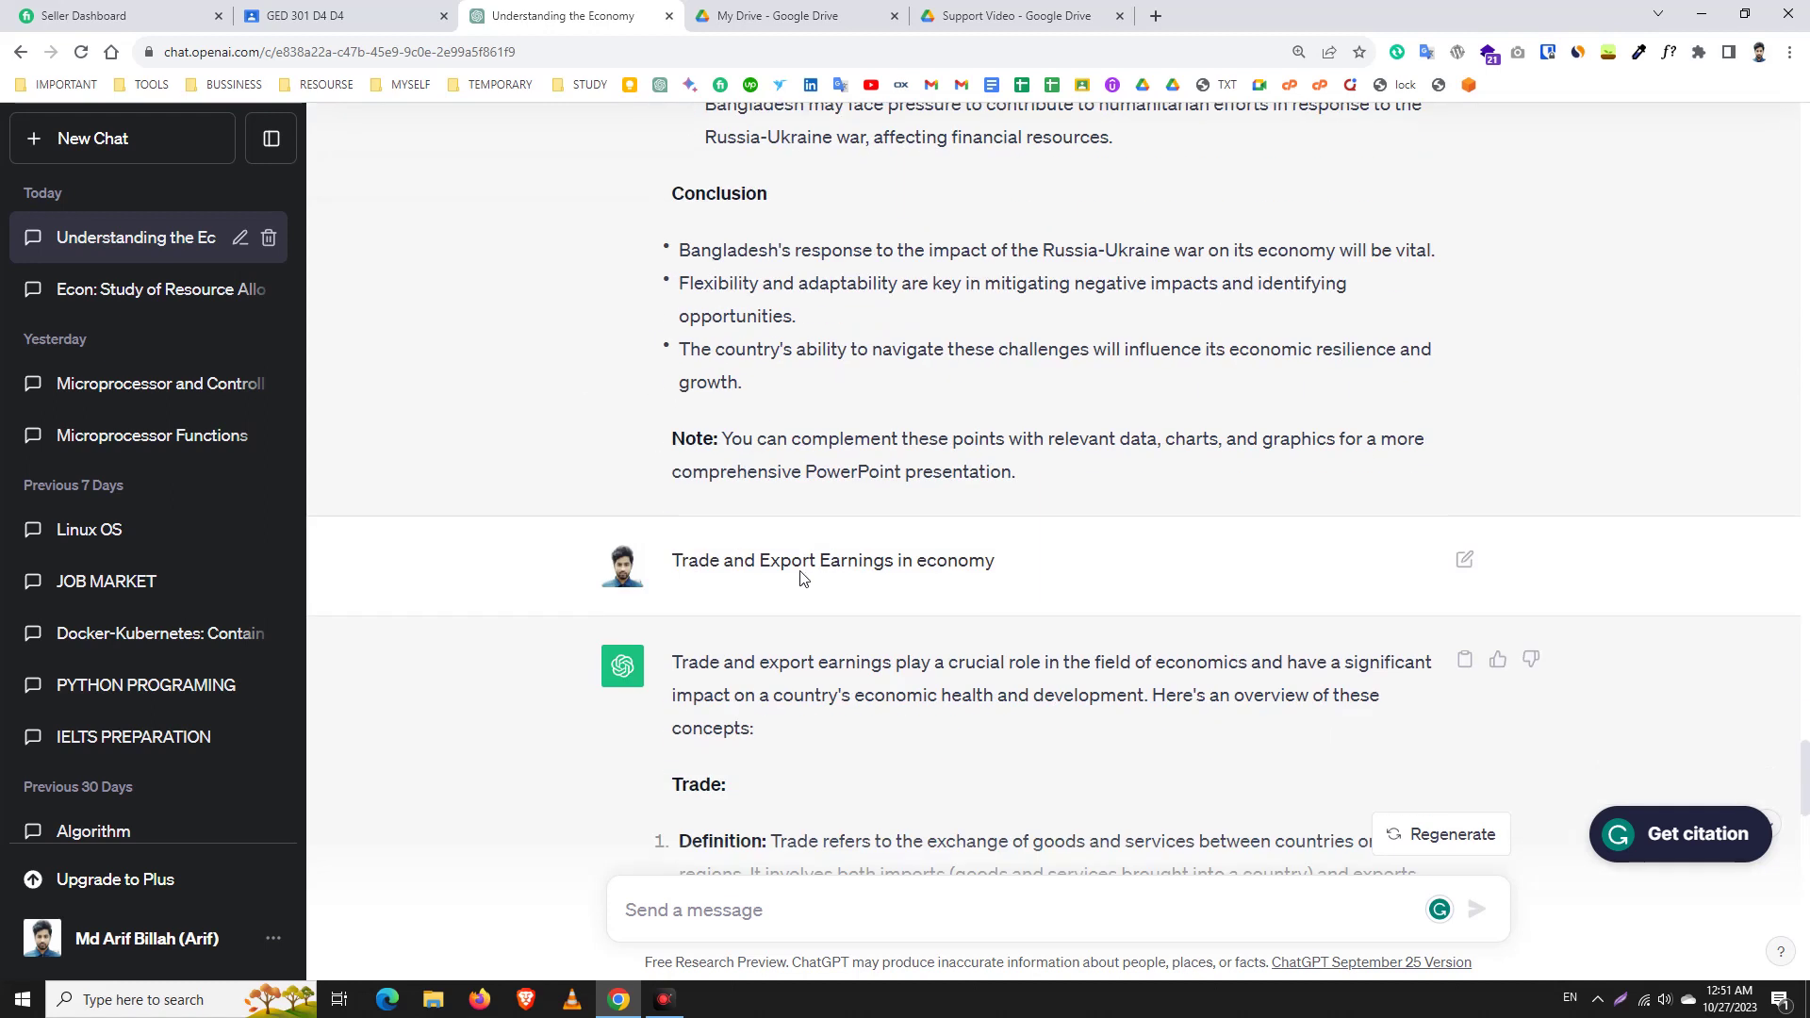
pyautogui.scroll(-4, 805, 569)
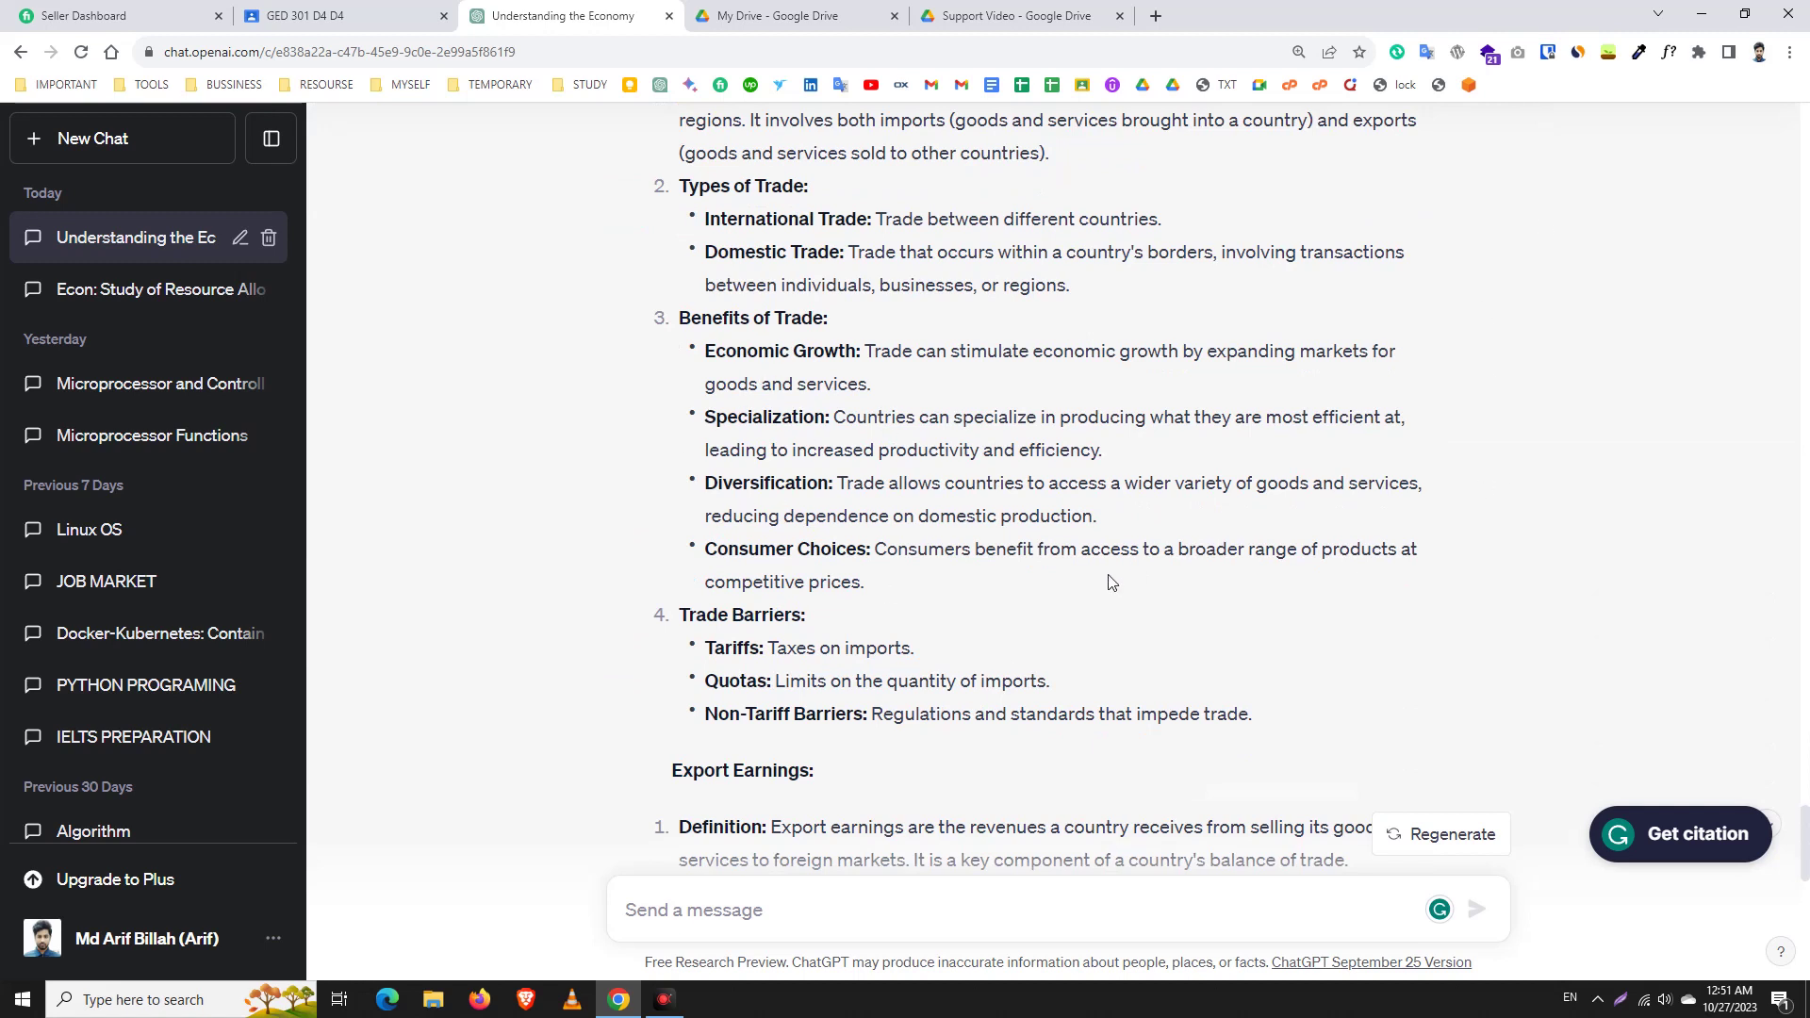
pyautogui.scroll(1, 900, 571)
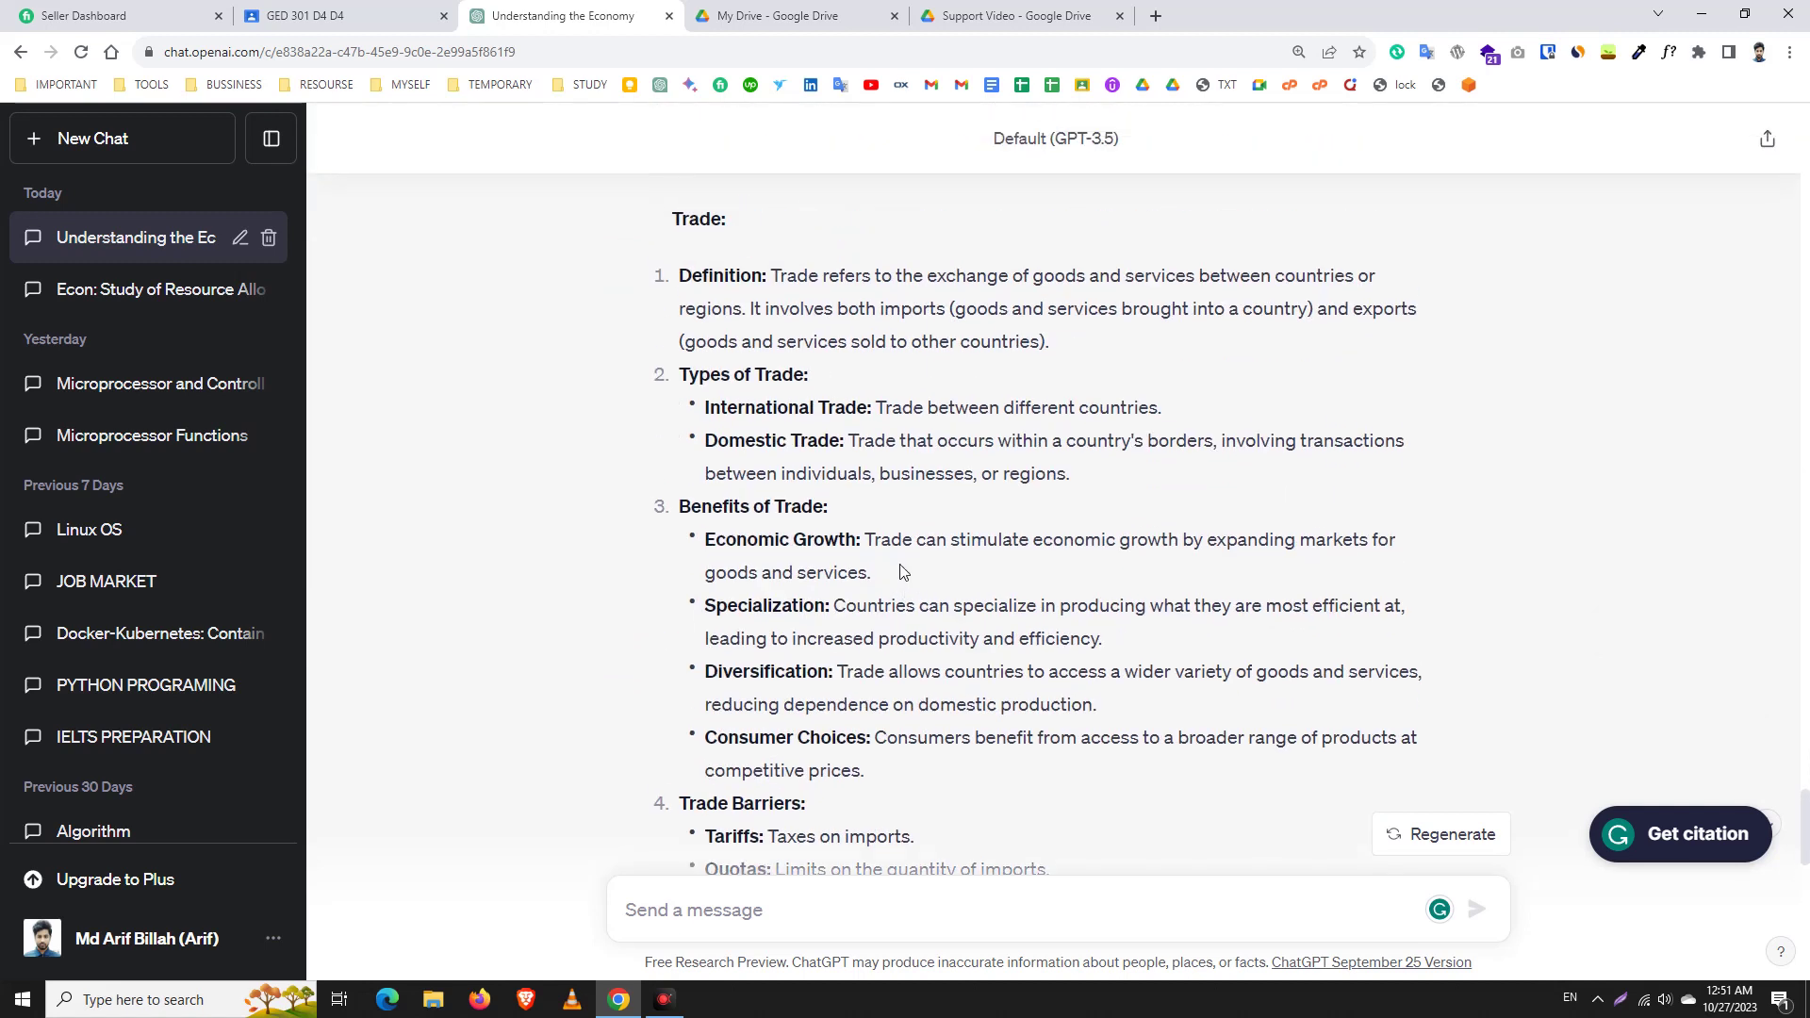
pyautogui.scroll(-1, 898, 563)
# Step: Search Google in a new tab for "power point presentation slide ideas" and preview the SlideTeam Services Support image among the image results
pyautogui.click(1156, 15)
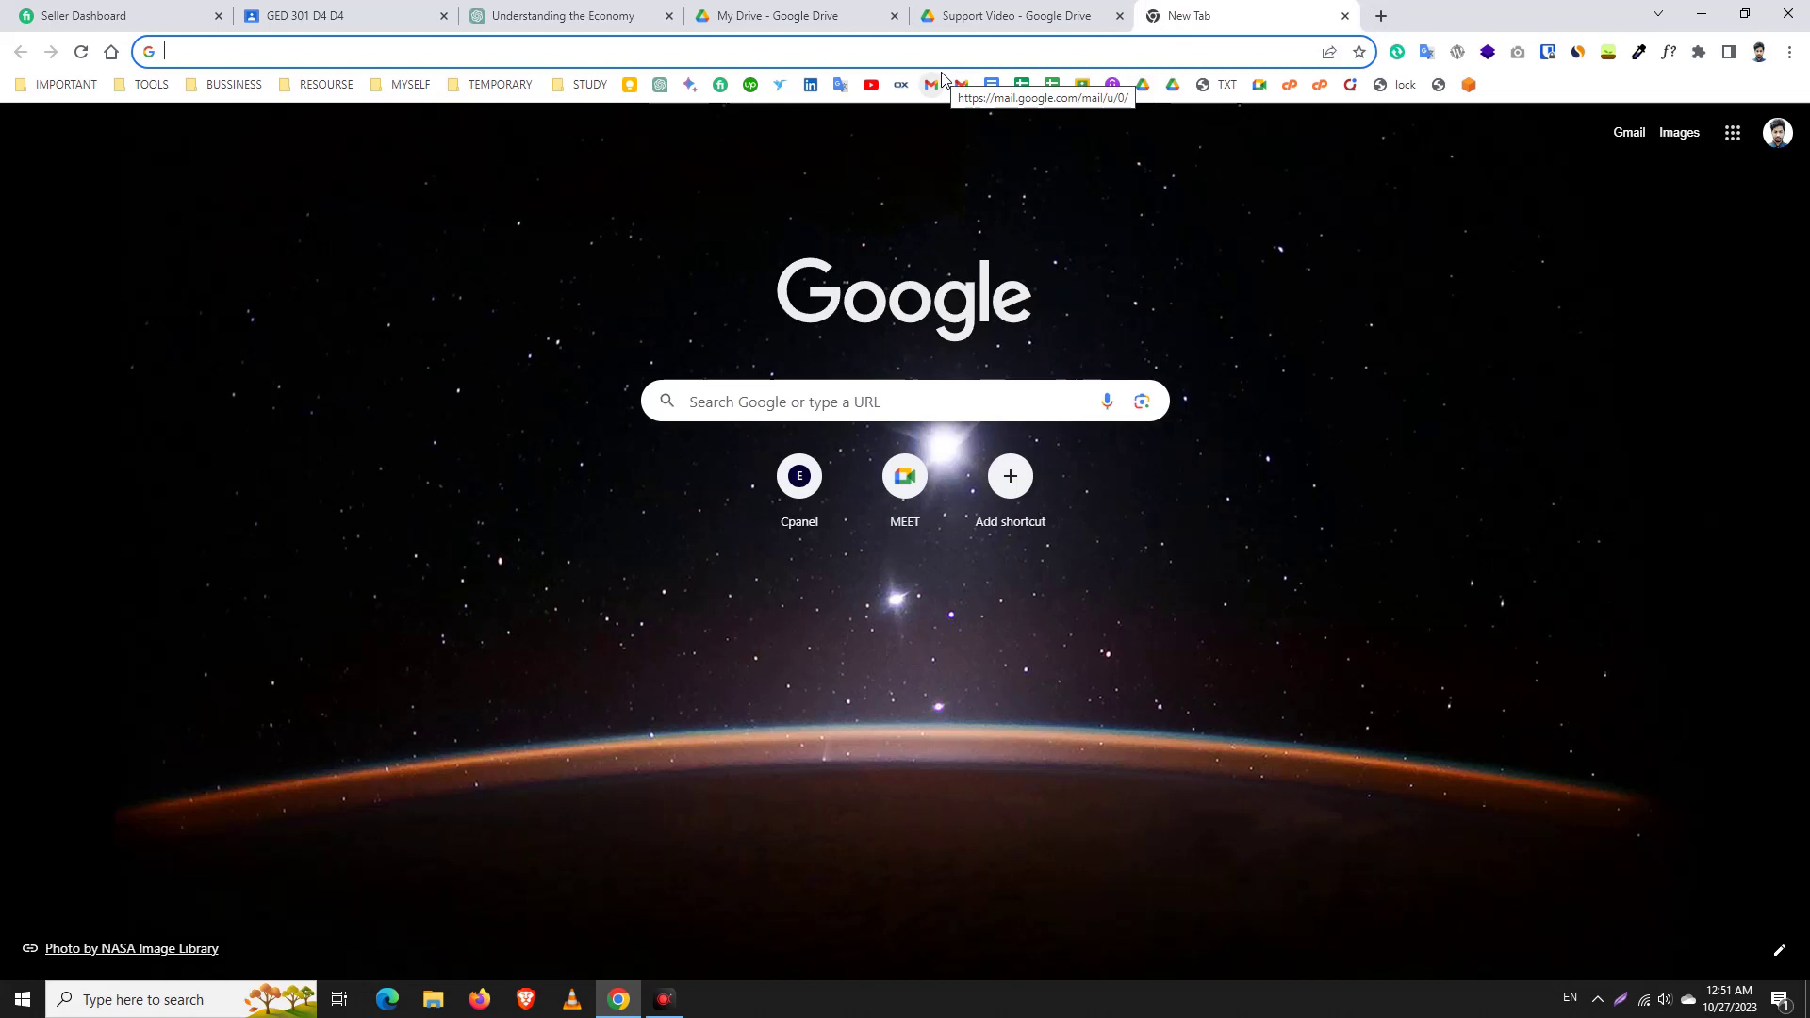
pyautogui.write('power ')
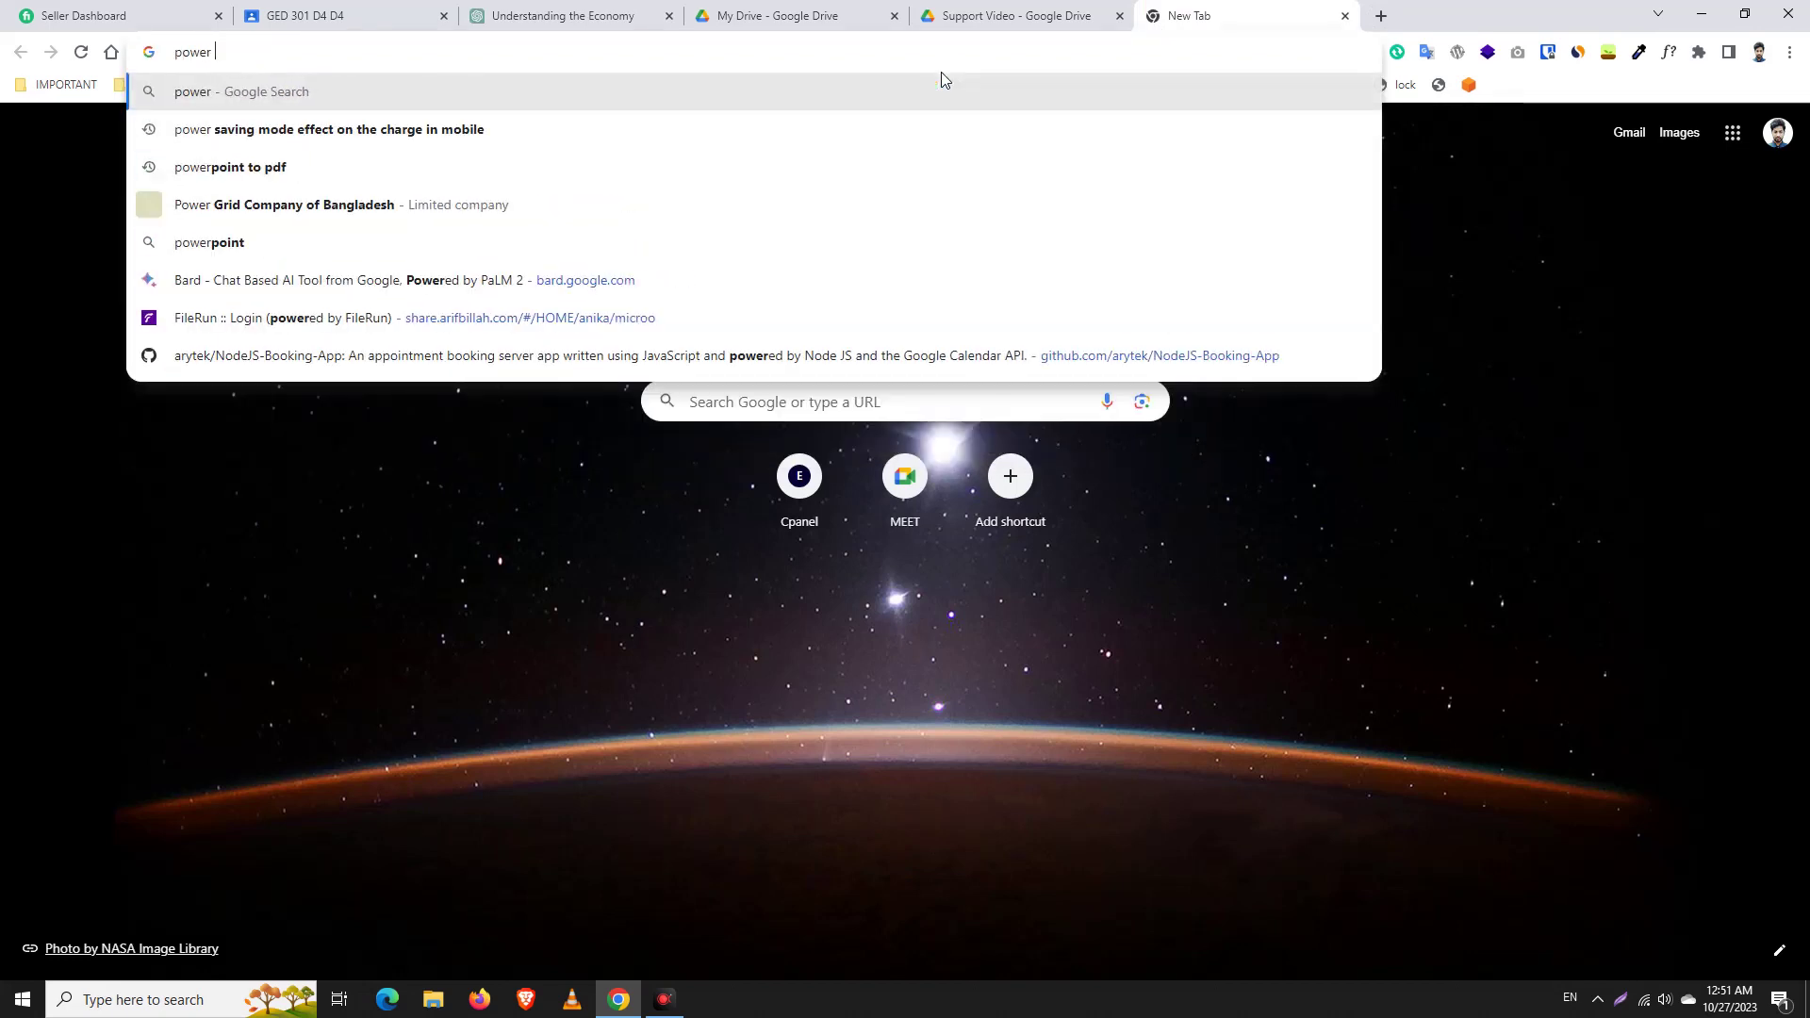
pyautogui.write('po')
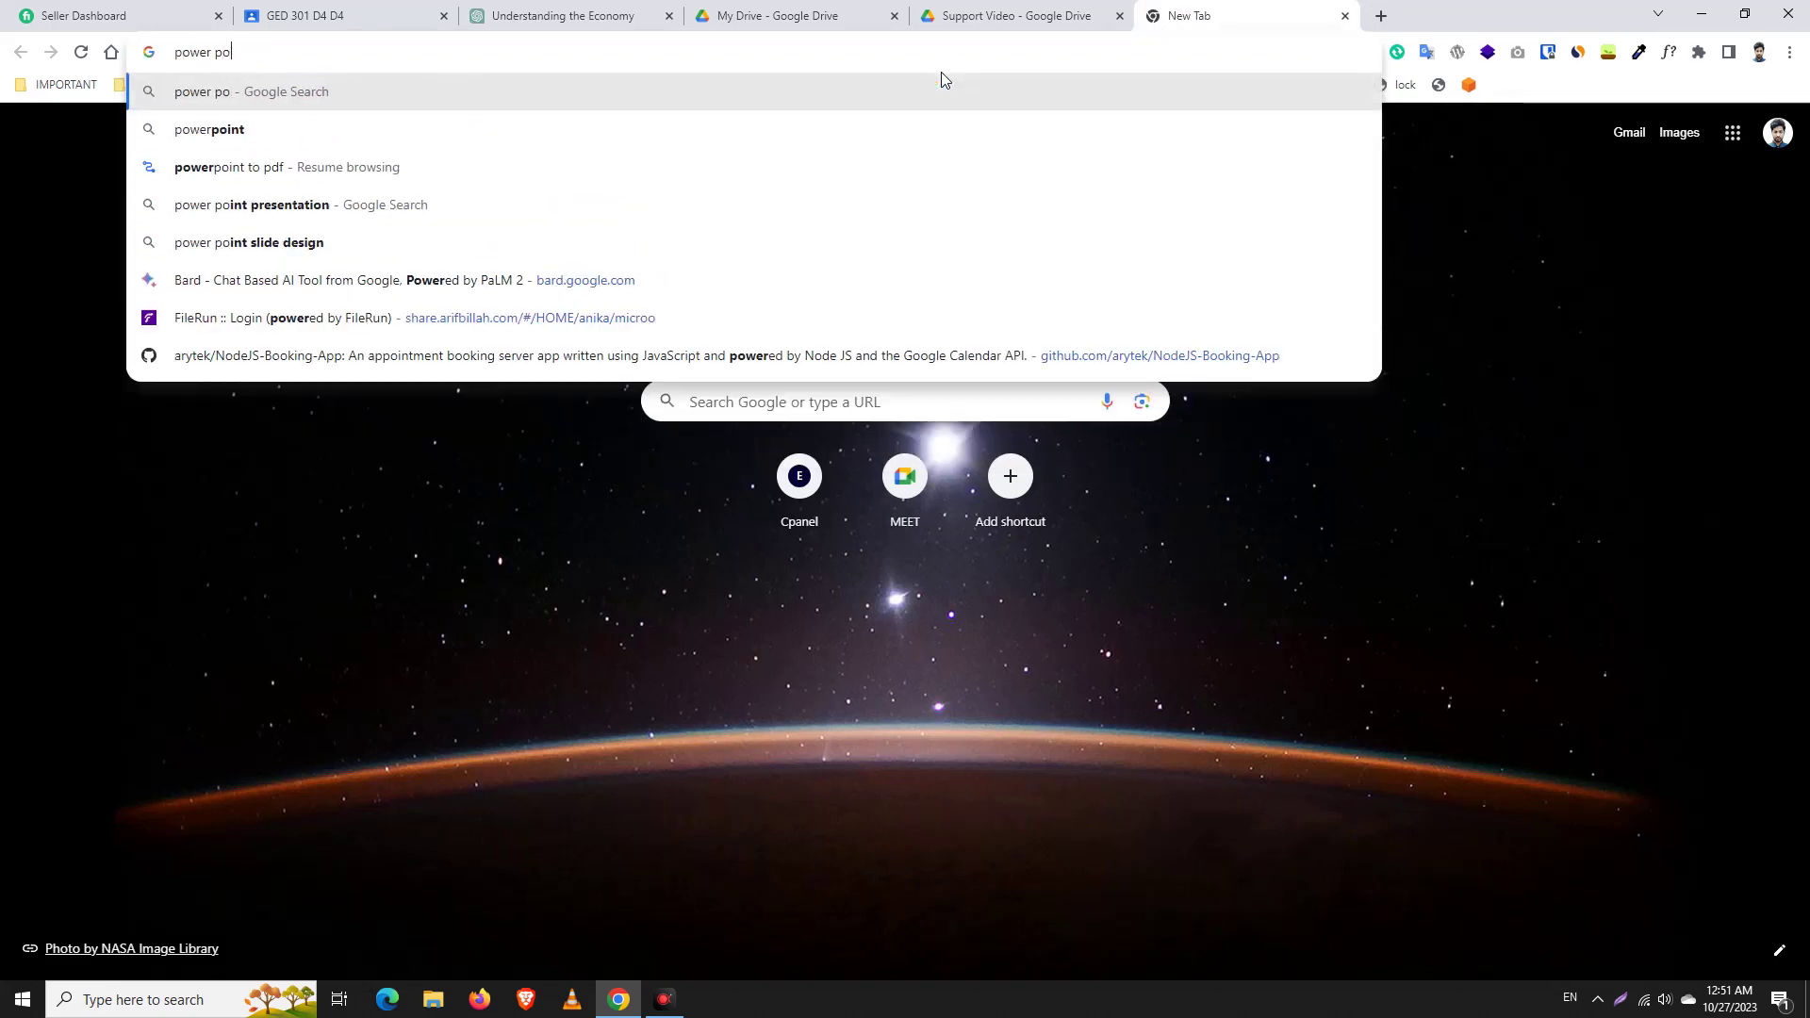
pyautogui.write('int presen')
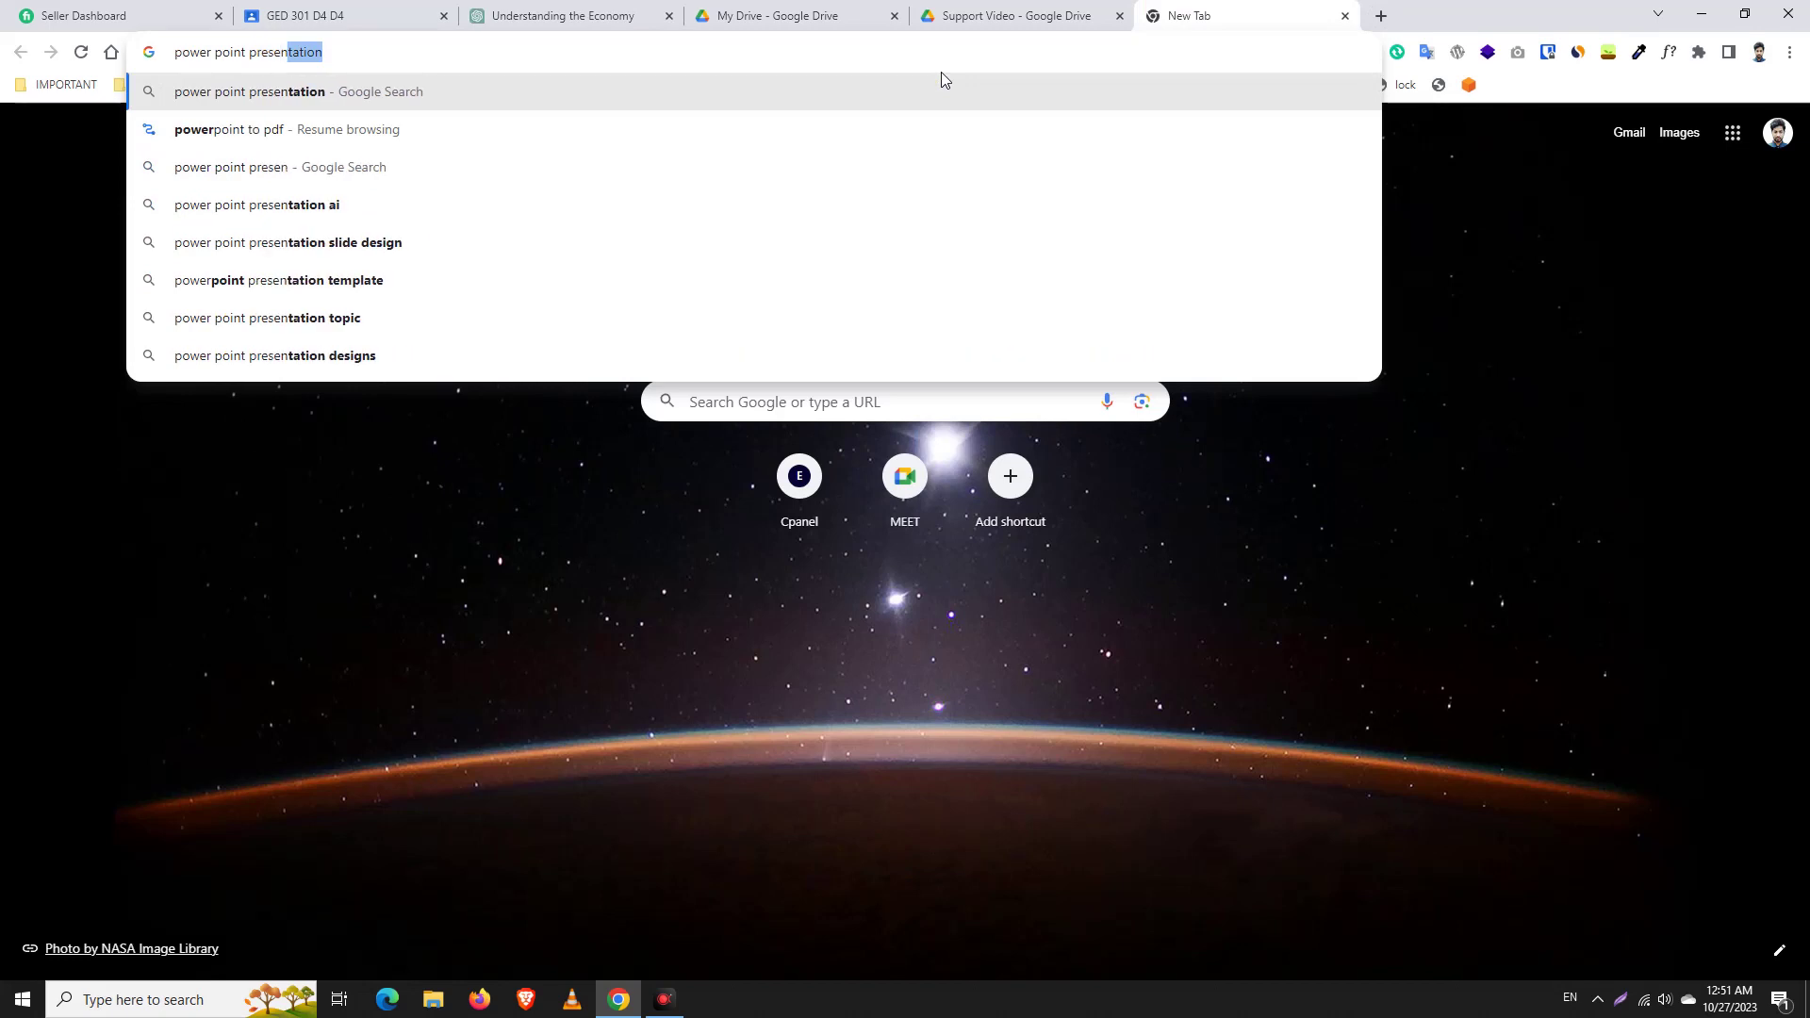
pyautogui.write('tation slide a')
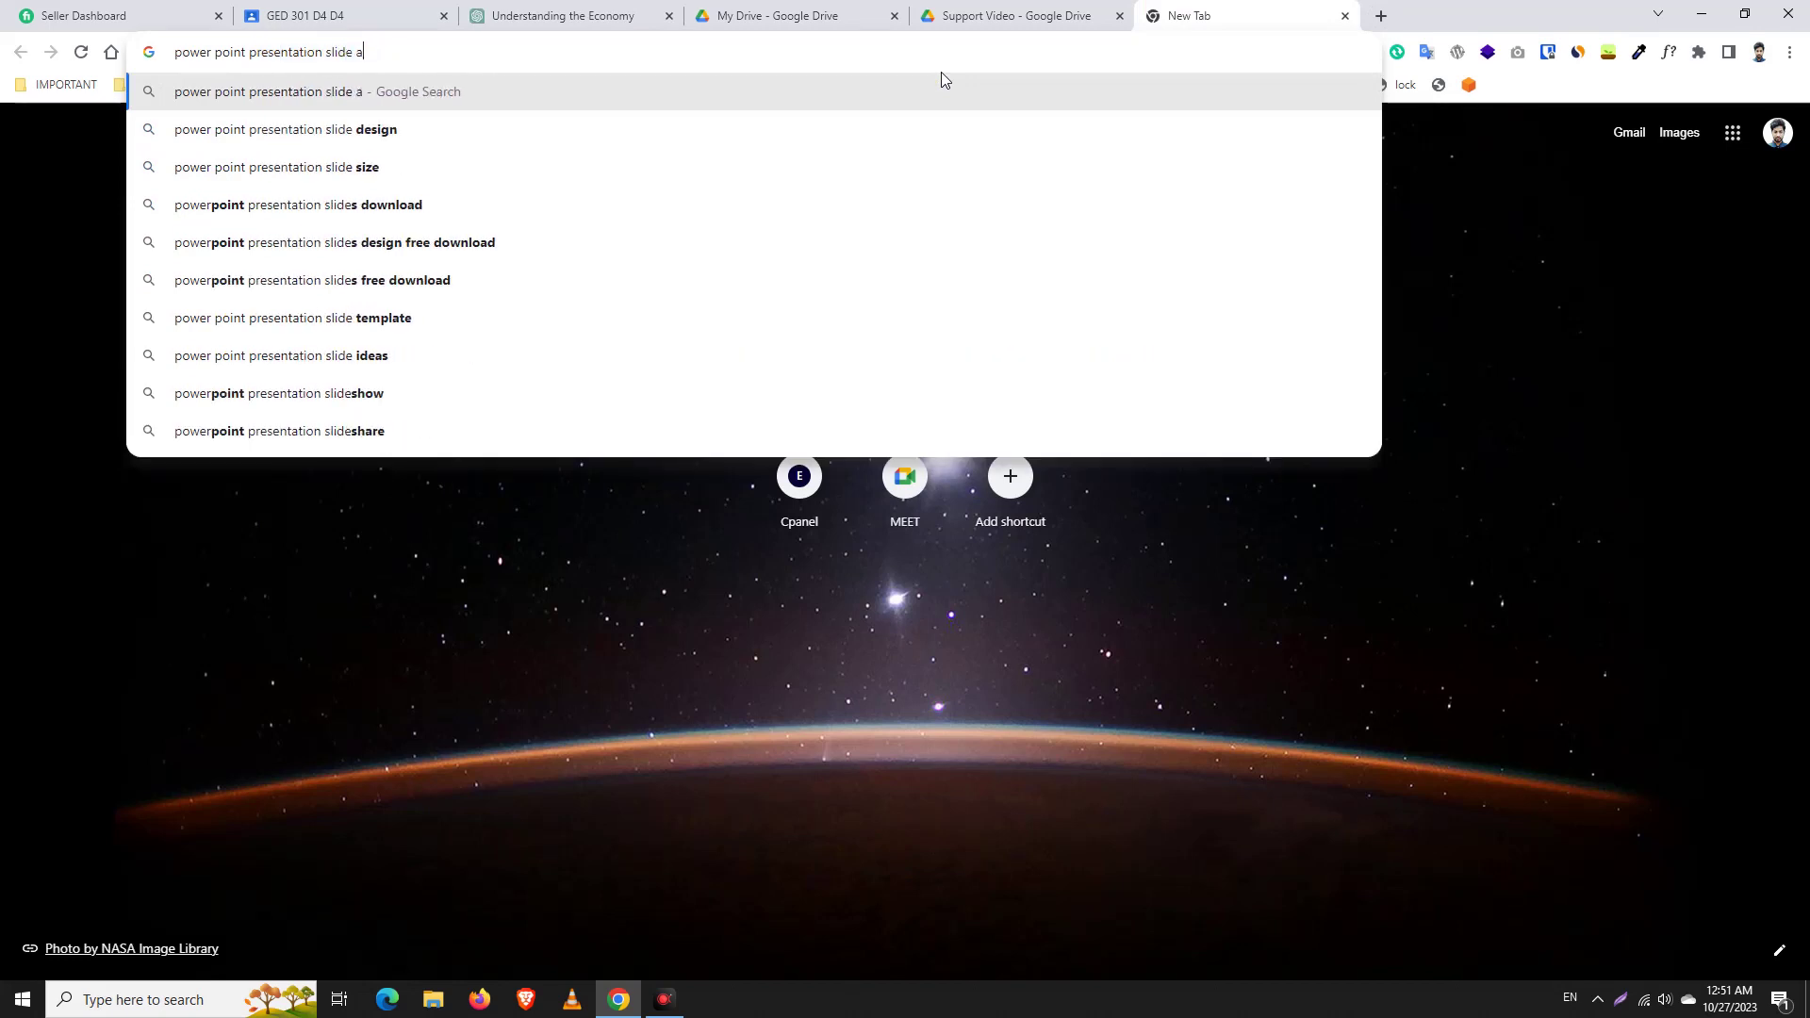
pyautogui.press('BackSpace')
pyautogui.write('idea')
pyautogui.press('Return')
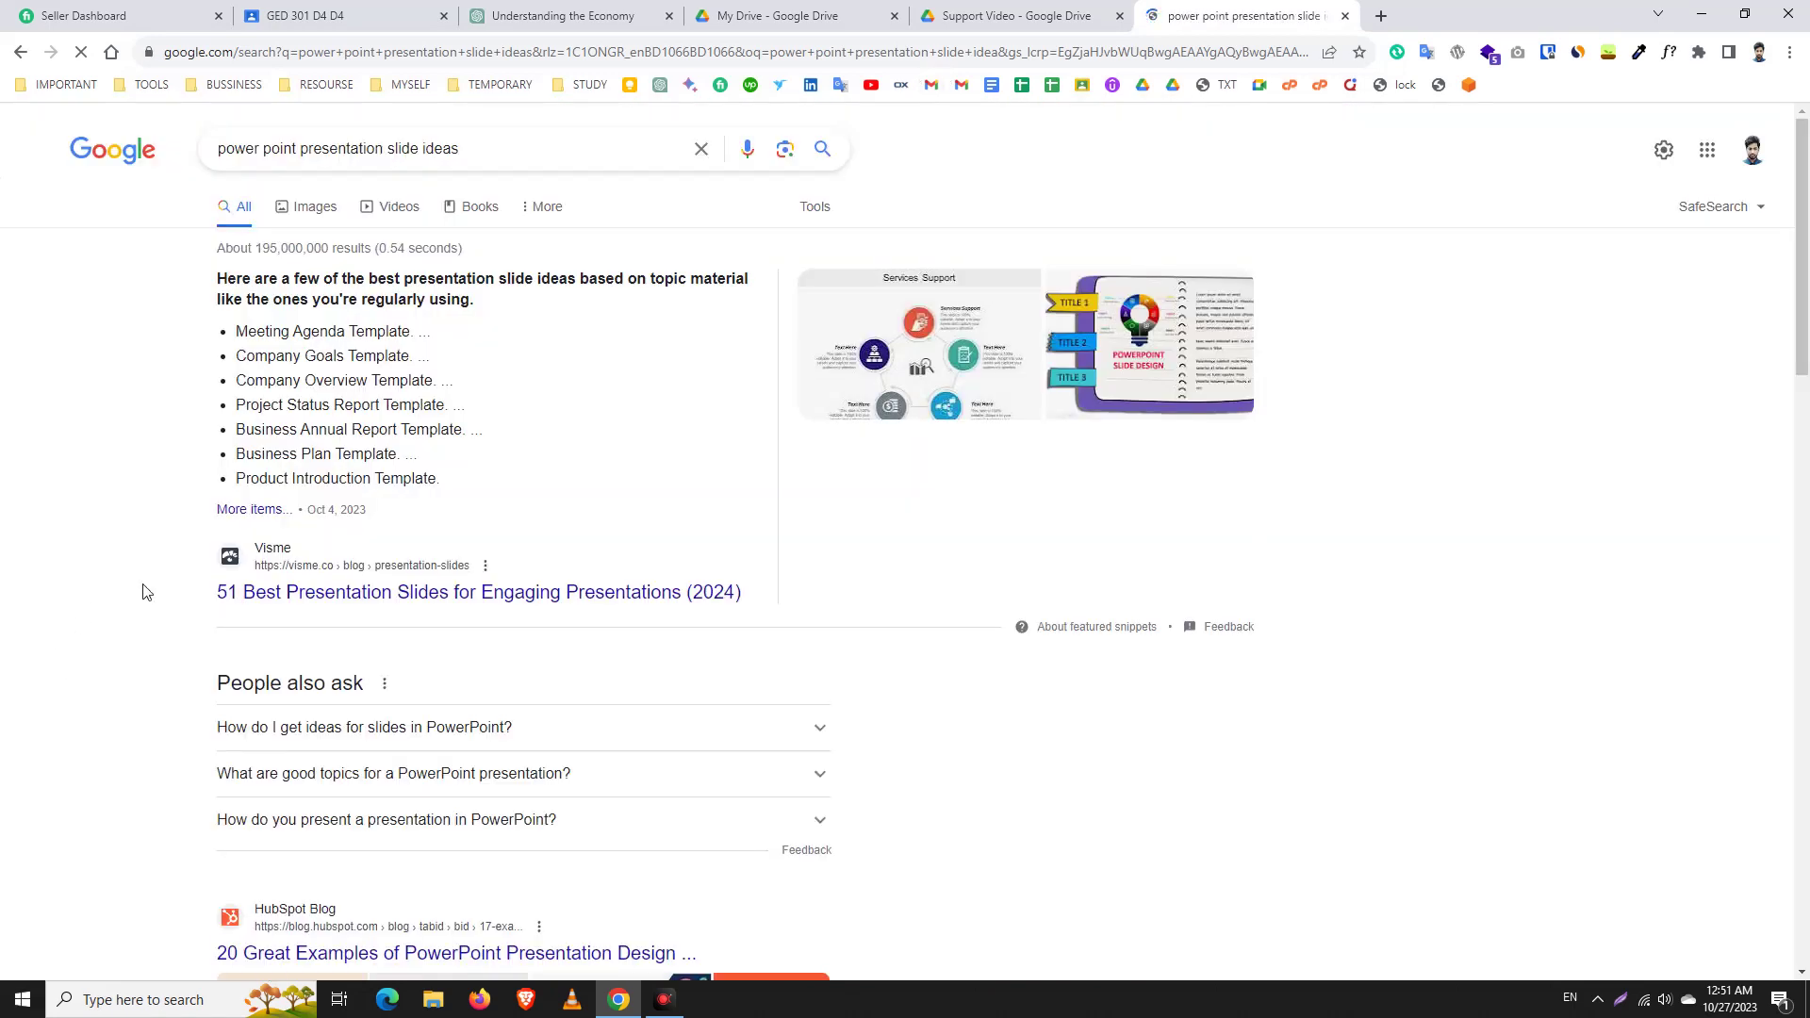
pyautogui.click(297, 216)
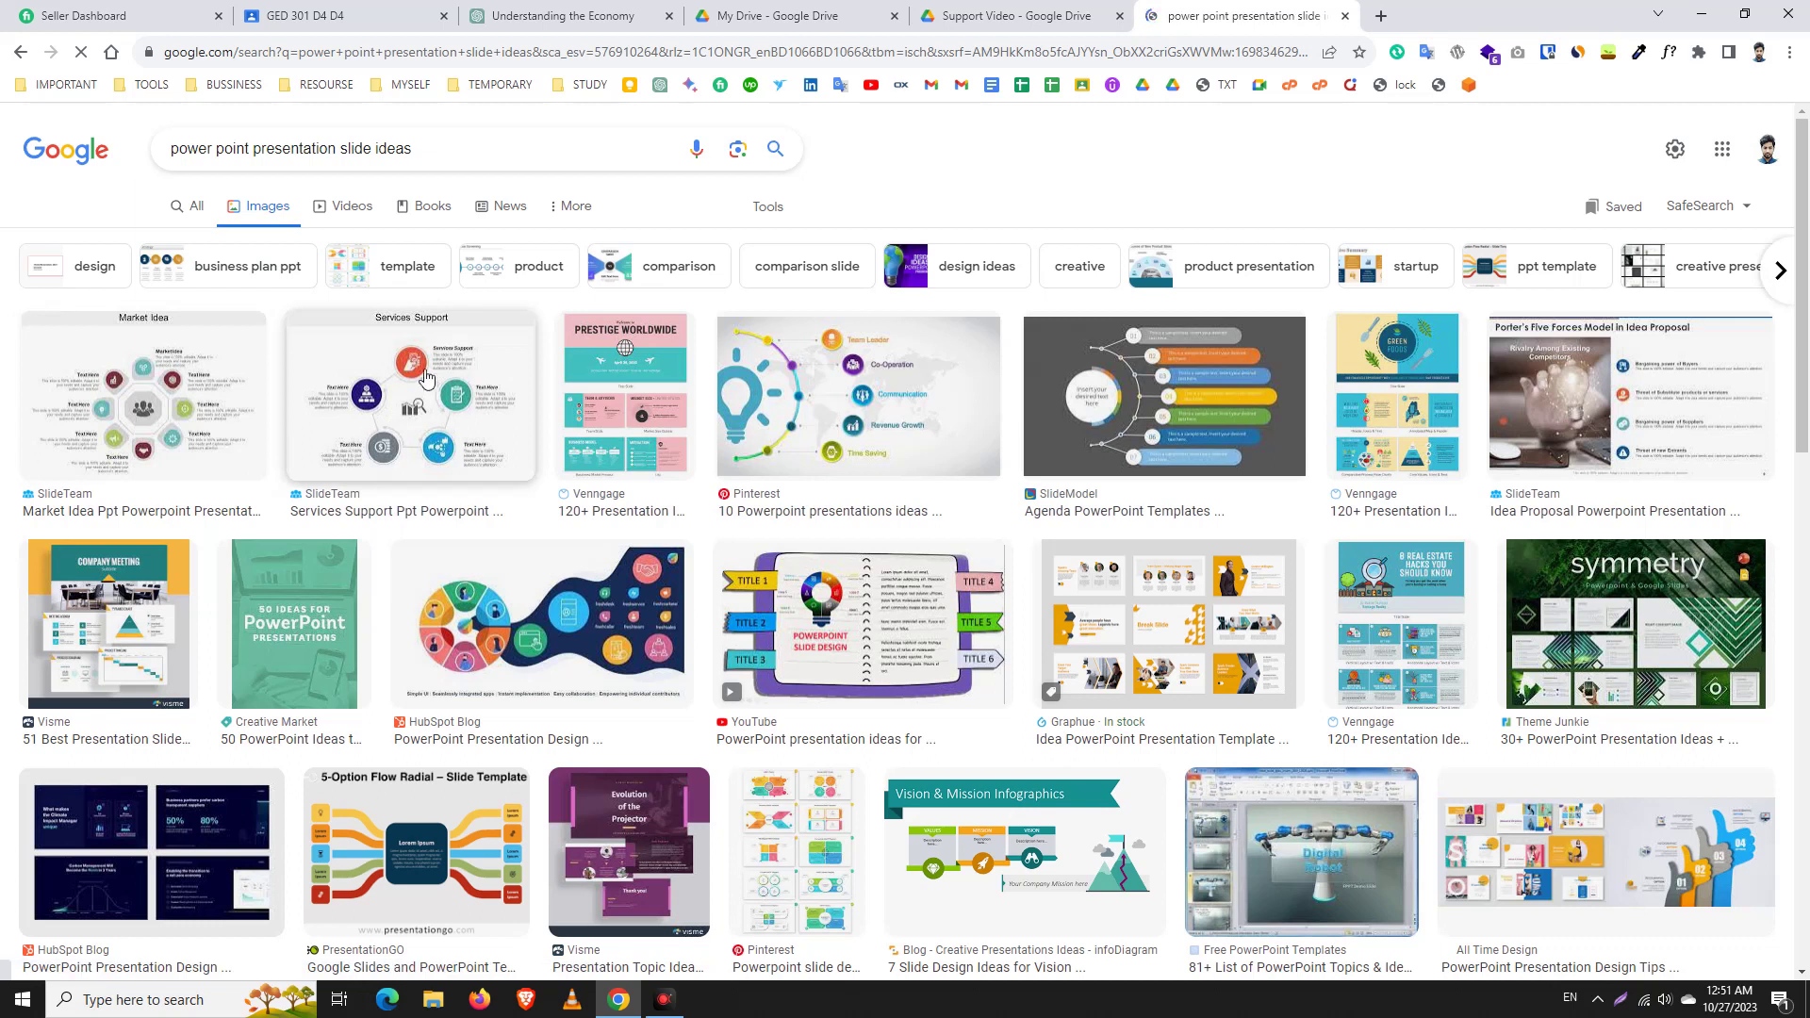
pyautogui.click(409, 377)
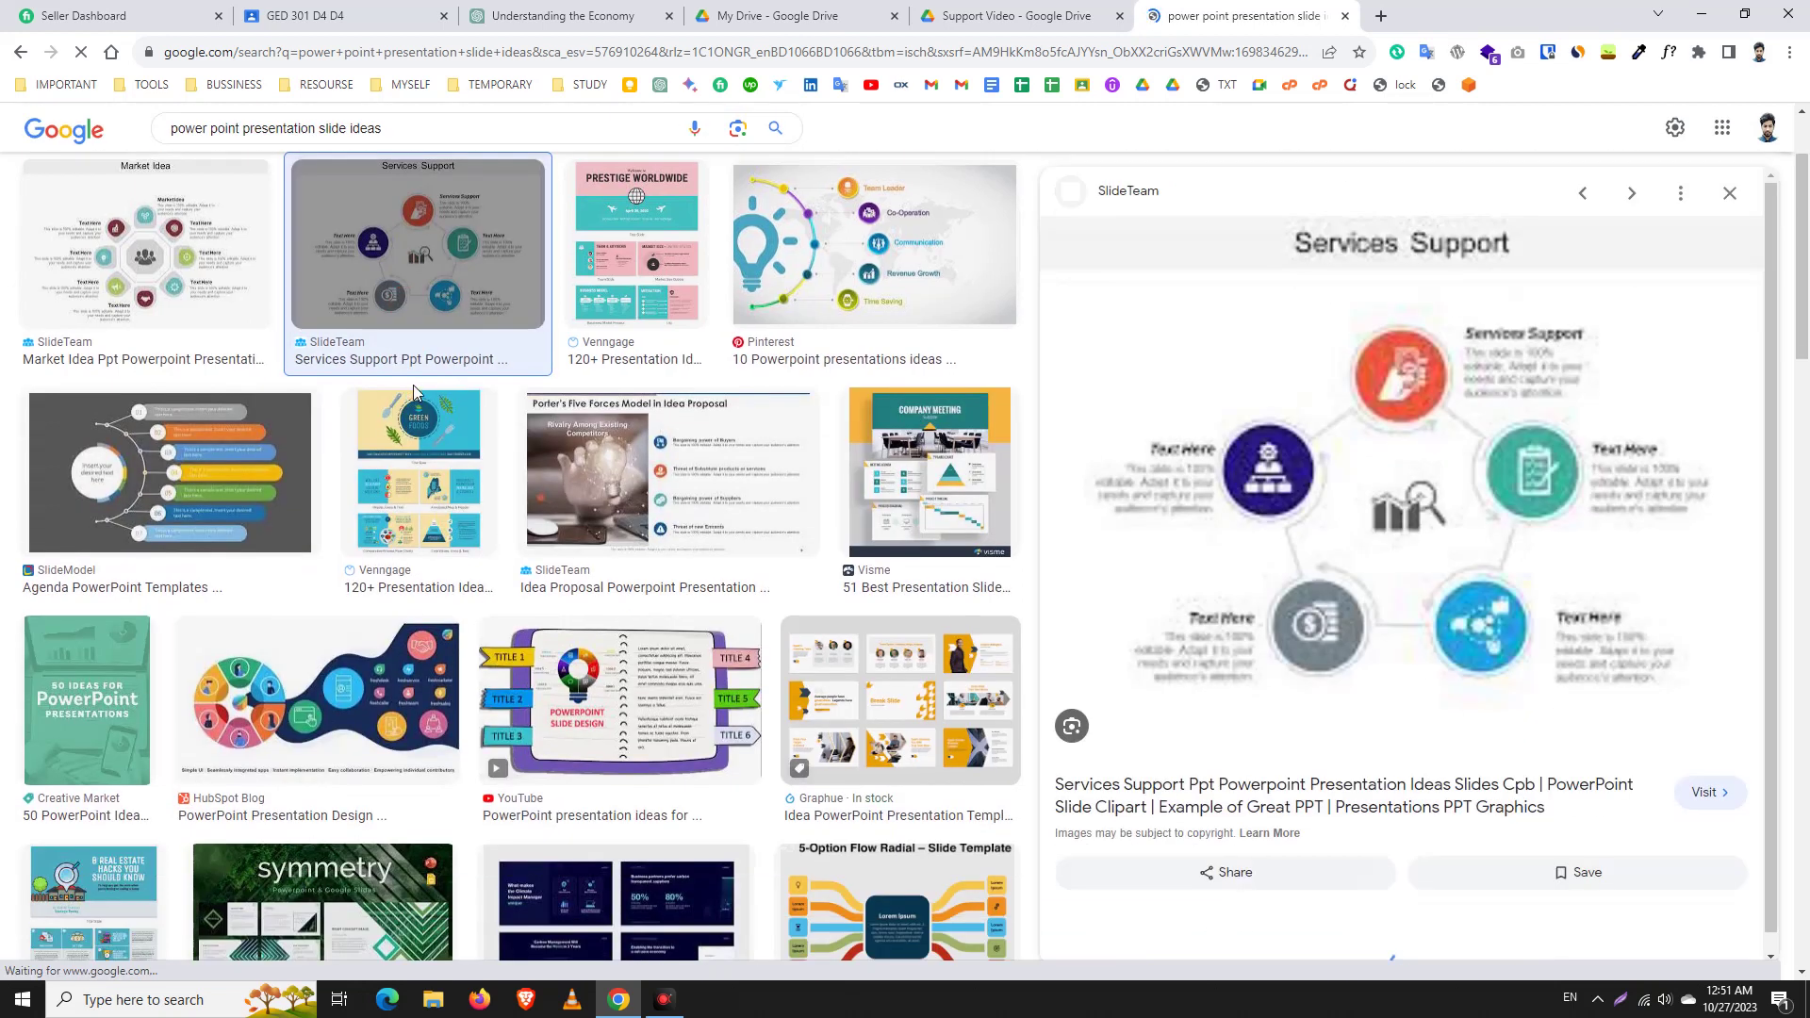
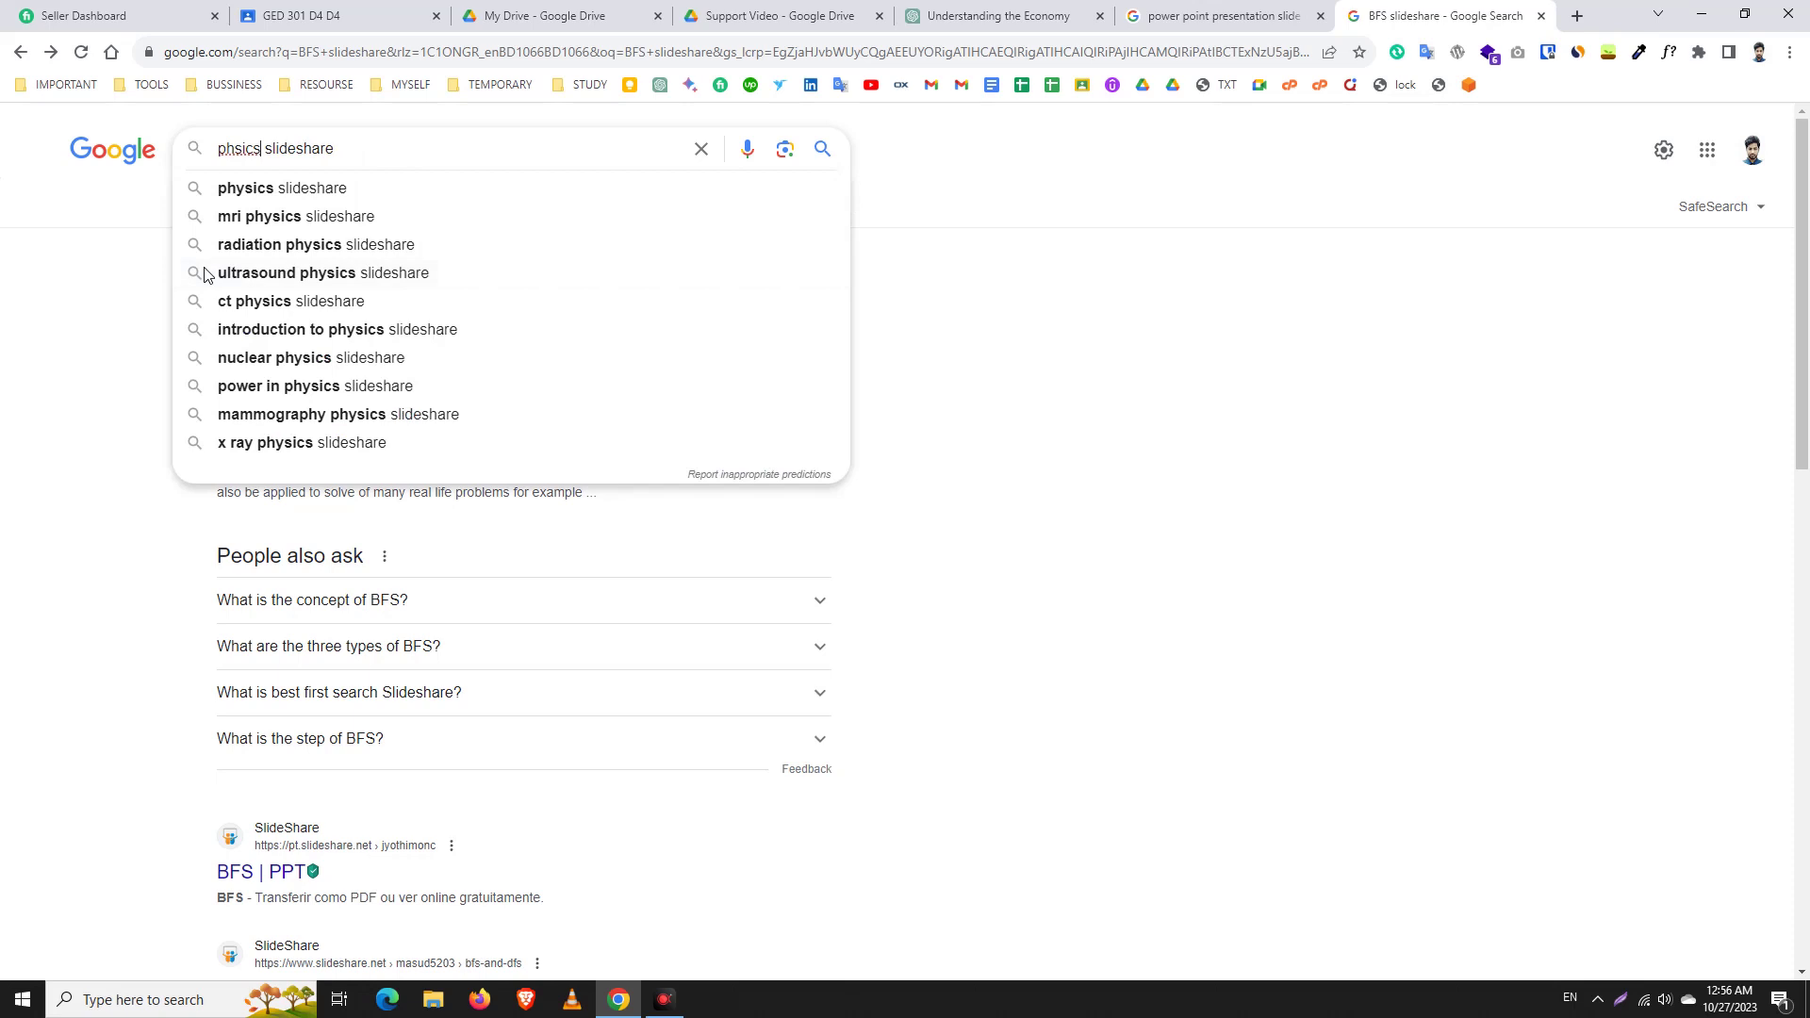
# Step: Search Google for "phsics newton law slideshare" and open the SlideShare result "Newton's 3 laws of Motion"
pyautogui.write('newton las')
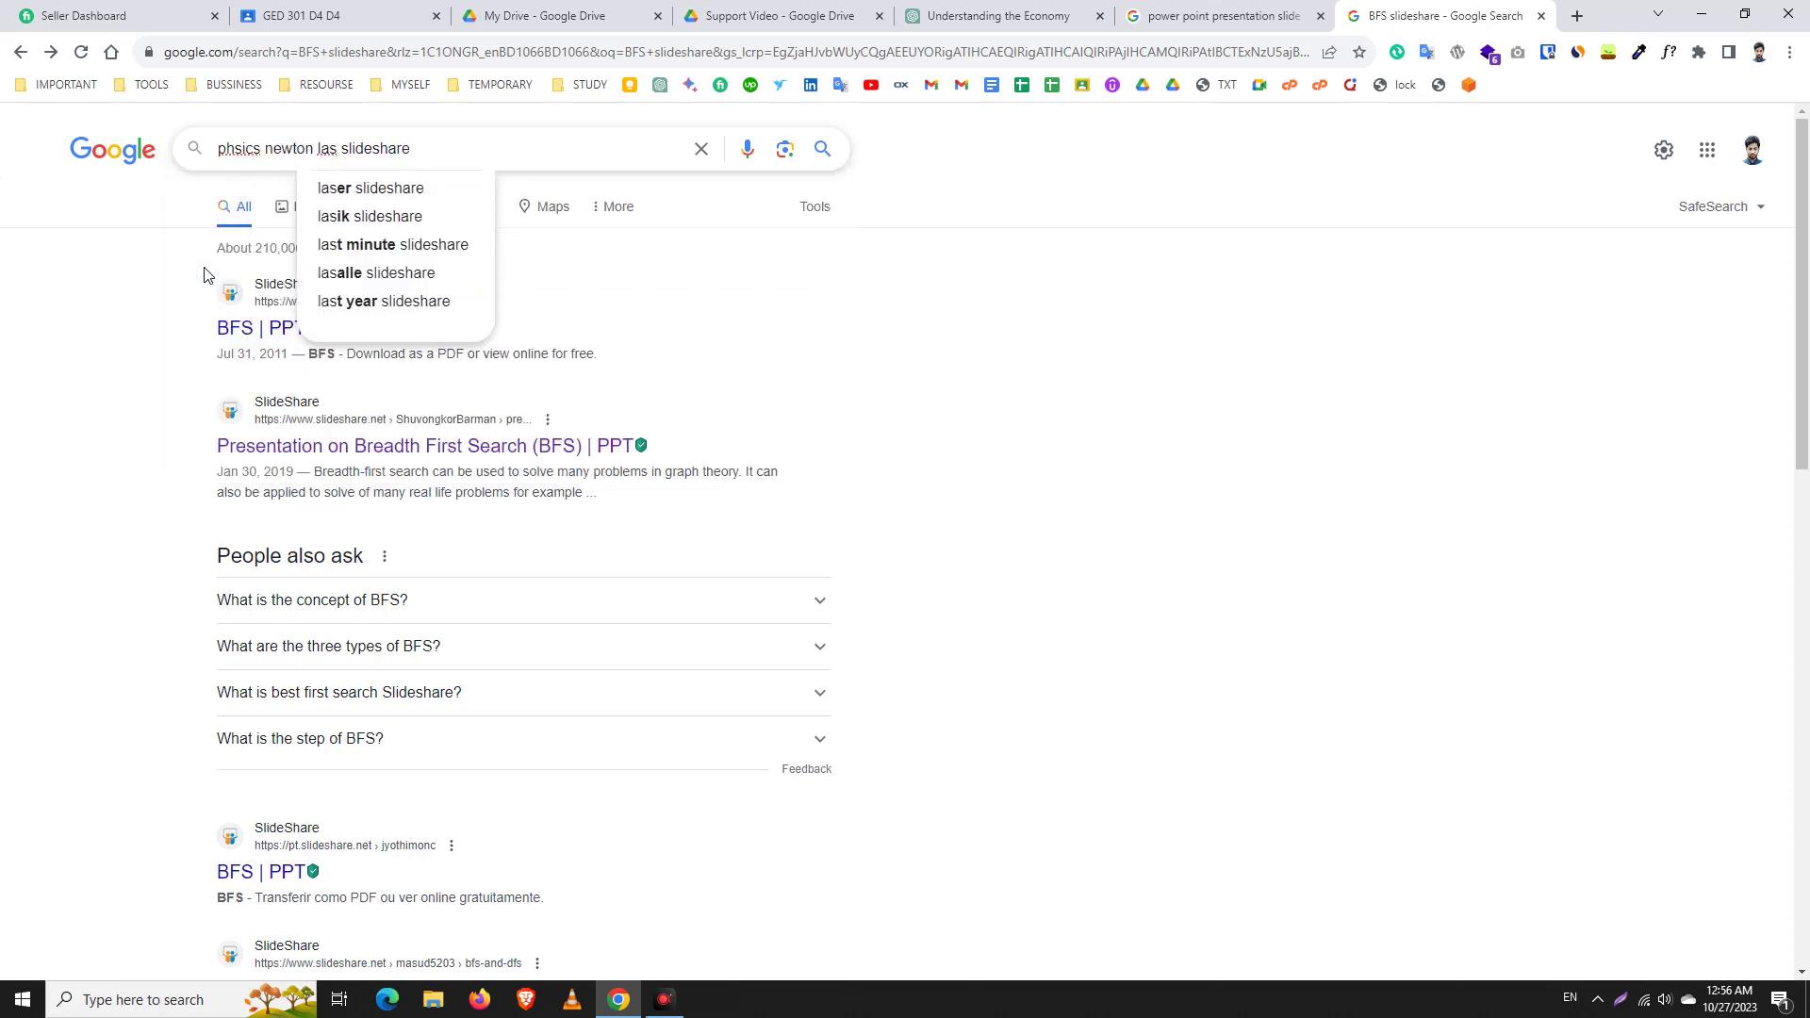
pyautogui.write('w')
pyautogui.press('Return')
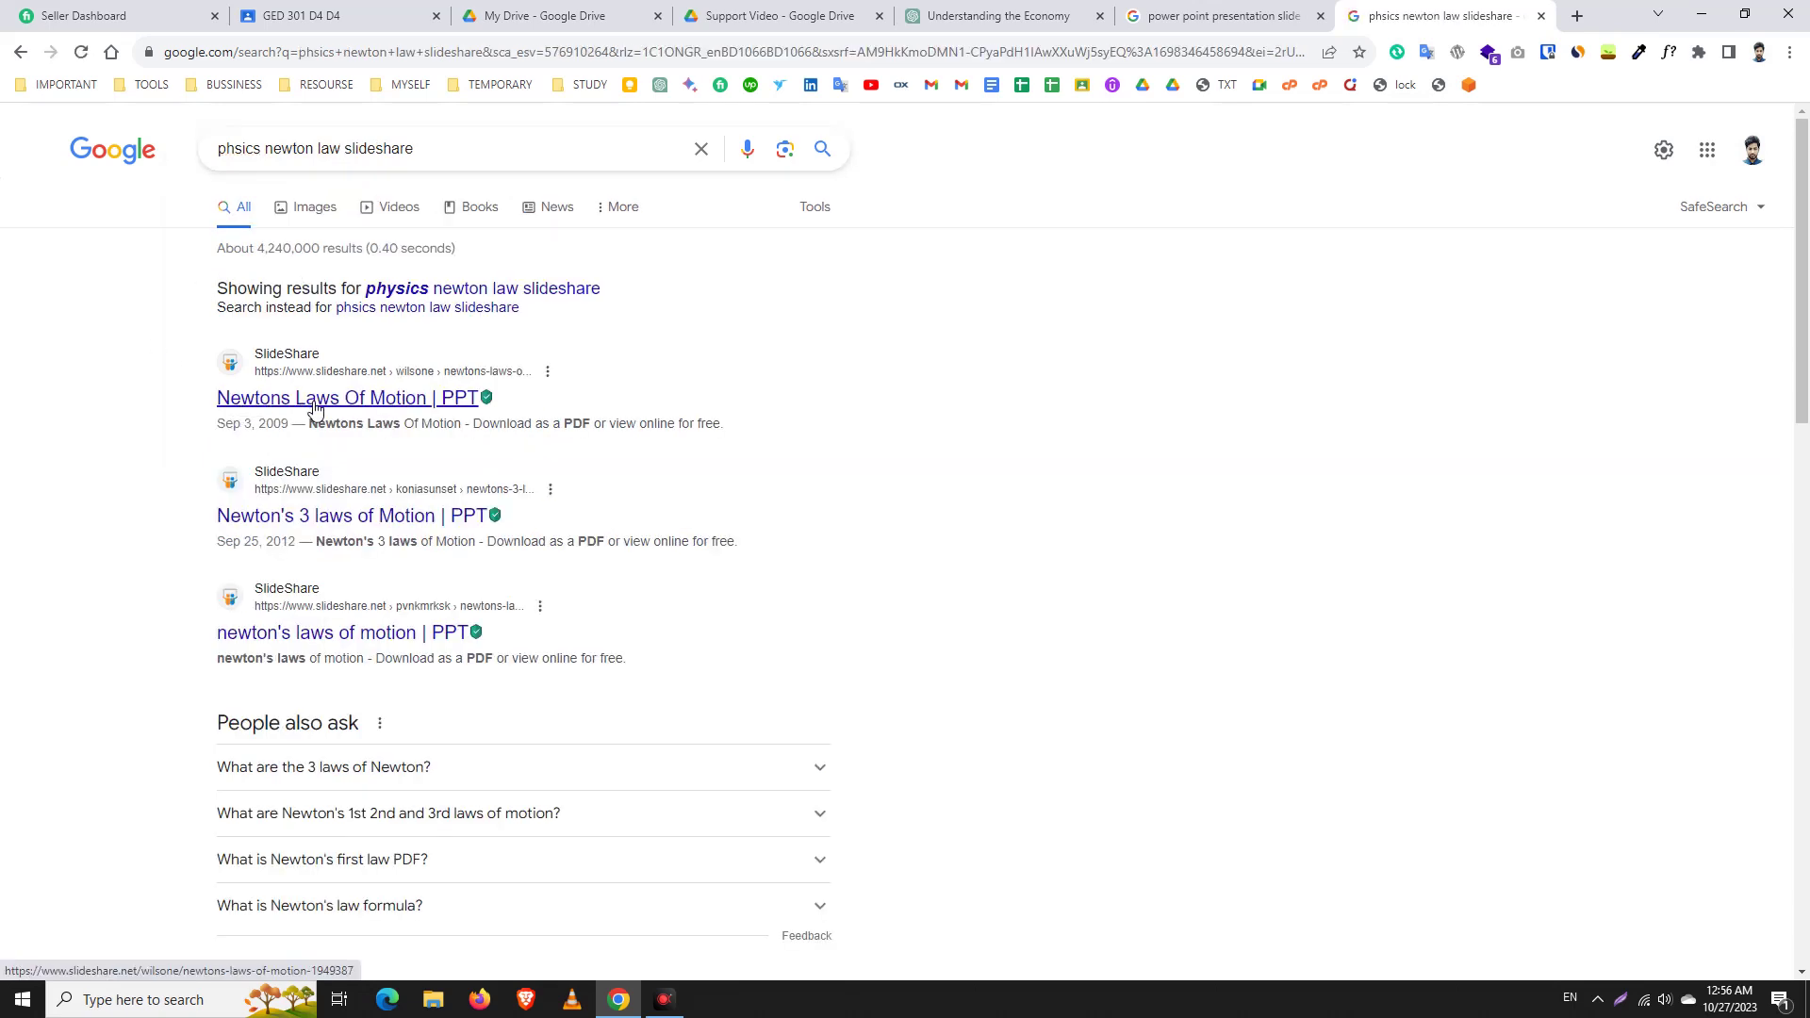
pyautogui.click(476, 510)
pyautogui.scroll(-4, 525, 452)
pyautogui.scroll(3, 452, 517)
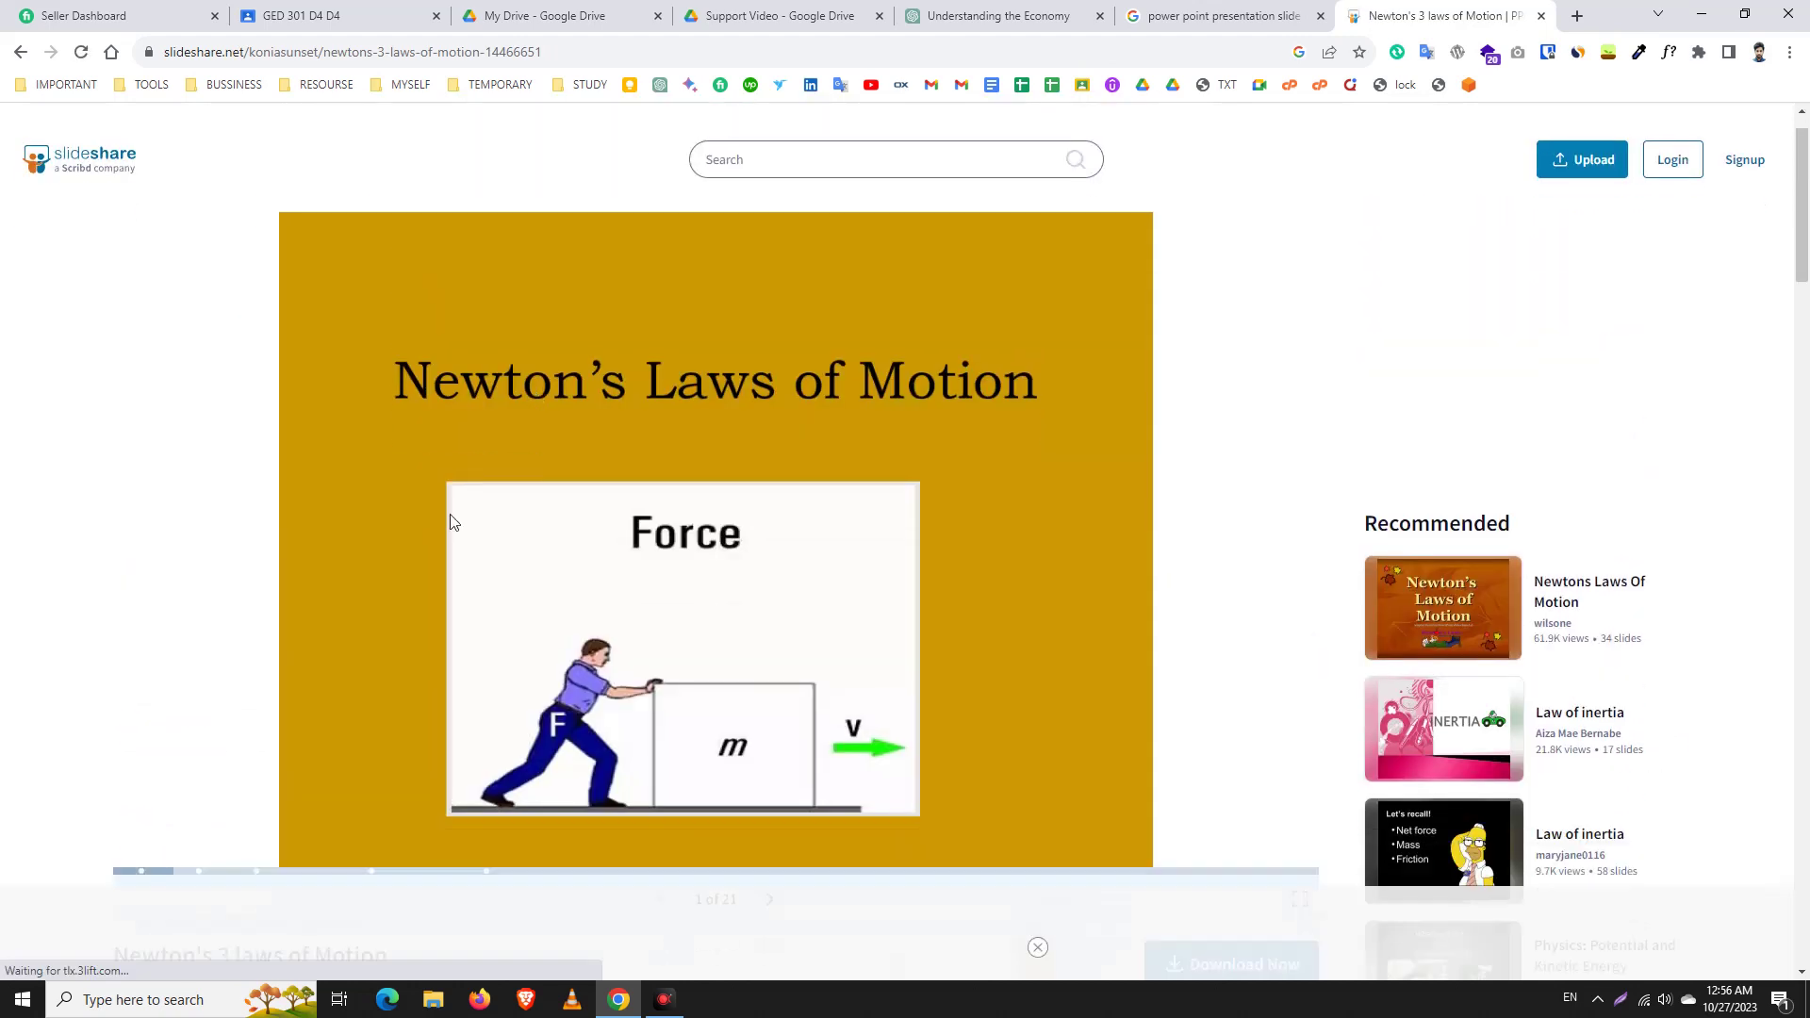
# Step: Copy the presentation title "Newton's 3 laws of Motion" from the SlideShare page
pyautogui.scroll(-3, 377, 565)
pyautogui.tripleClick(250, 626)
pyautogui.rightClick(249, 630)
pyautogui.click(396, 641)
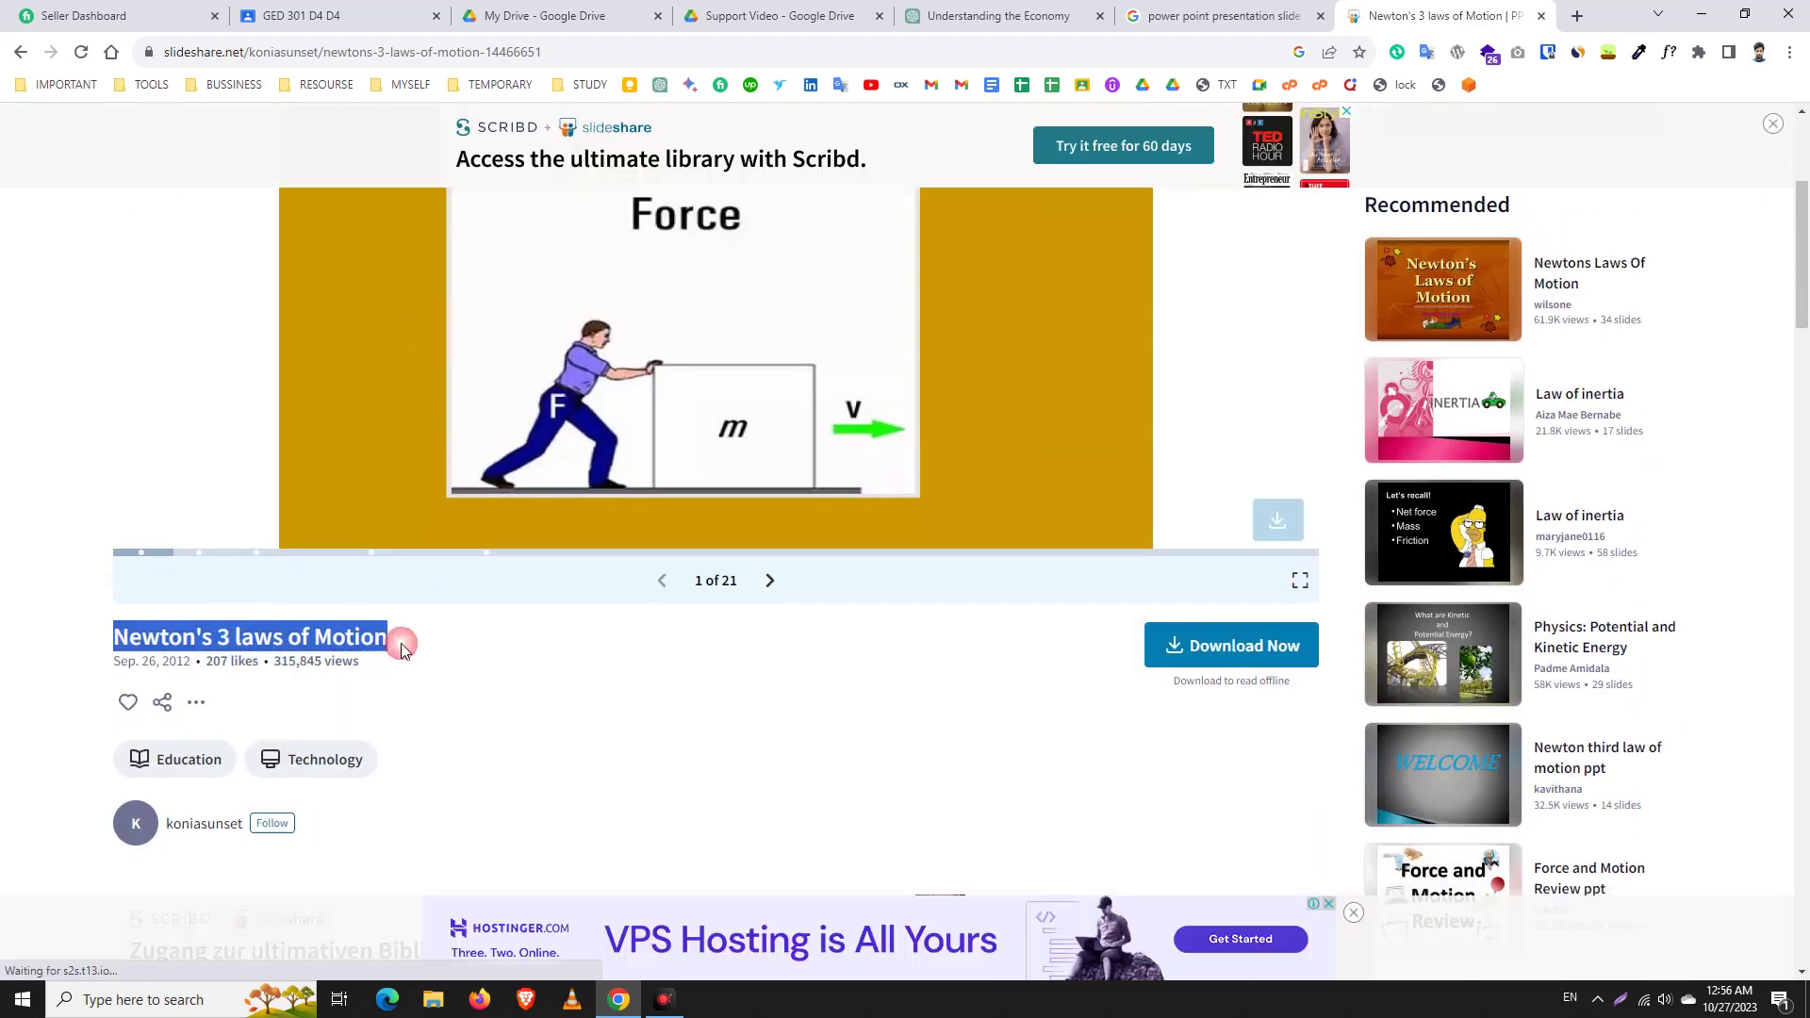
# Step: Switch to ChatGPT, send the copied title "Newton's 3 laws of Motion" as a prompt and review the start of its answer
pyautogui.click(1045, 8)
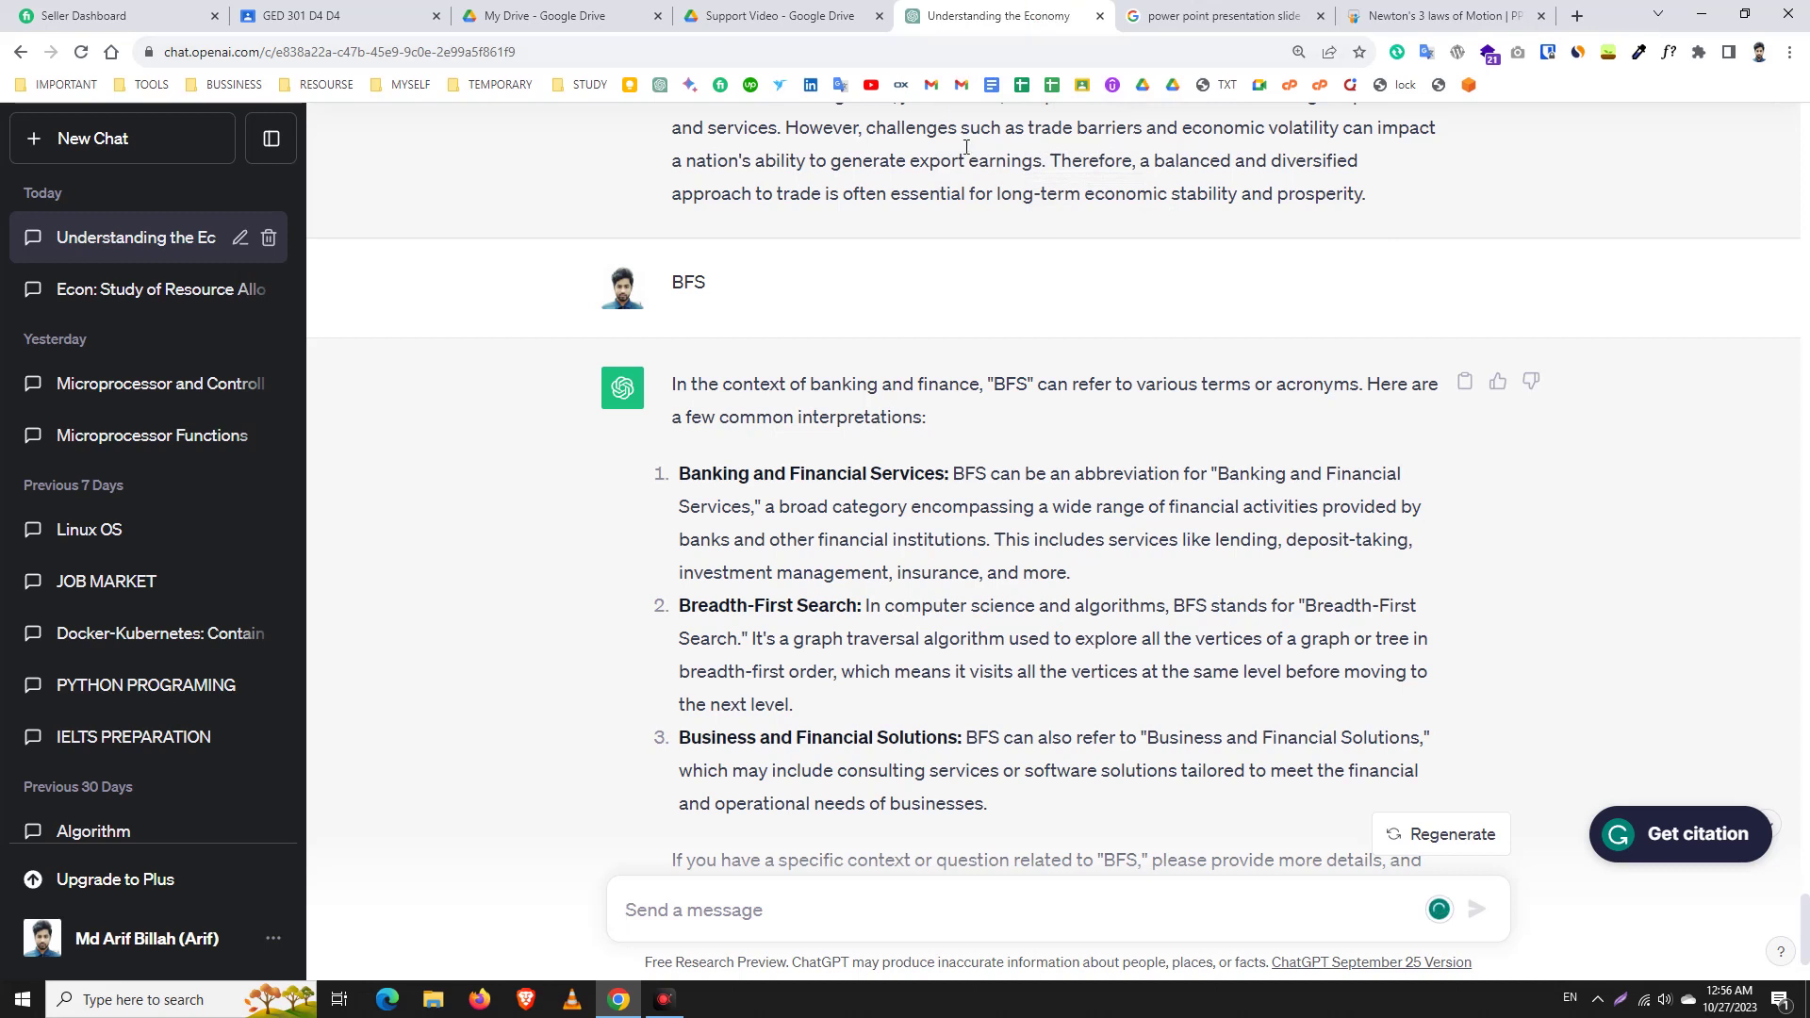
pyautogui.scroll(-2, 771, 630)
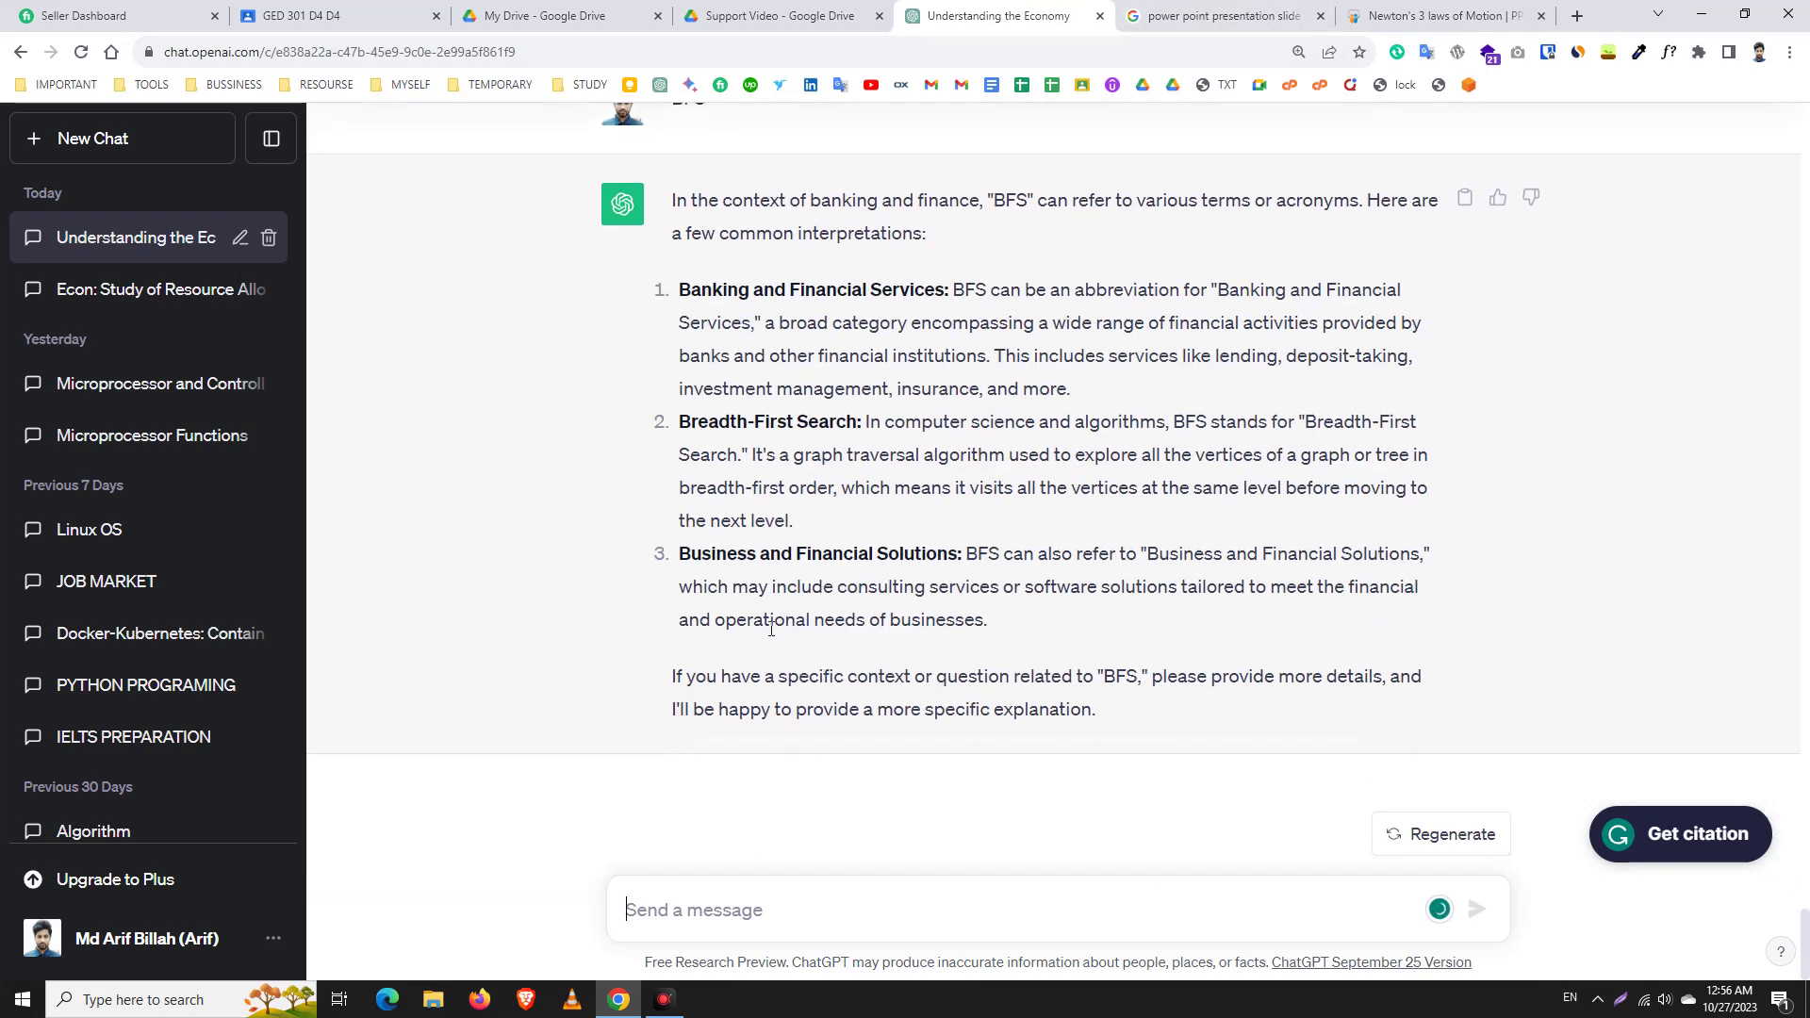
pyautogui.rightClick(726, 881)
pyautogui.click(783, 739)
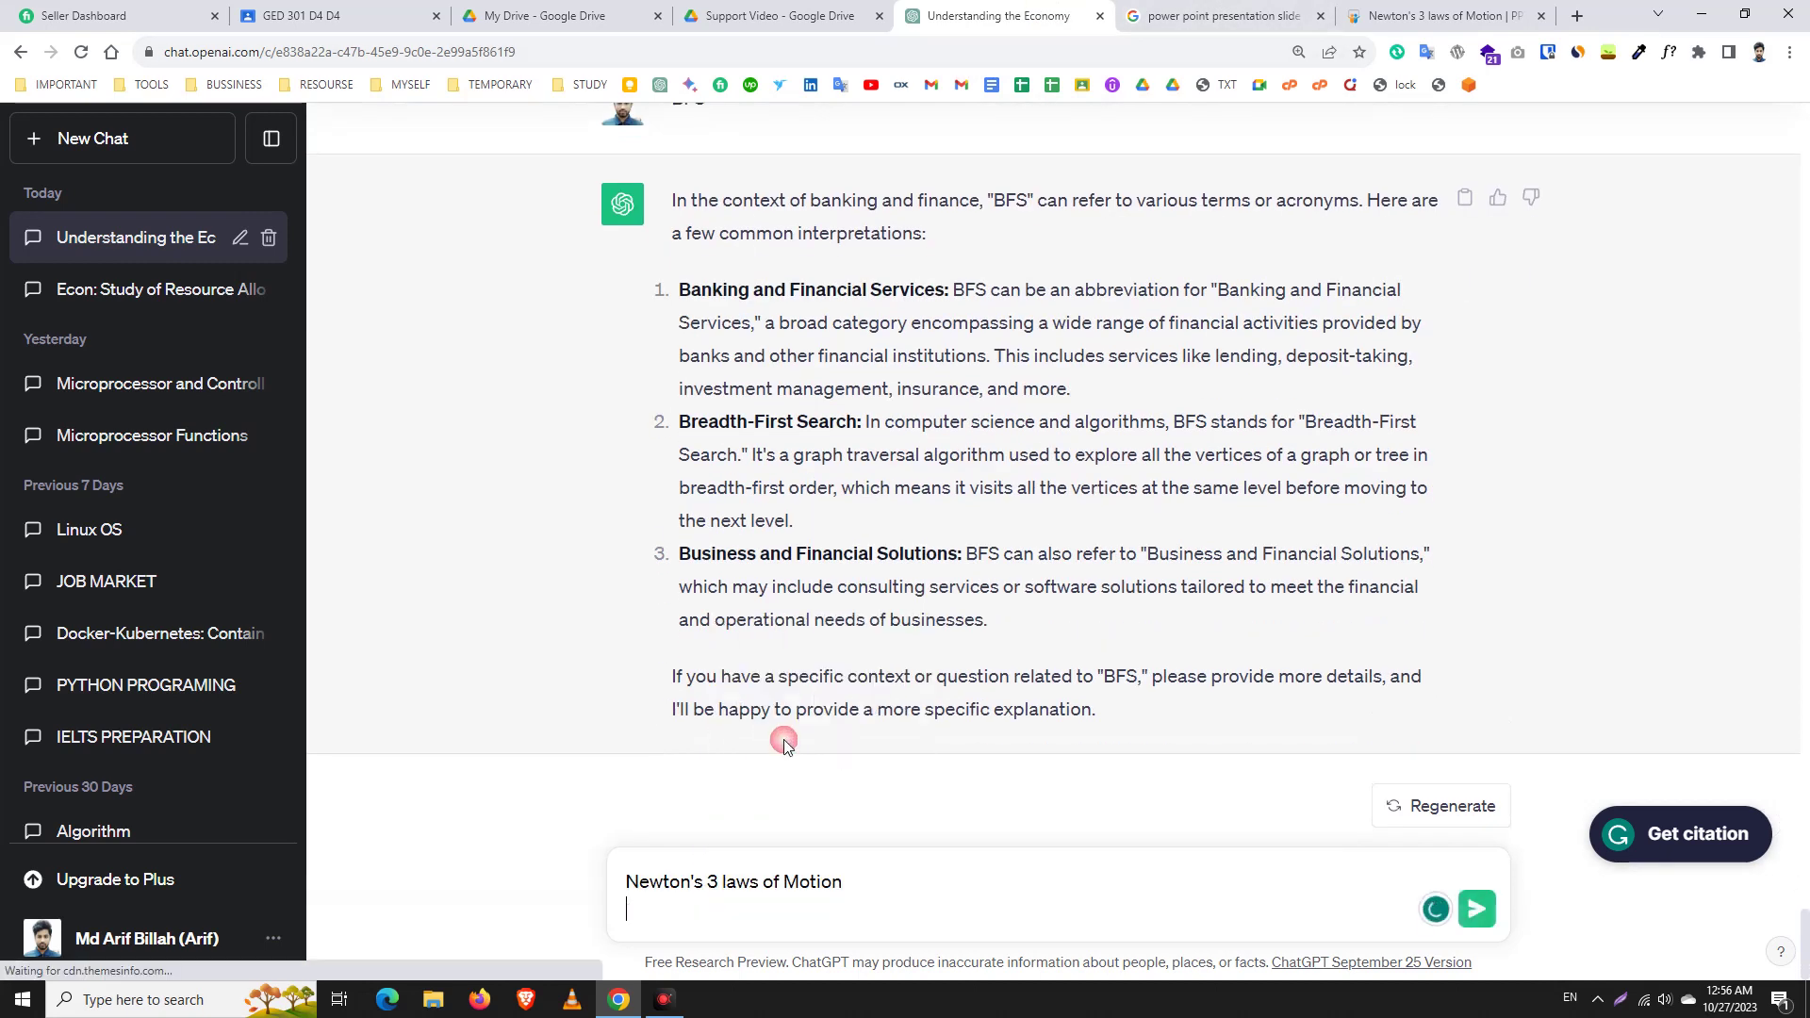
pyautogui.click(1476, 908)
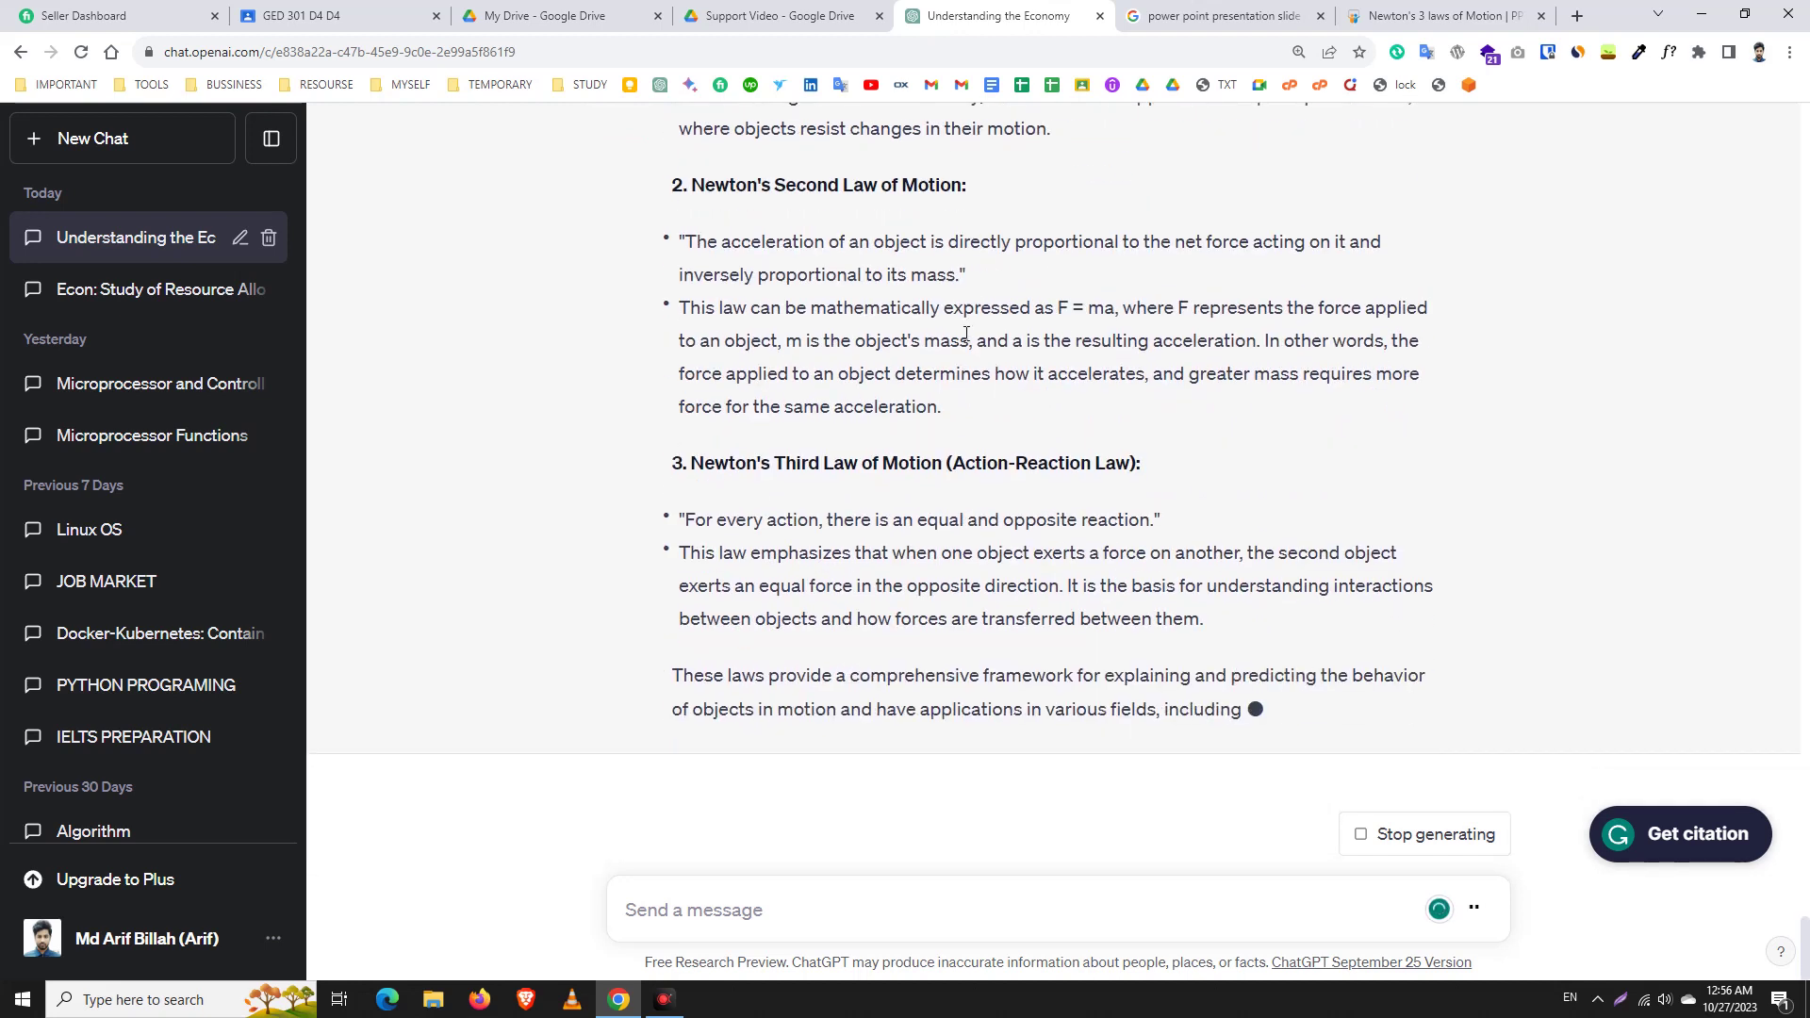
pyautogui.scroll(7, 950, 345)
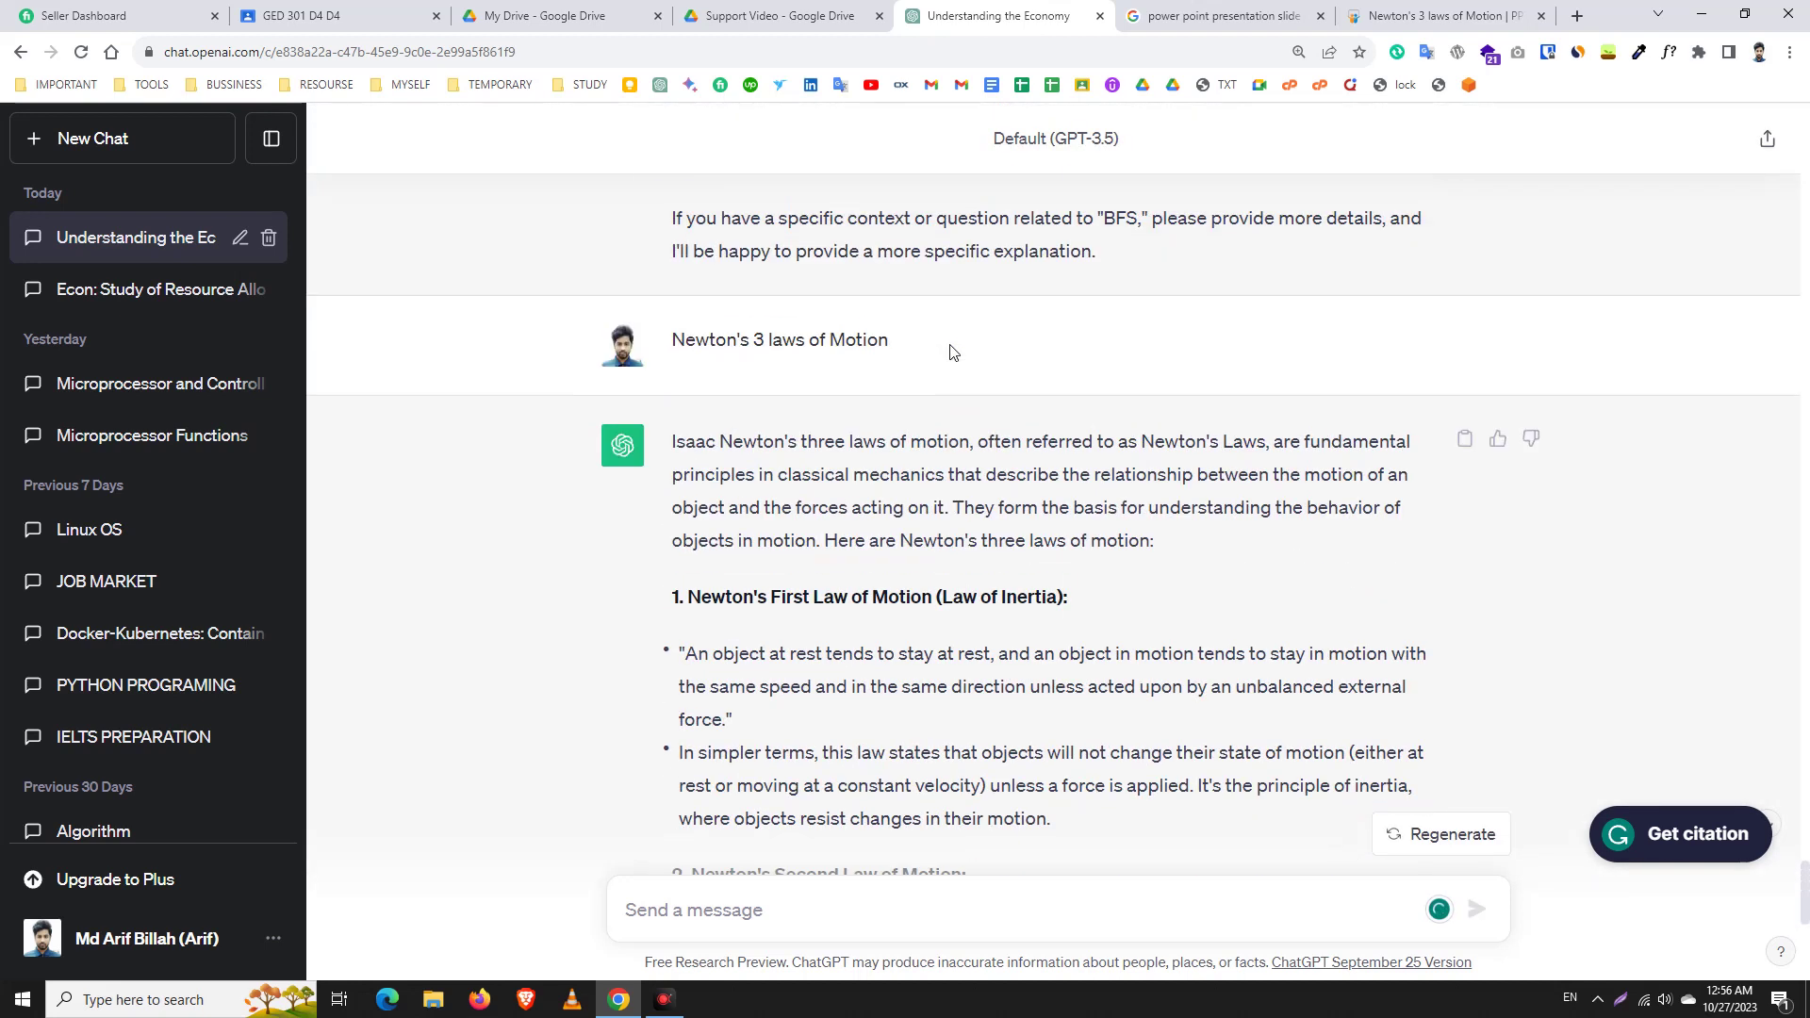
# Step: Start a new ChatGPT chat and send "Newton's 3 laws of Motion" as its first prompt
pyautogui.tripleClick(752, 346)
pyautogui.click(82, 143)
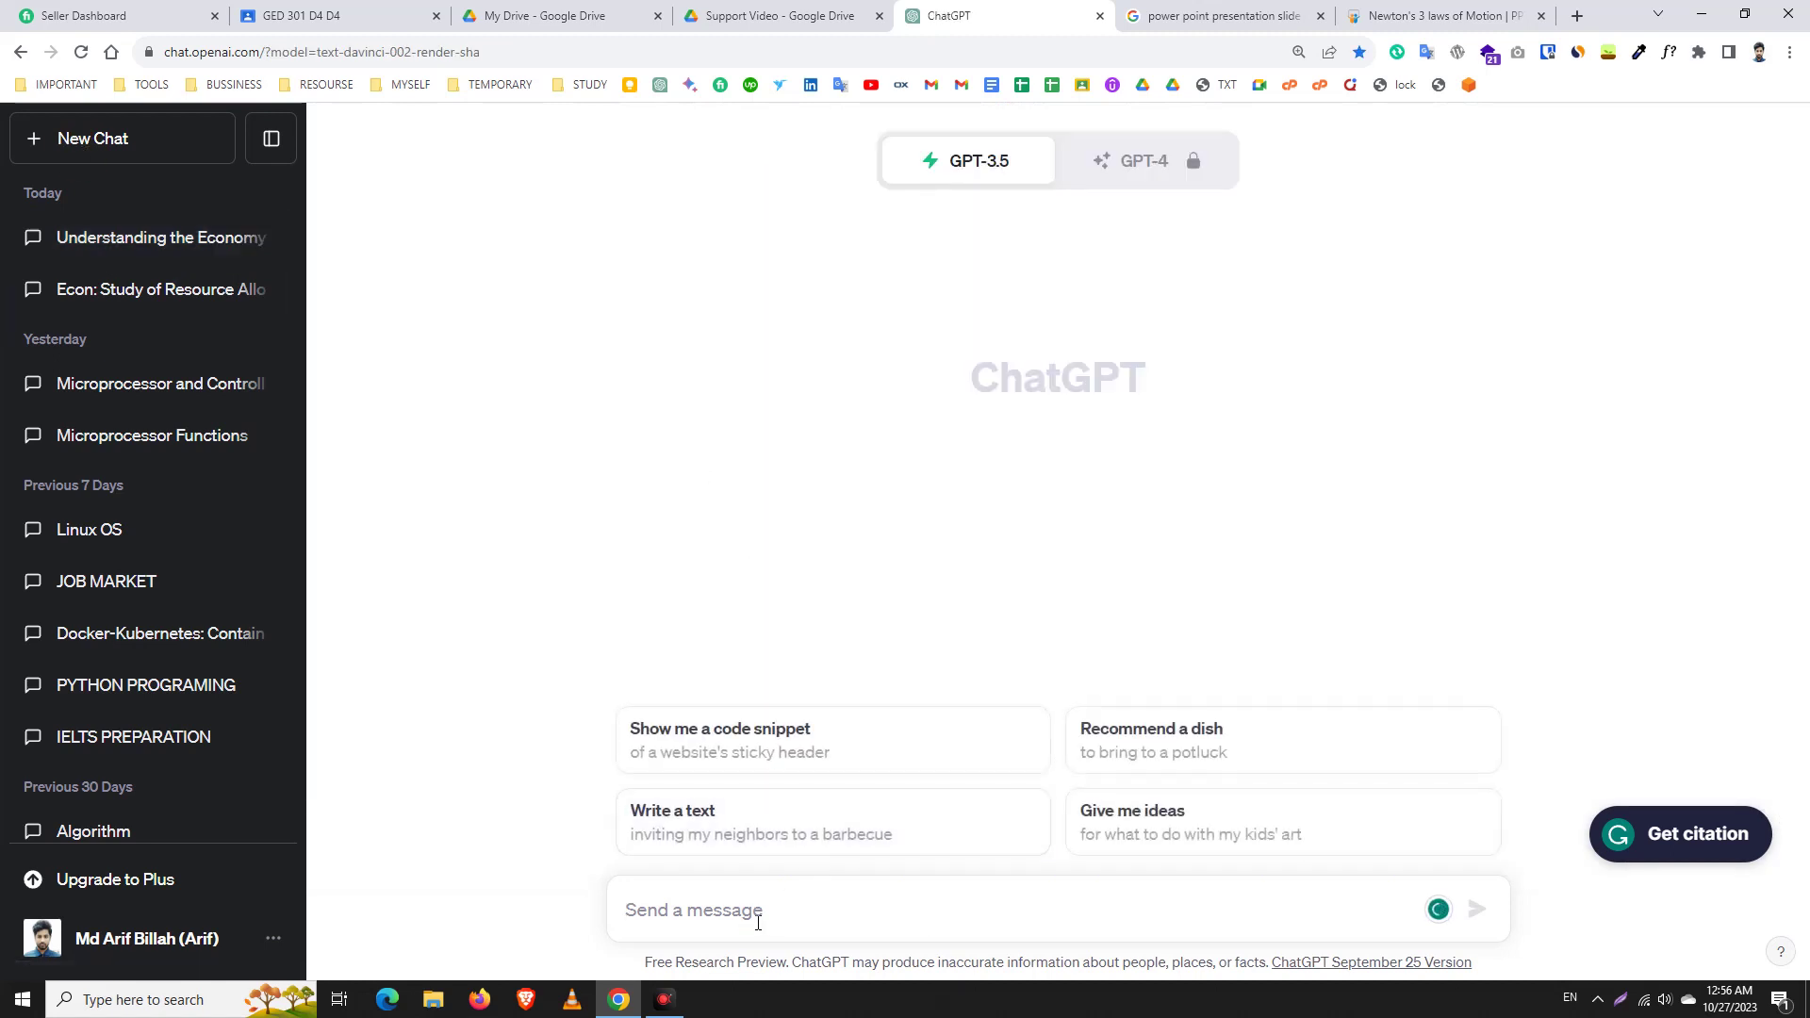
pyautogui.hotkey('ctrl', 'v')
pyautogui.press('Return')
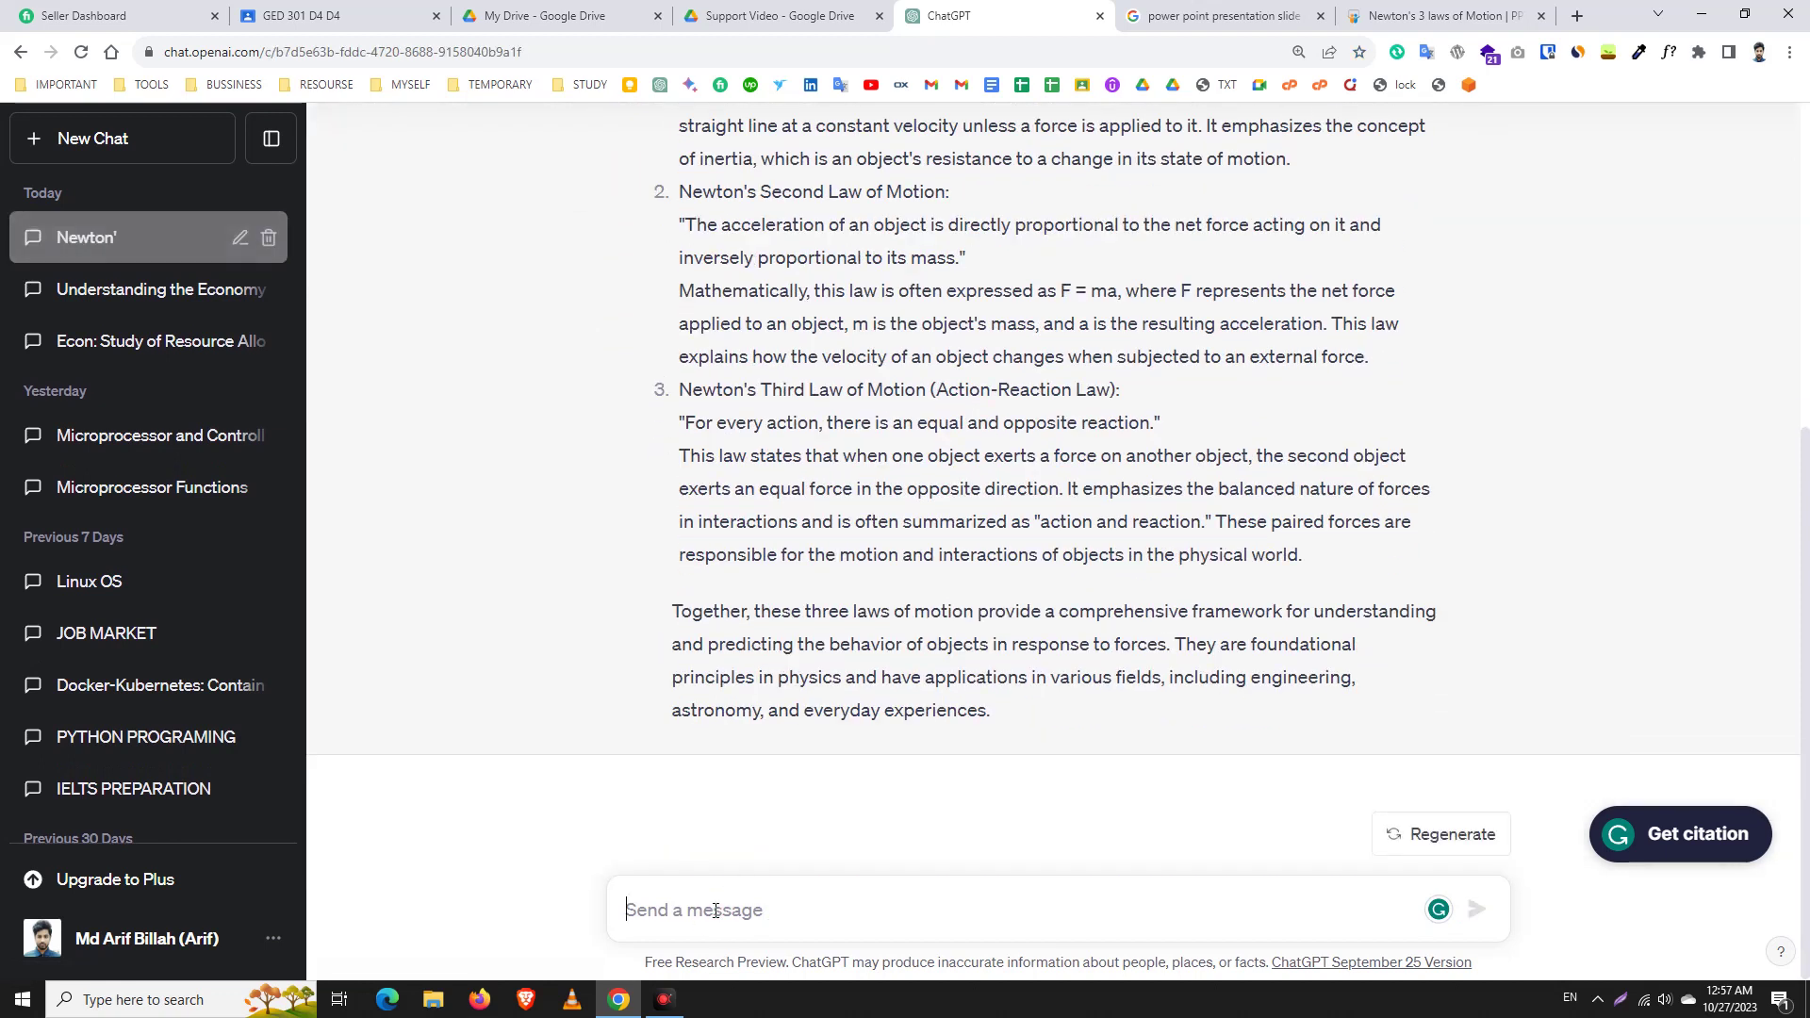
# Step: Send the follow-up prompt "Newton's 3 laws of Motion example in math" in the same chat
pyautogui.hotkey('ctrl', 'v')
pyautogui.press('BackSpace')
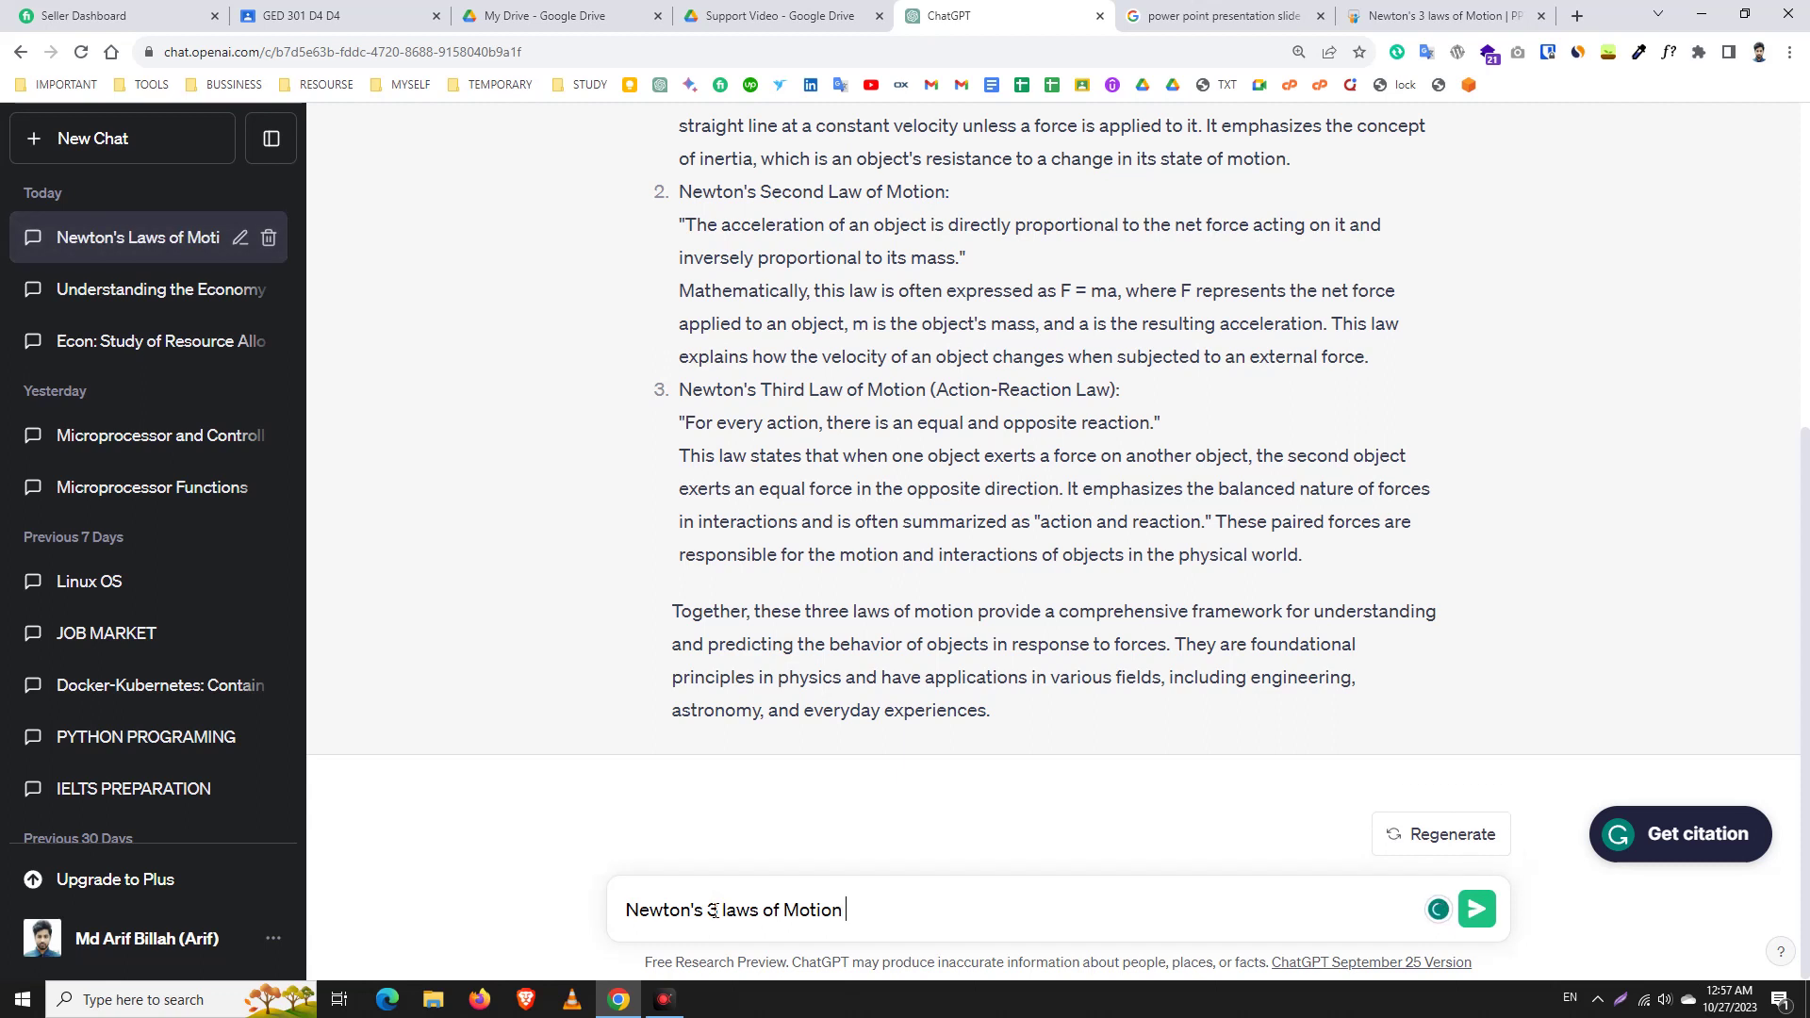
pyautogui.write('example in math')
pyautogui.press('Return')
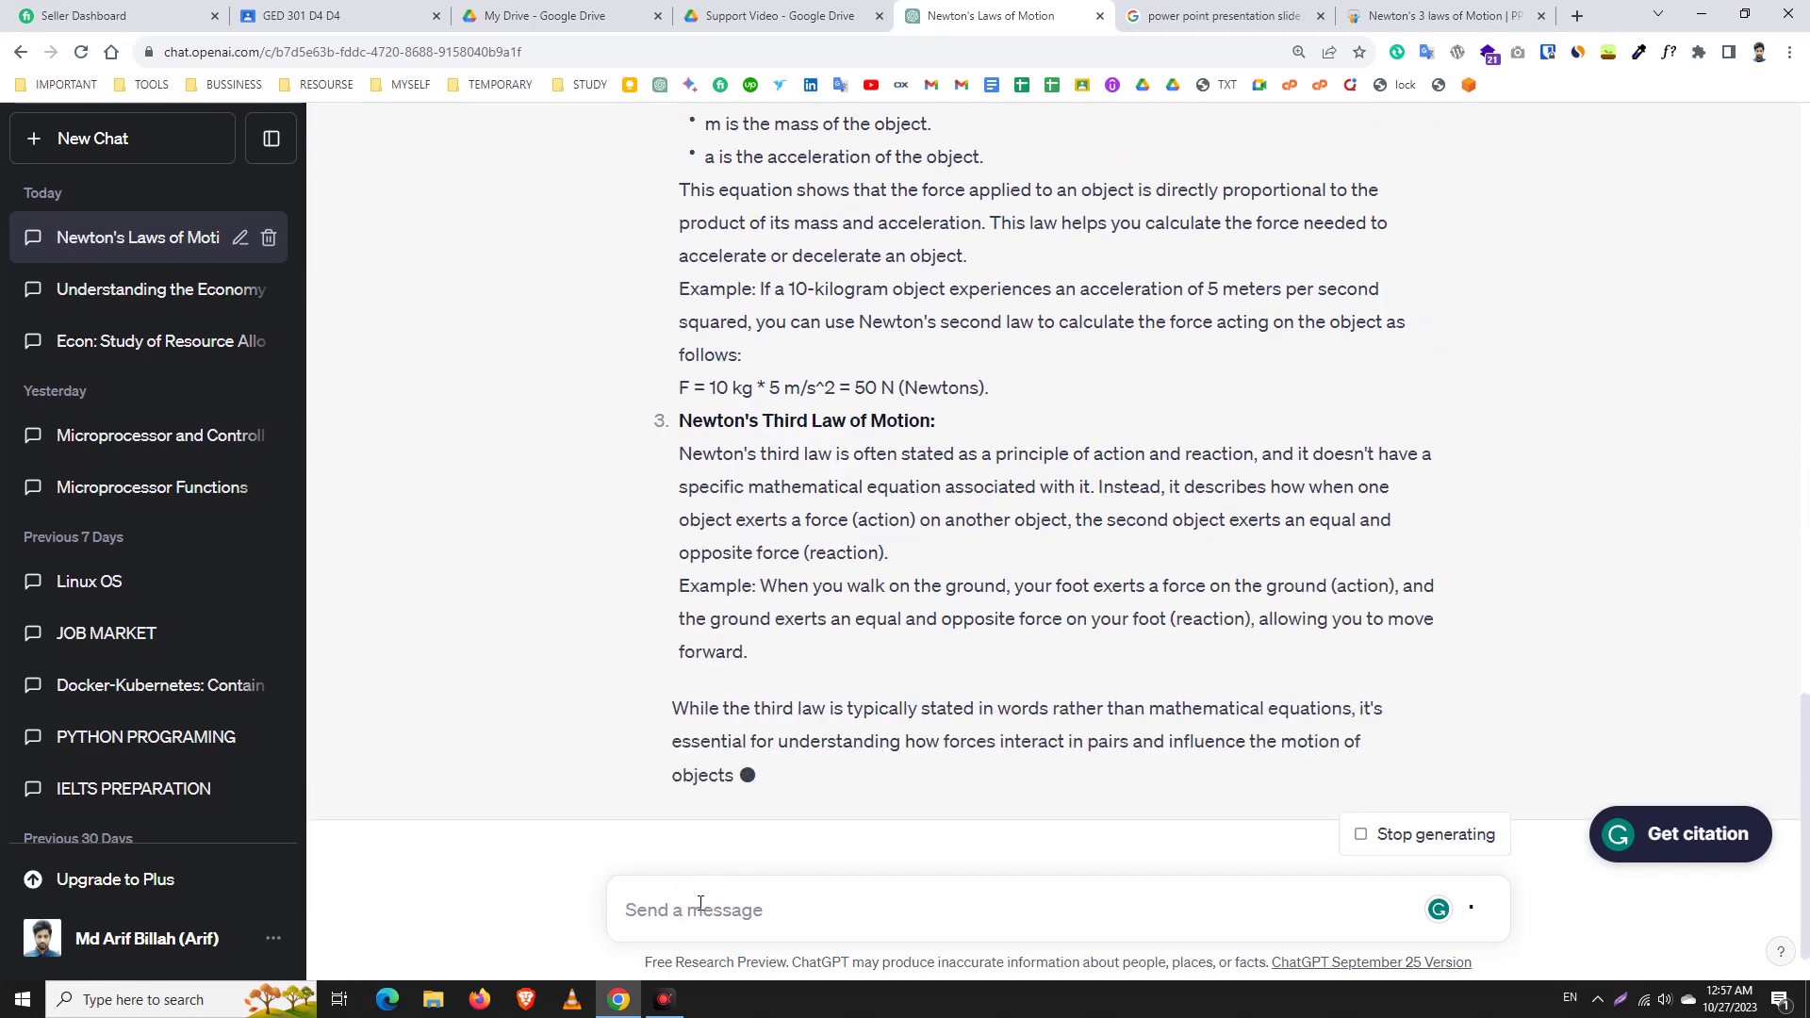
# Step: Send the prompt "give me a powerpoint presentation slide about Newton's 3 laws of Motion"
pyautogui.hotkey('ctrl', 'v')
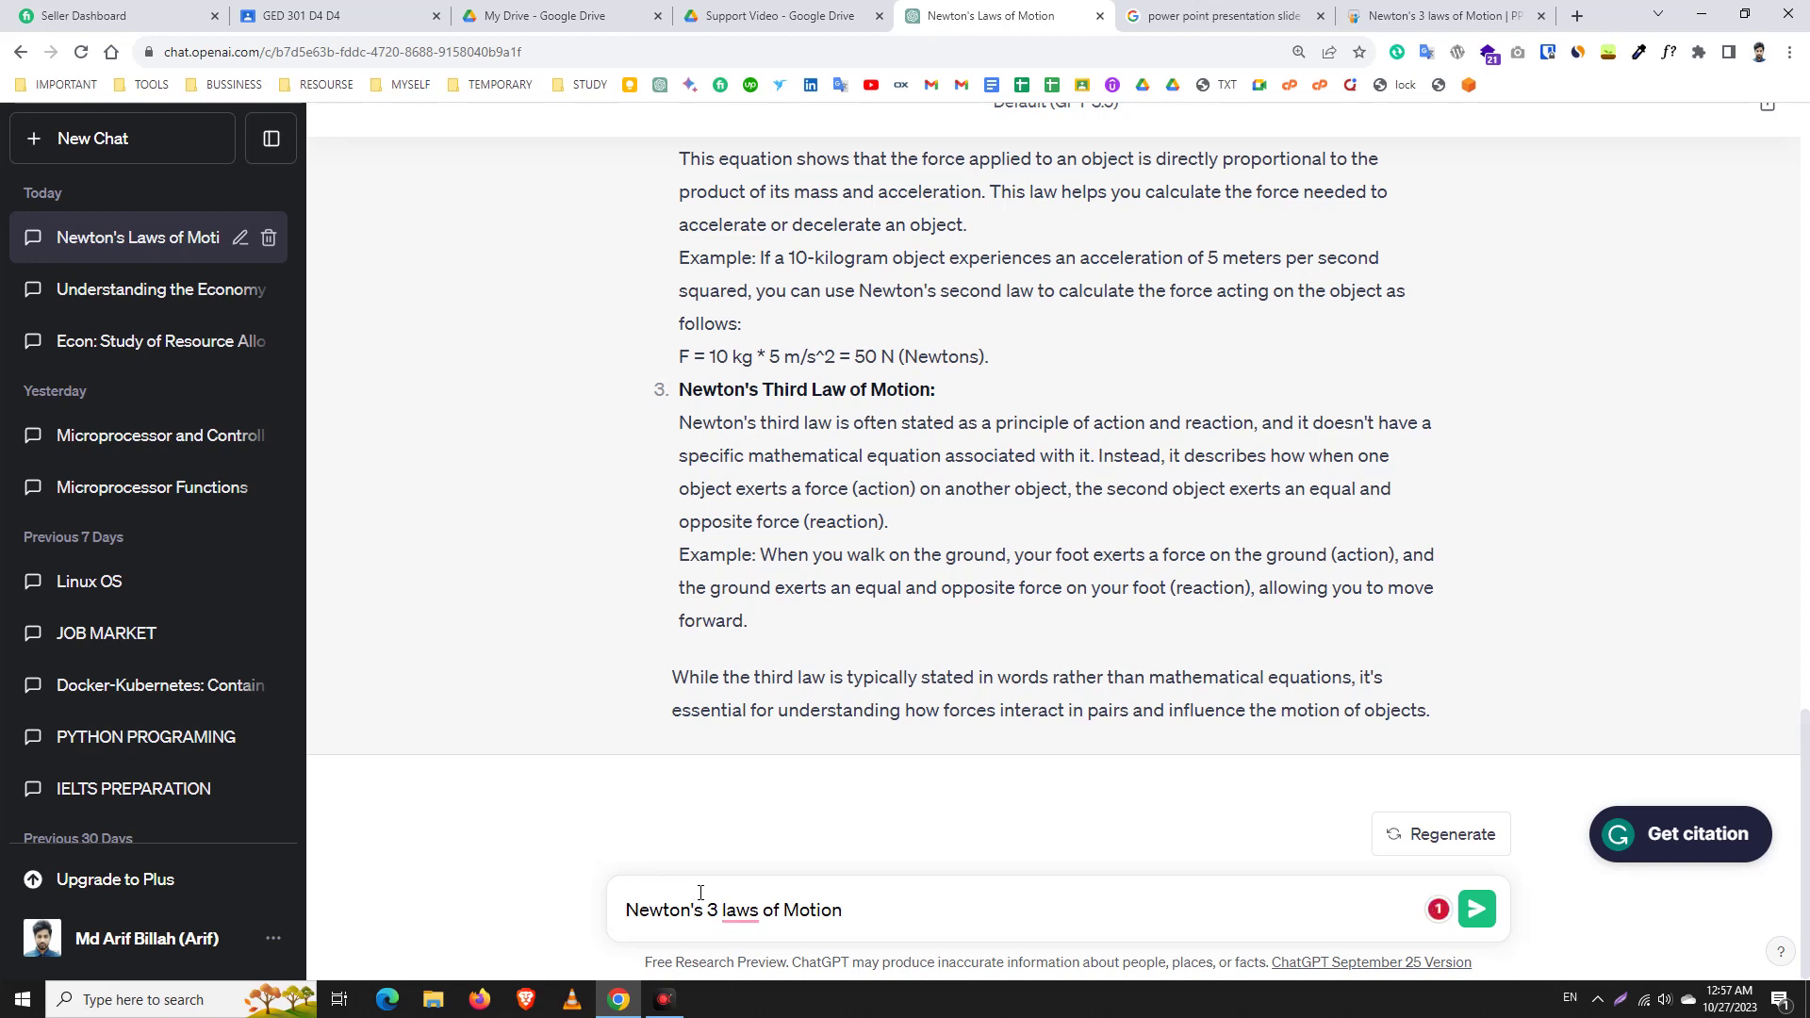
pyautogui.write('give me a pr')
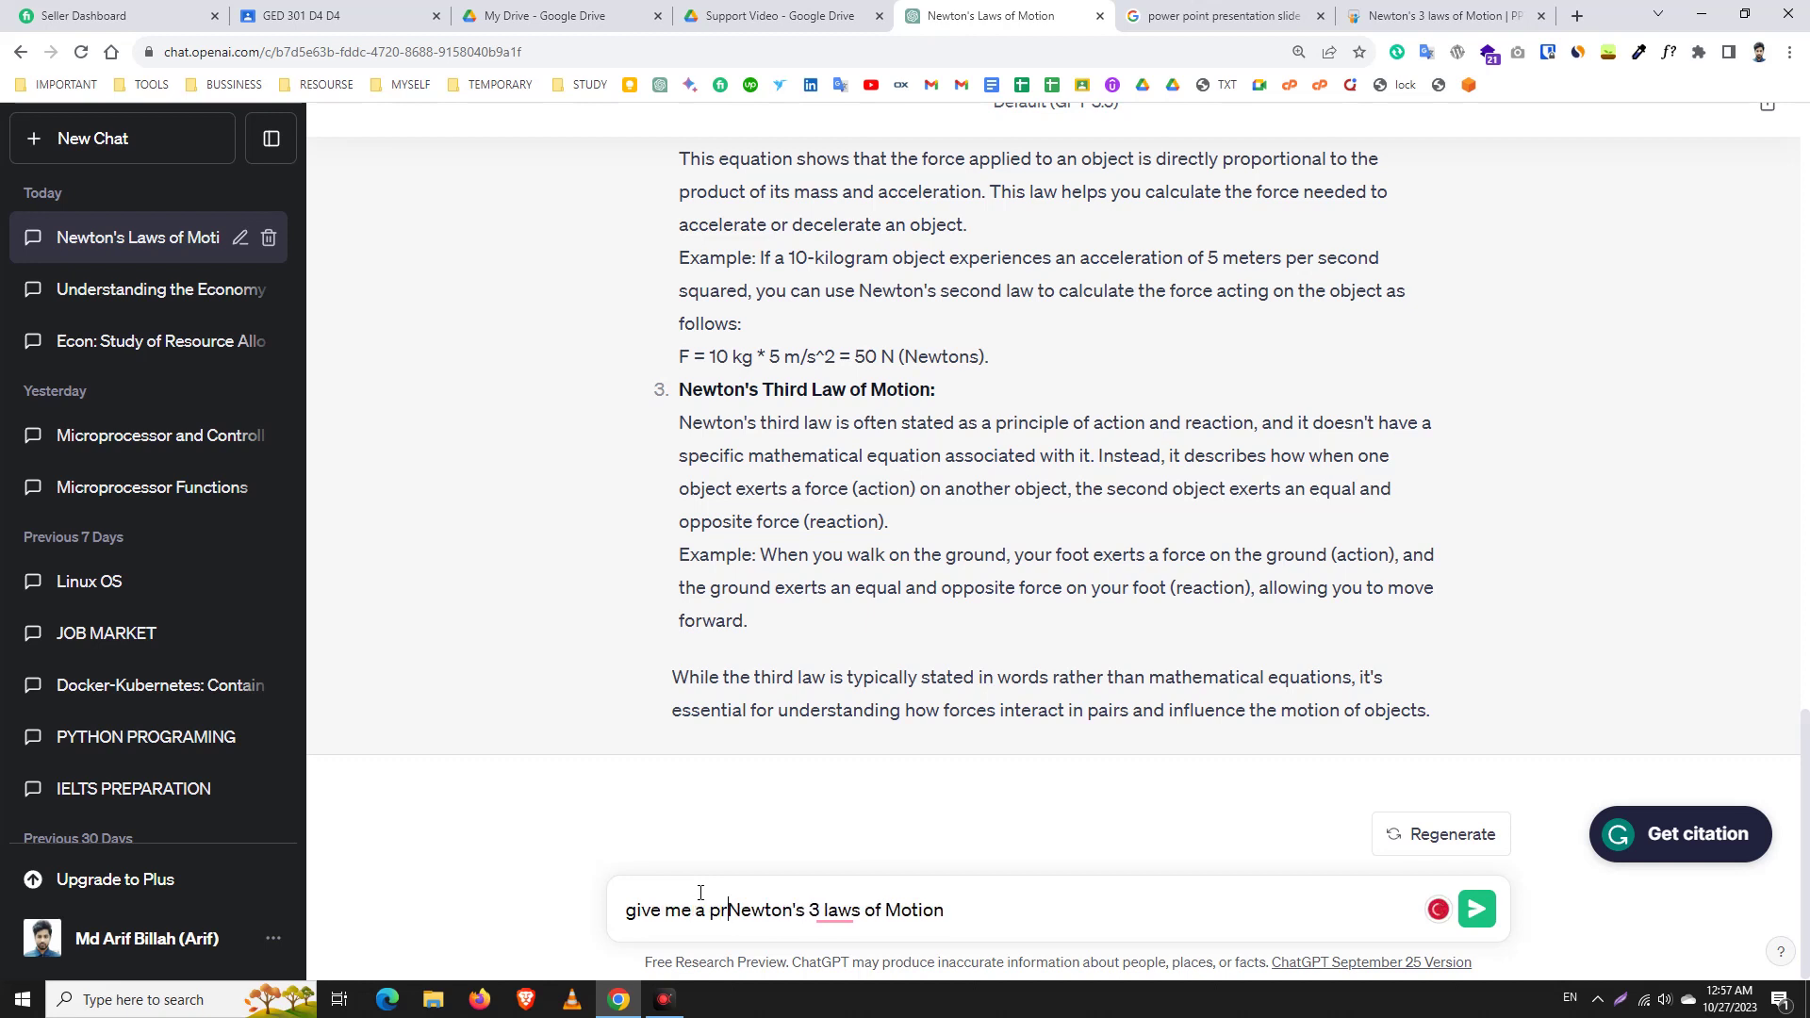
pyautogui.write('esentatin')
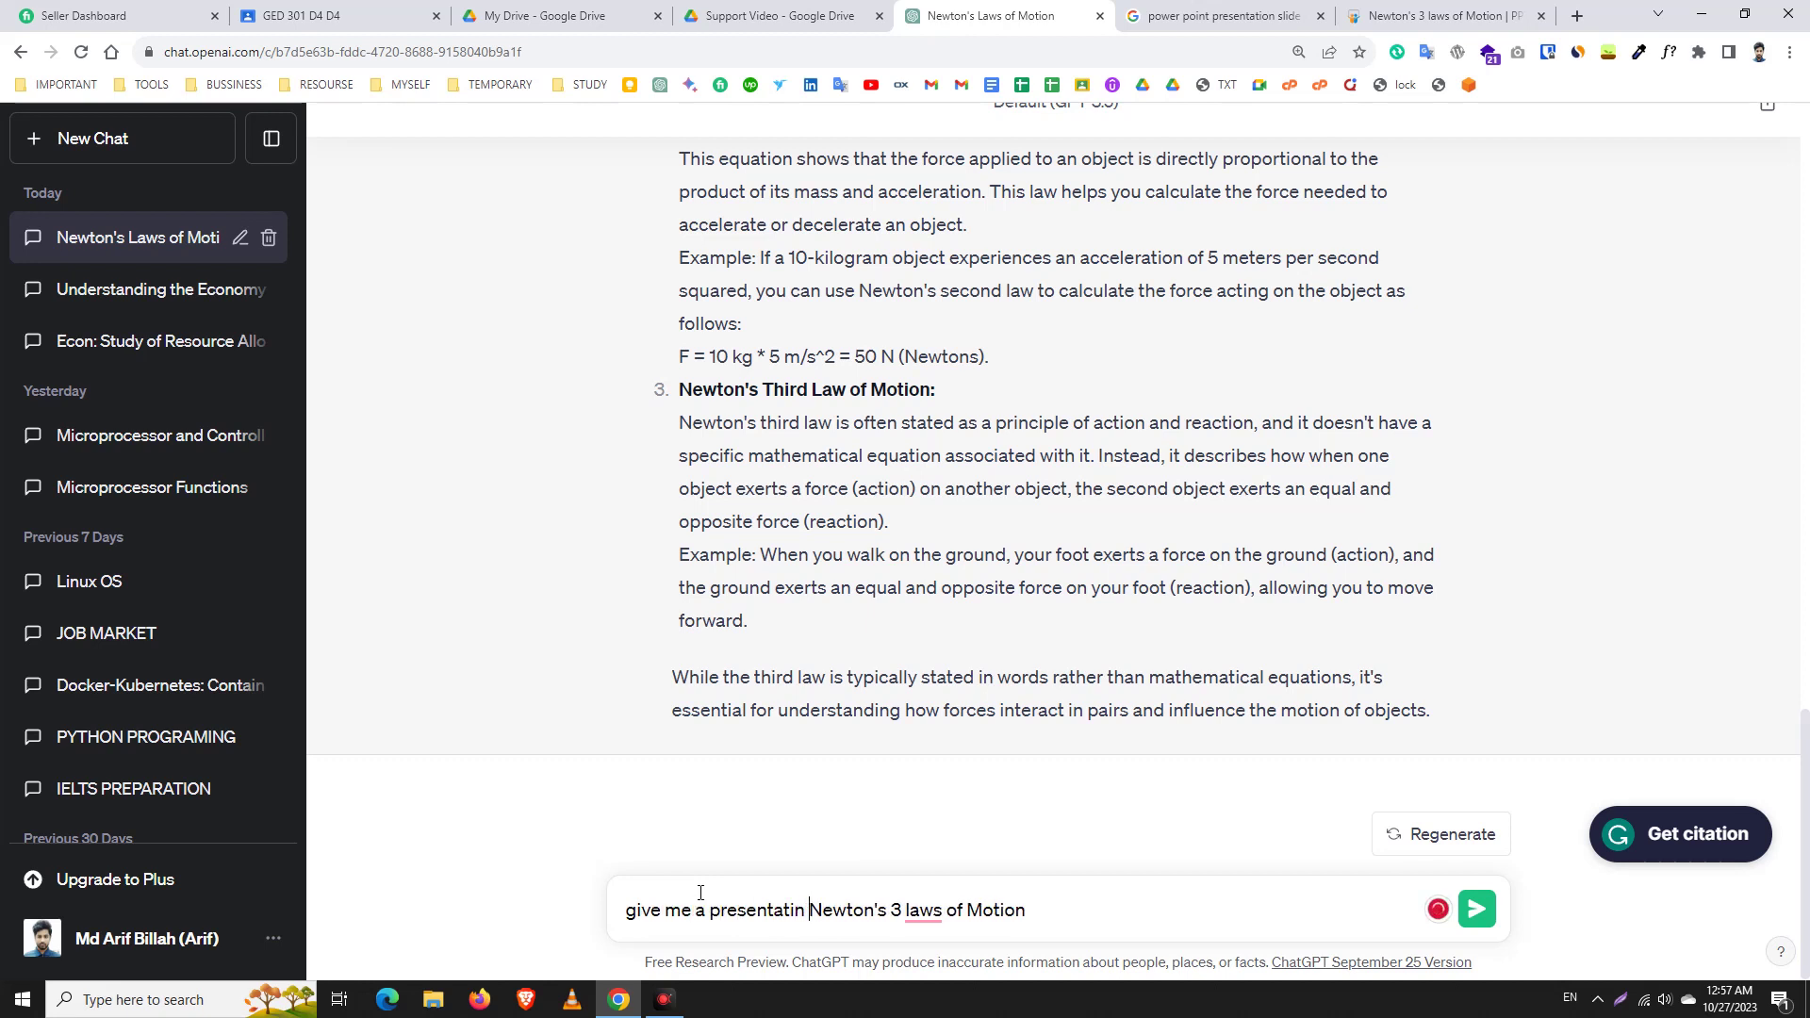
pyautogui.press('BackSpace')
pyautogui.press('BackSpace')
pyautogui.press('BackSpace')
pyautogui.press('BackSpace')
pyautogui.press('BackSpace')
pyautogui.press('BackSpace')
pyautogui.press('BackSpace')
pyautogui.press('BackSpace')
pyautogui.press('BackSpace')
pyautogui.press('BackSpace')
pyautogui.press('BackSpace')
pyautogui.press('BackSpace')
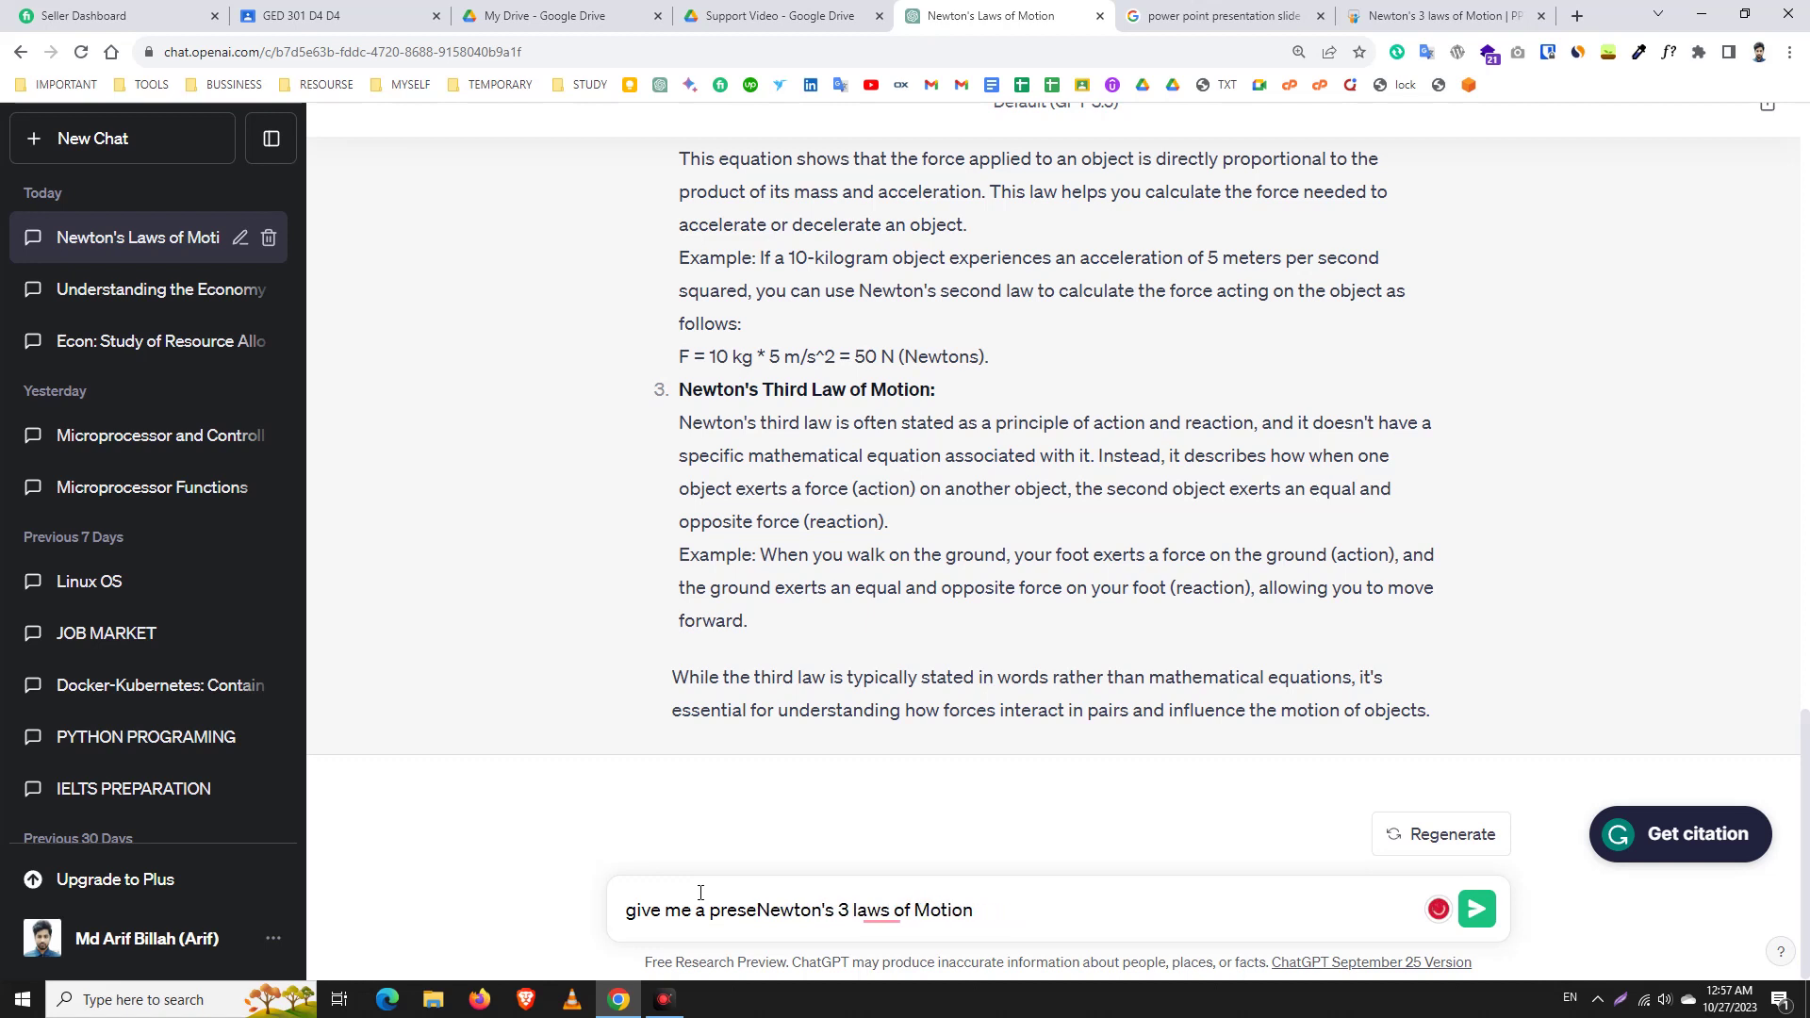
pyautogui.write('pwer')
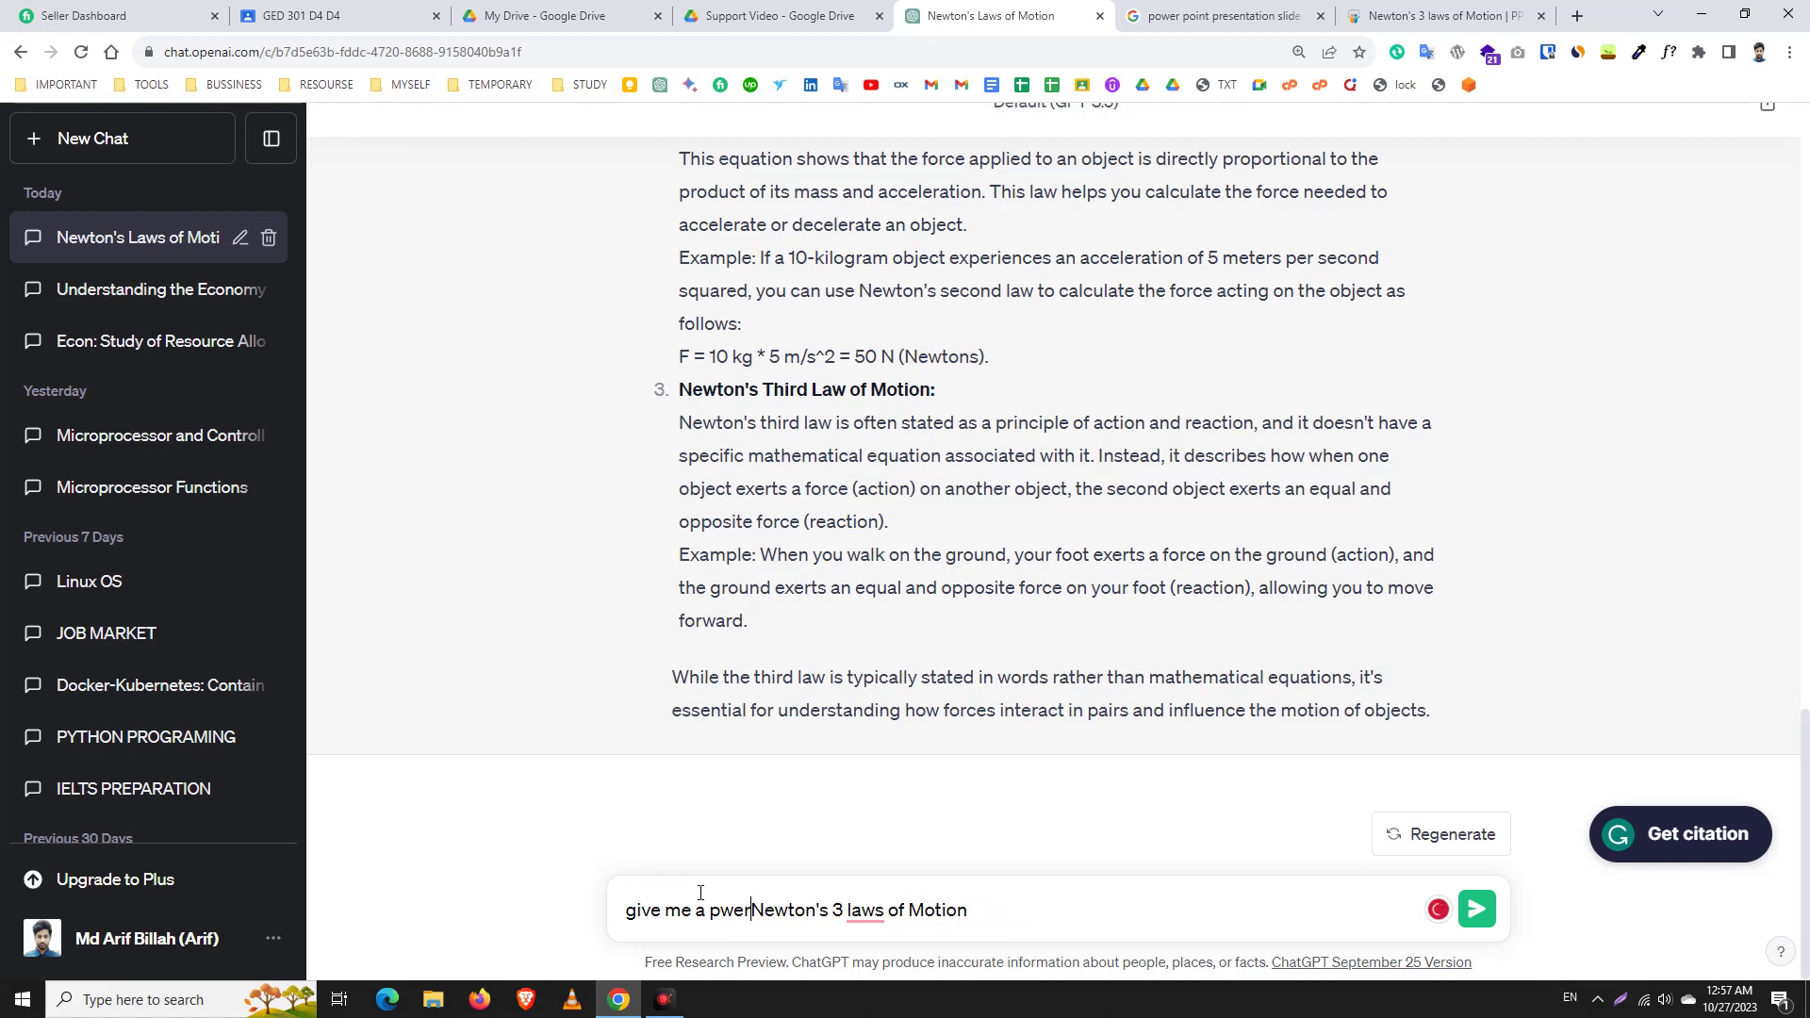
pyautogui.press('BackSpace')
pyautogui.press('BackSpace')
pyautogui.press('BackSpace')
pyautogui.write('owerpoi')
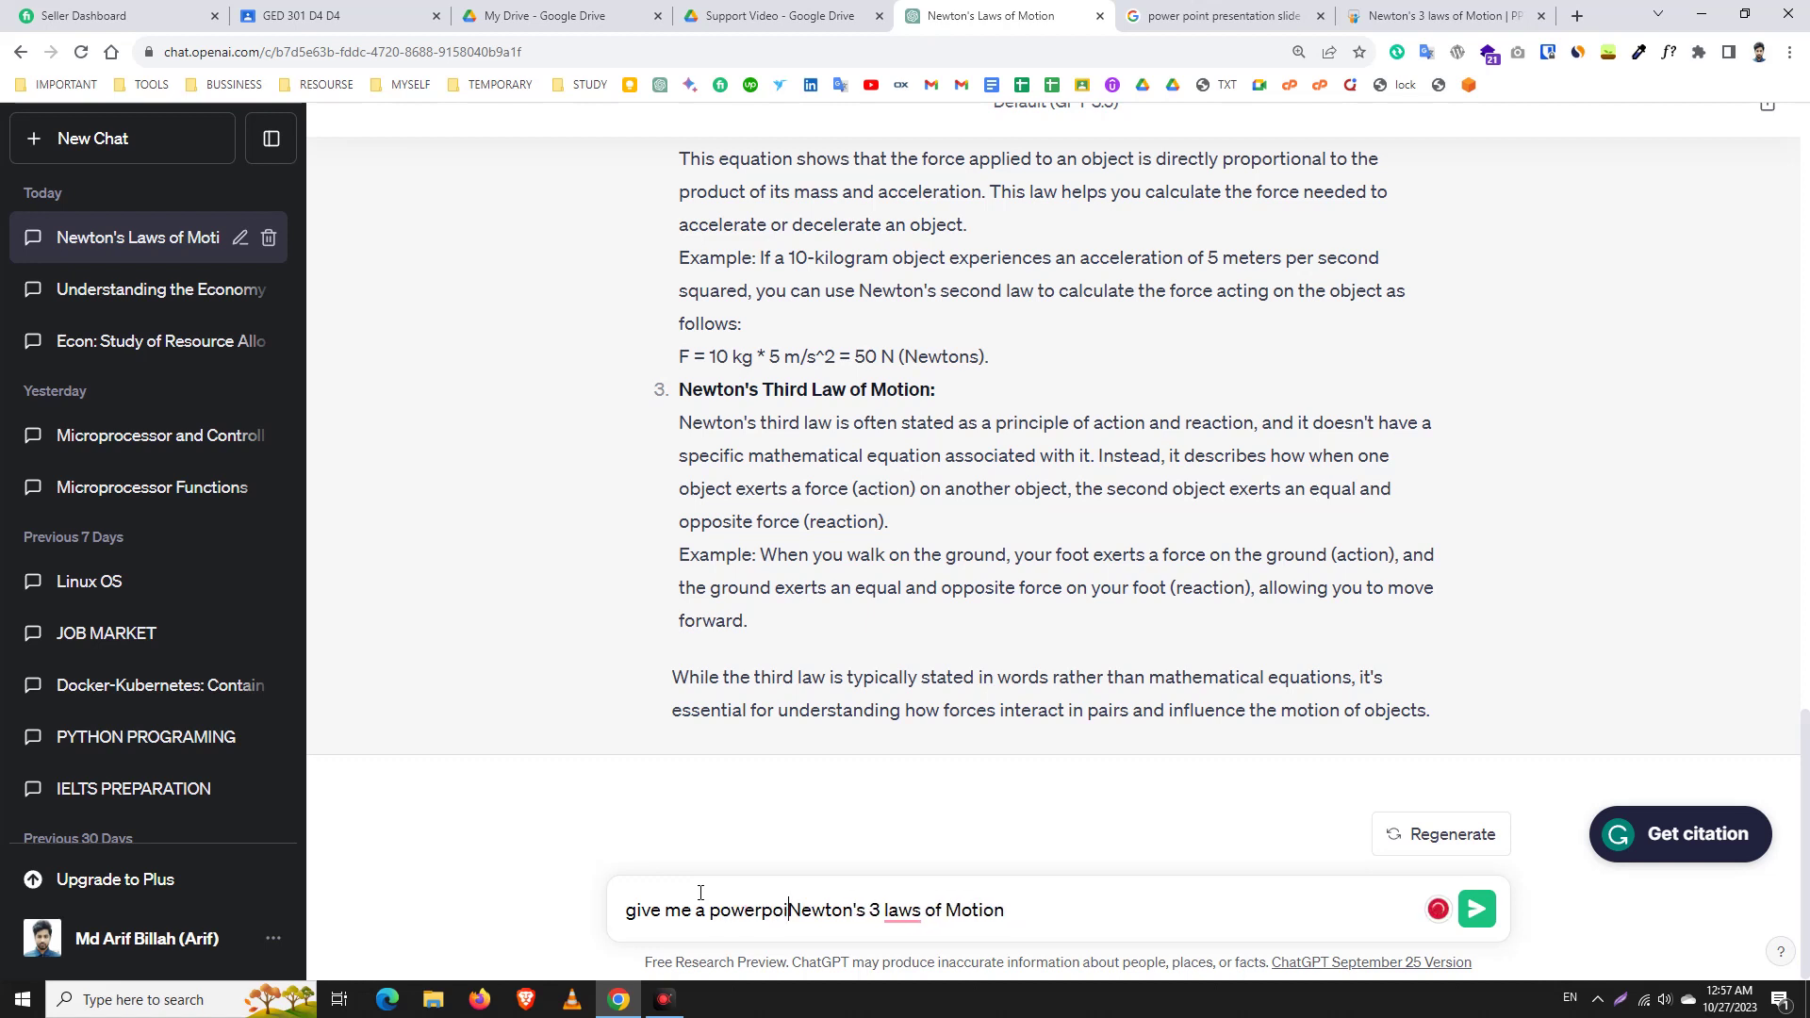
pyautogui.write('nt presentat')
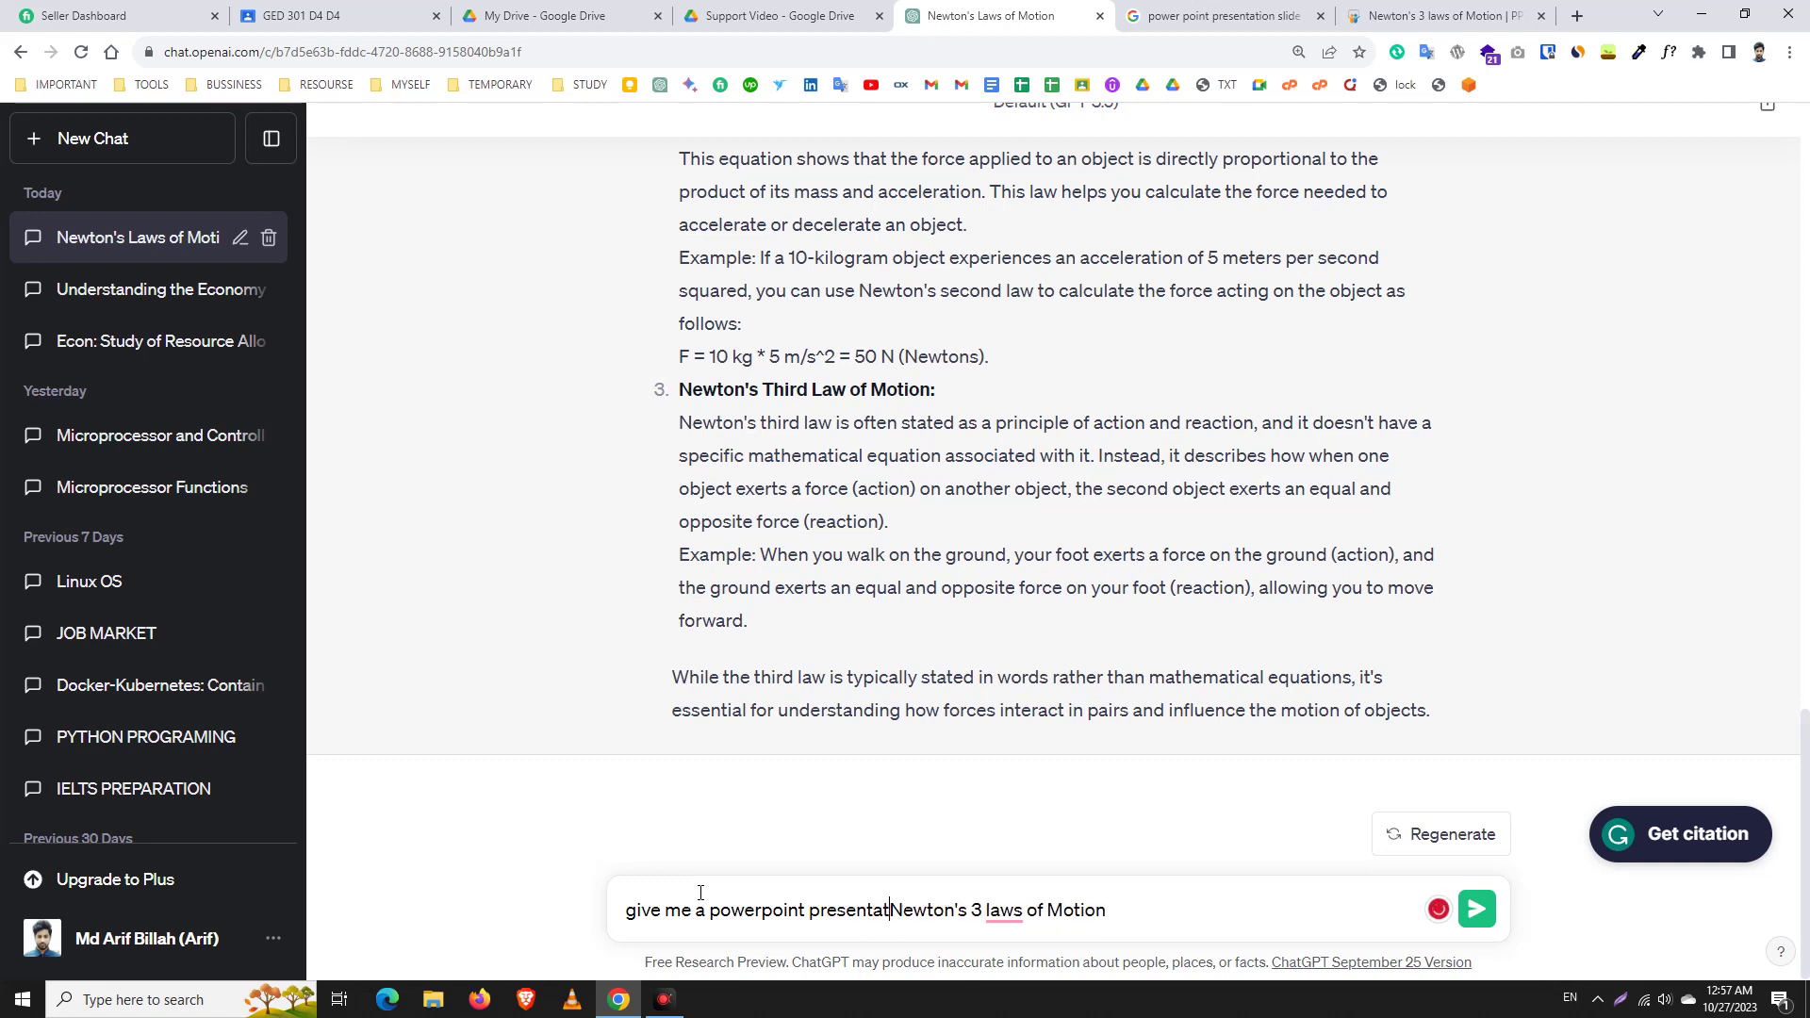
pyautogui.write('ion slide ')
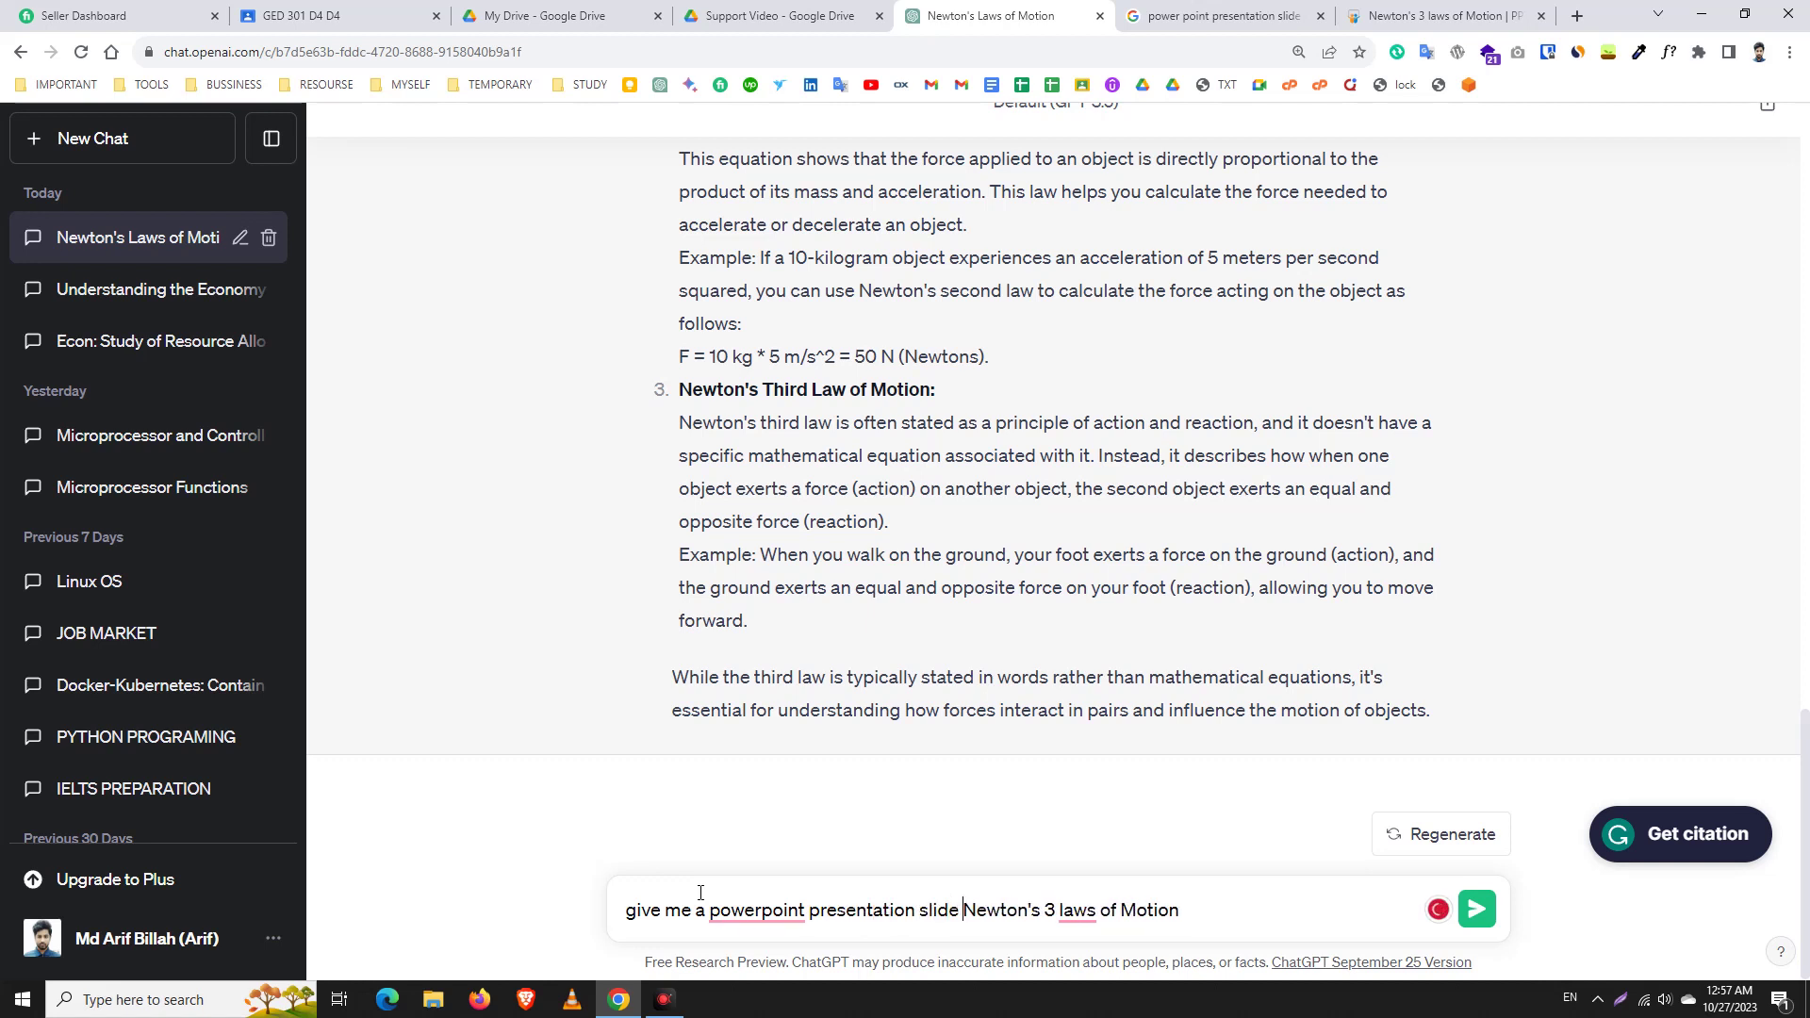
pyautogui.write('about')
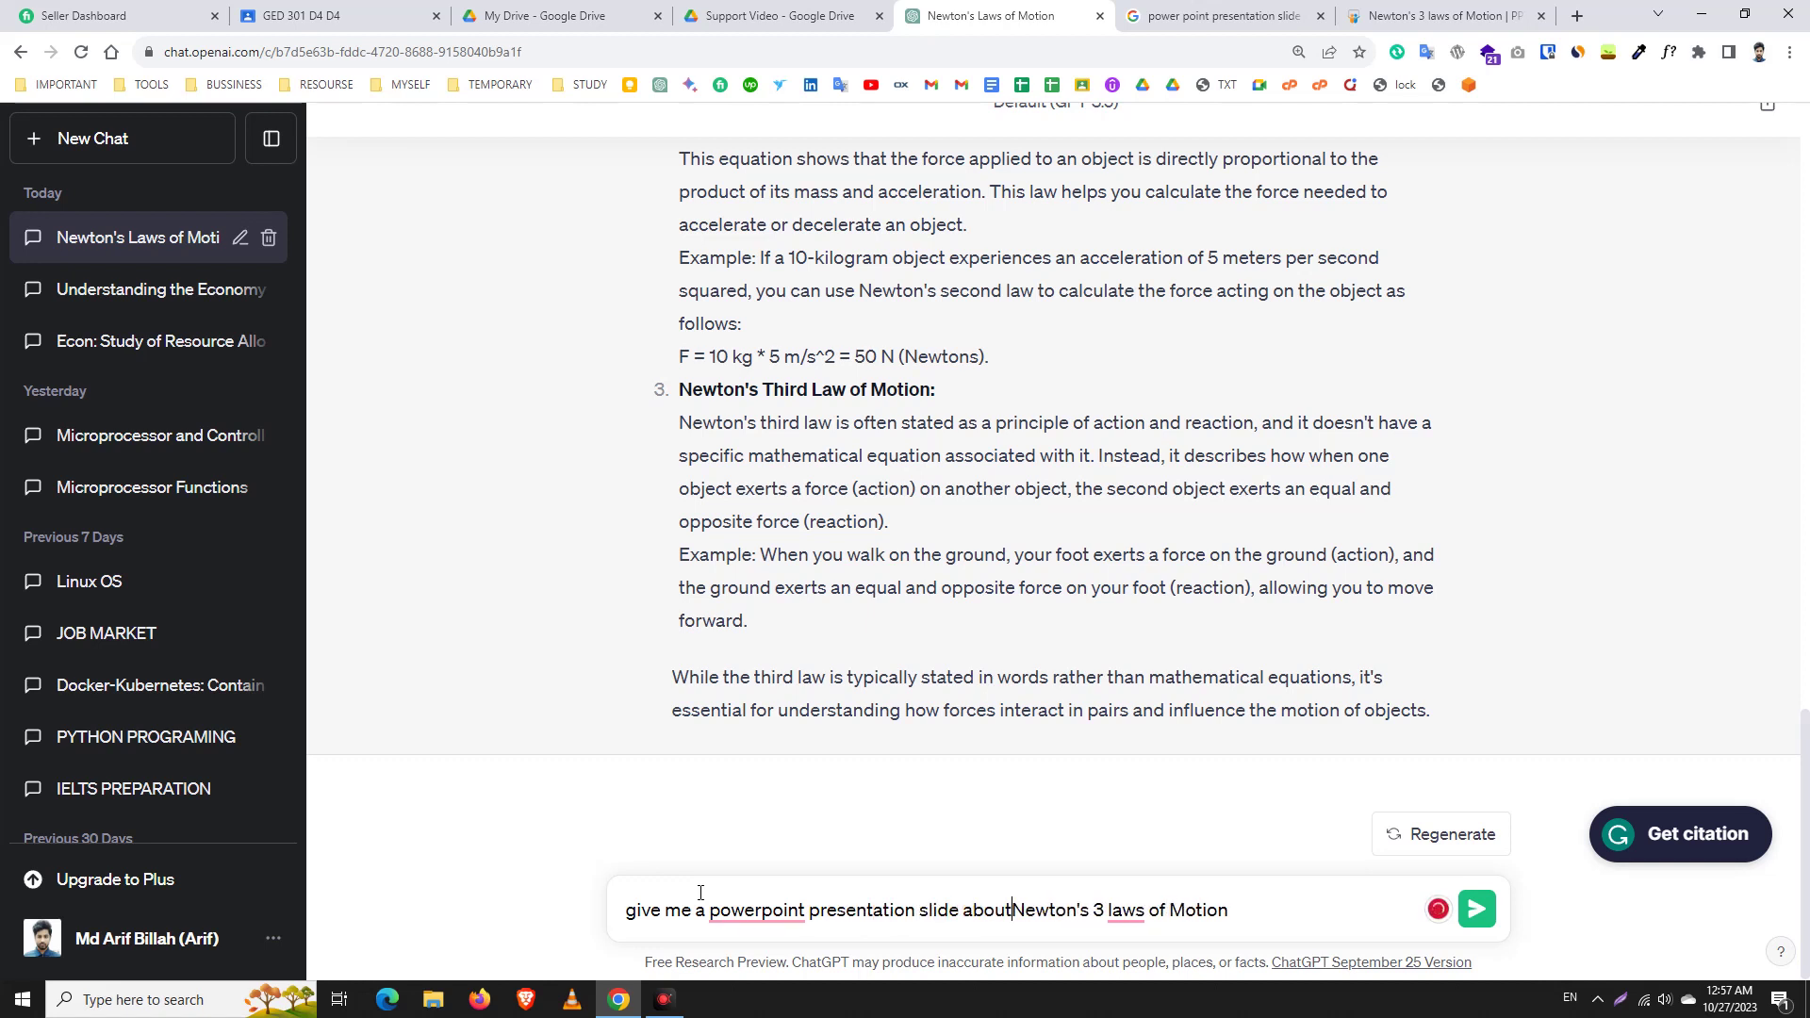
pyautogui.click(1281, 912)
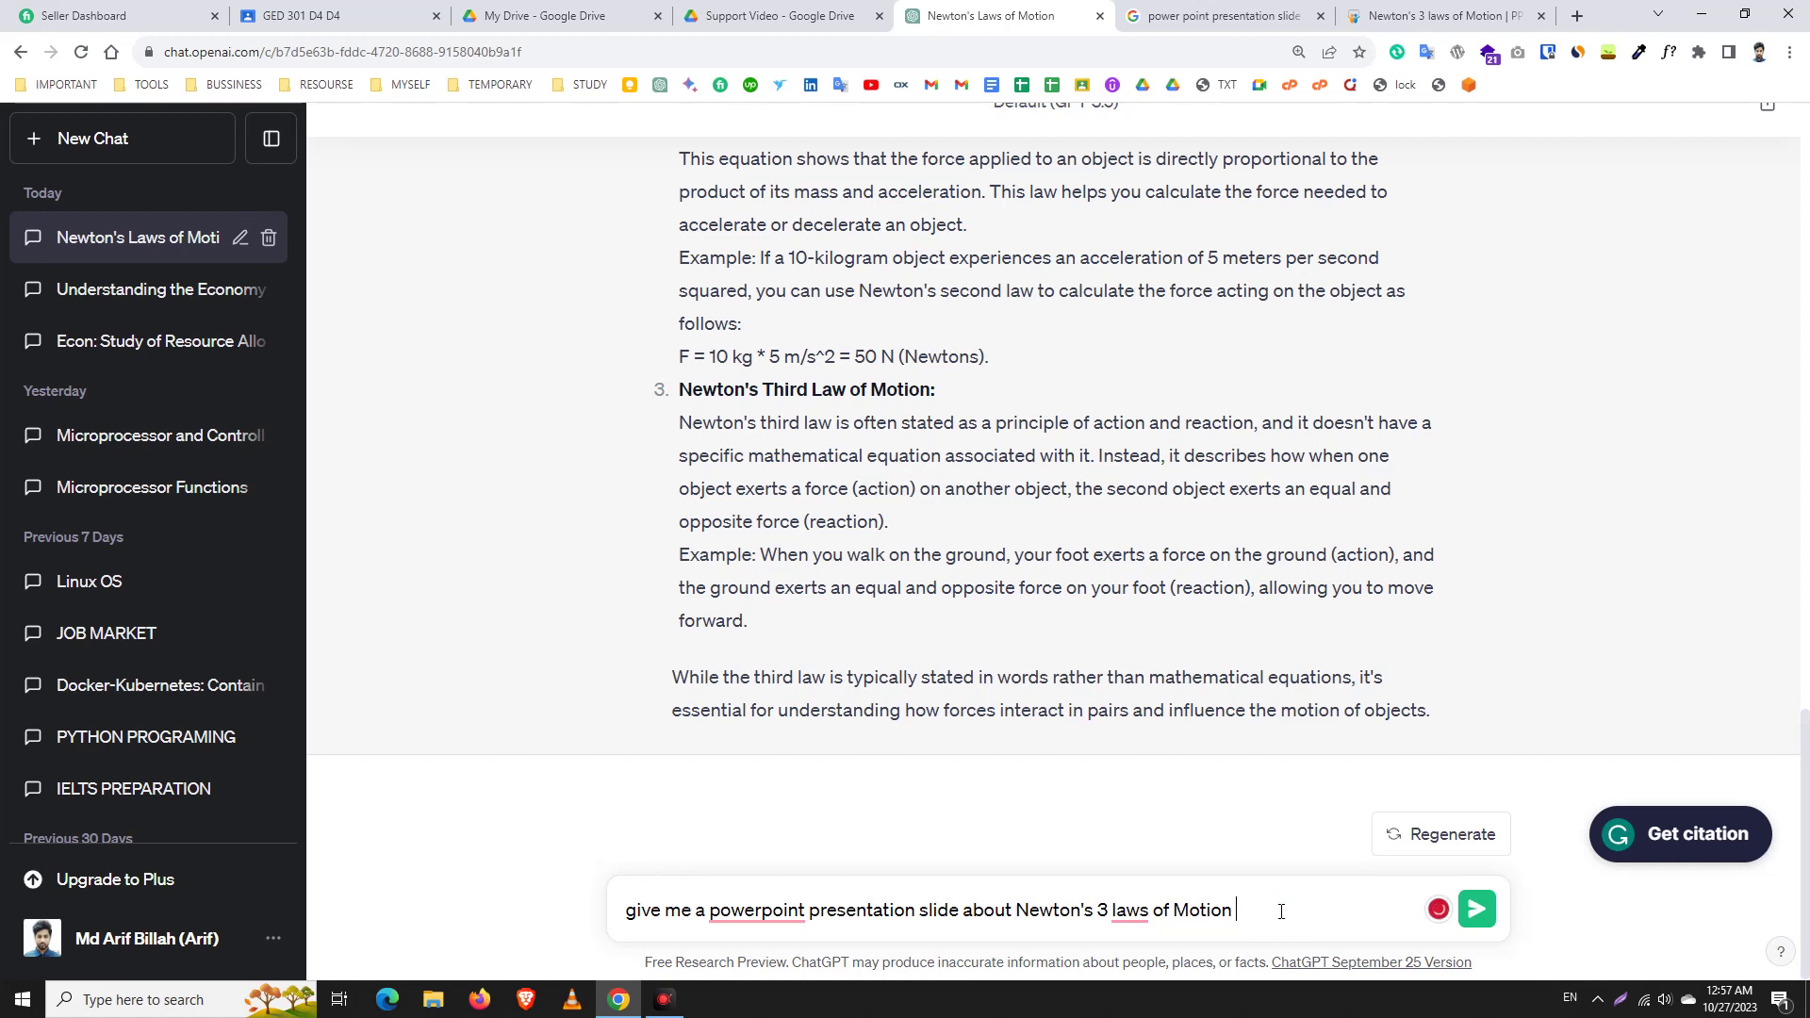
pyautogui.press('Return')
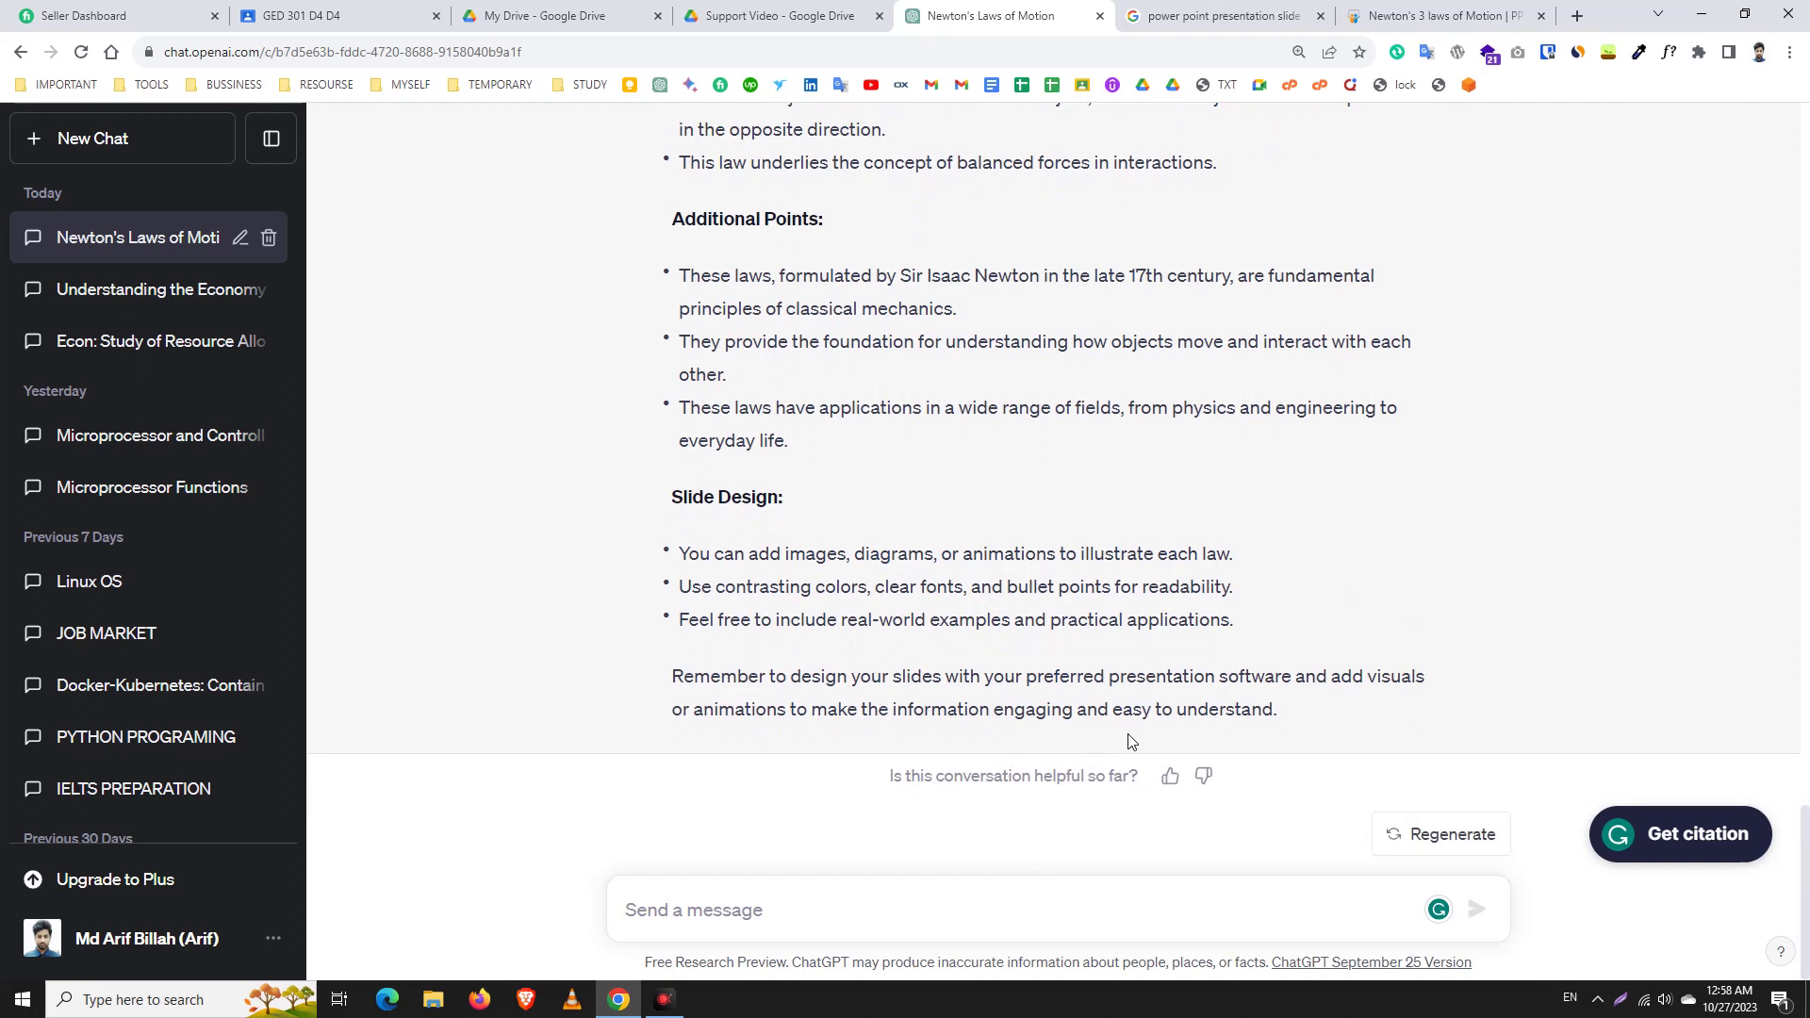
# Step: Examine the generated slide answer, including the three law sections, the additional points and the slide design advice
pyautogui.scroll(6, 1130, 741)
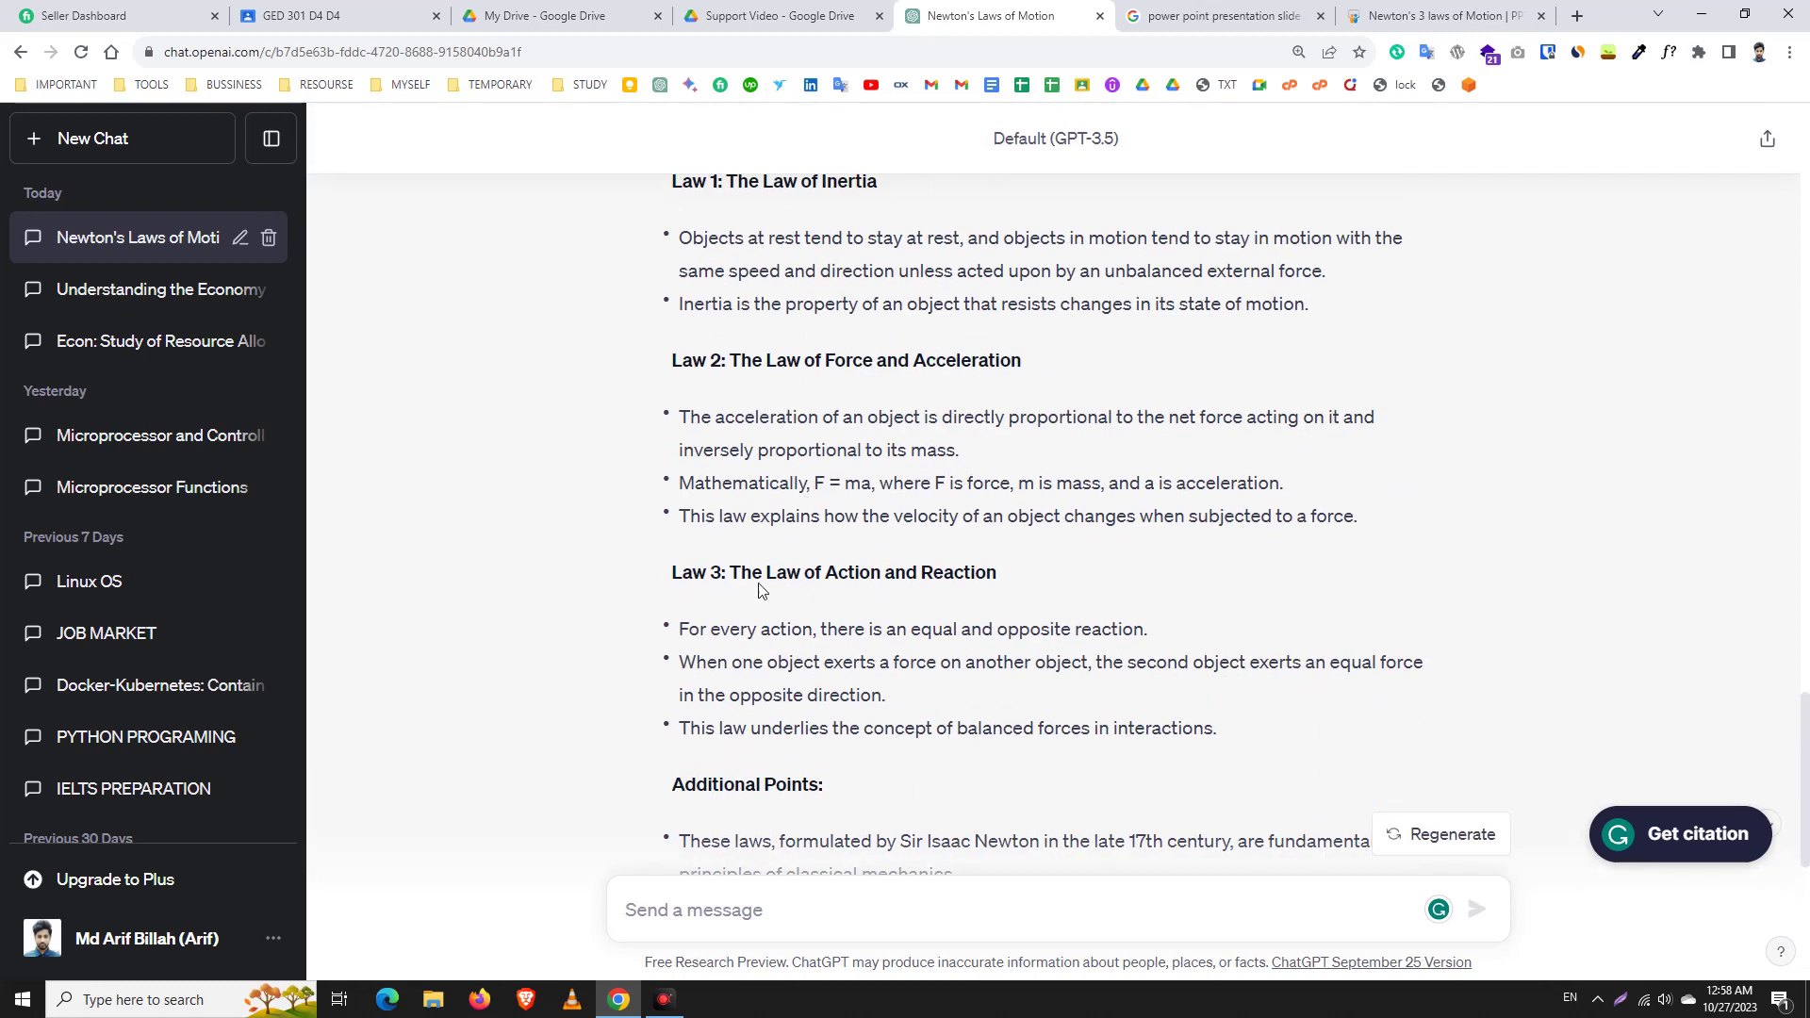
pyautogui.moveTo(733, 571); pyautogui.dragTo(994, 574)
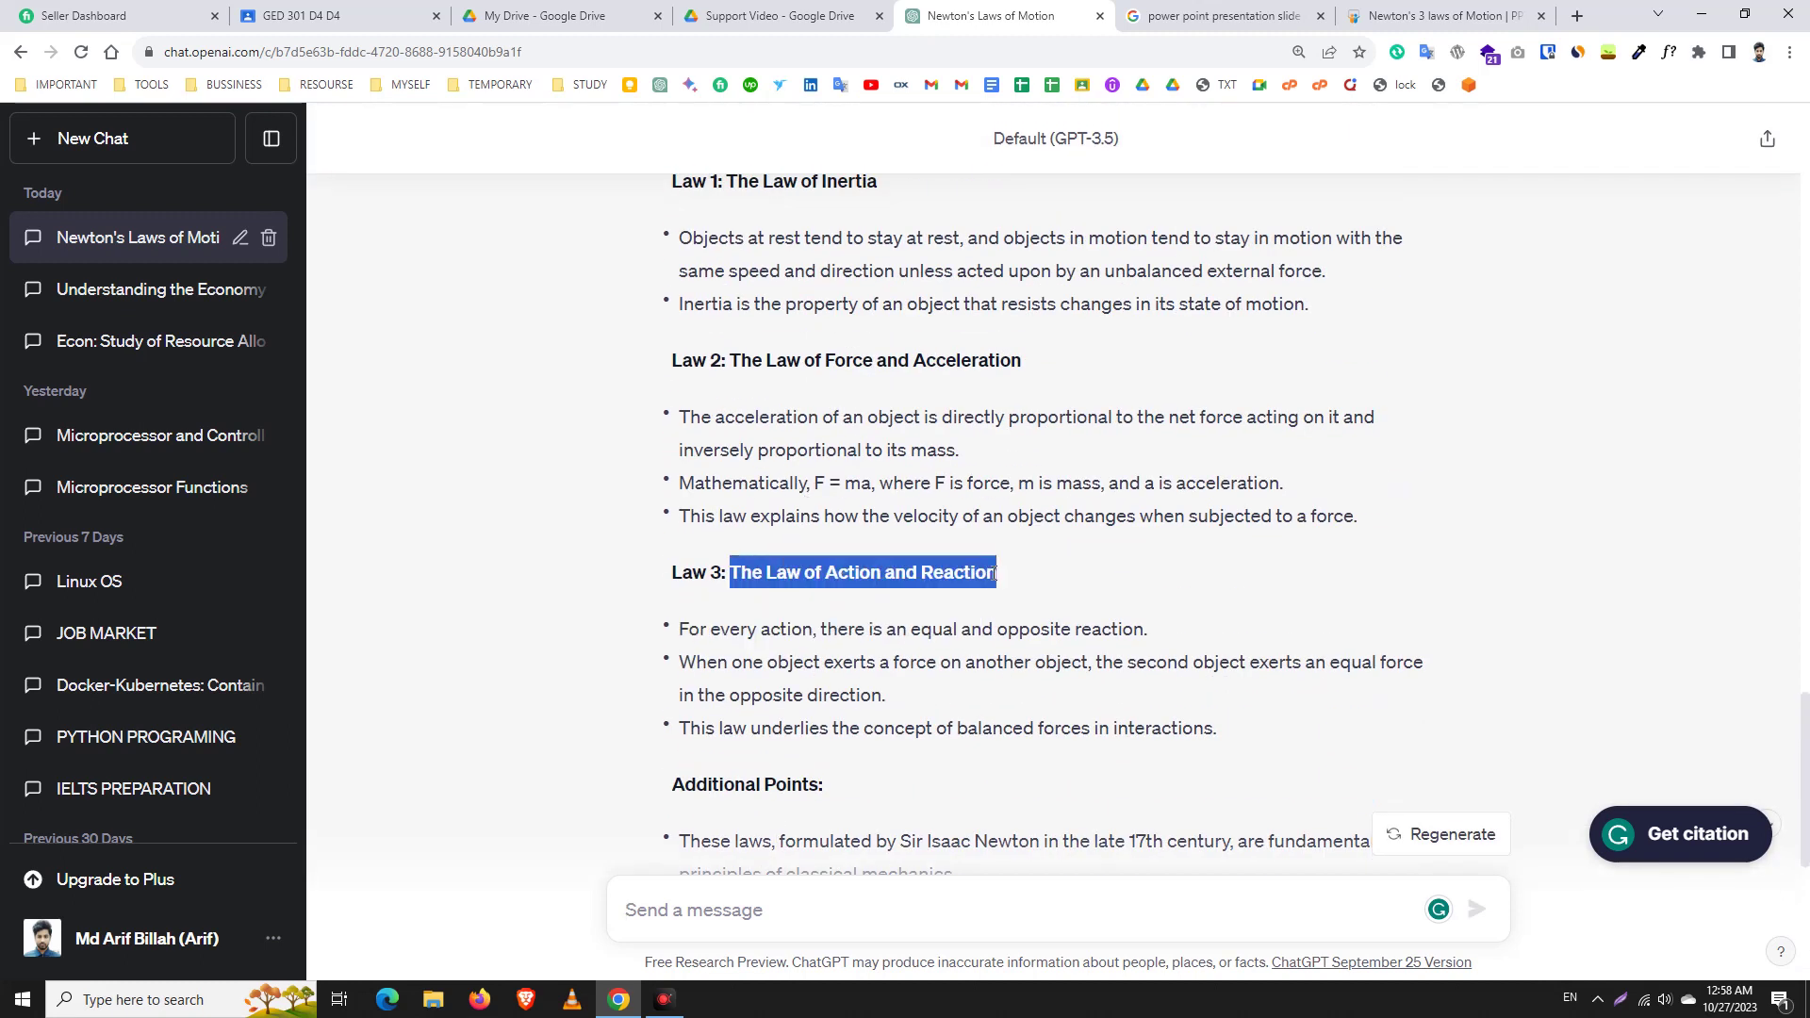
pyautogui.tripleClick(740, 572)
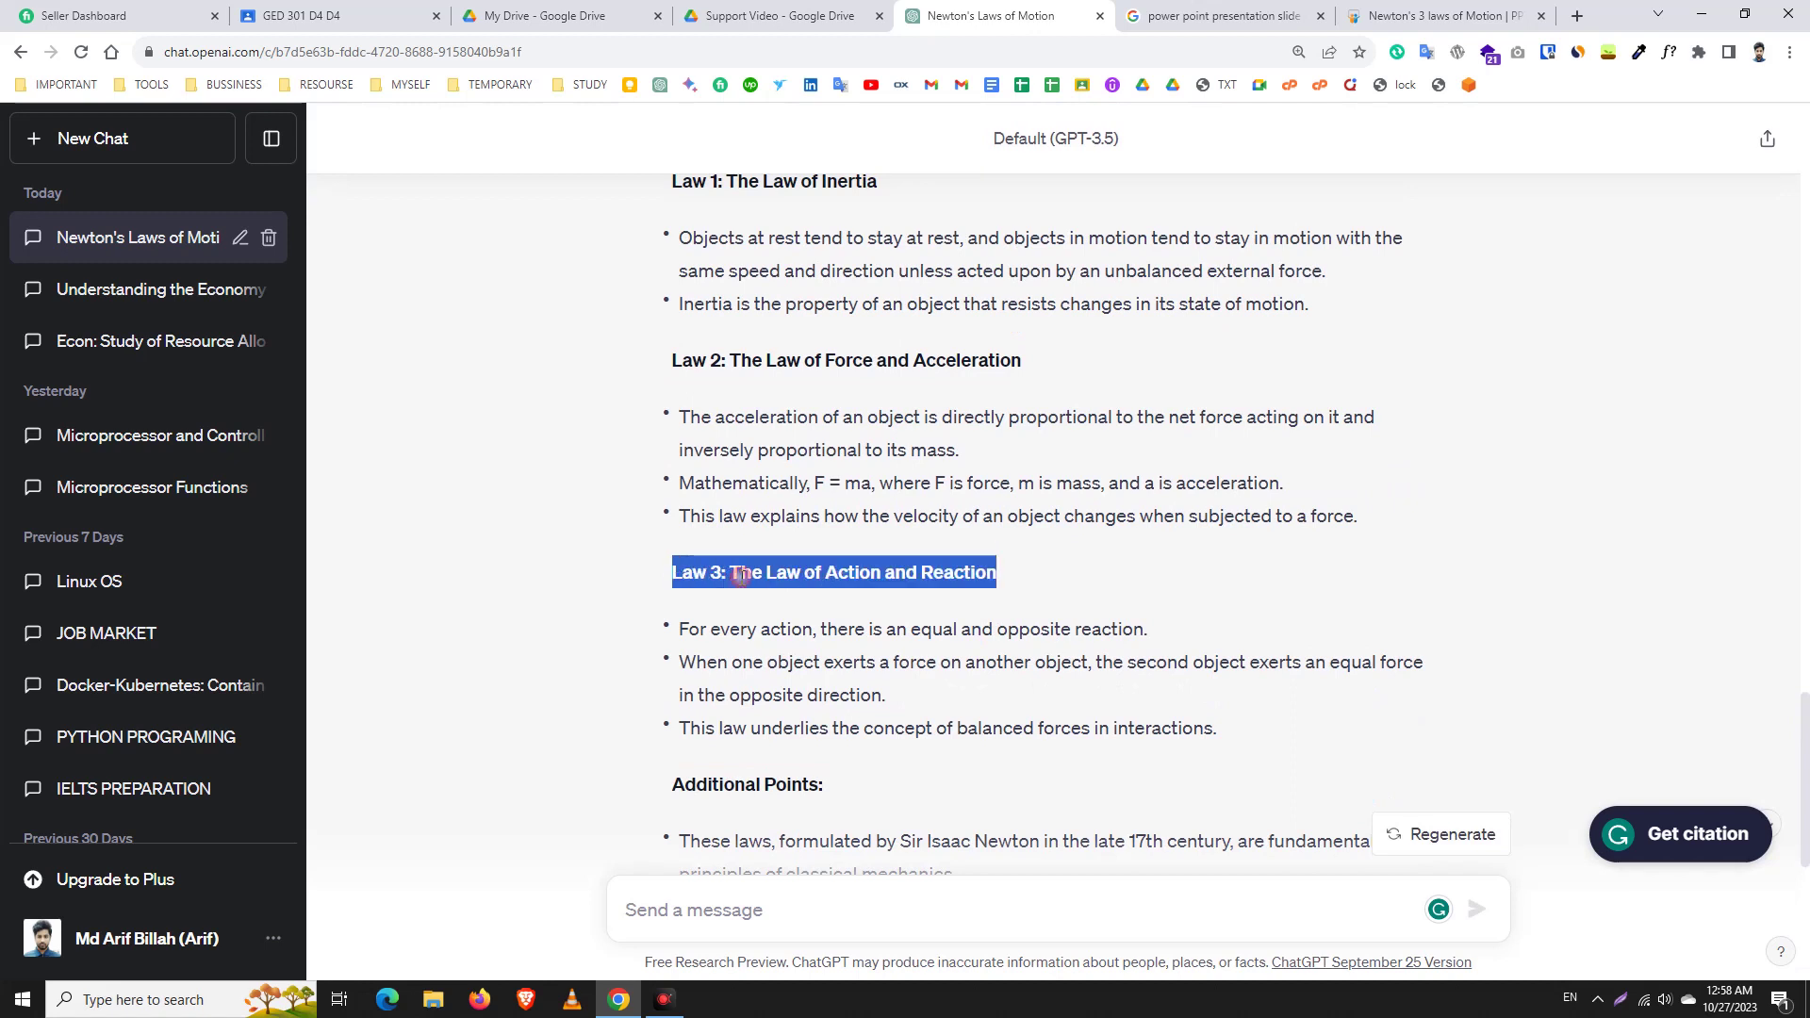
pyautogui.scroll(4, 791, 575)
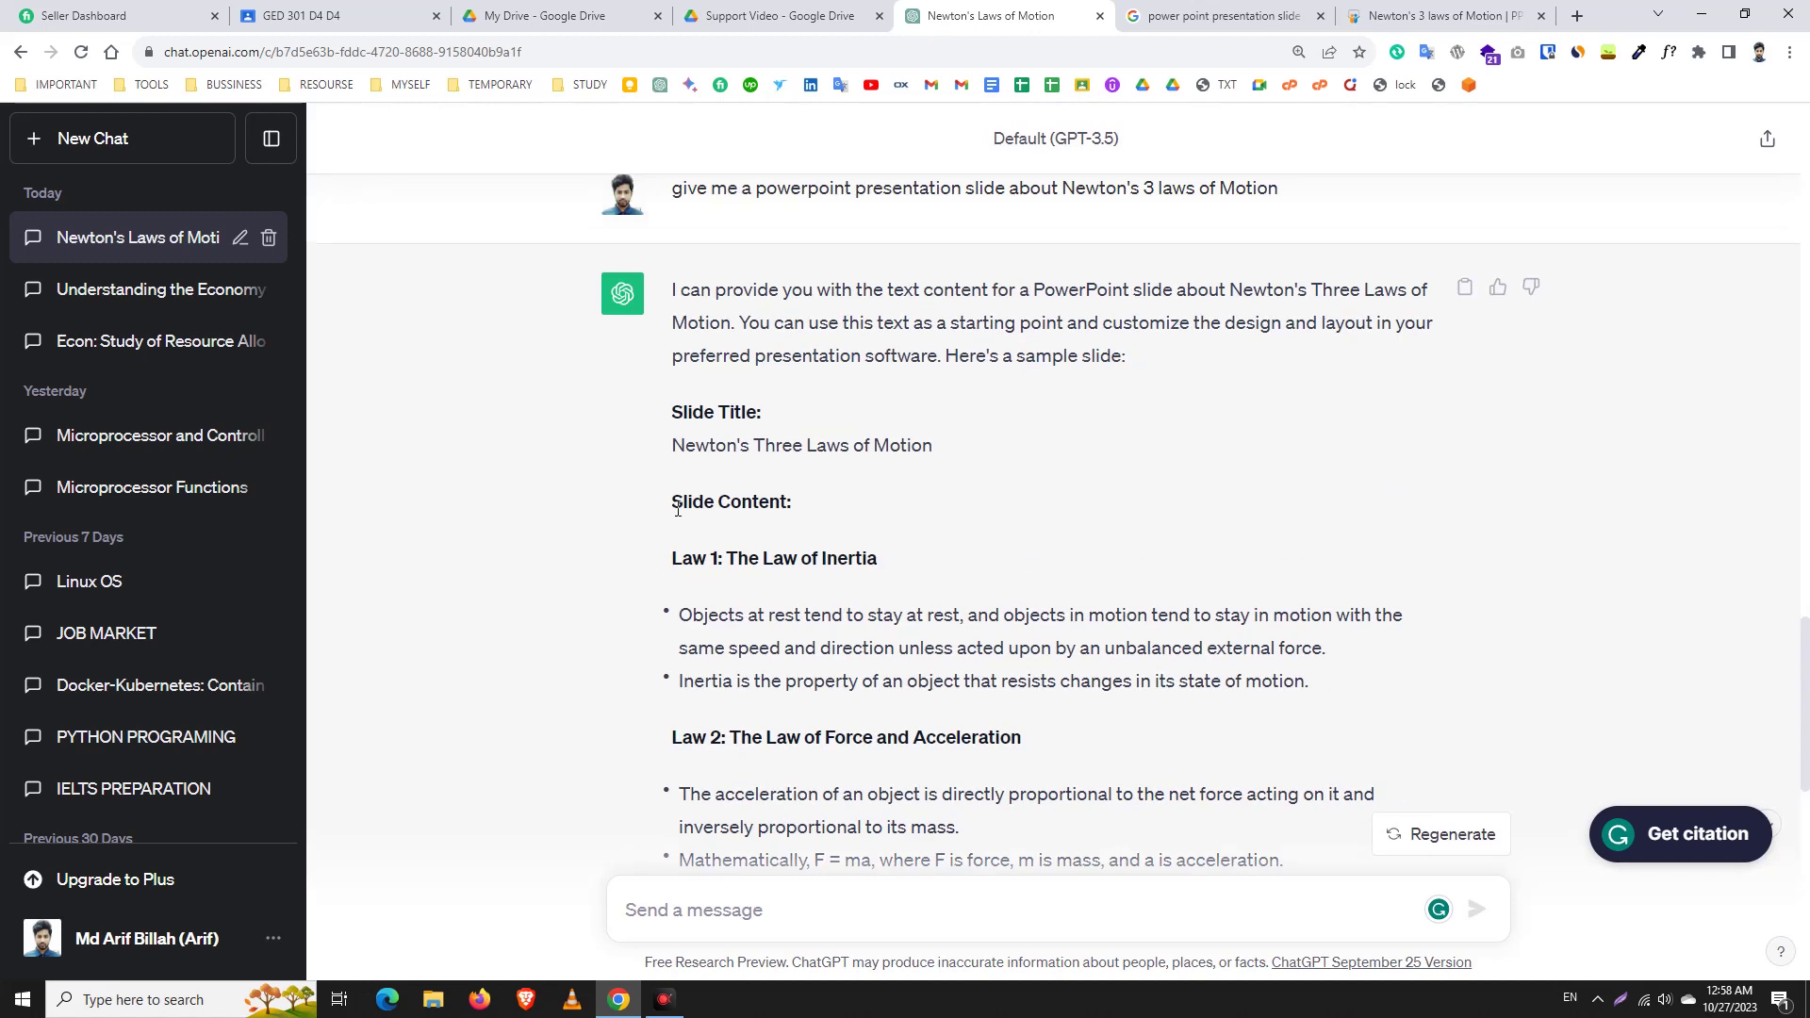
pyautogui.moveTo(677, 509); pyautogui.dragTo(775, 502)
pyautogui.moveTo(672, 564); pyautogui.dragTo(895, 566)
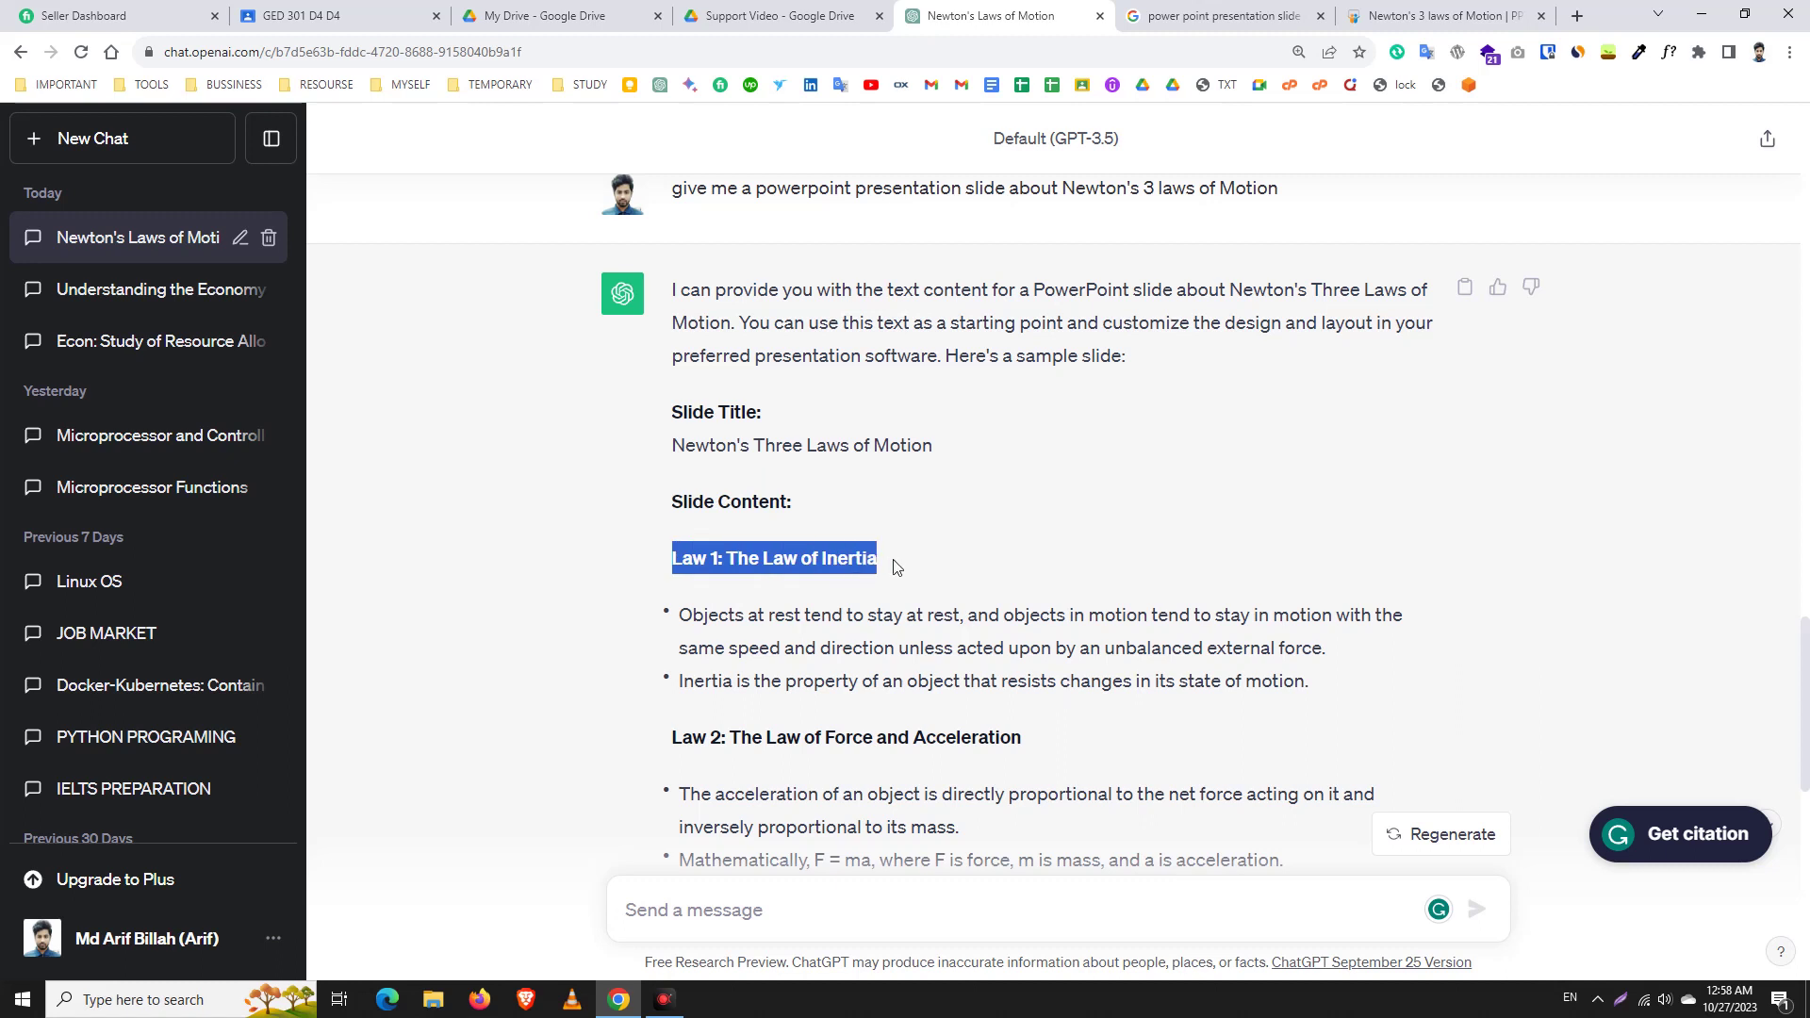
pyautogui.scroll(-4, 868, 638)
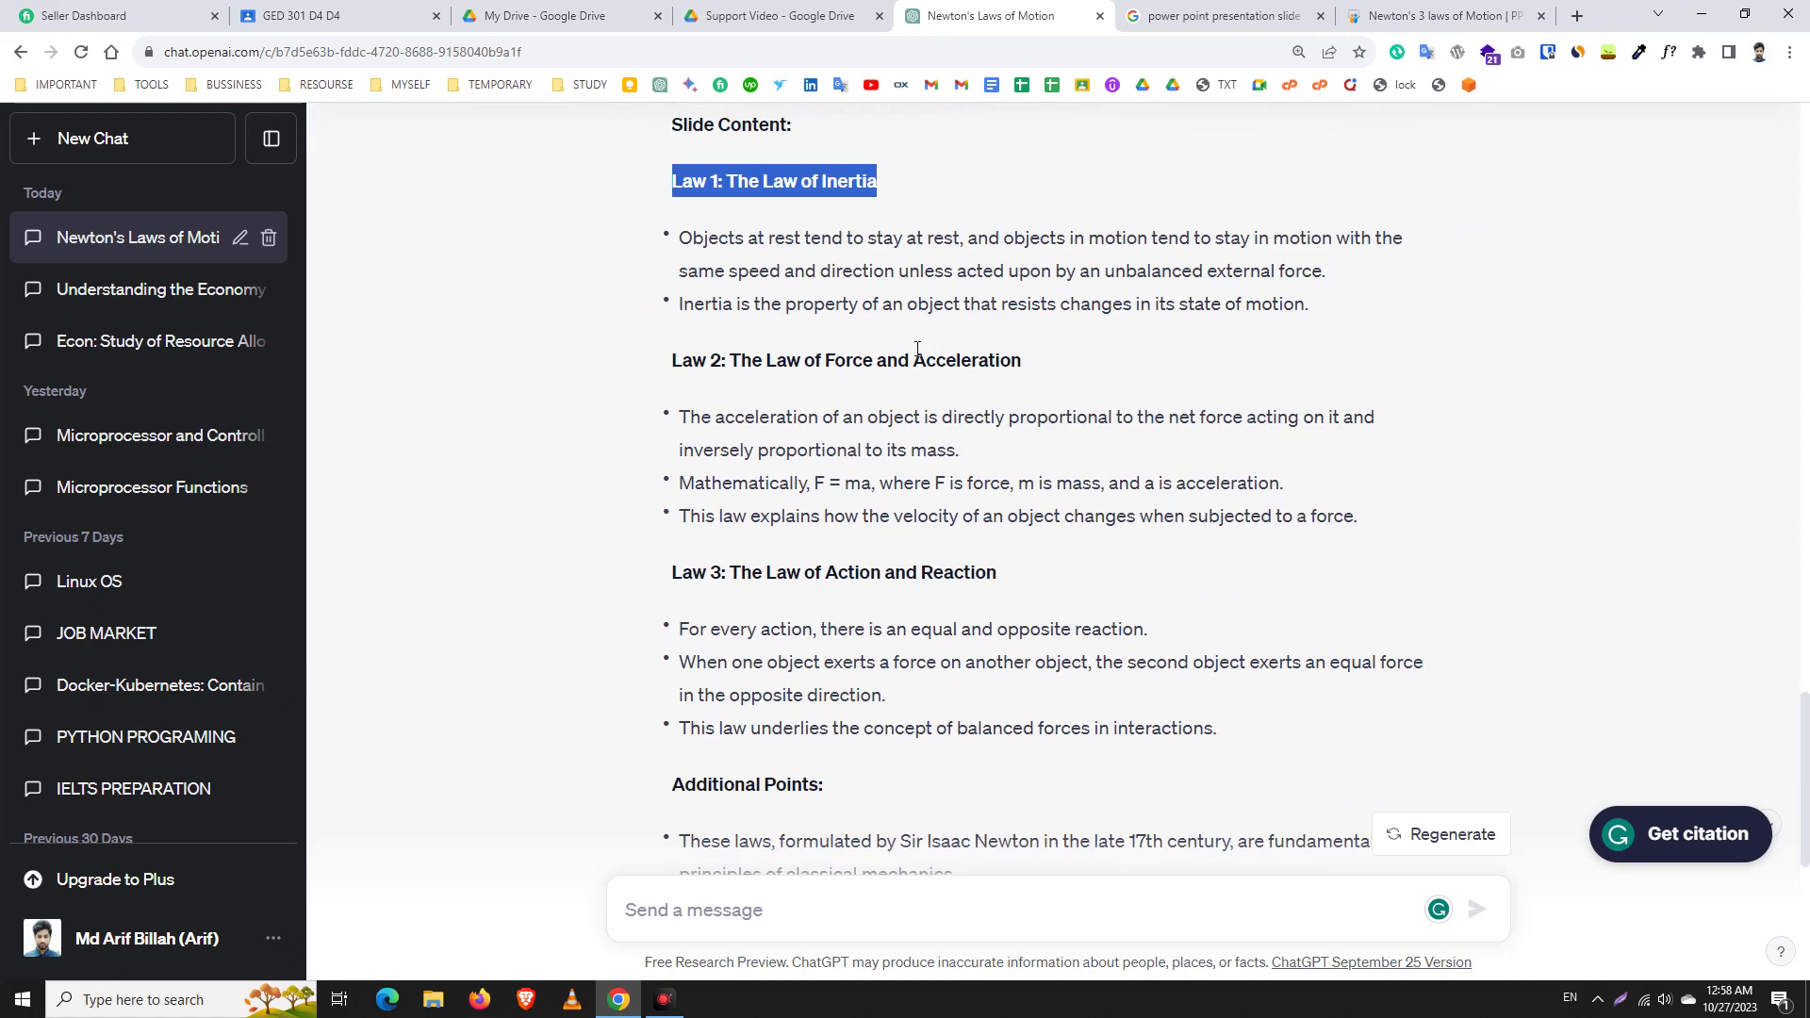
pyautogui.moveTo(673, 577); pyautogui.dragTo(1280, 736)
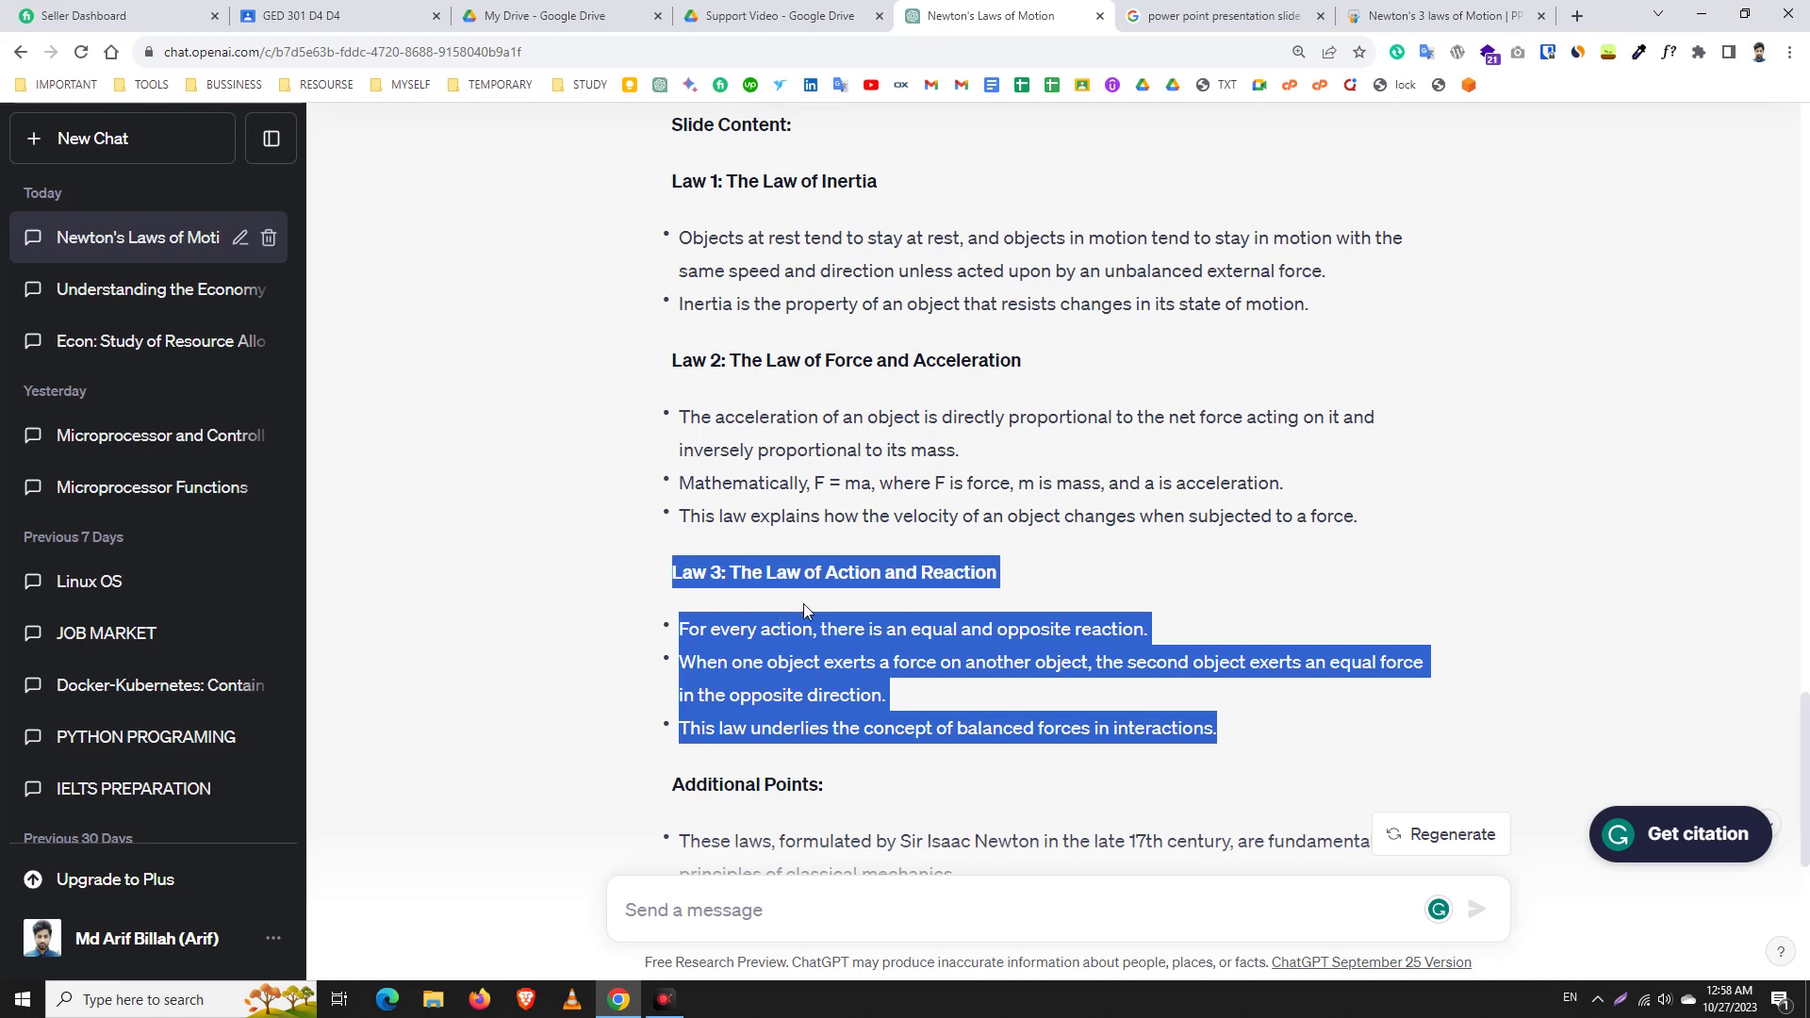
pyautogui.scroll(-4, 803, 603)
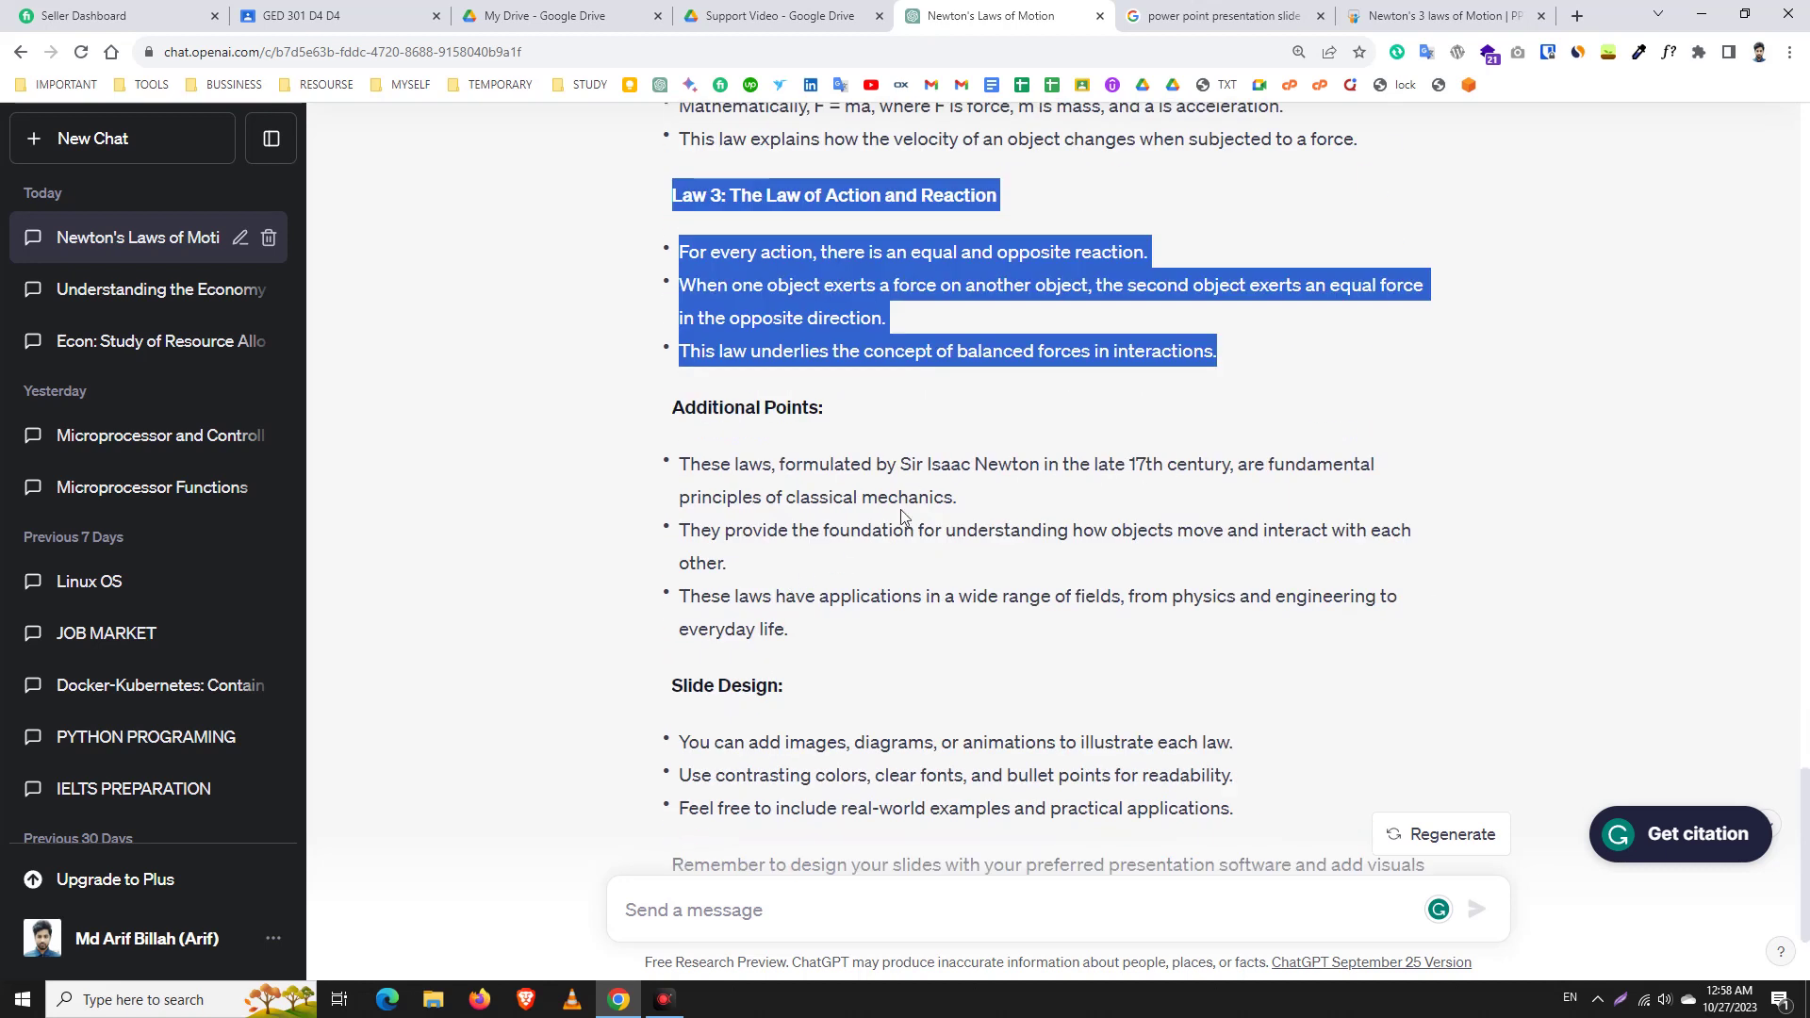
pyautogui.scroll(-2, 902, 517)
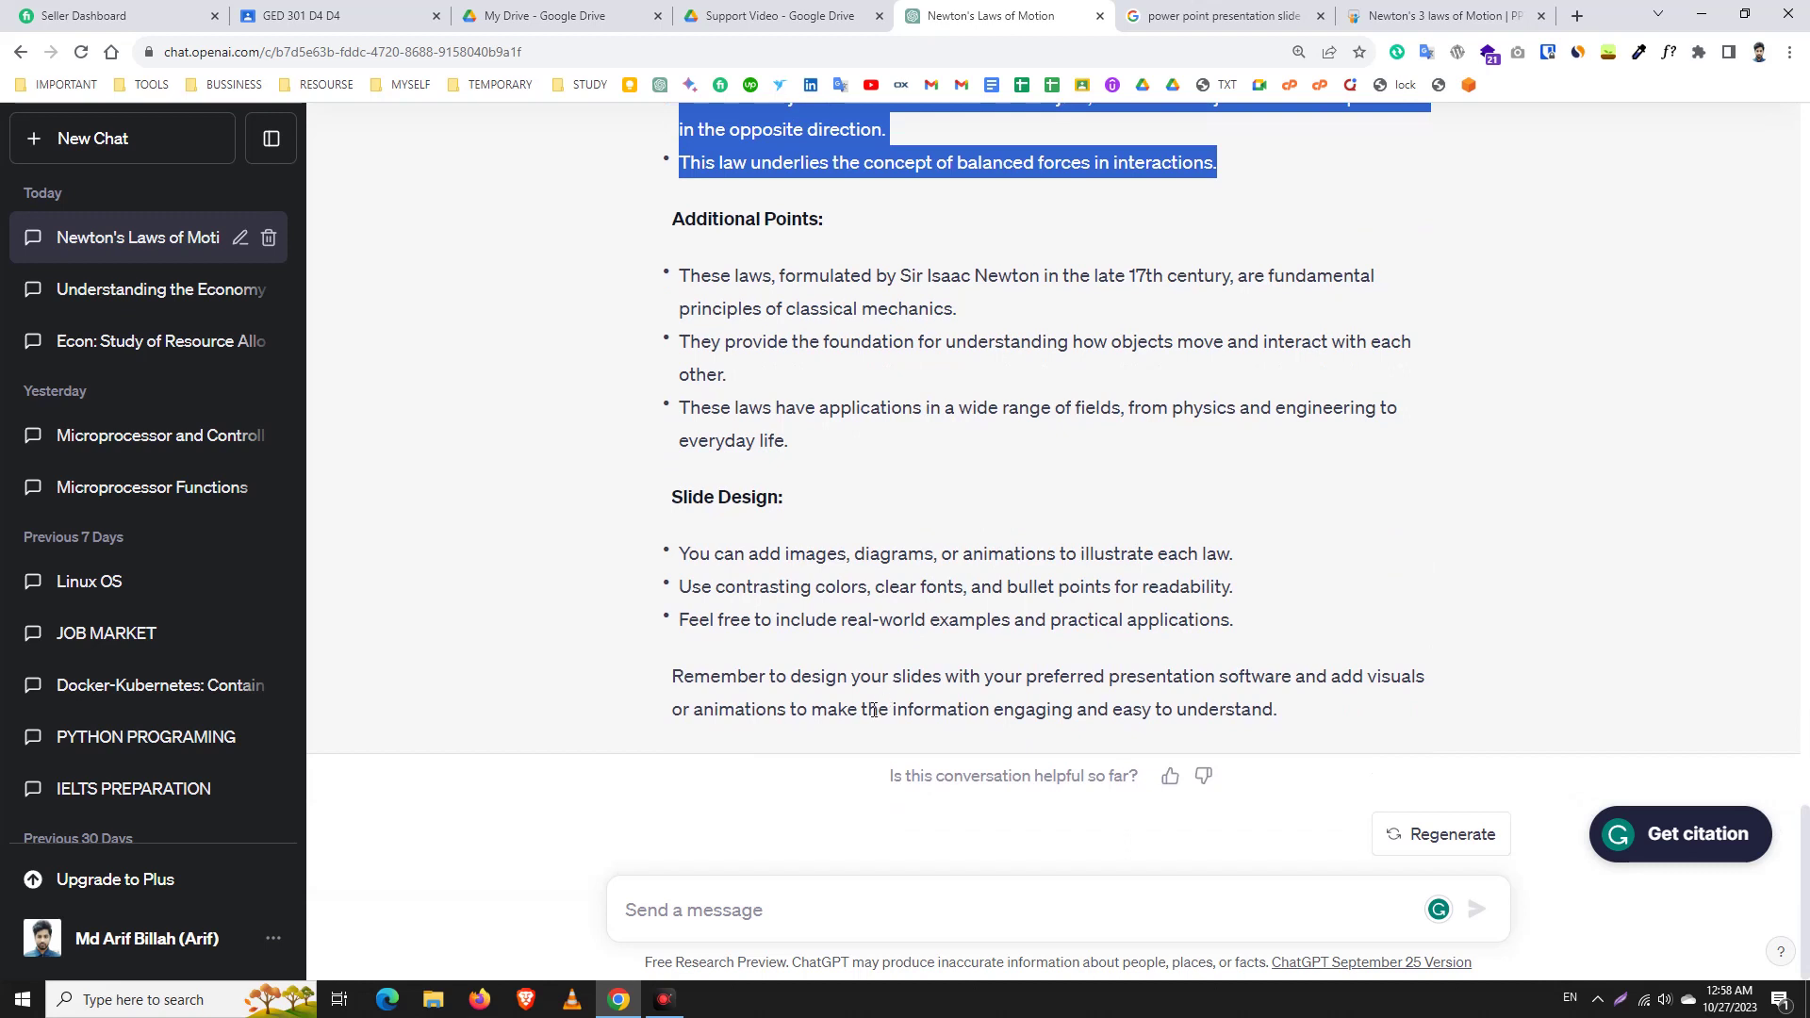
pyautogui.click(694, 922)
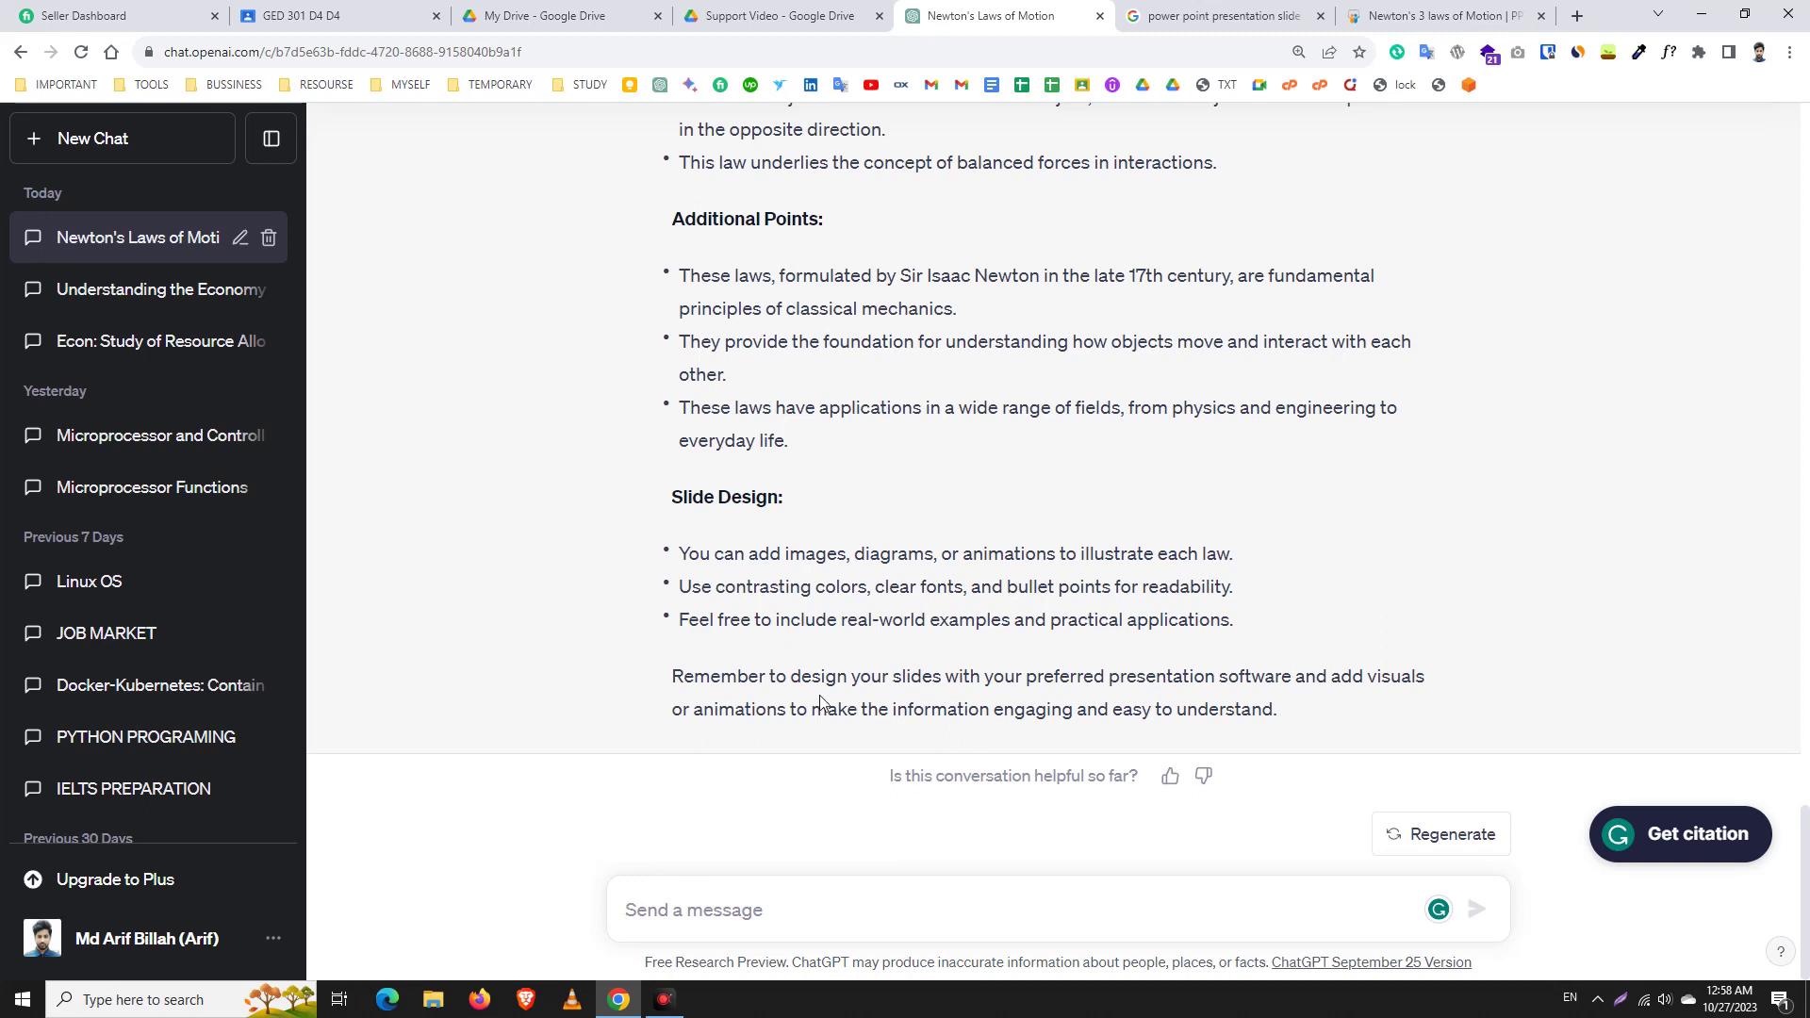
pyautogui.write("Newton's 3 laws of Motion")
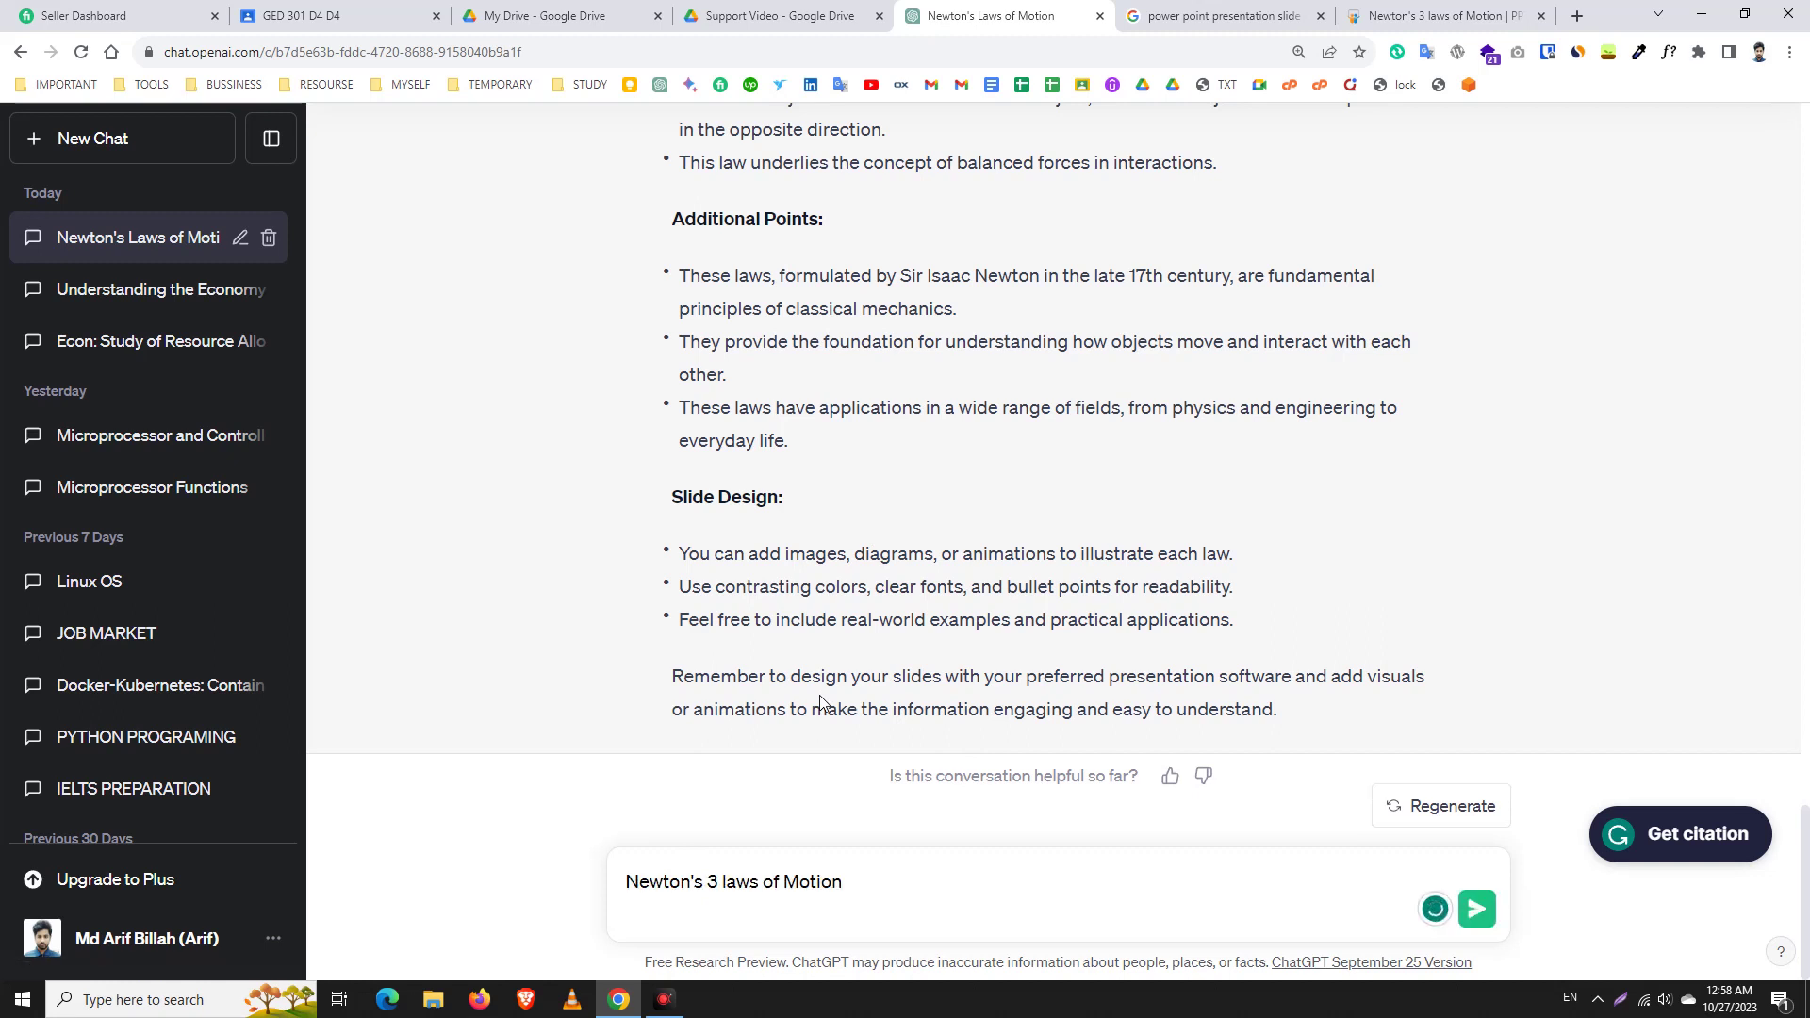
pyautogui.press('BackSpace')
pyautogui.write('e')
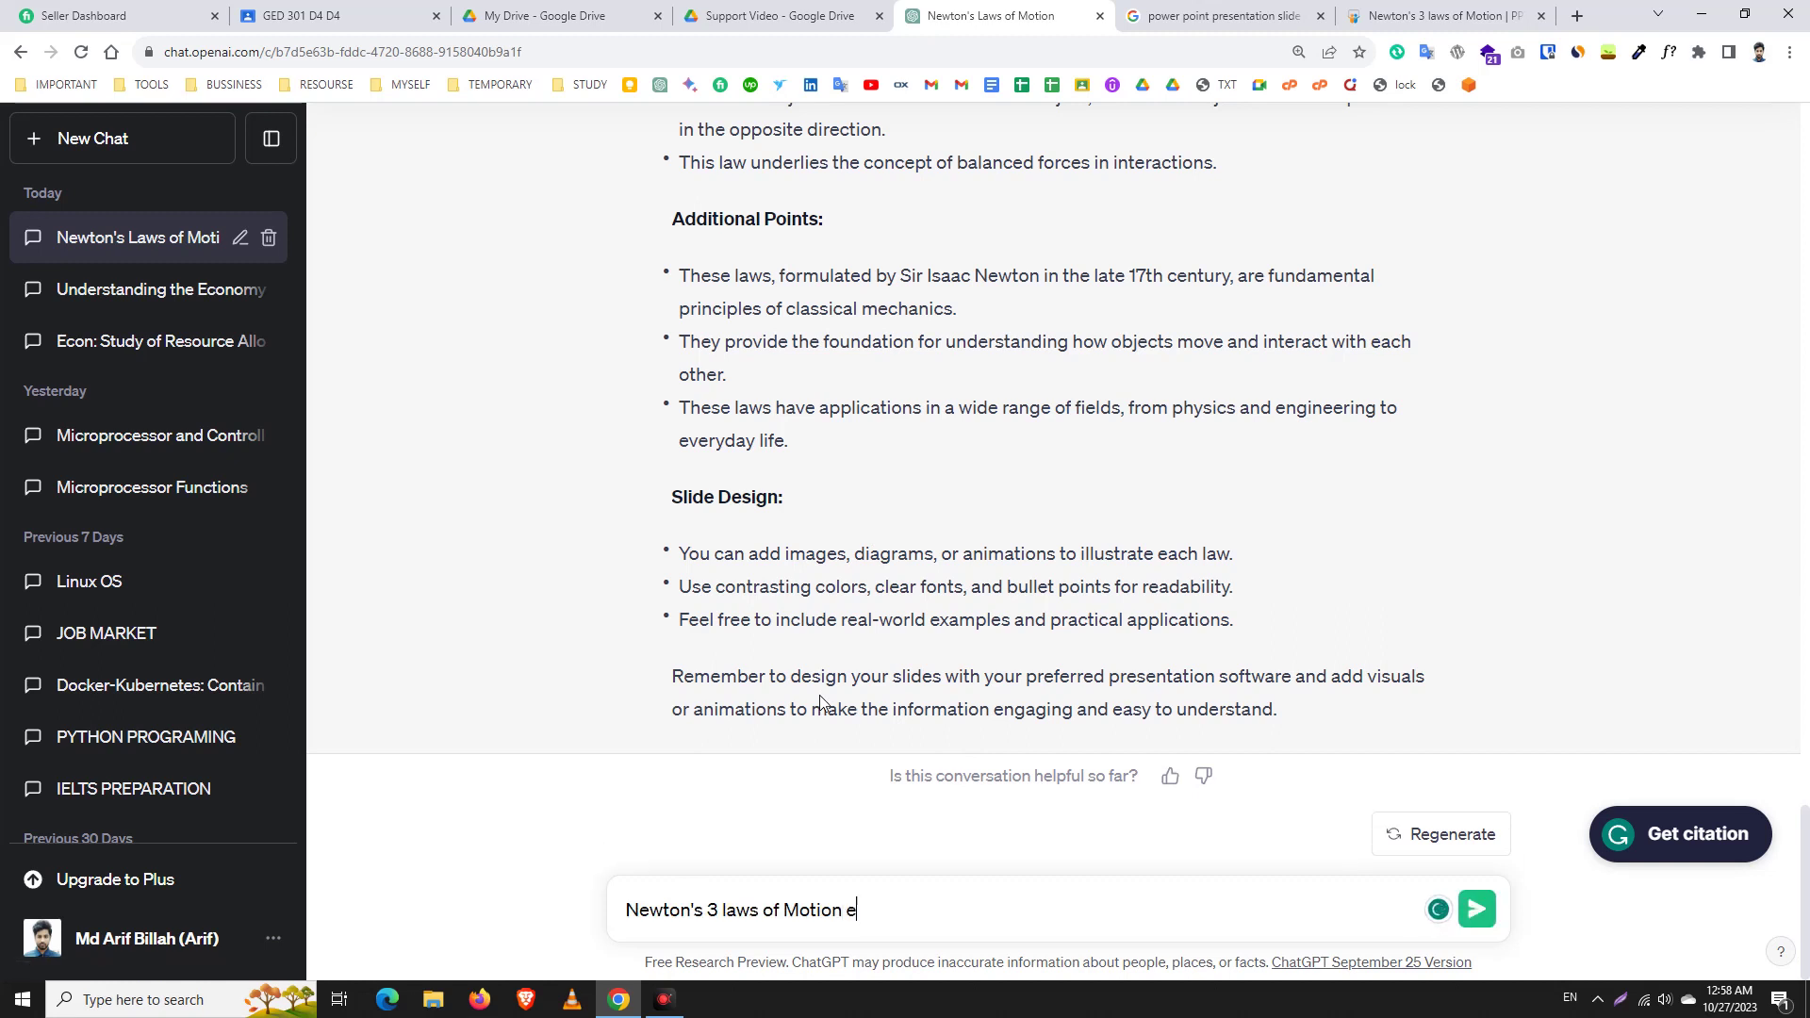
pyautogui.write('xample for a slide')
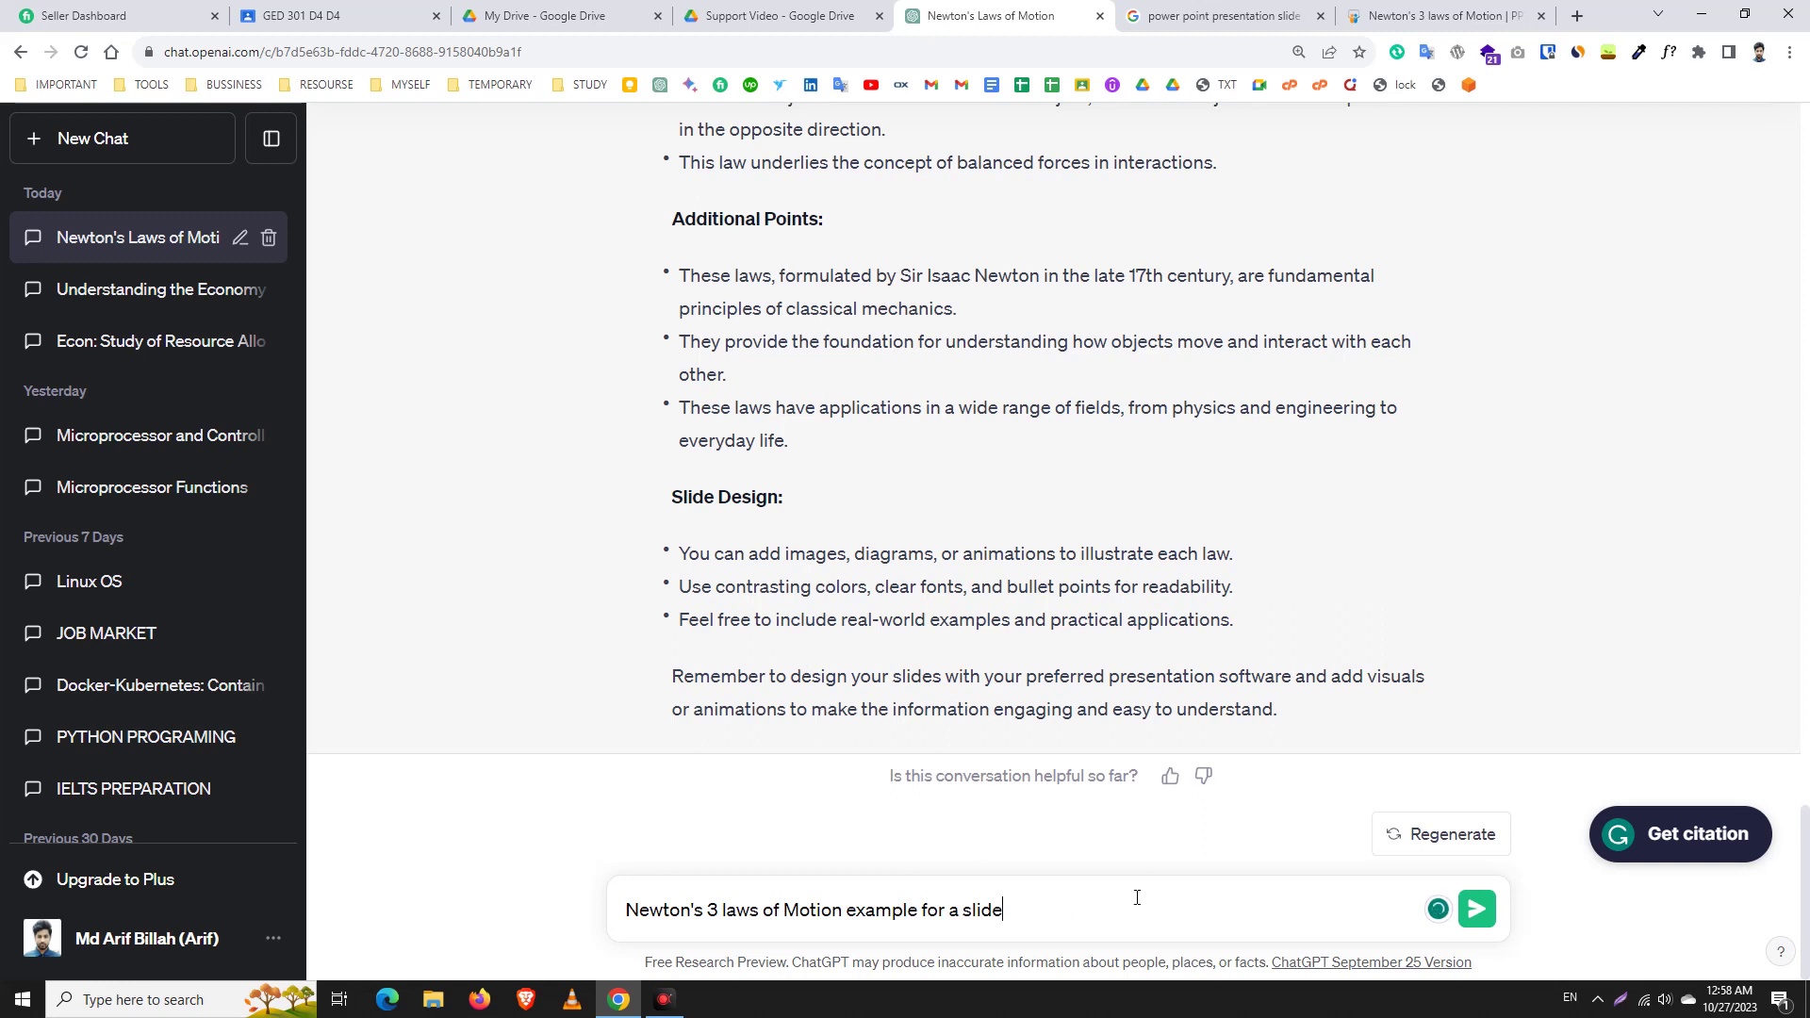
pyautogui.moveTo(996, 910); pyautogui.dragTo(591, 907)
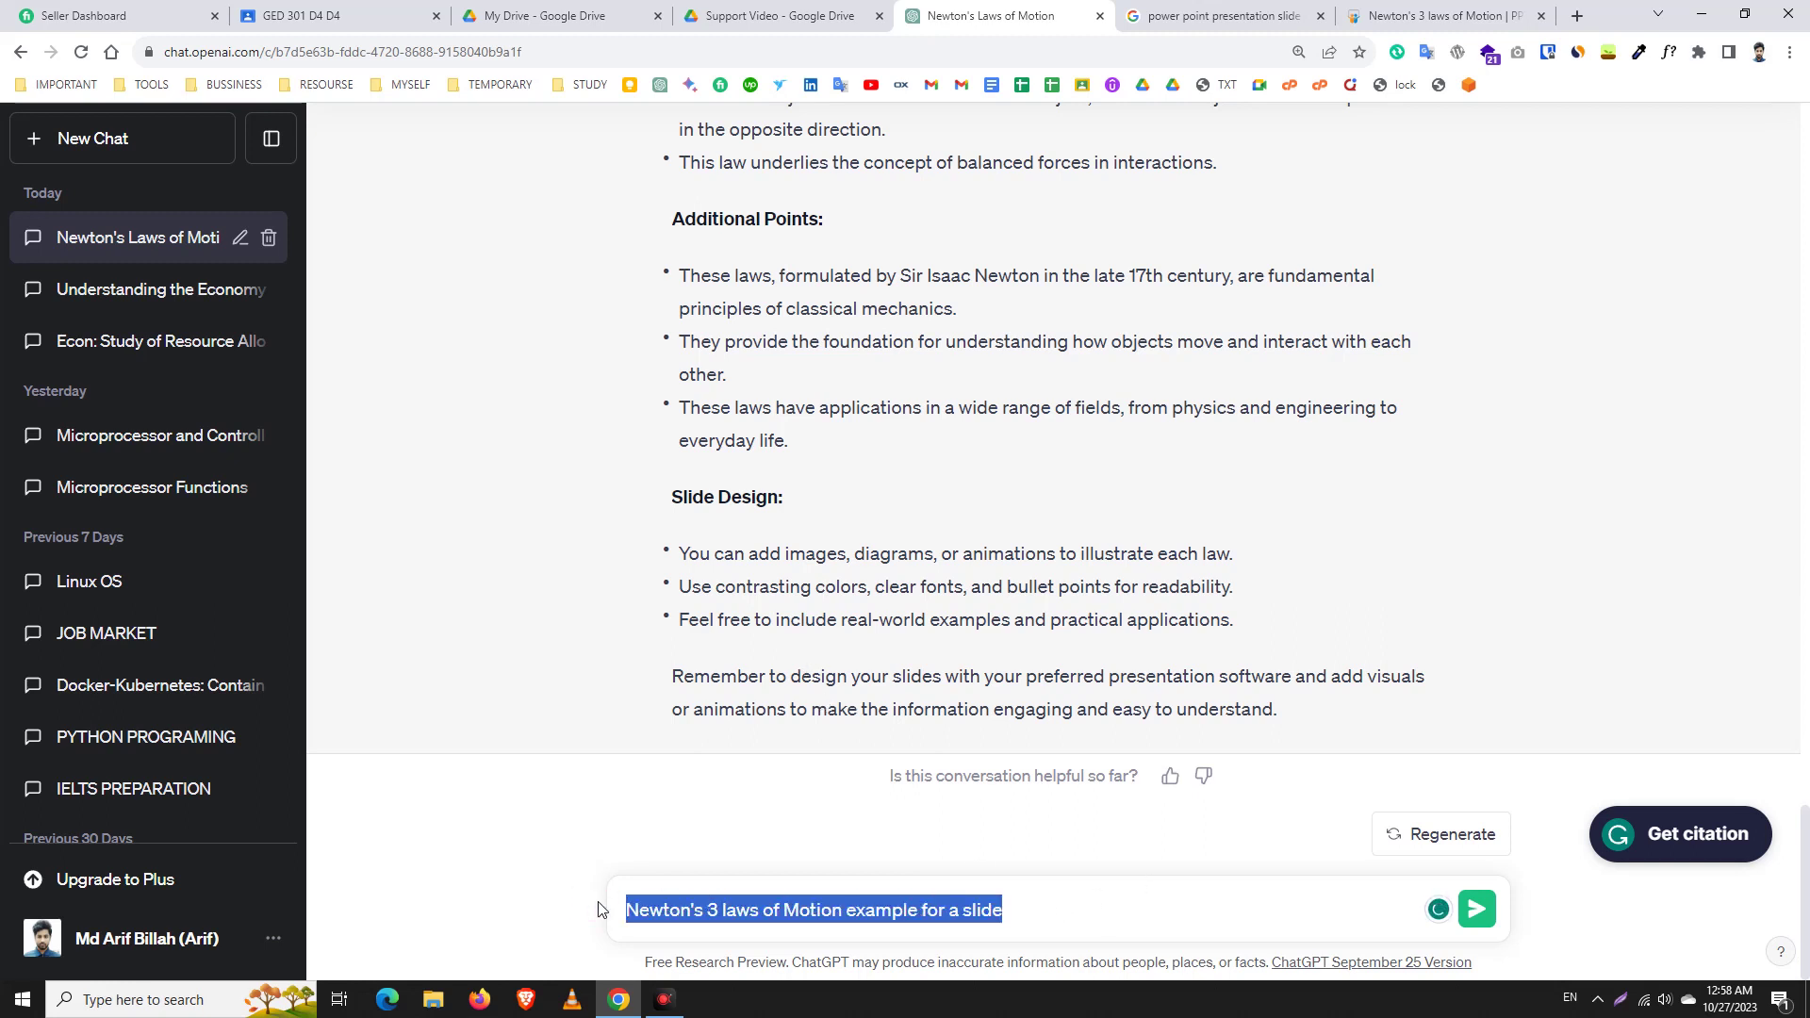
# Step: Send the prompt "give me 2-3 power point slide content where you provide mathematical example"
pyautogui.write('gi')
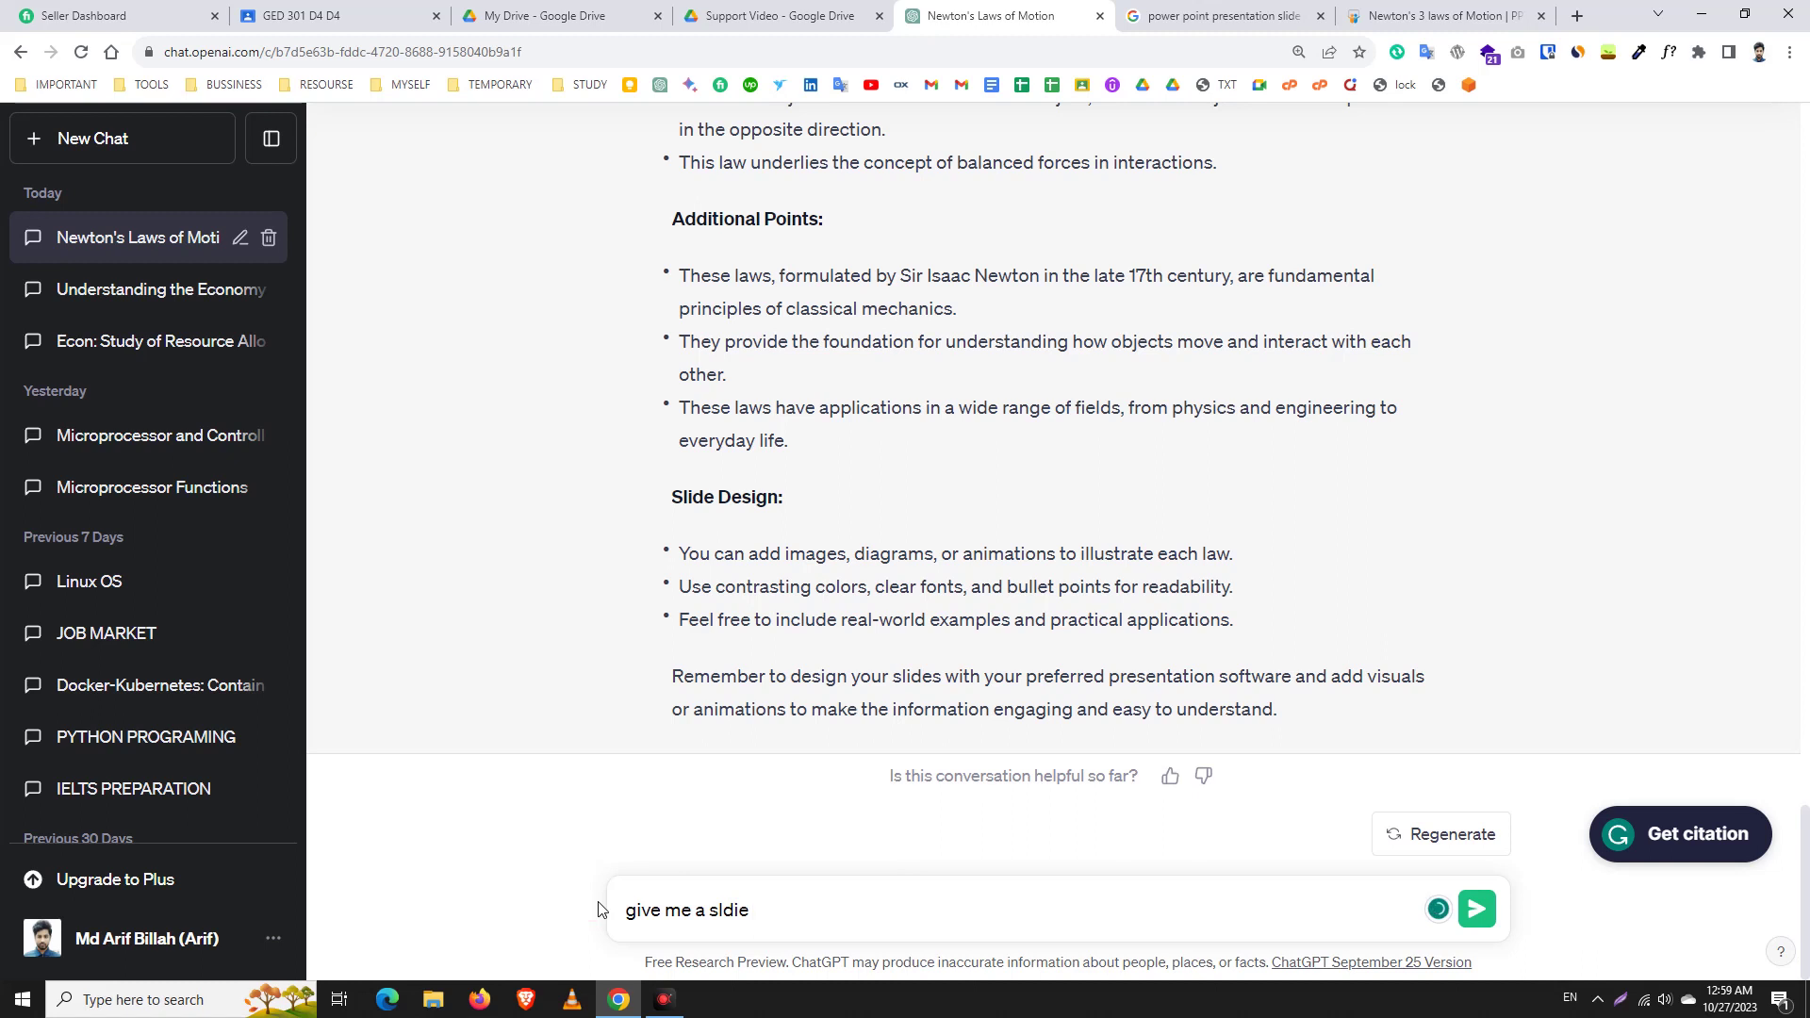
pyautogui.write('ve me a slide content wher3e you ')
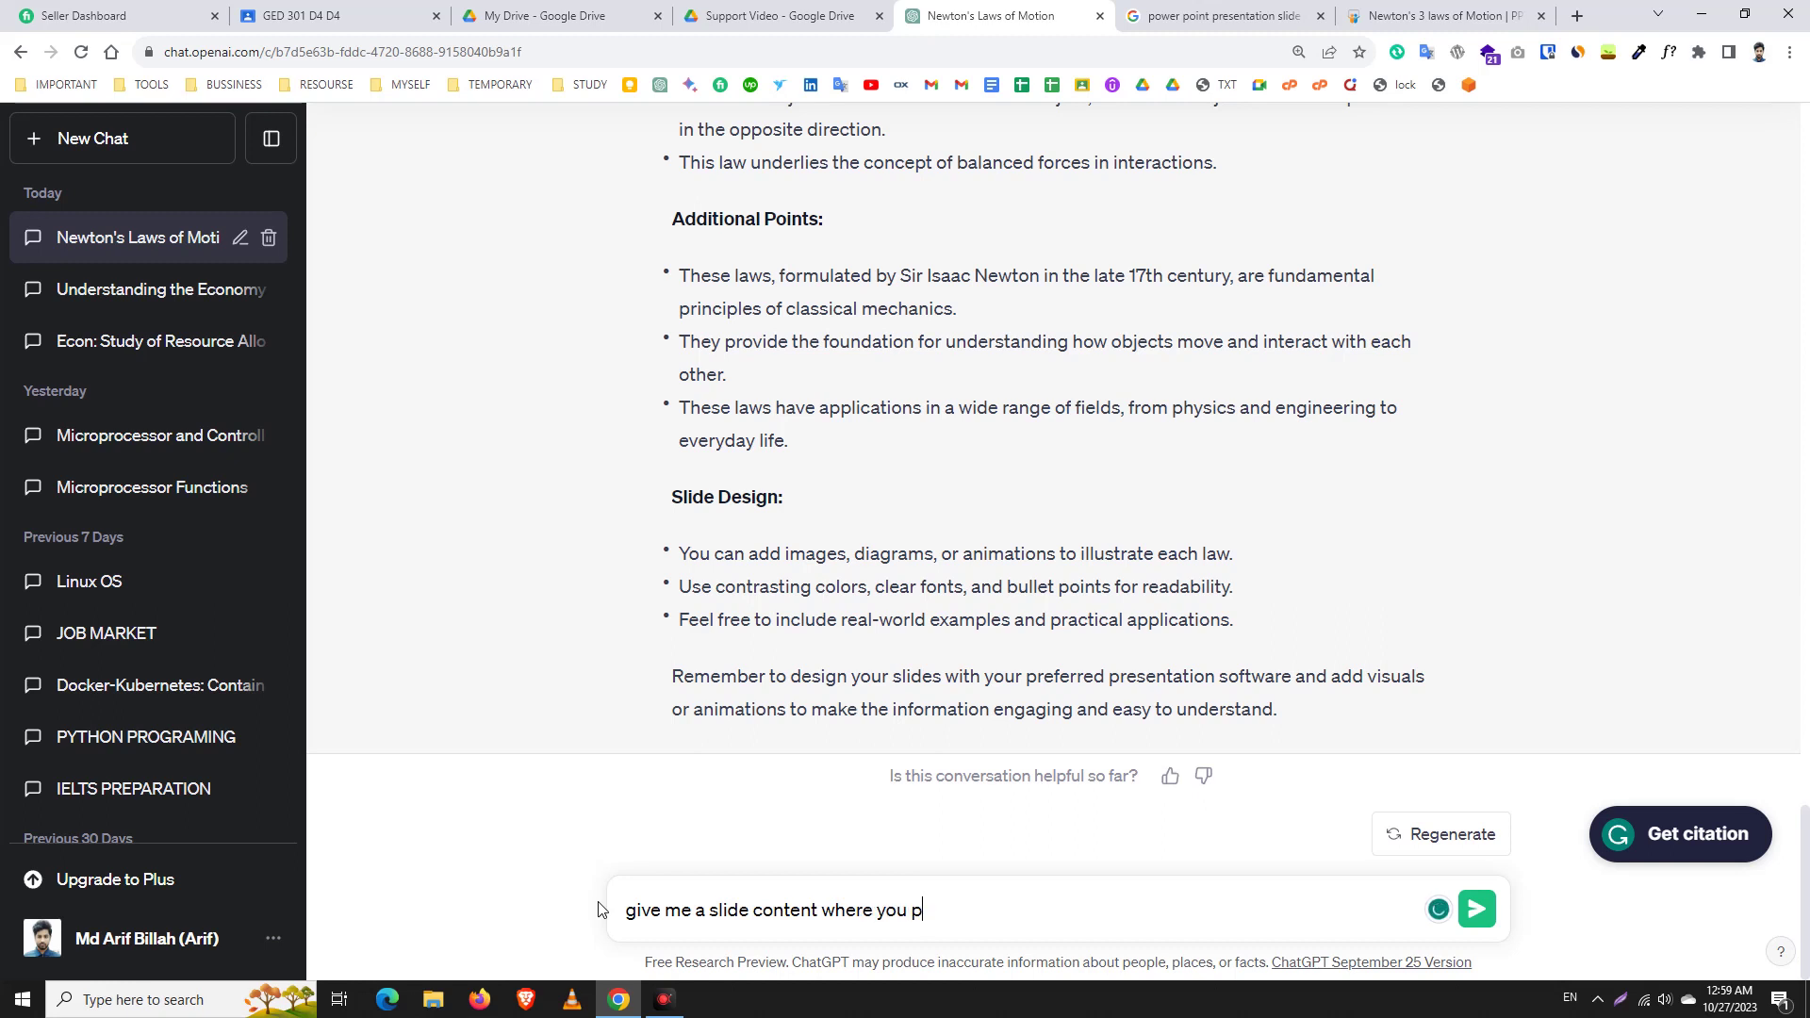
pyautogui.write('provide mathematical')
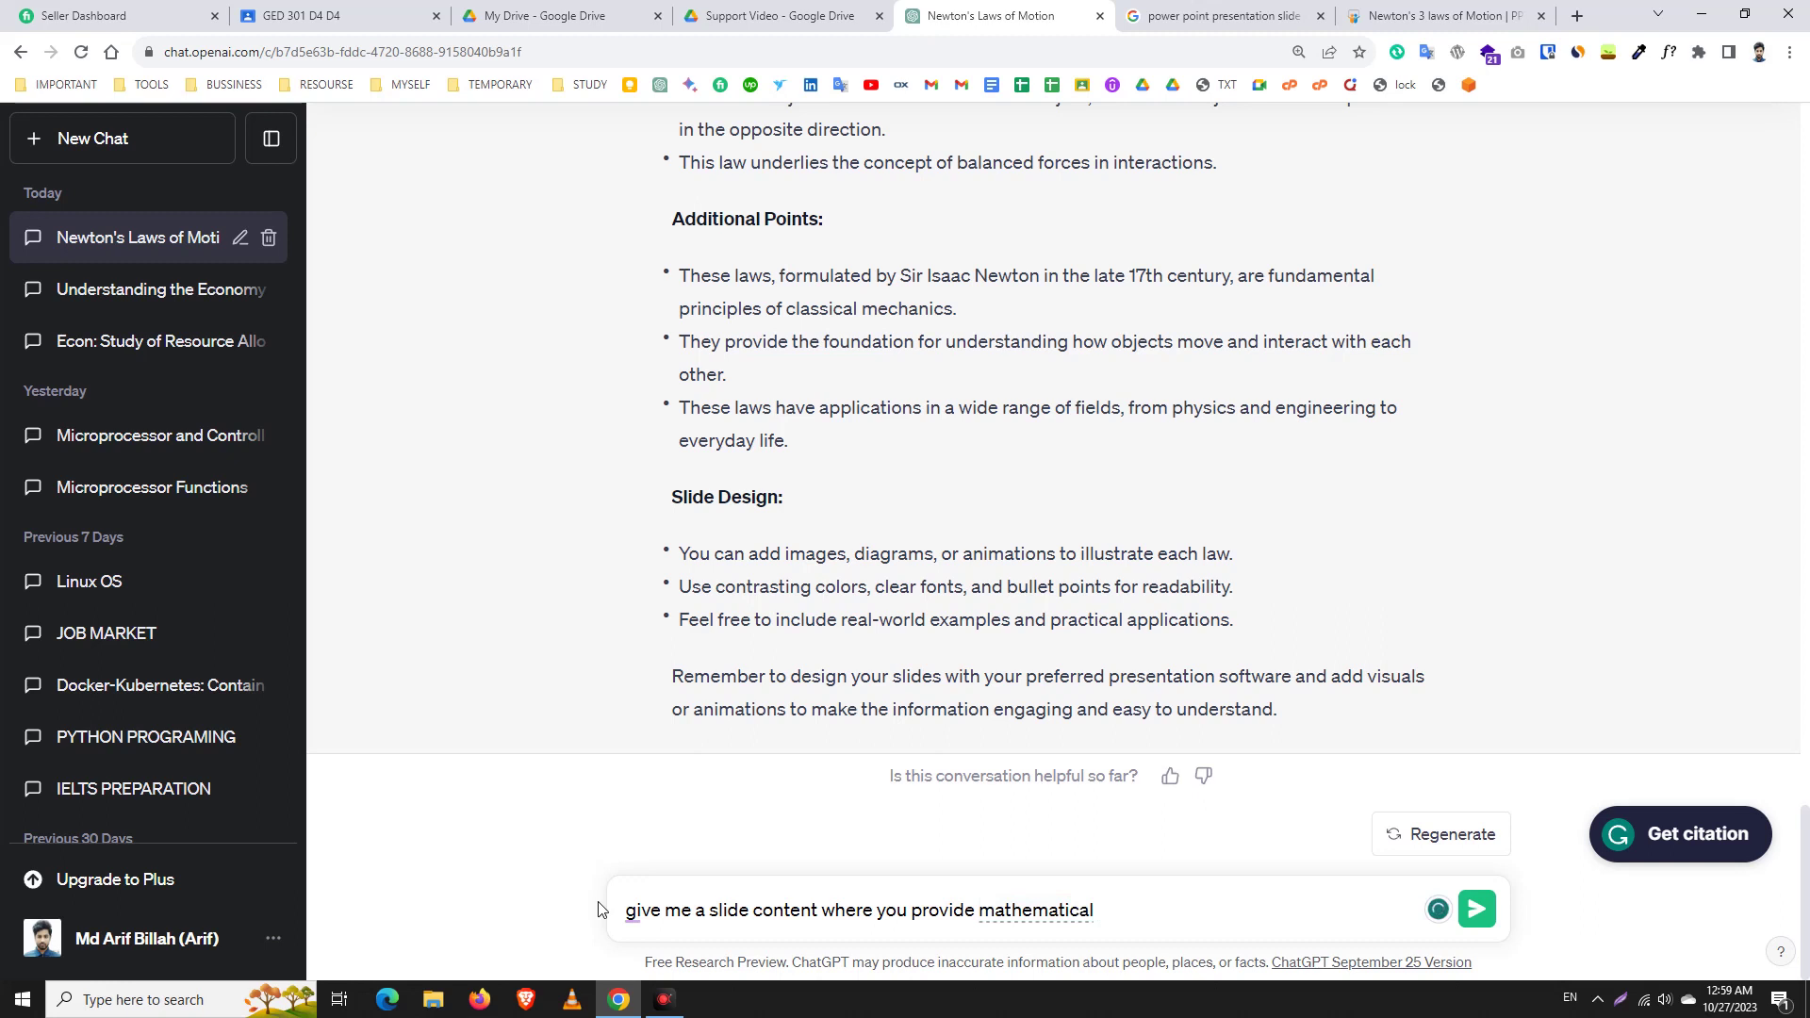
pyautogui.write(' example')
pyautogui.click(705, 910)
pyautogui.write('power point')
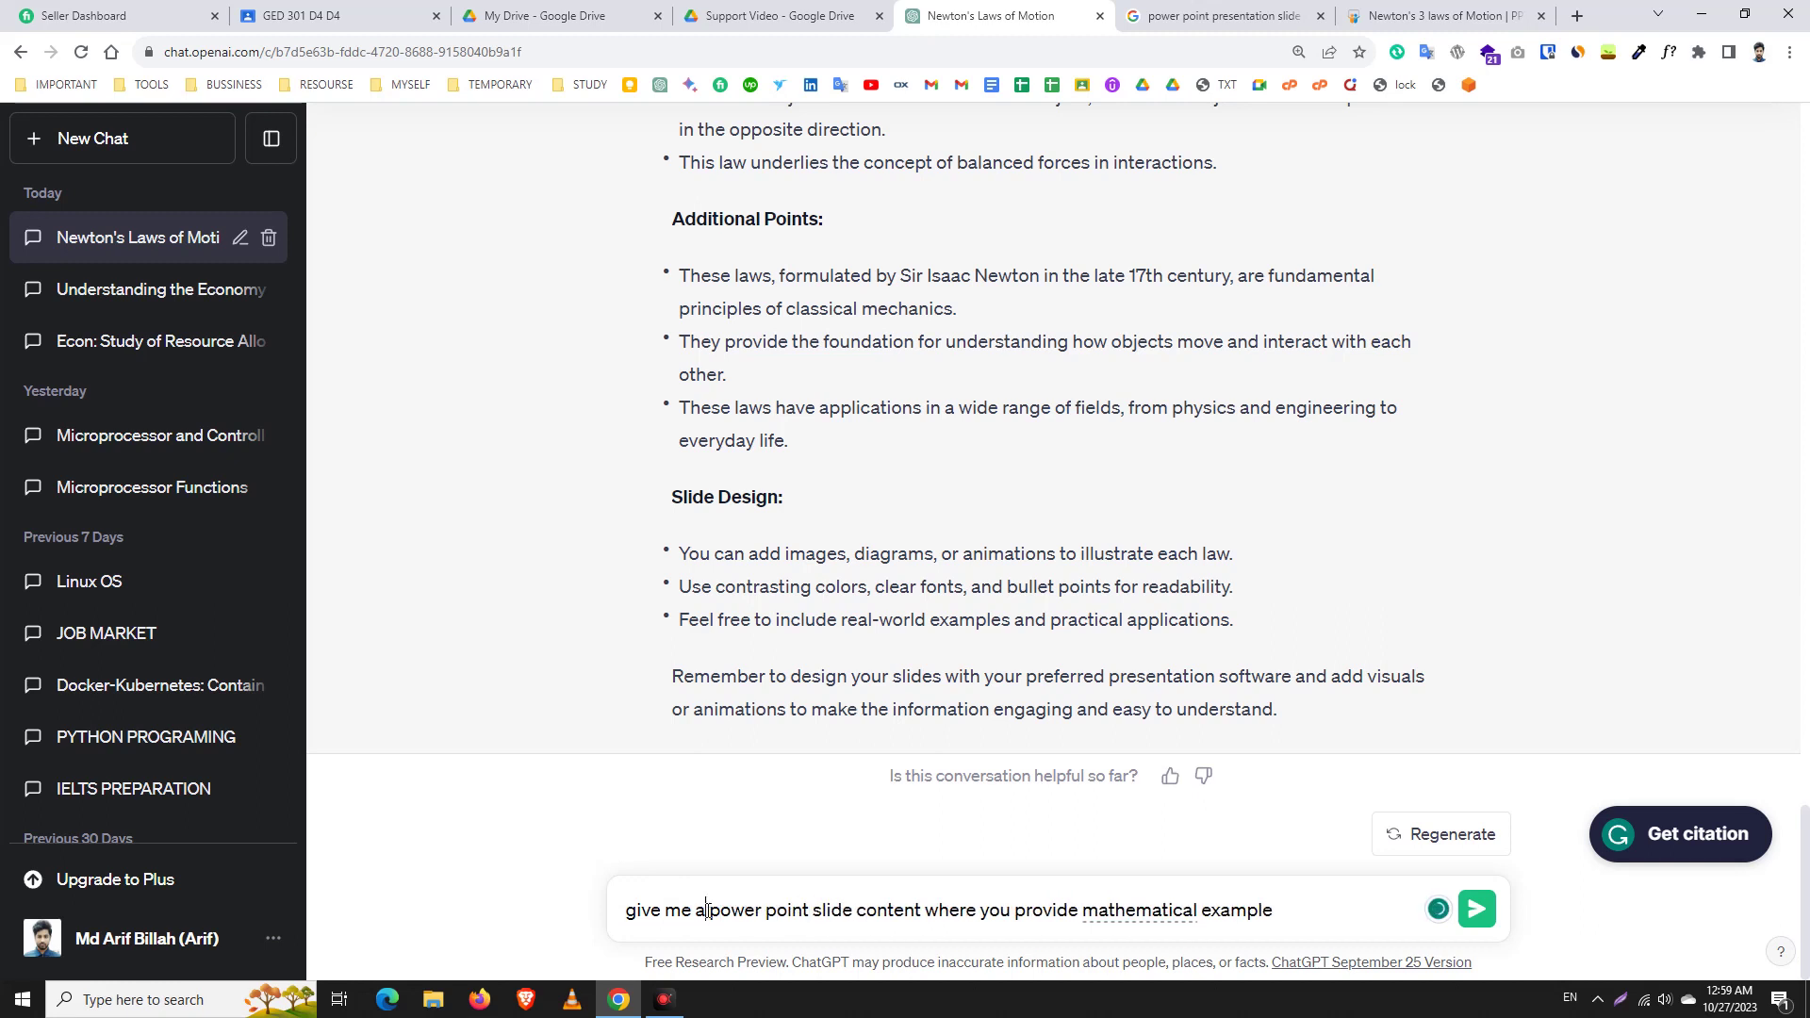
pyautogui.doubleClick(707, 911)
pyautogui.write('2-3')
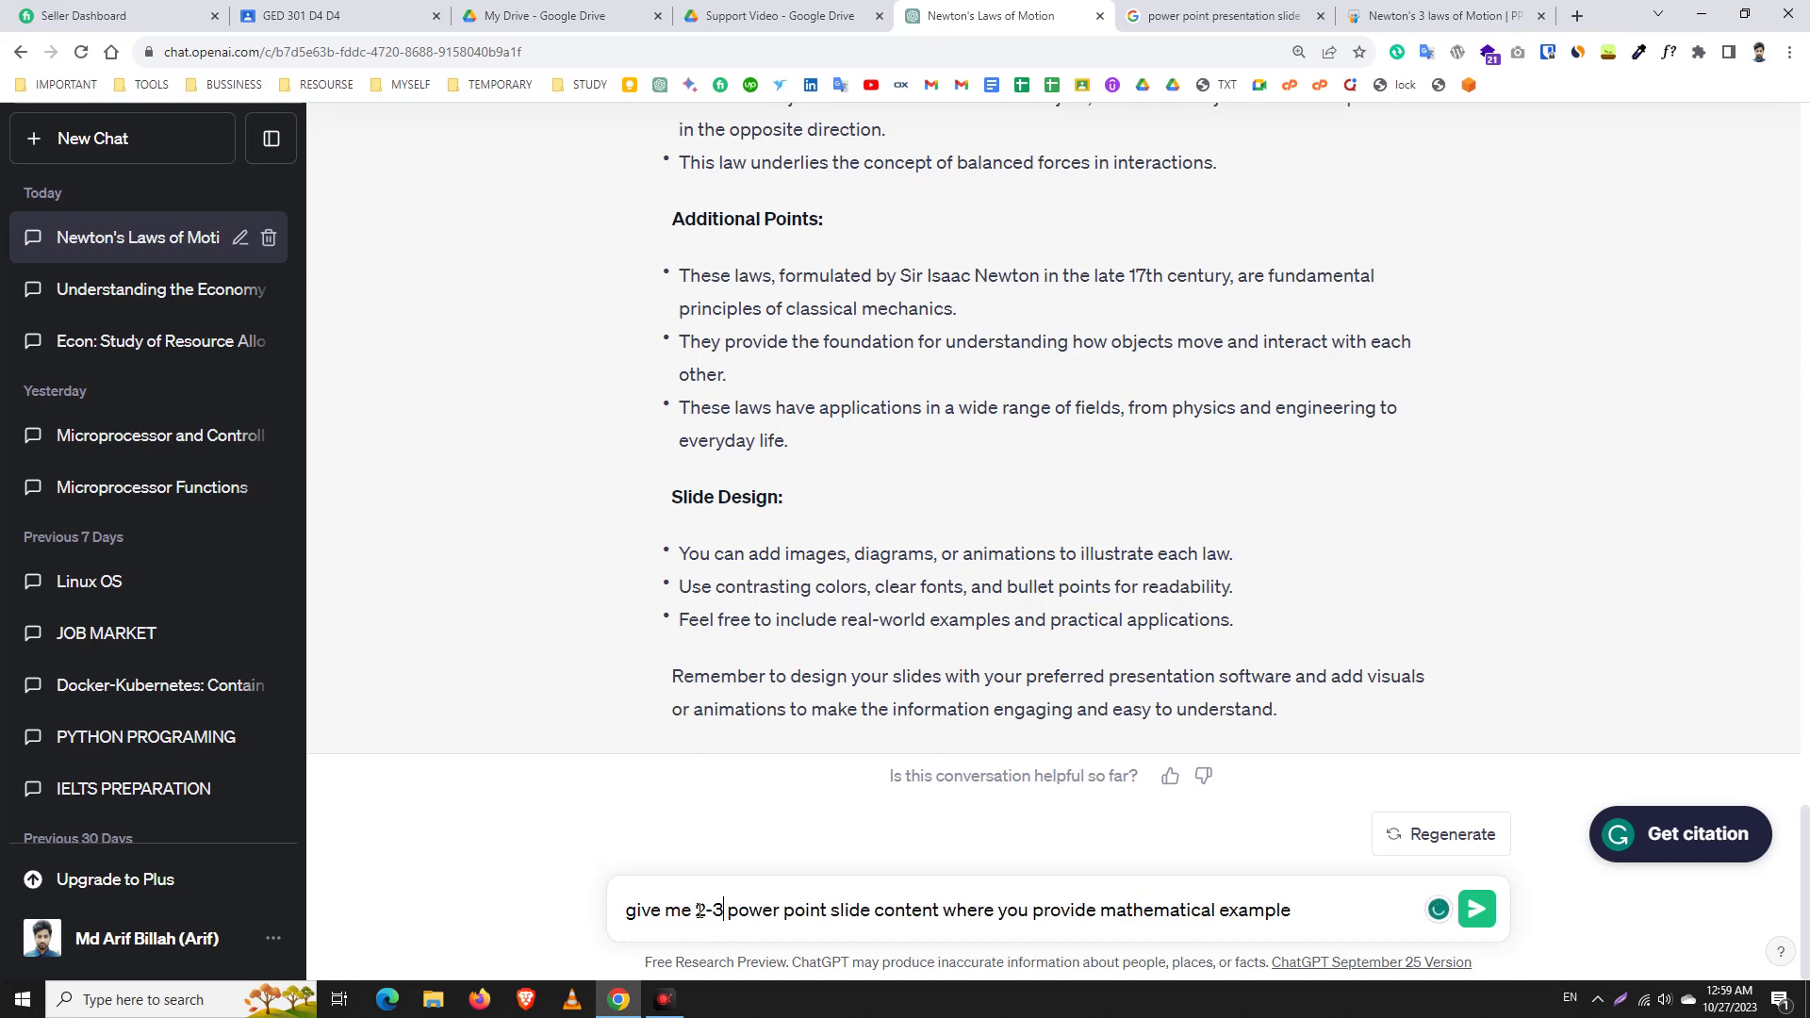
pyautogui.click(1475, 910)
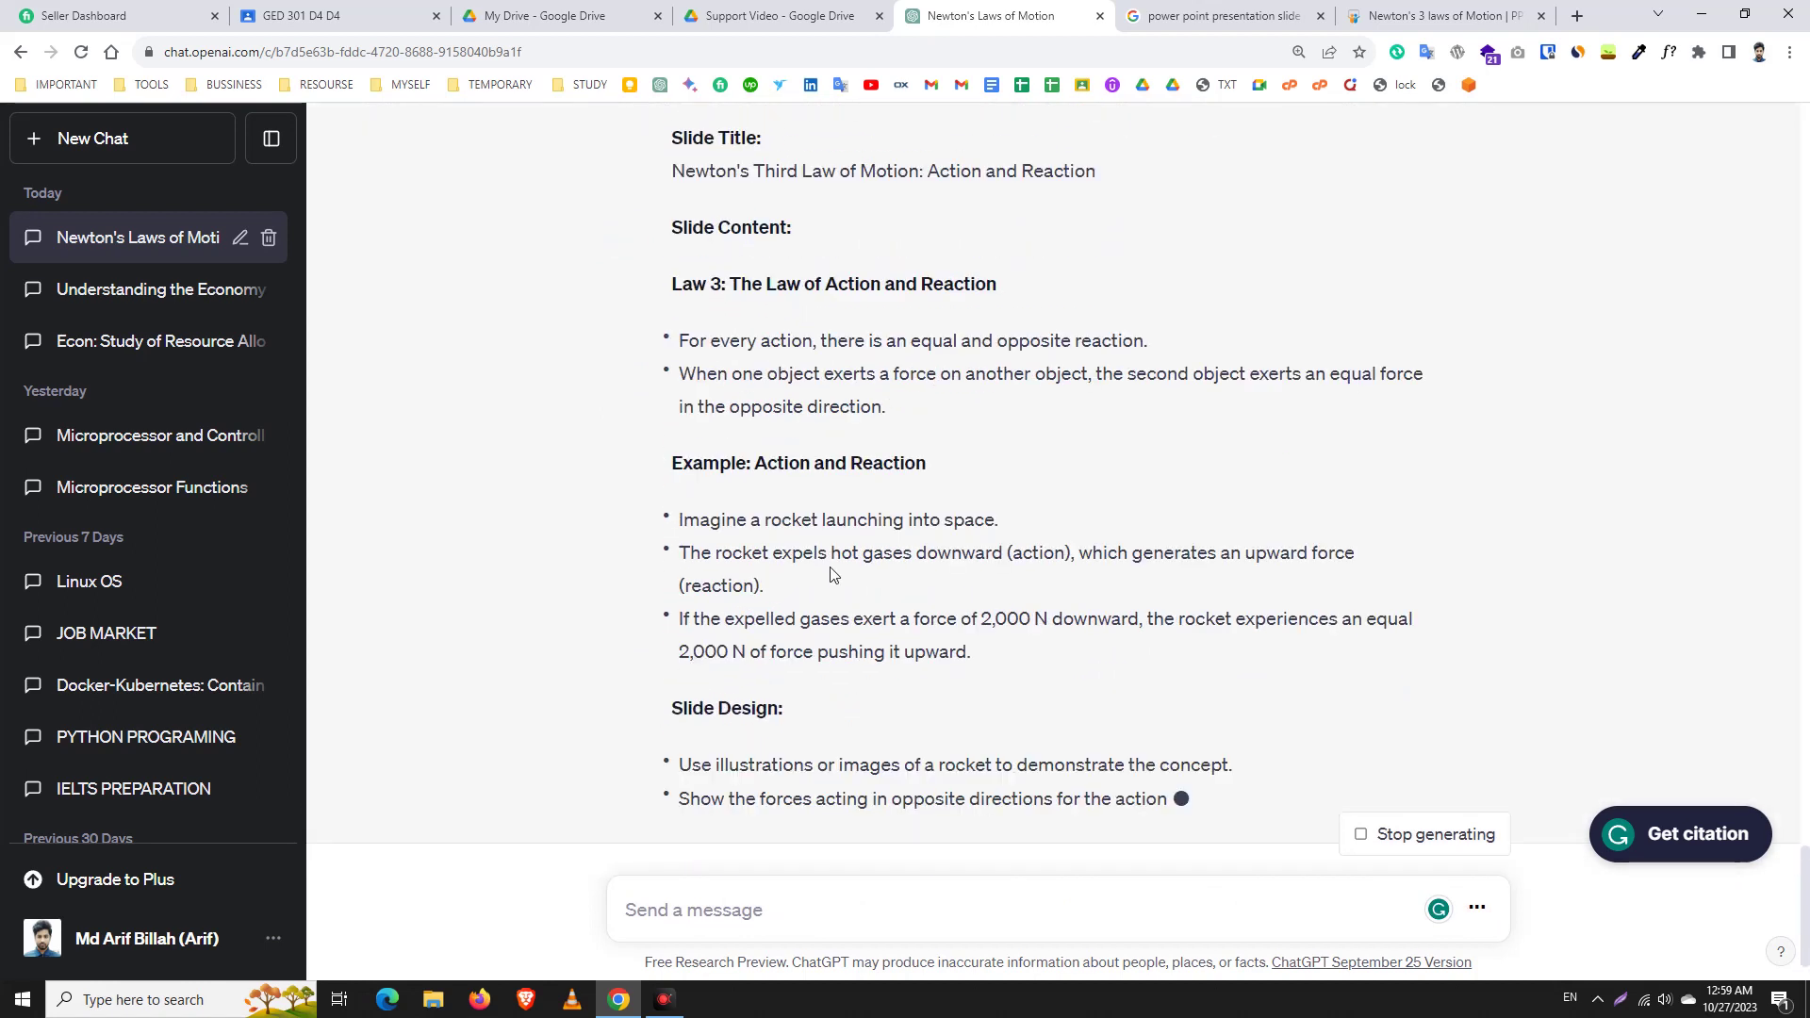
# Step: Review the end of the third-law slide, highlighting its slide design advice and the rocket example of action and reaction
pyautogui.scroll(-3, 763, 592)
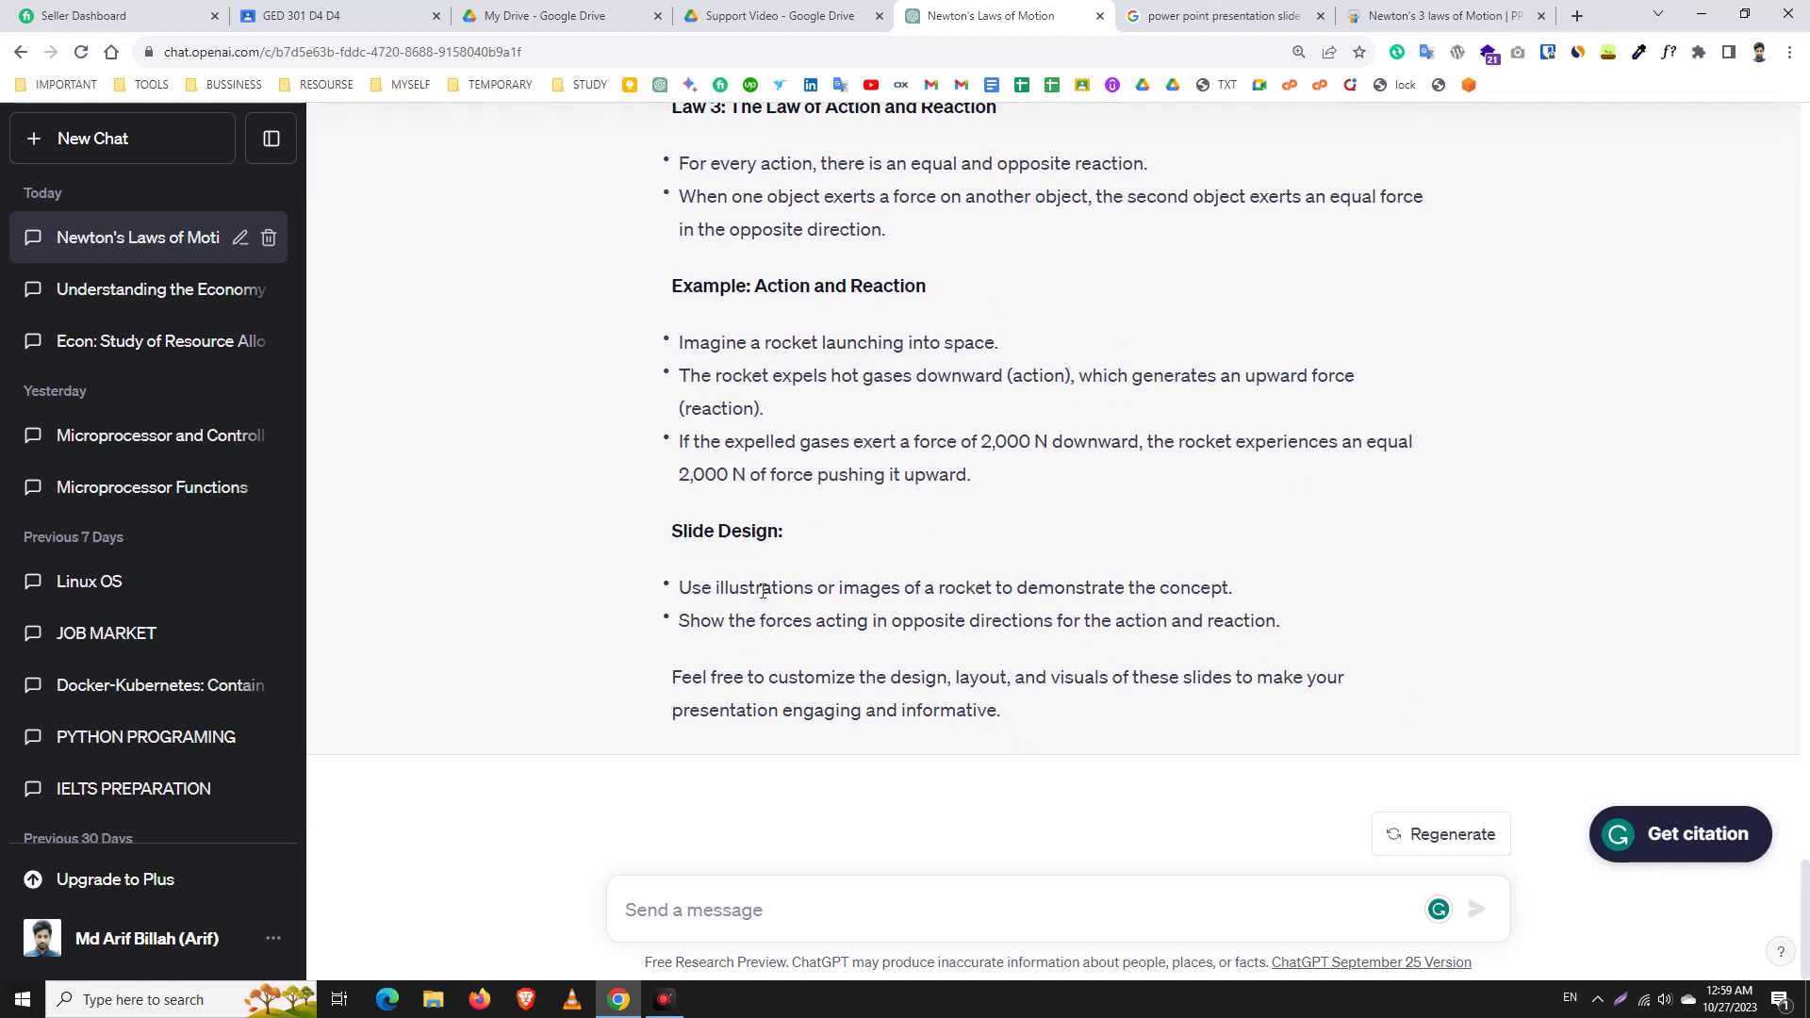
pyautogui.moveTo(678, 592); pyautogui.dragTo(1214, 625)
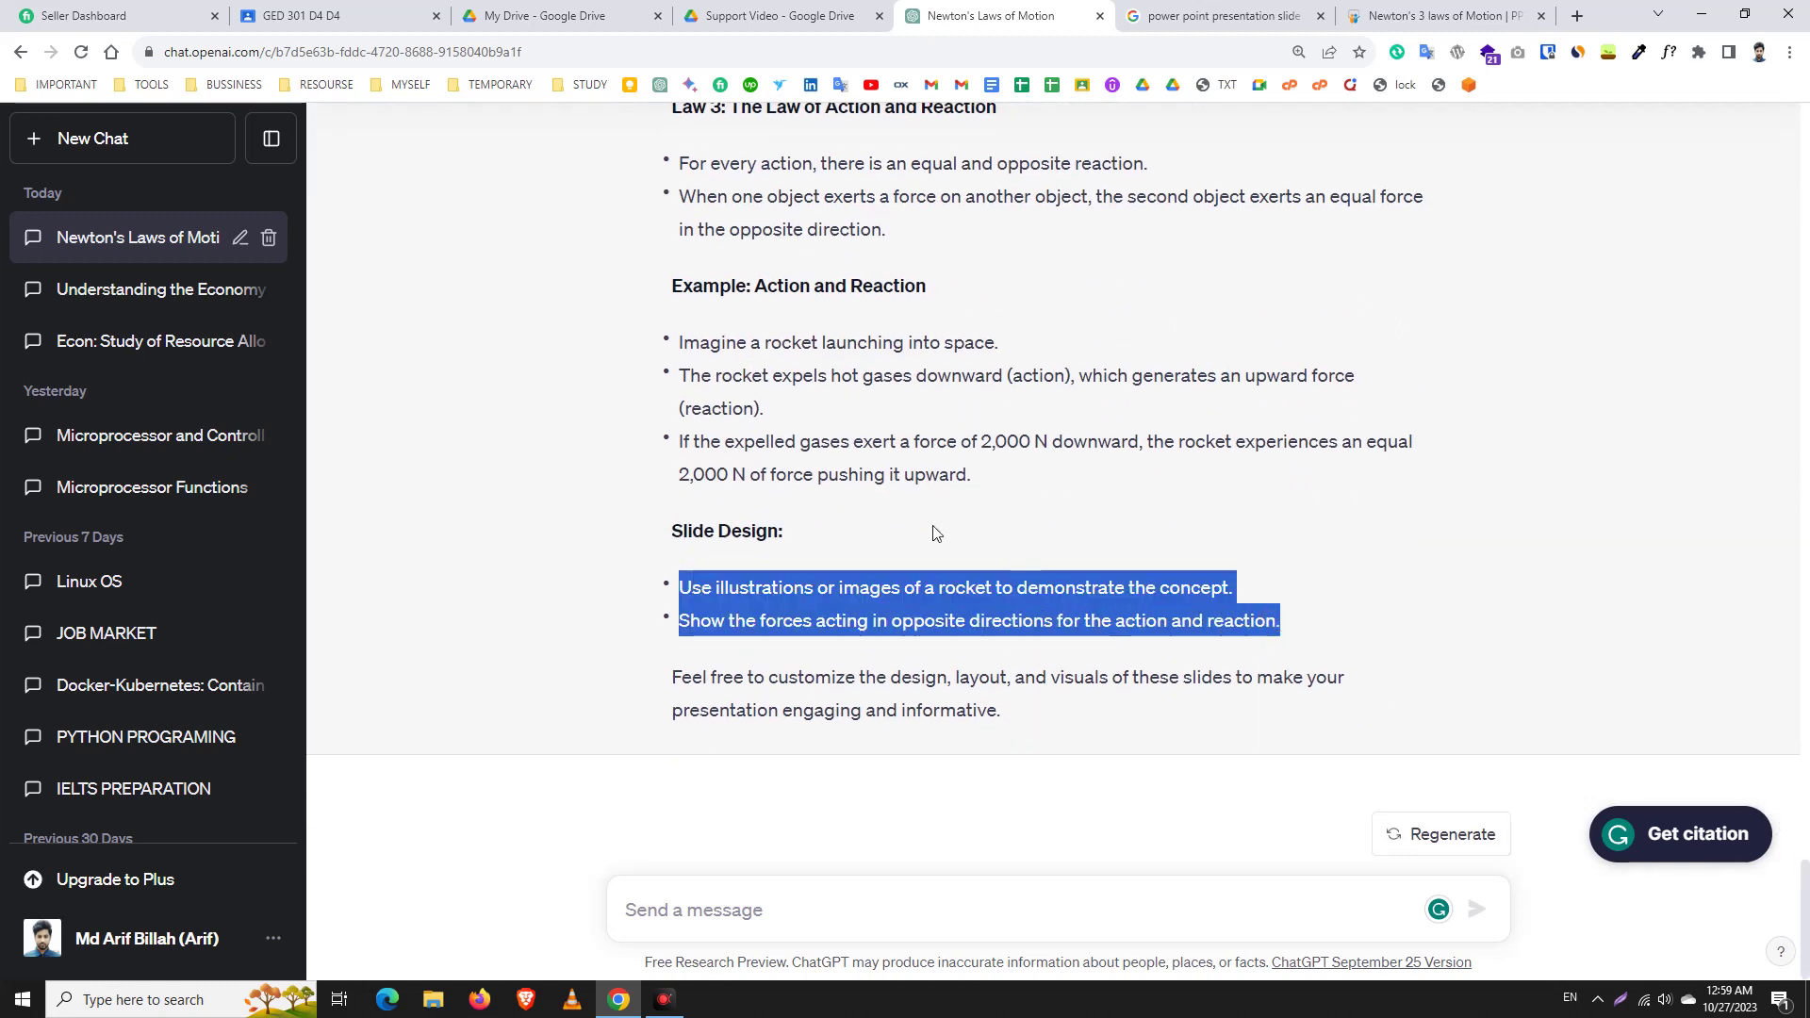
pyautogui.tripleClick(809, 590)
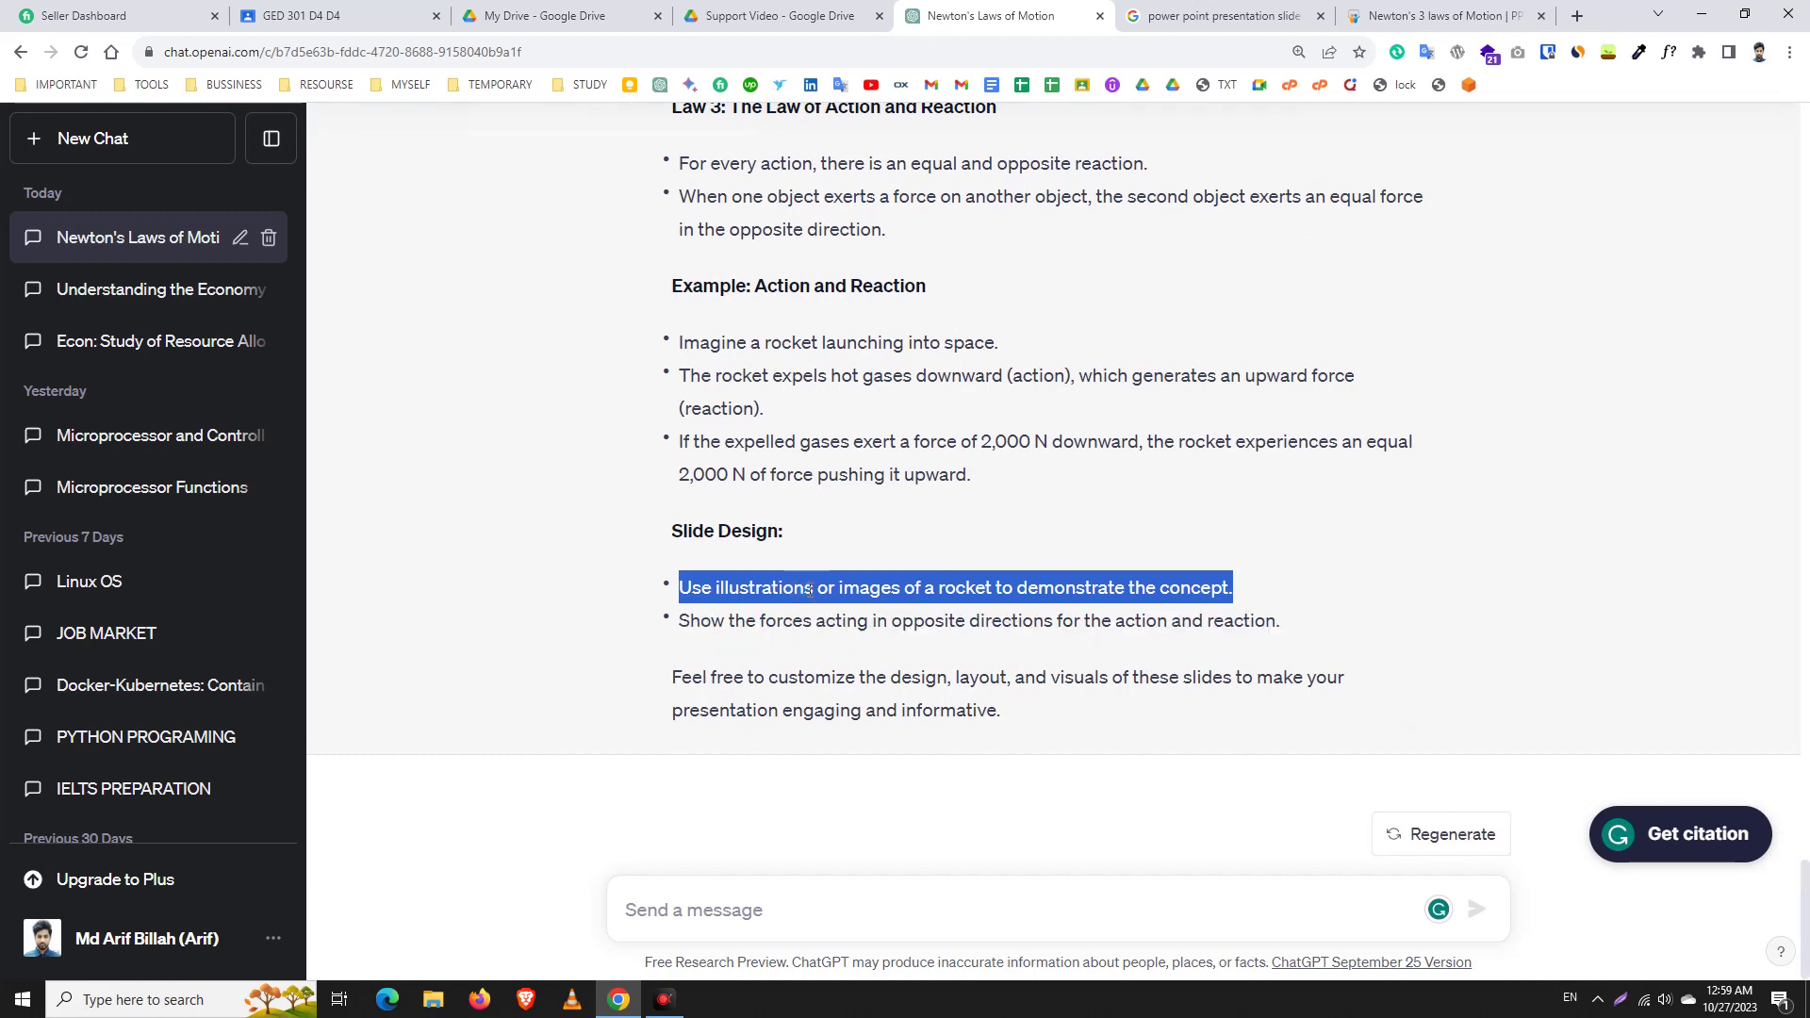
pyautogui.click(810, 590)
pyautogui.tripleClick(810, 590)
pyautogui.tripleClick(705, 592)
pyautogui.moveTo(674, 334); pyautogui.dragTo(1005, 479)
# Step: Highlight the Calculating Force example on the second-law slide and review the content of both generated slides
pyautogui.scroll(4, 824, 480)
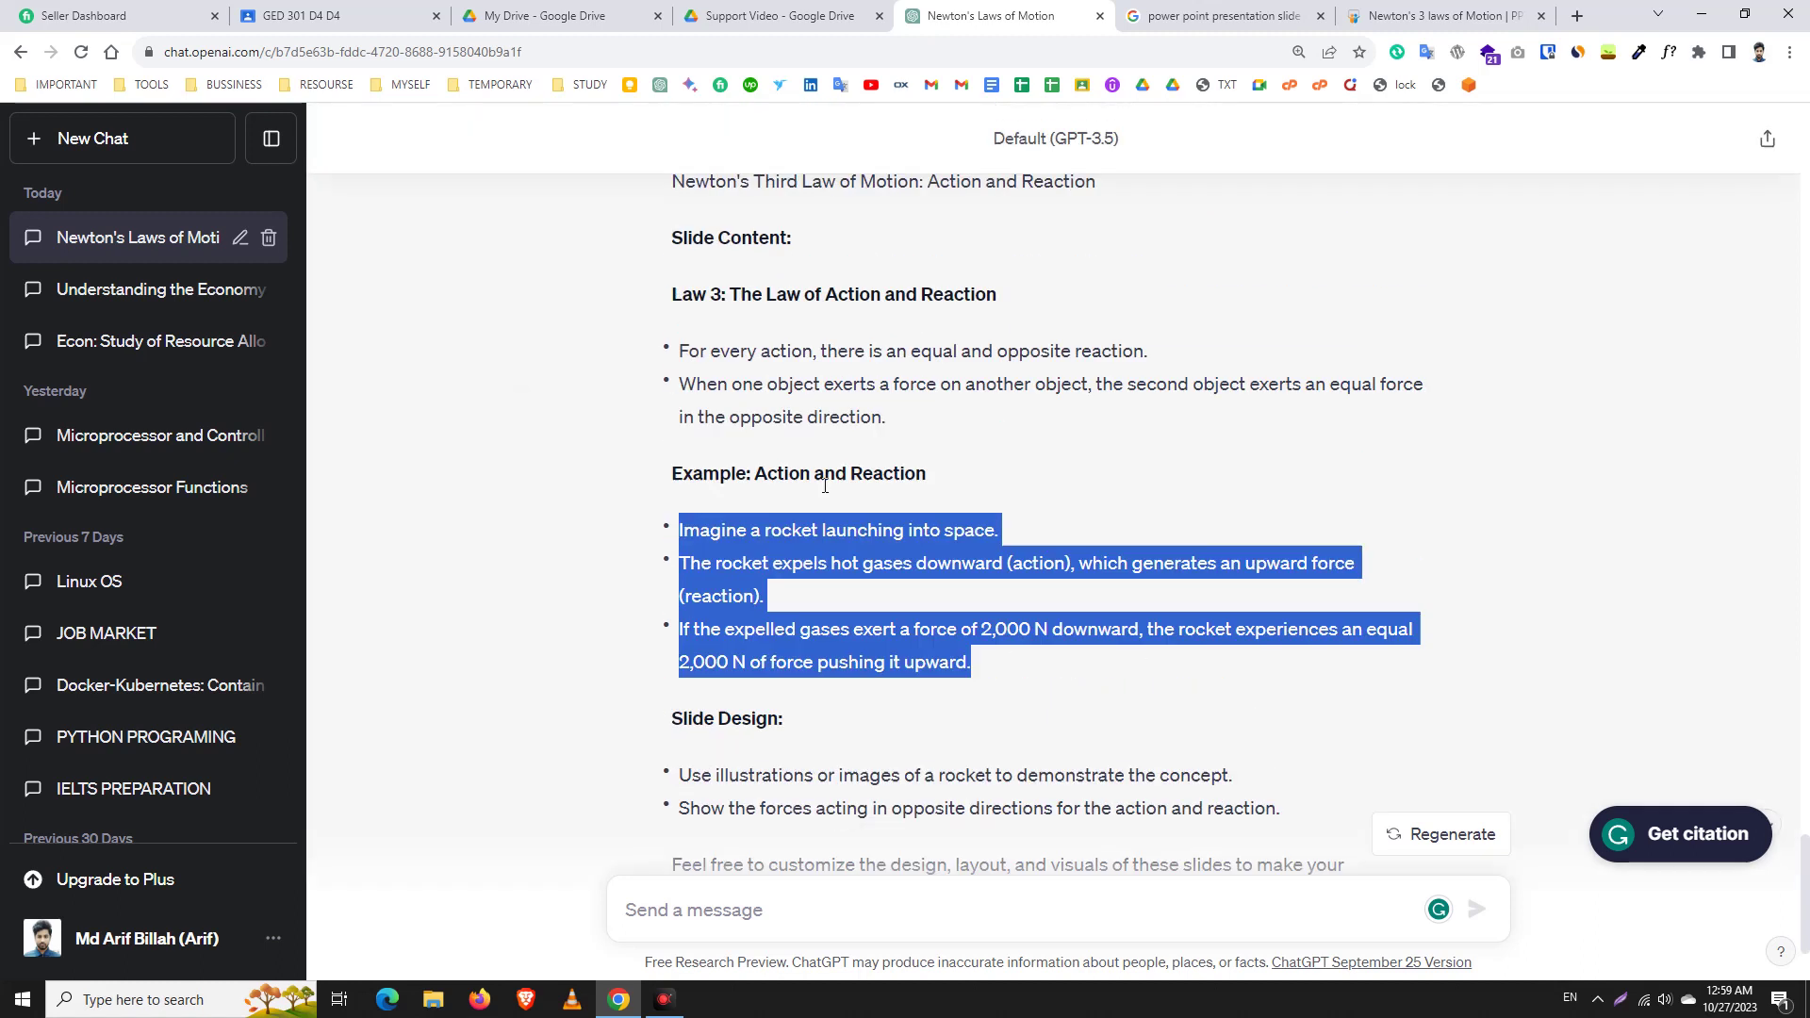
pyautogui.scroll(5, 825, 486)
pyautogui.scroll(-5, 820, 486)
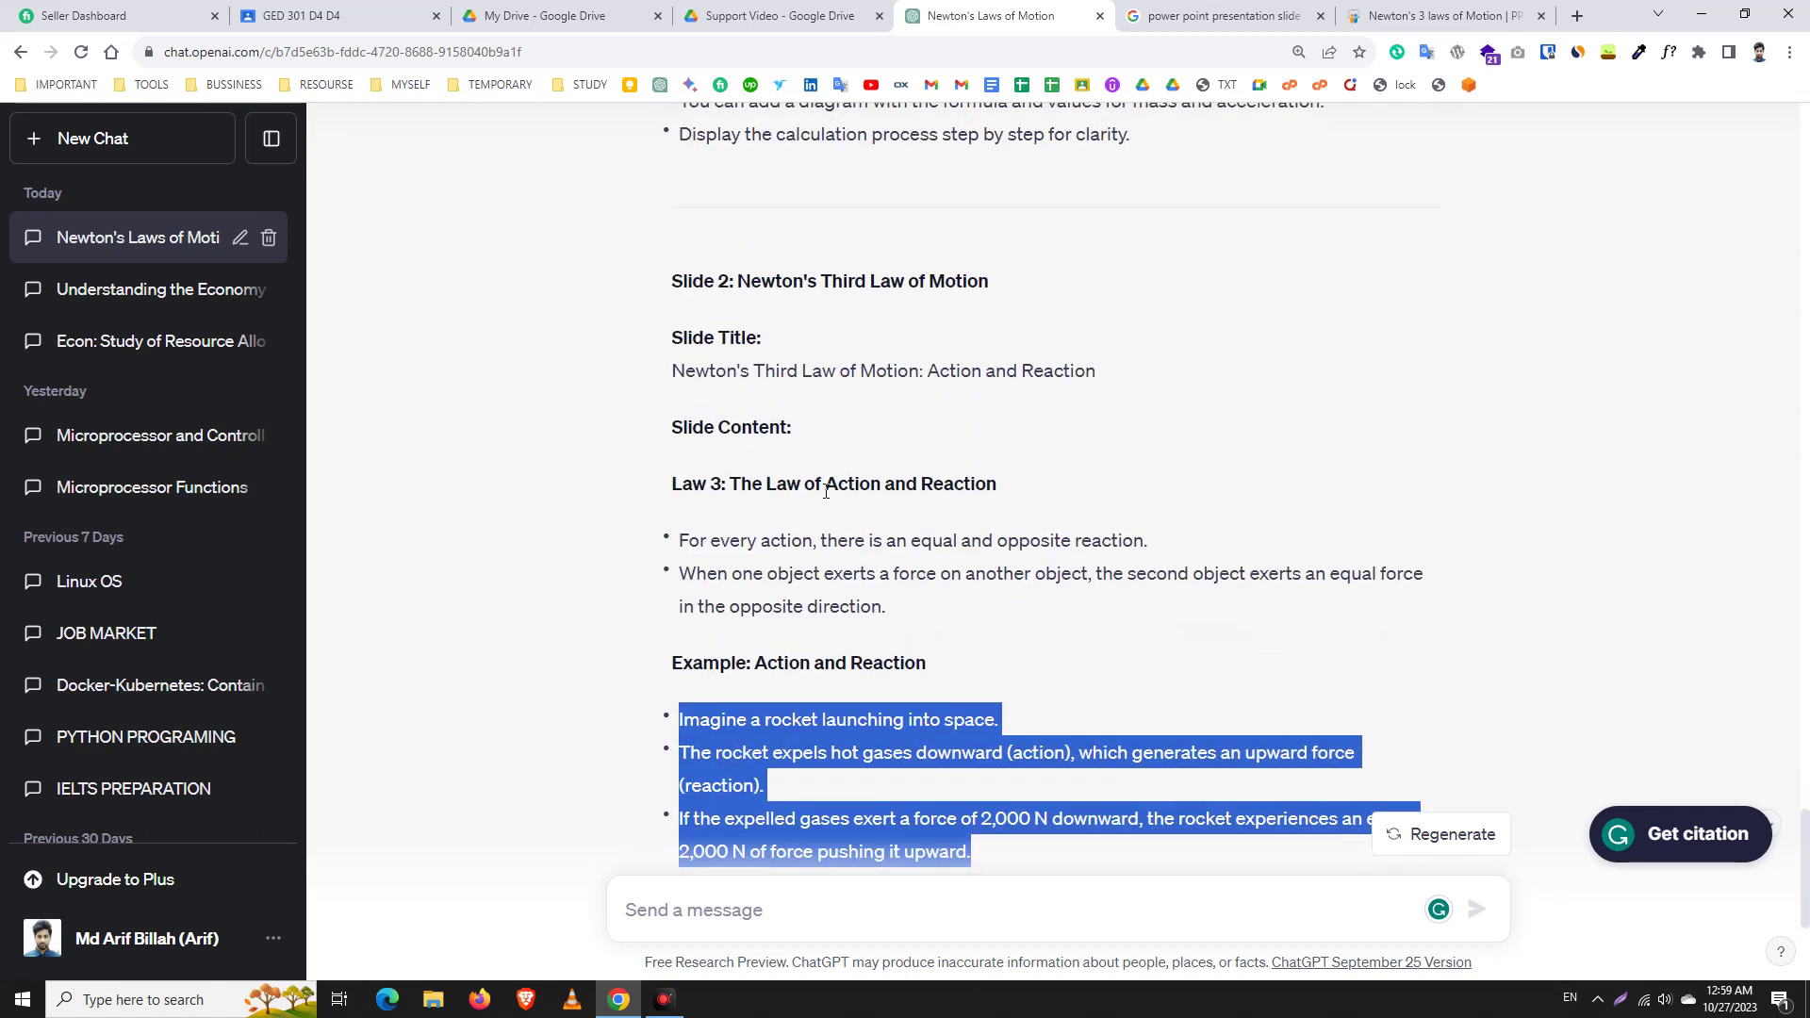
pyautogui.scroll(5, 771, 462)
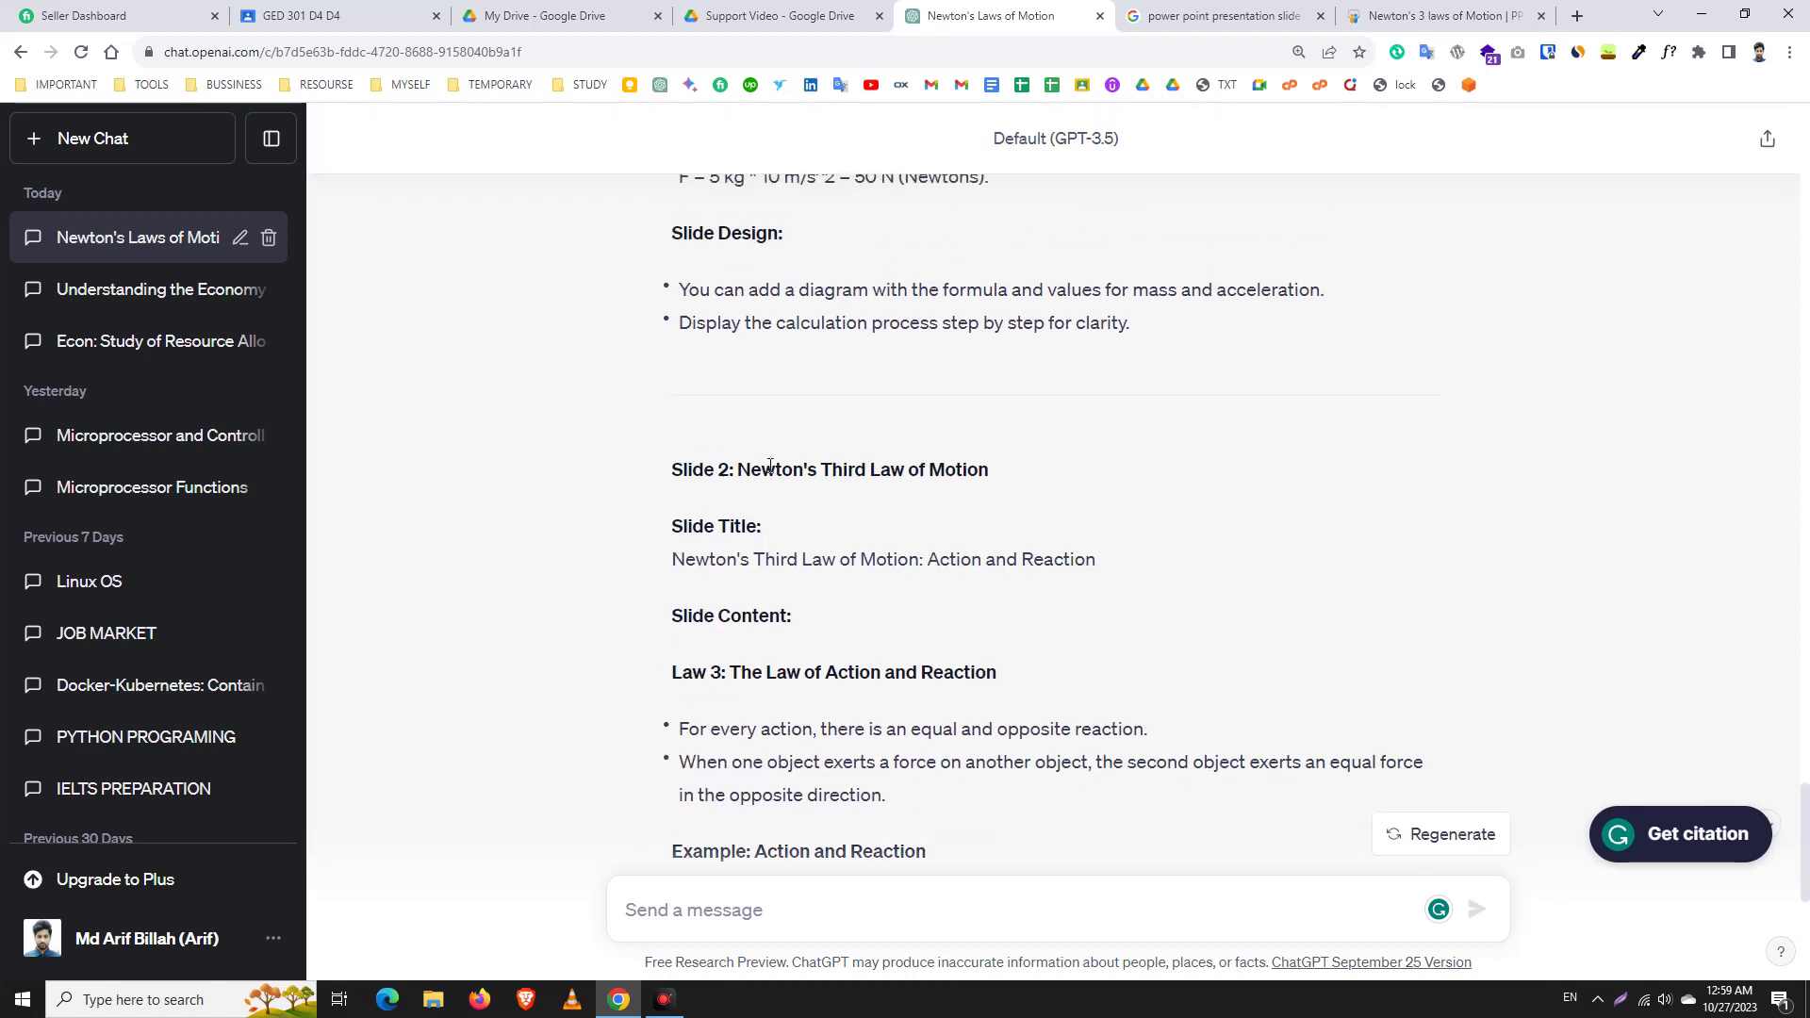
pyautogui.moveTo(677, 358); pyautogui.dragTo(1031, 462)
pyautogui.scroll(4, 849, 547)
pyautogui.scroll(5, 849, 547)
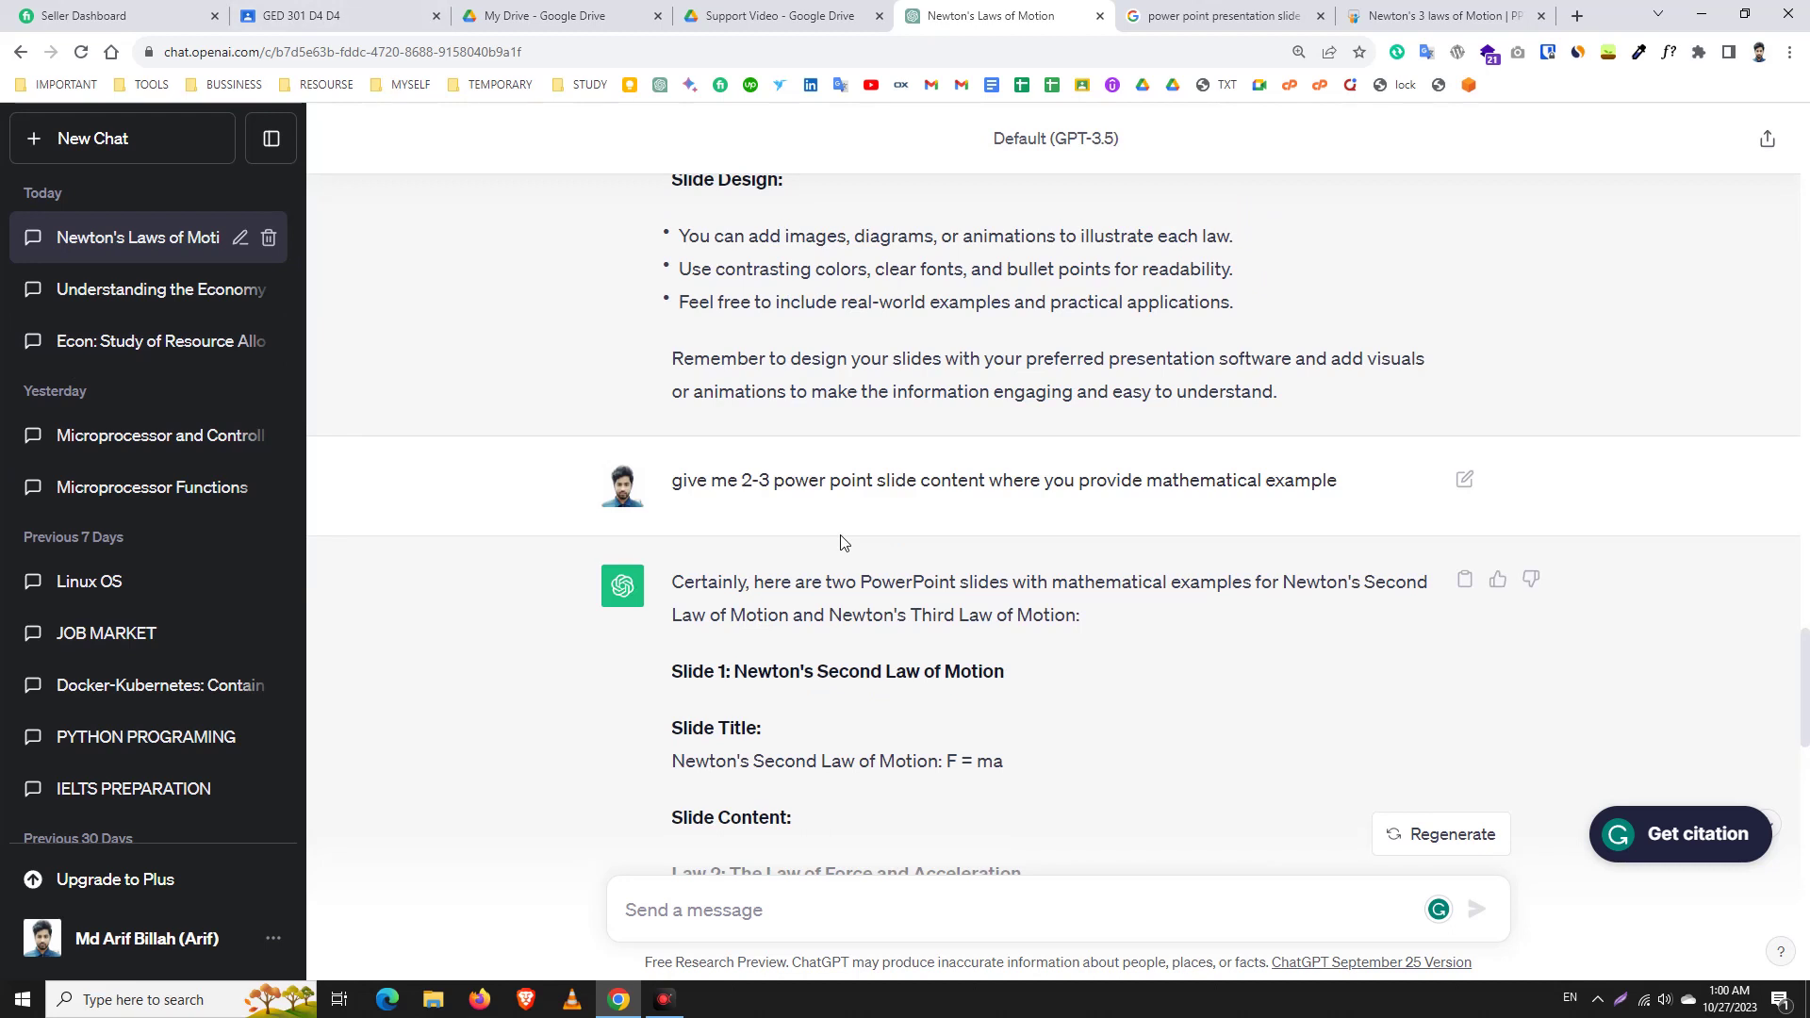
pyautogui.scroll(-17, 768, 641)
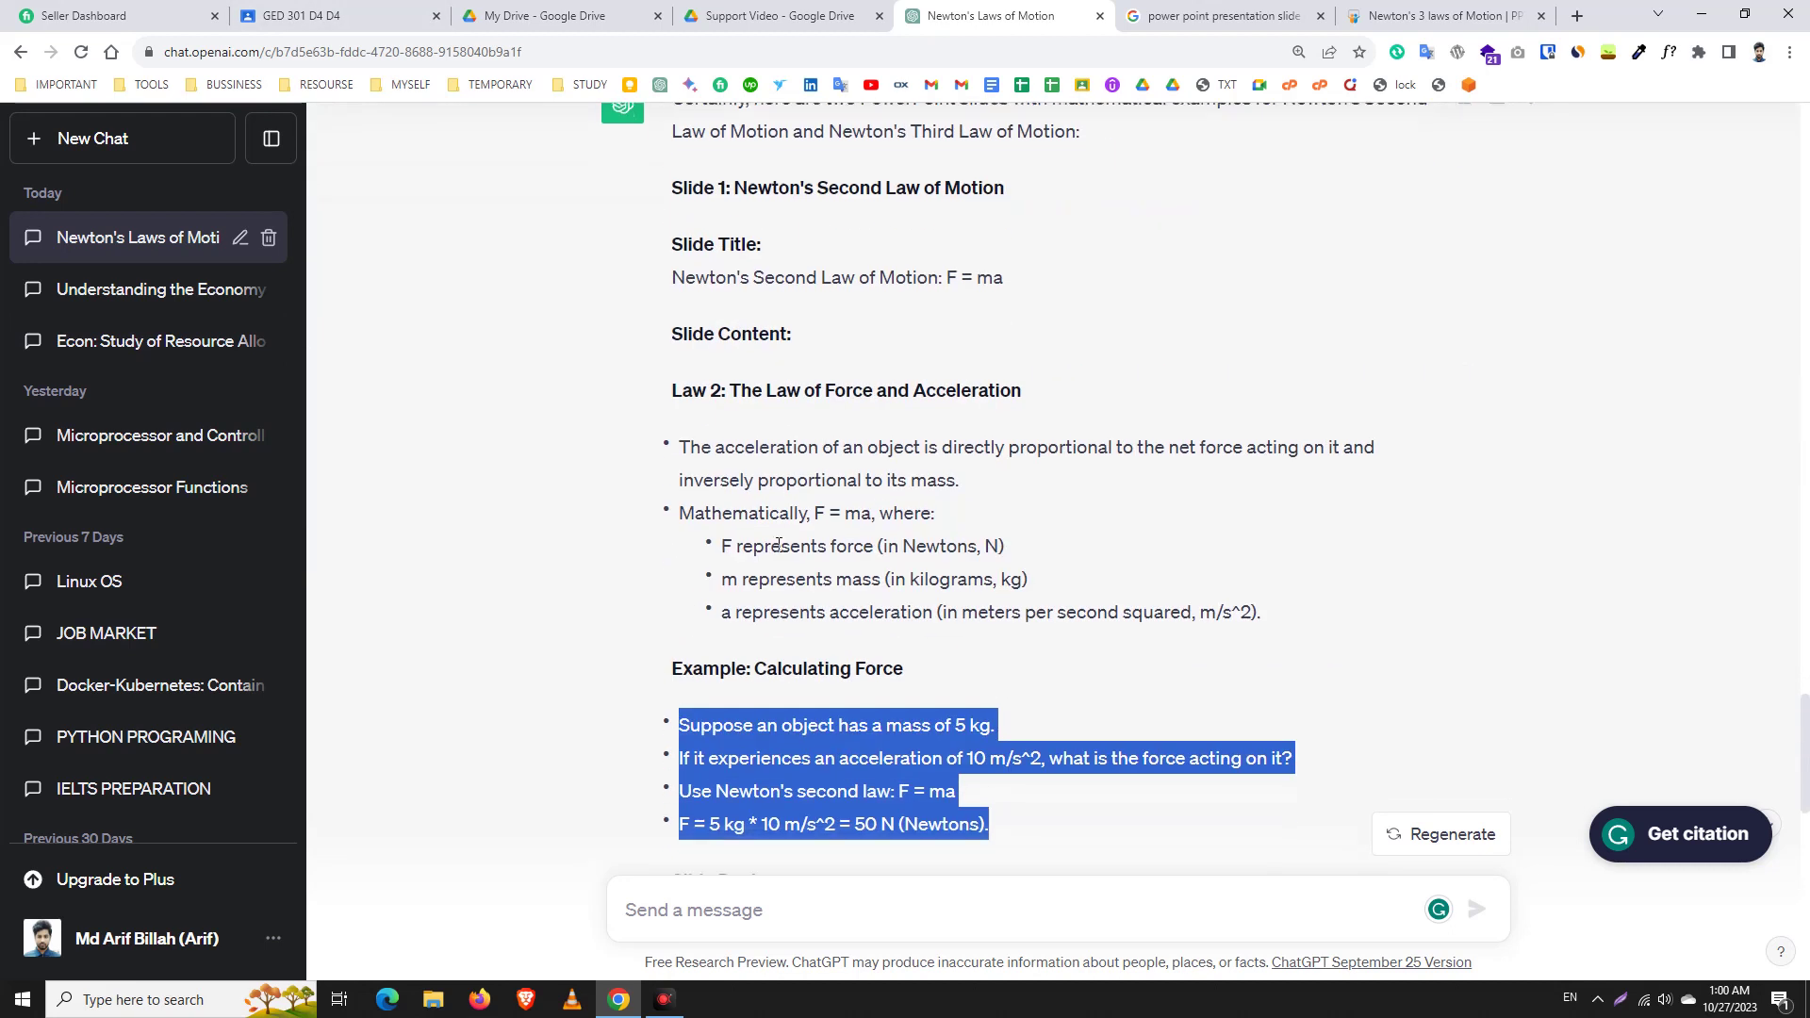
pyautogui.scroll(-2, 768, 641)
pyautogui.scroll(15, 754, 636)
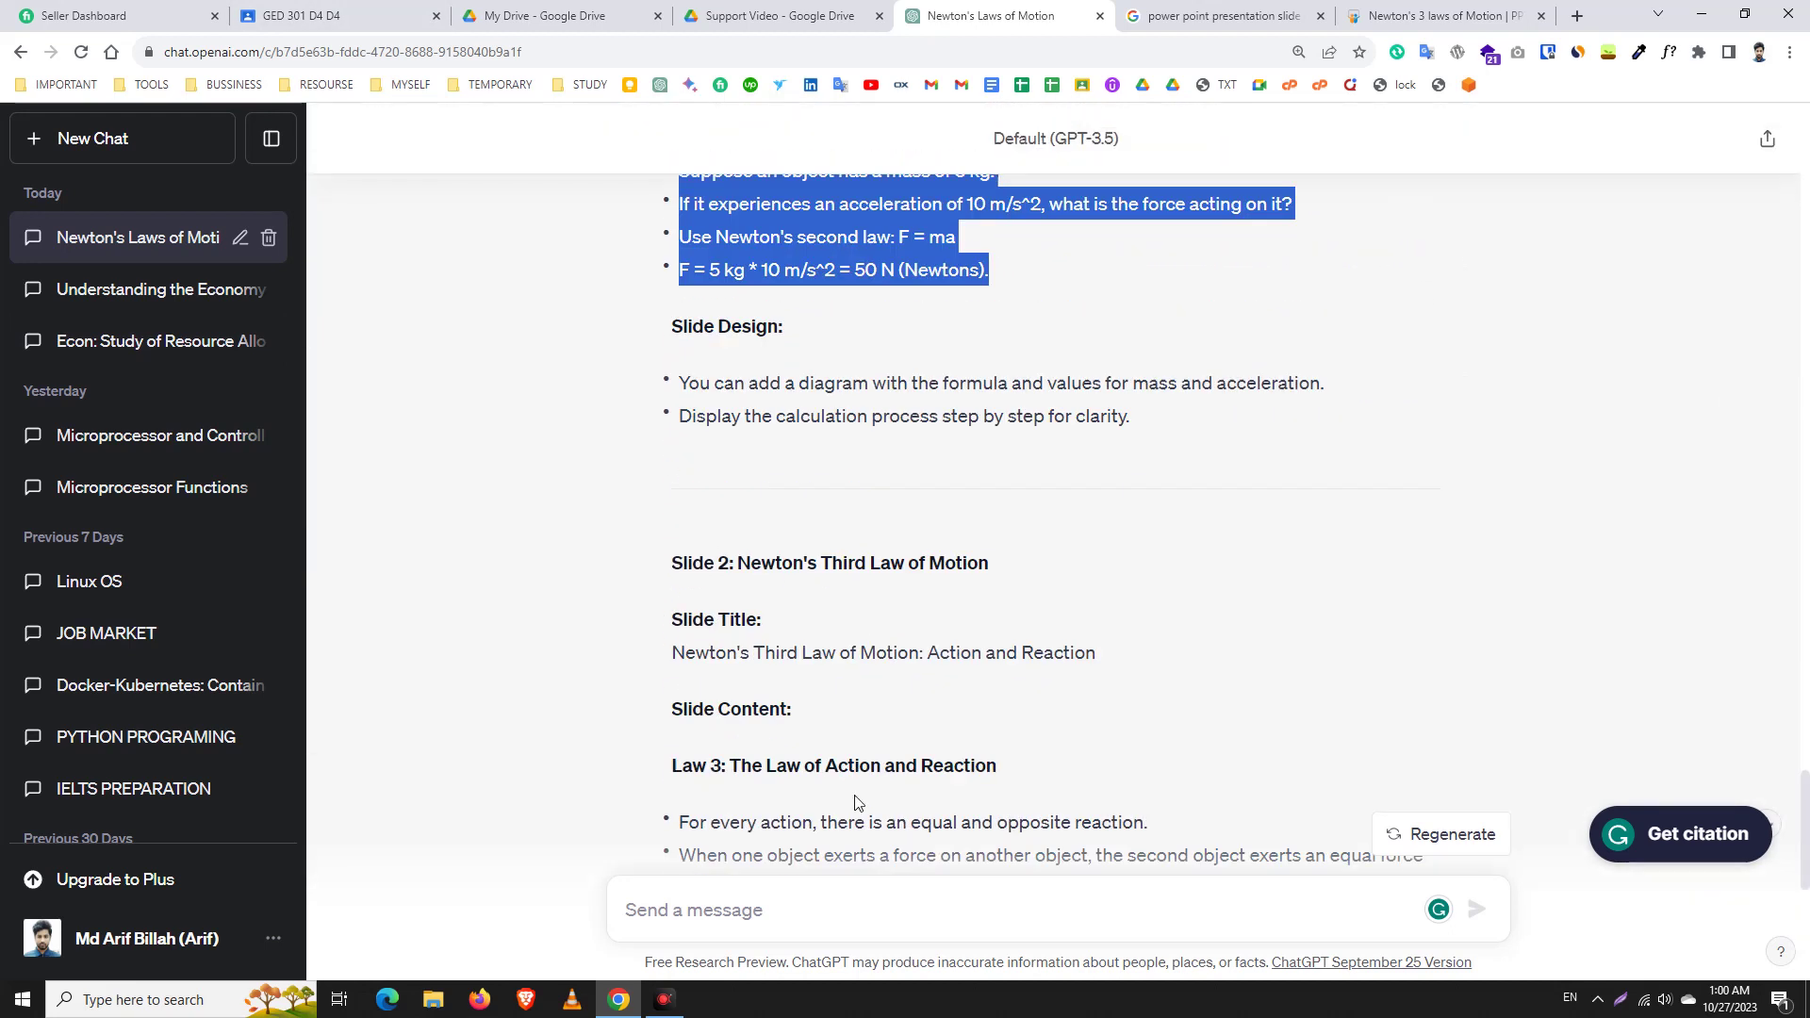
pyautogui.scroll(4, 741, 630)
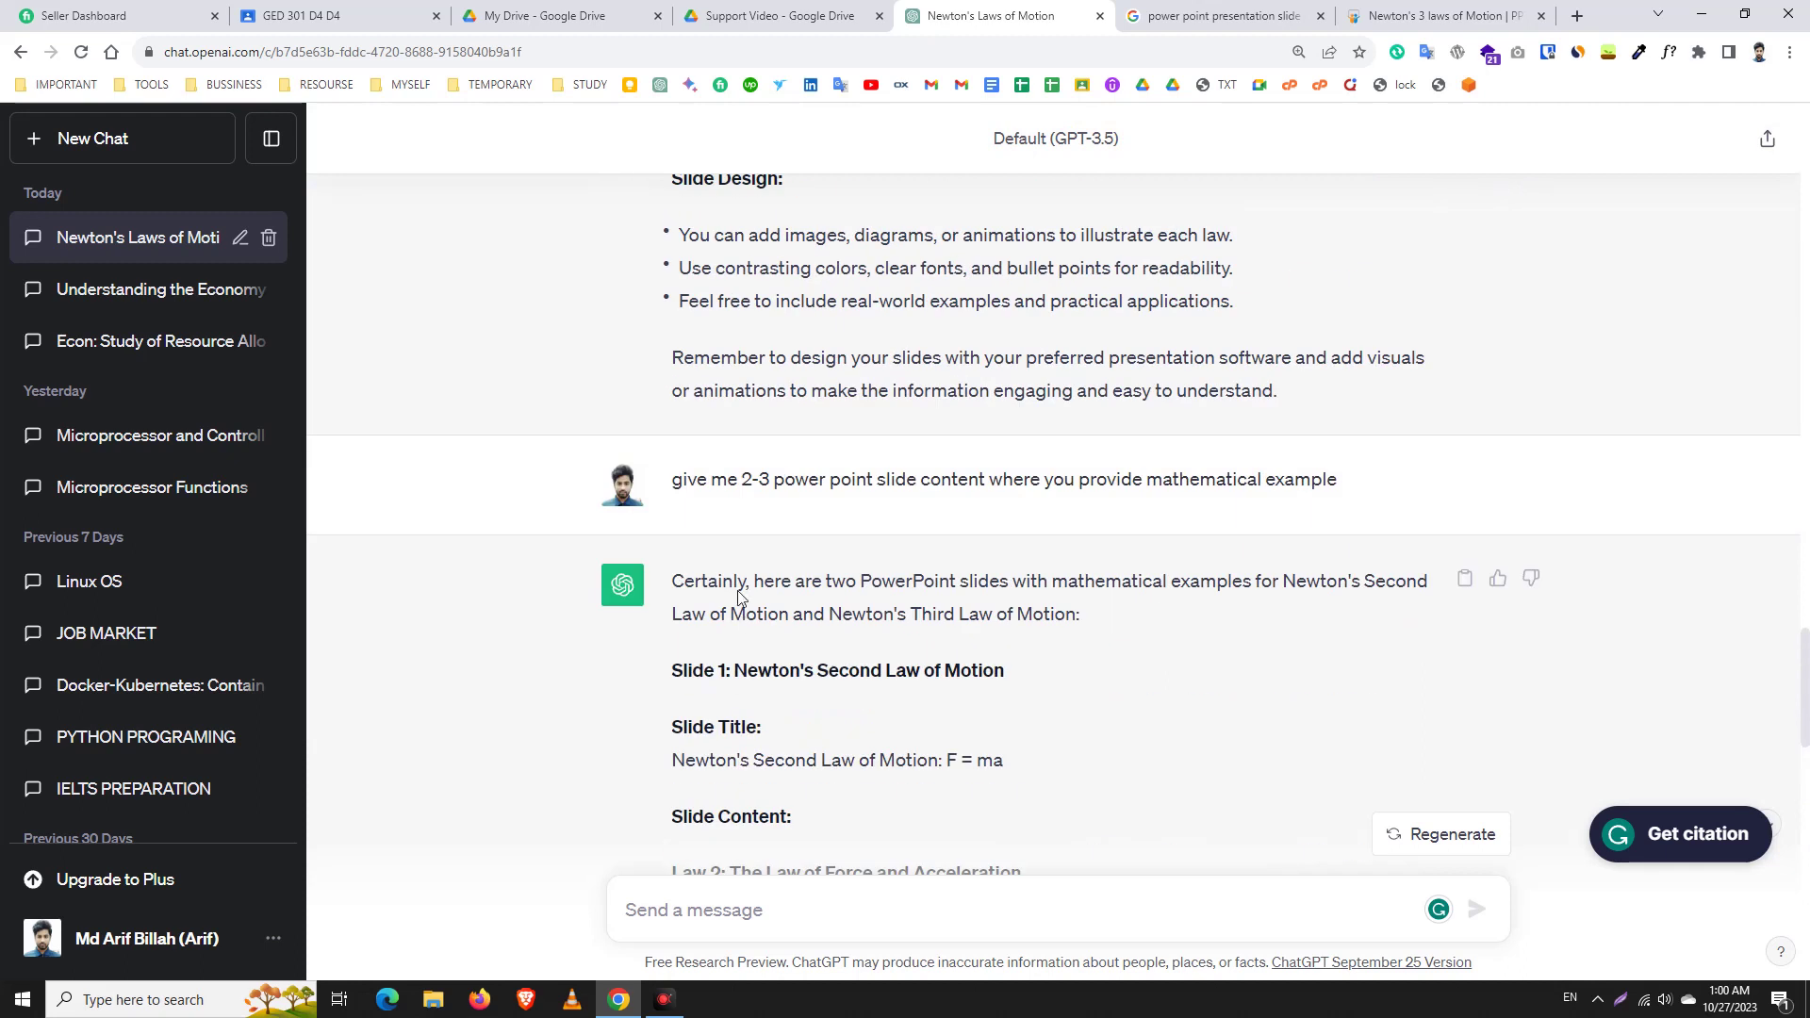
# Step: Highlight the prompt asking for 2-3 slides with a mathematical example and compare its answer with the preceding slide answer
pyautogui.click(733, 469)
pyautogui.tripleClick(781, 480)
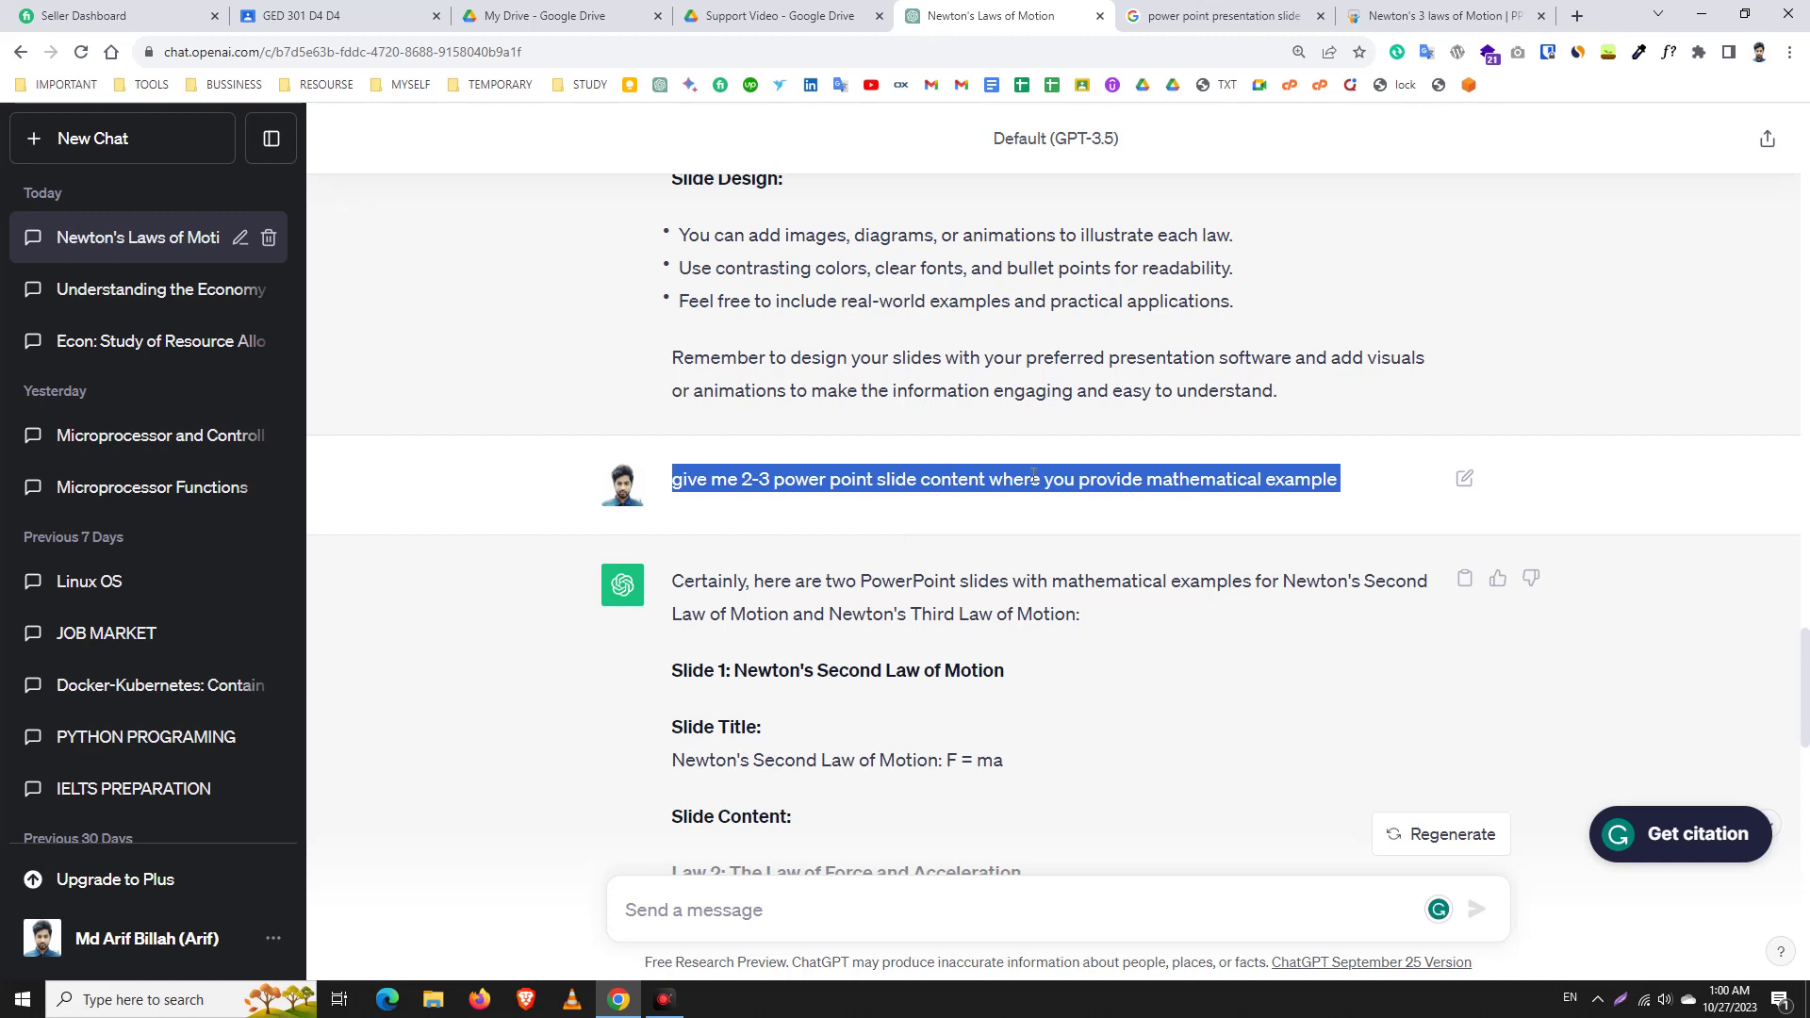
pyautogui.scroll(3, 973, 556)
pyautogui.scroll(-5, 973, 557)
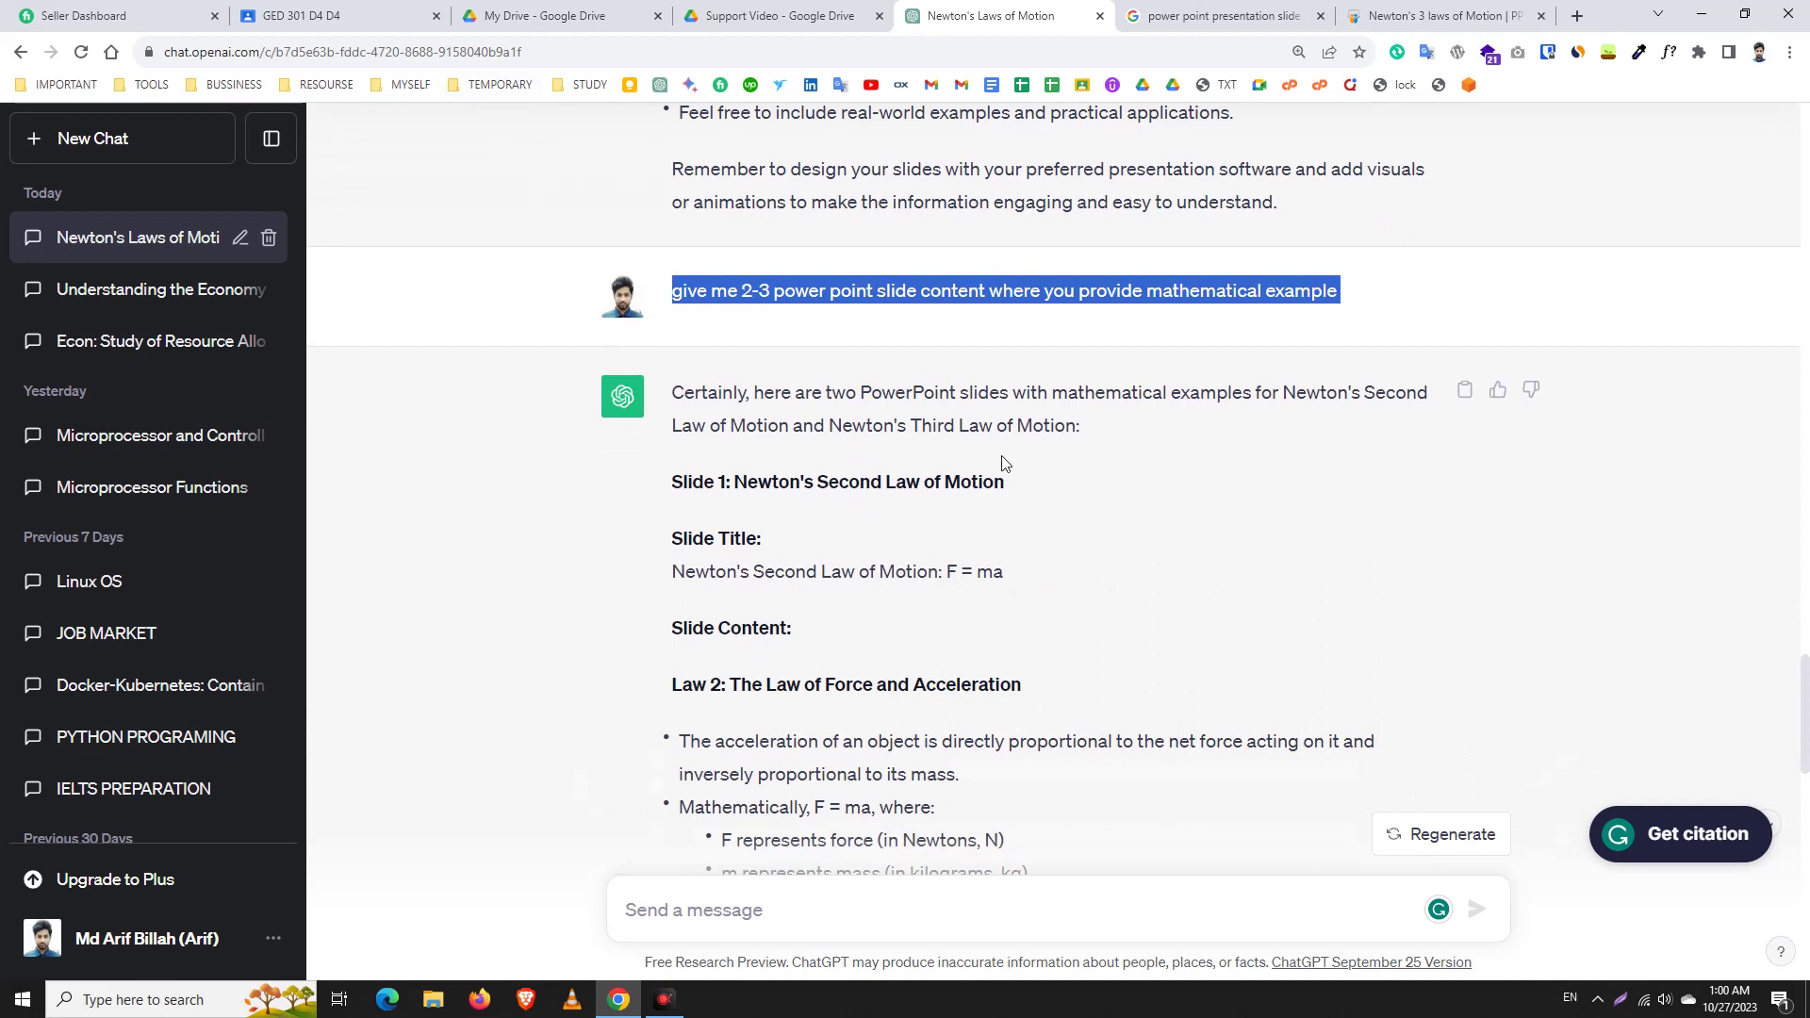
pyautogui.scroll(8, 942, 463)
pyautogui.scroll(-4, 869, 461)
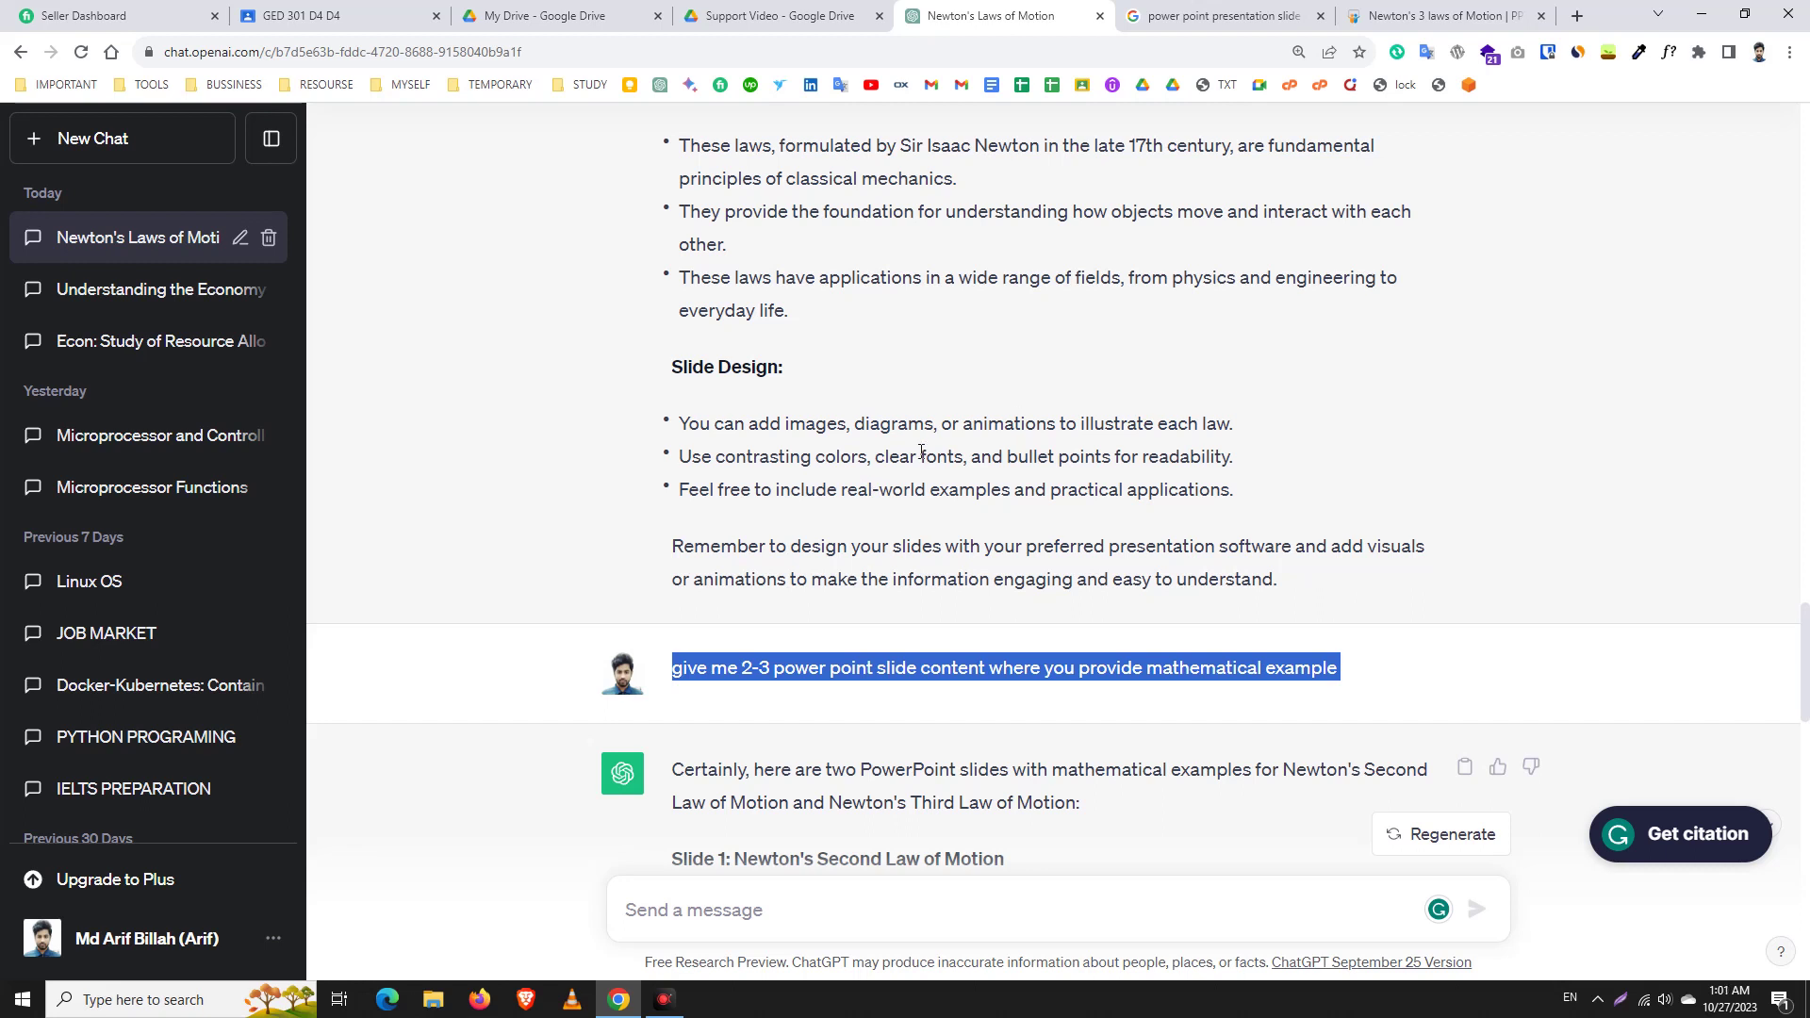
pyautogui.scroll(-5, 921, 452)
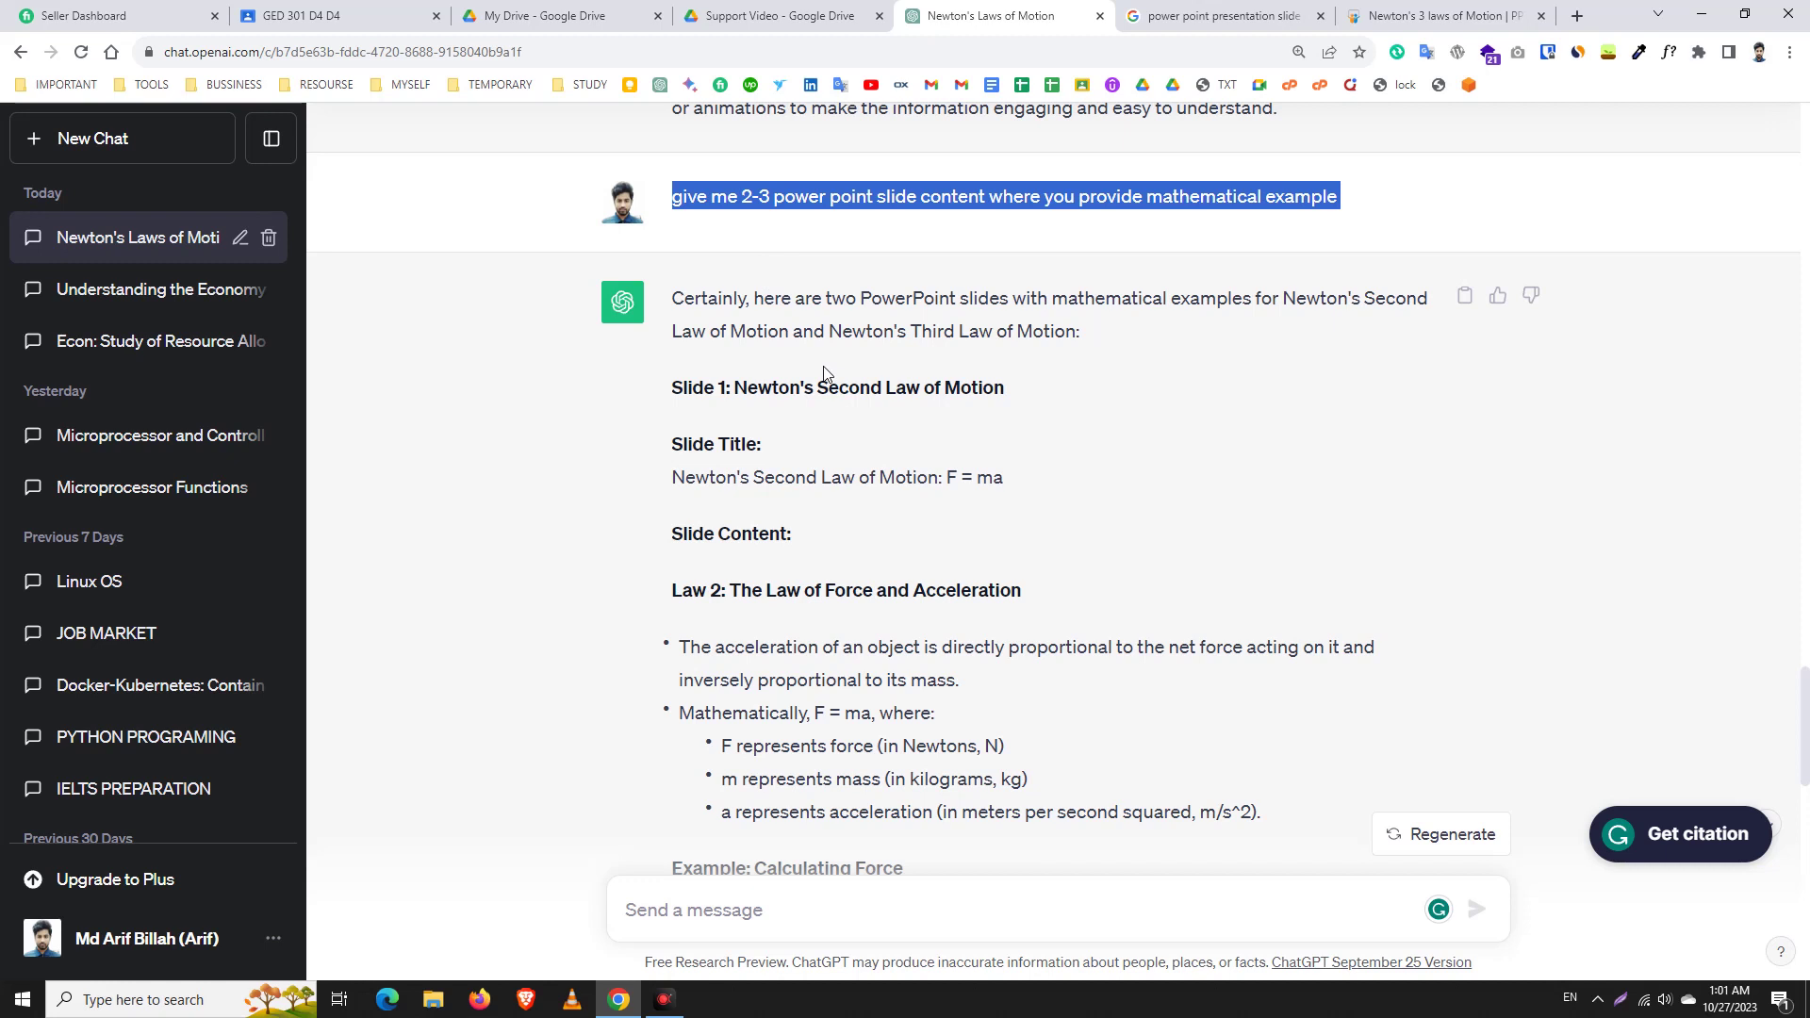
pyautogui.scroll(15, 886, 384)
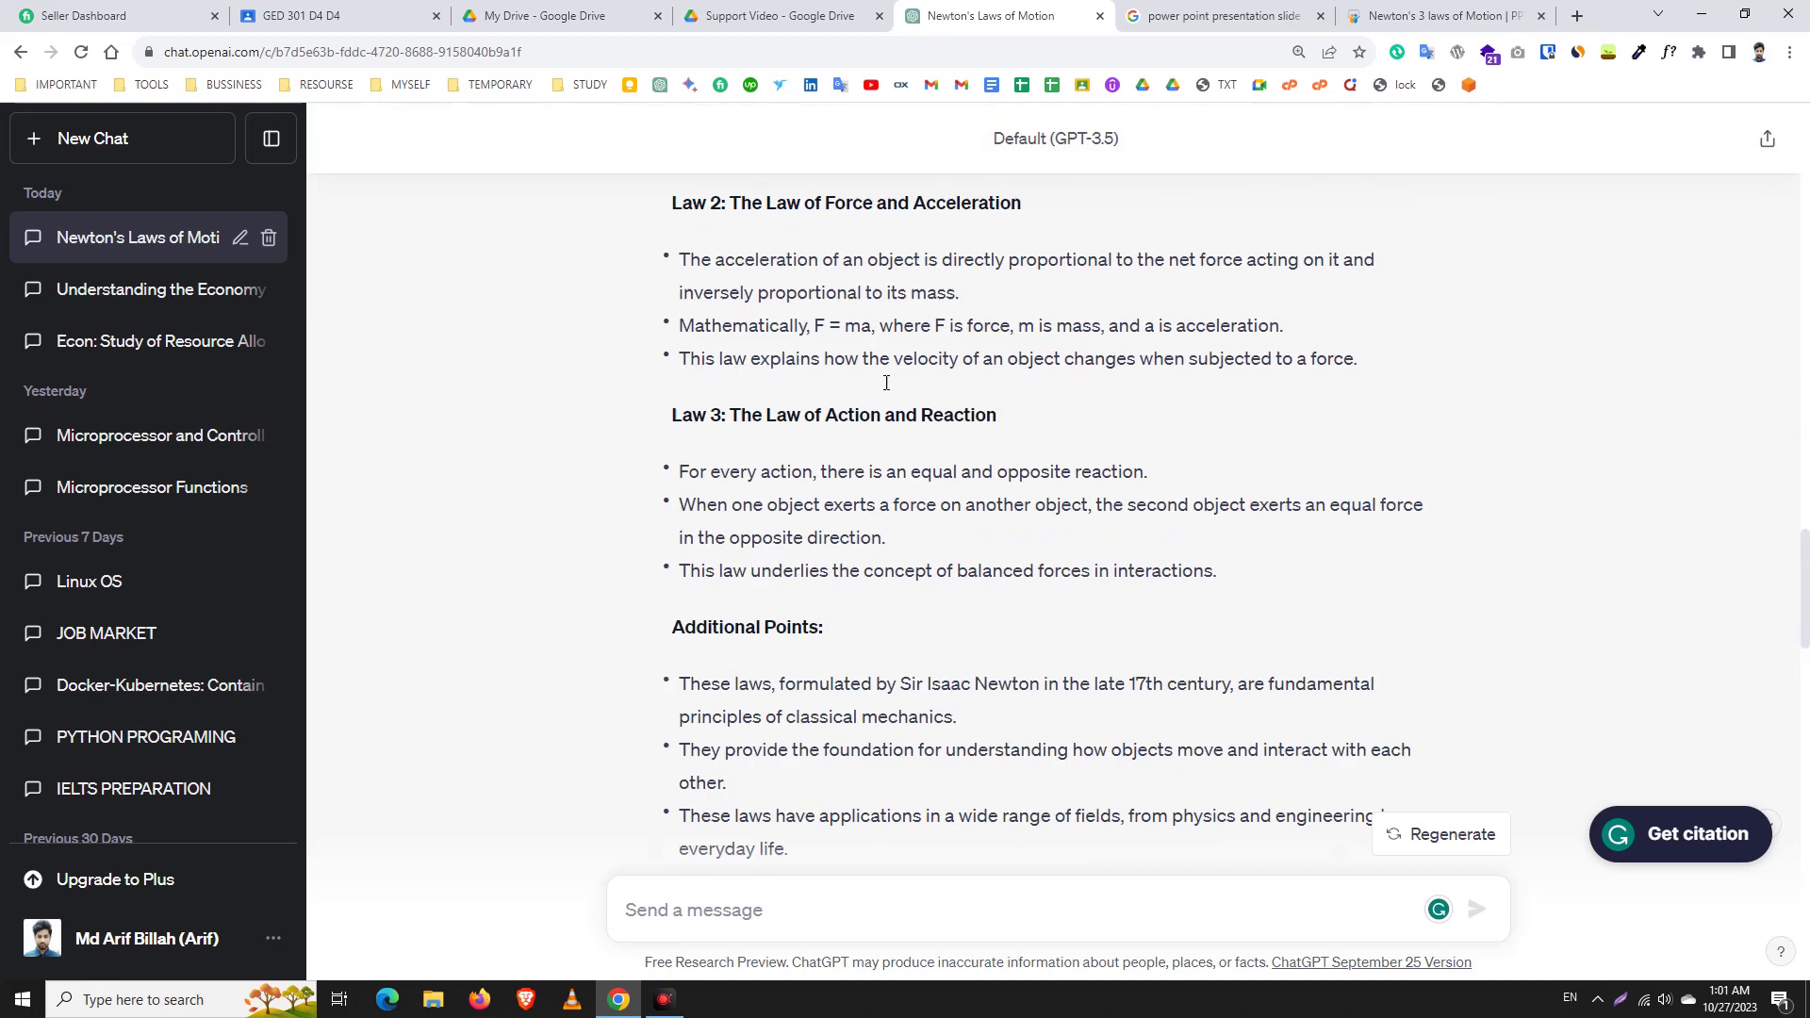
# Step: Open today's earlier chat titled "Understanding the Economy"
pyautogui.click(179, 293)
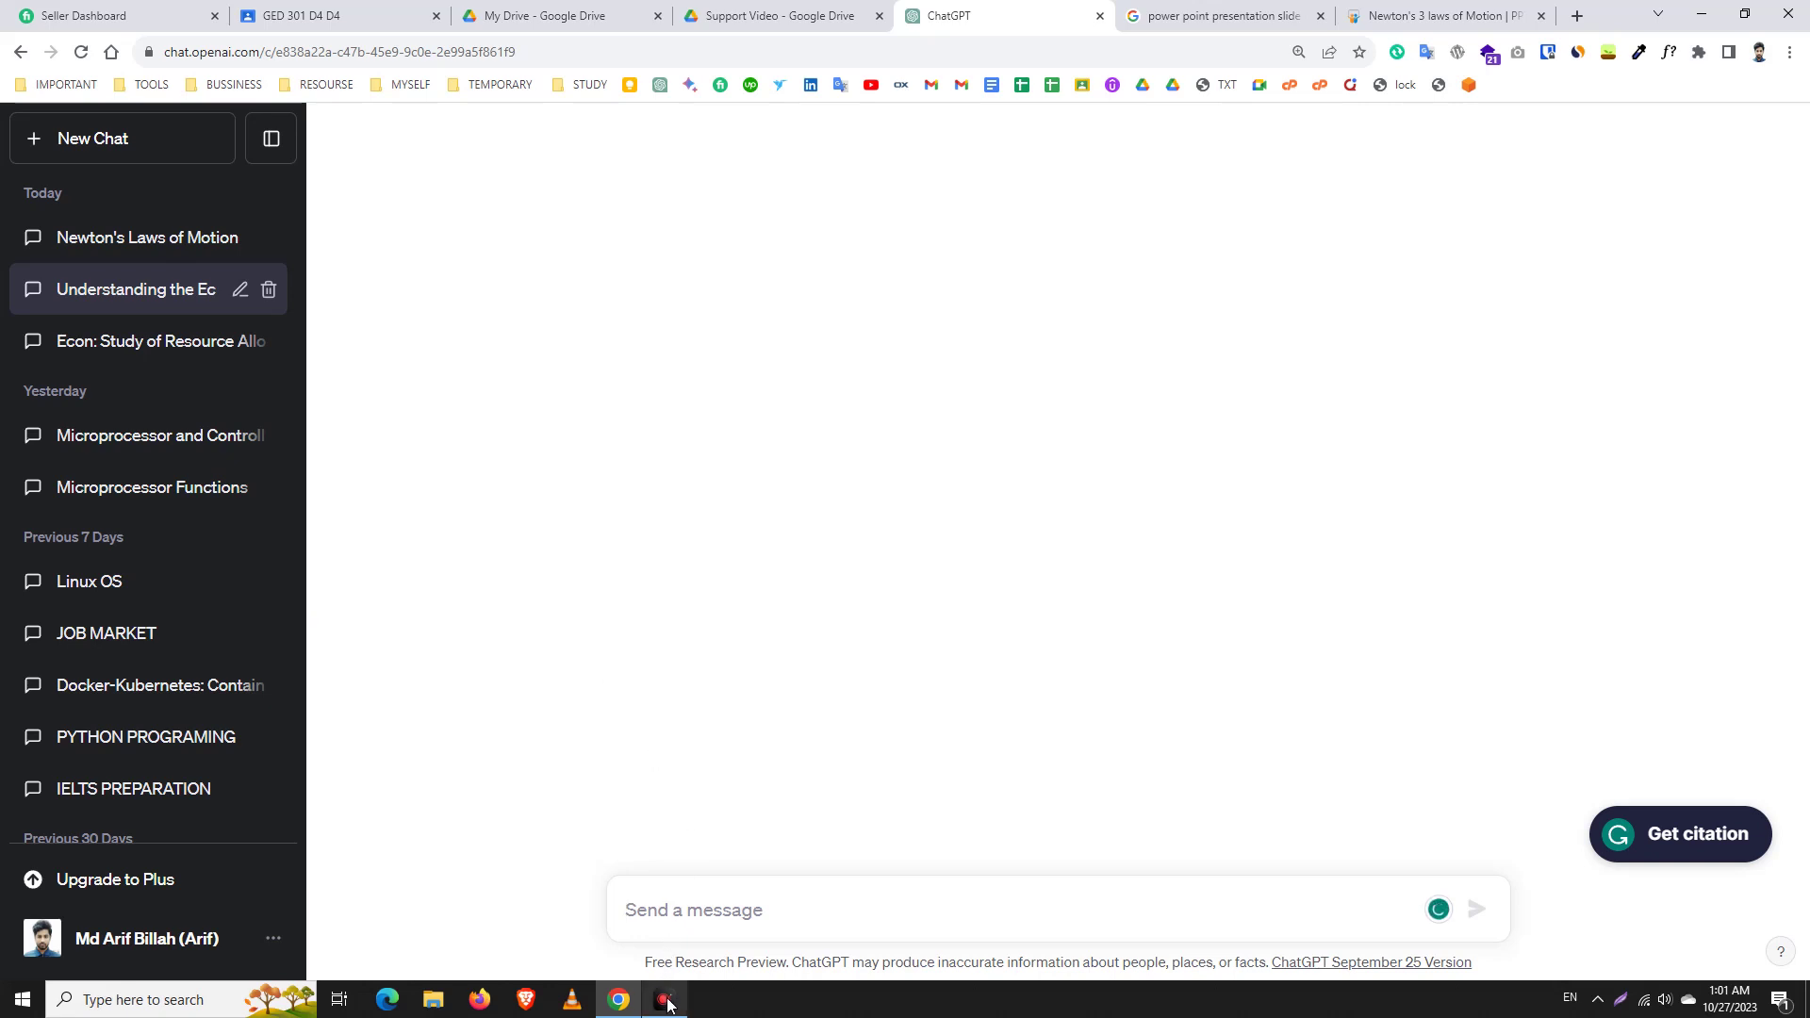
pyautogui.moveTo(665, 1003)
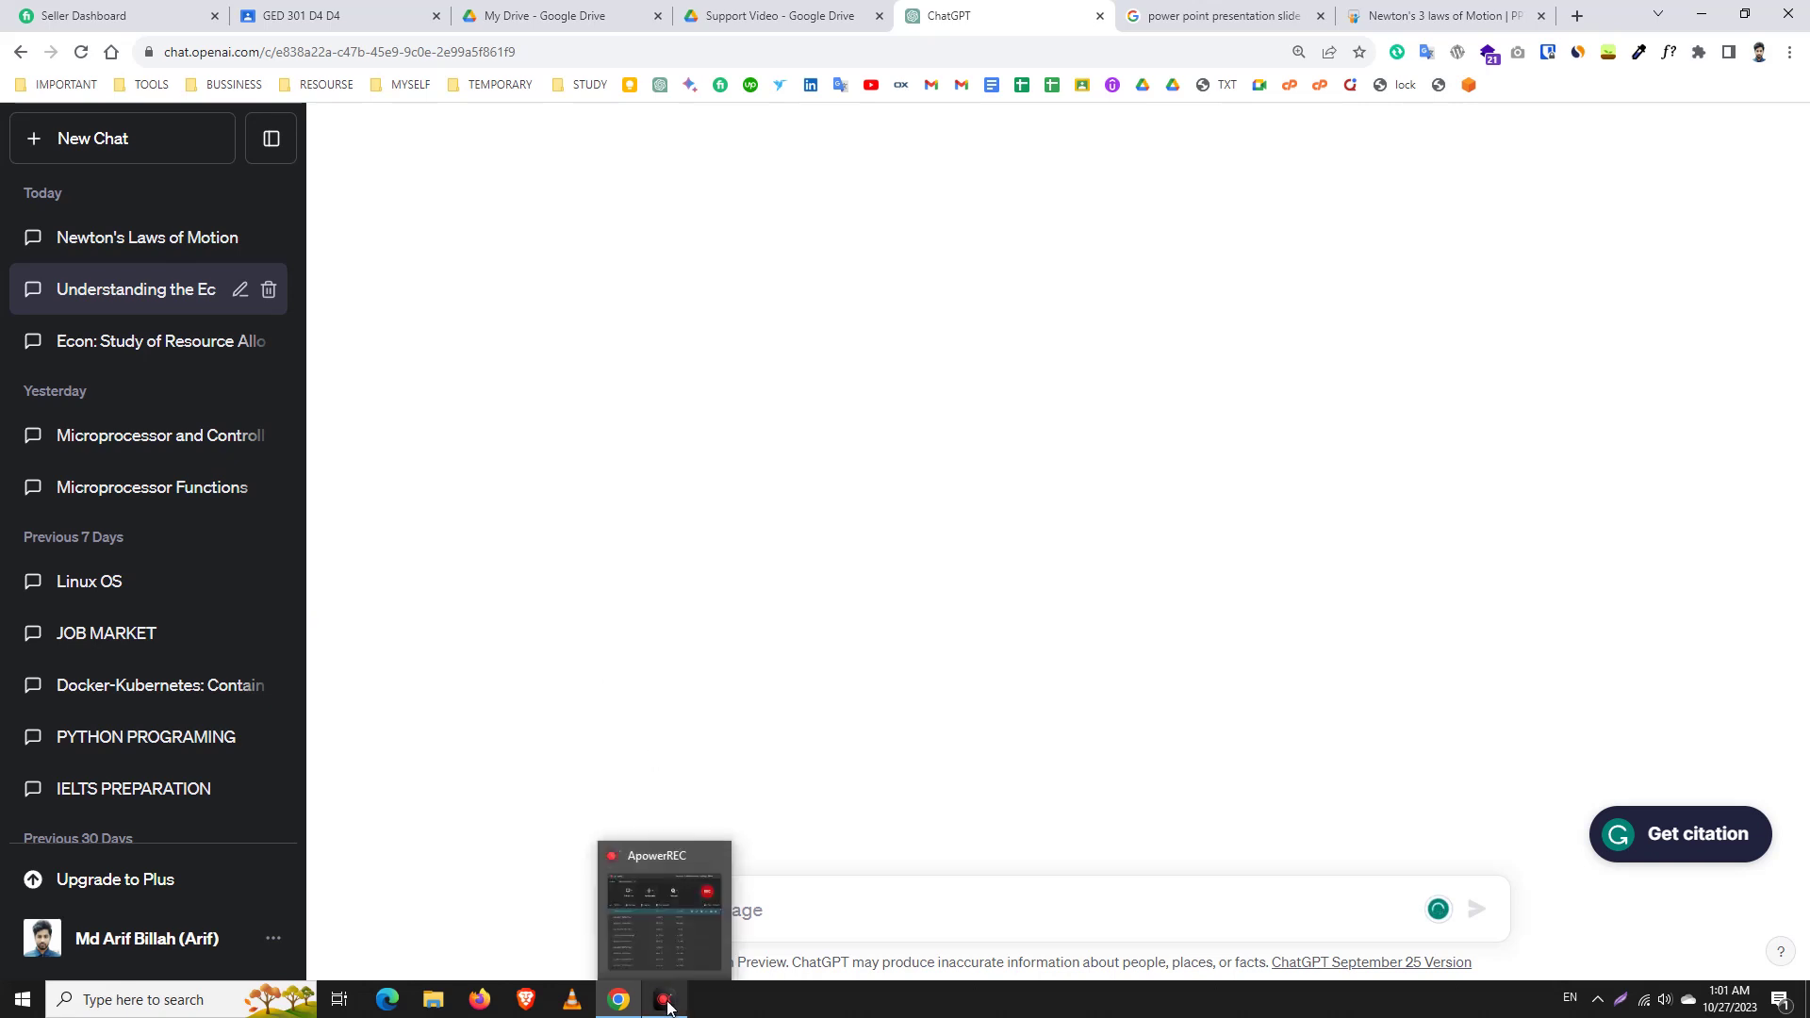